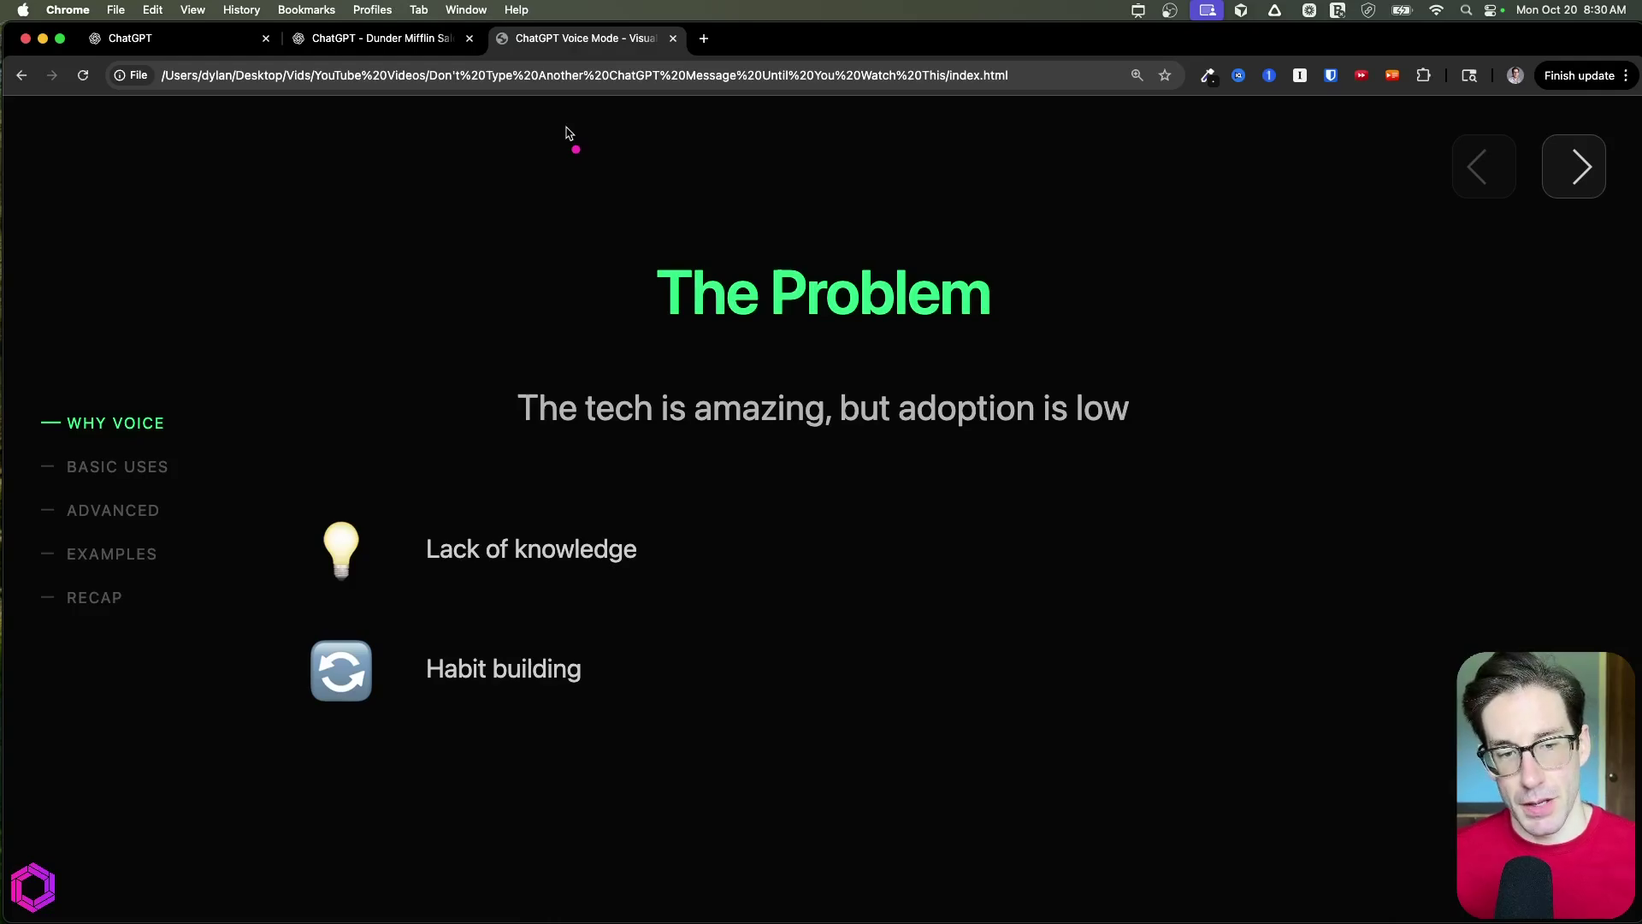
Step: Draw pink arrows beside 'Lack of knowledge' and 'Habit building', then advance to the next slide
{"action": "mouse_move", "coordinate": [701, 531]}
{"action": "left_mouse_down"}
{"action": "mouse_move", "coordinate": [719, 522]}
{"action": "mouse_move", "coordinate": [677, 556]}
{"action": "left_mouse_up"}
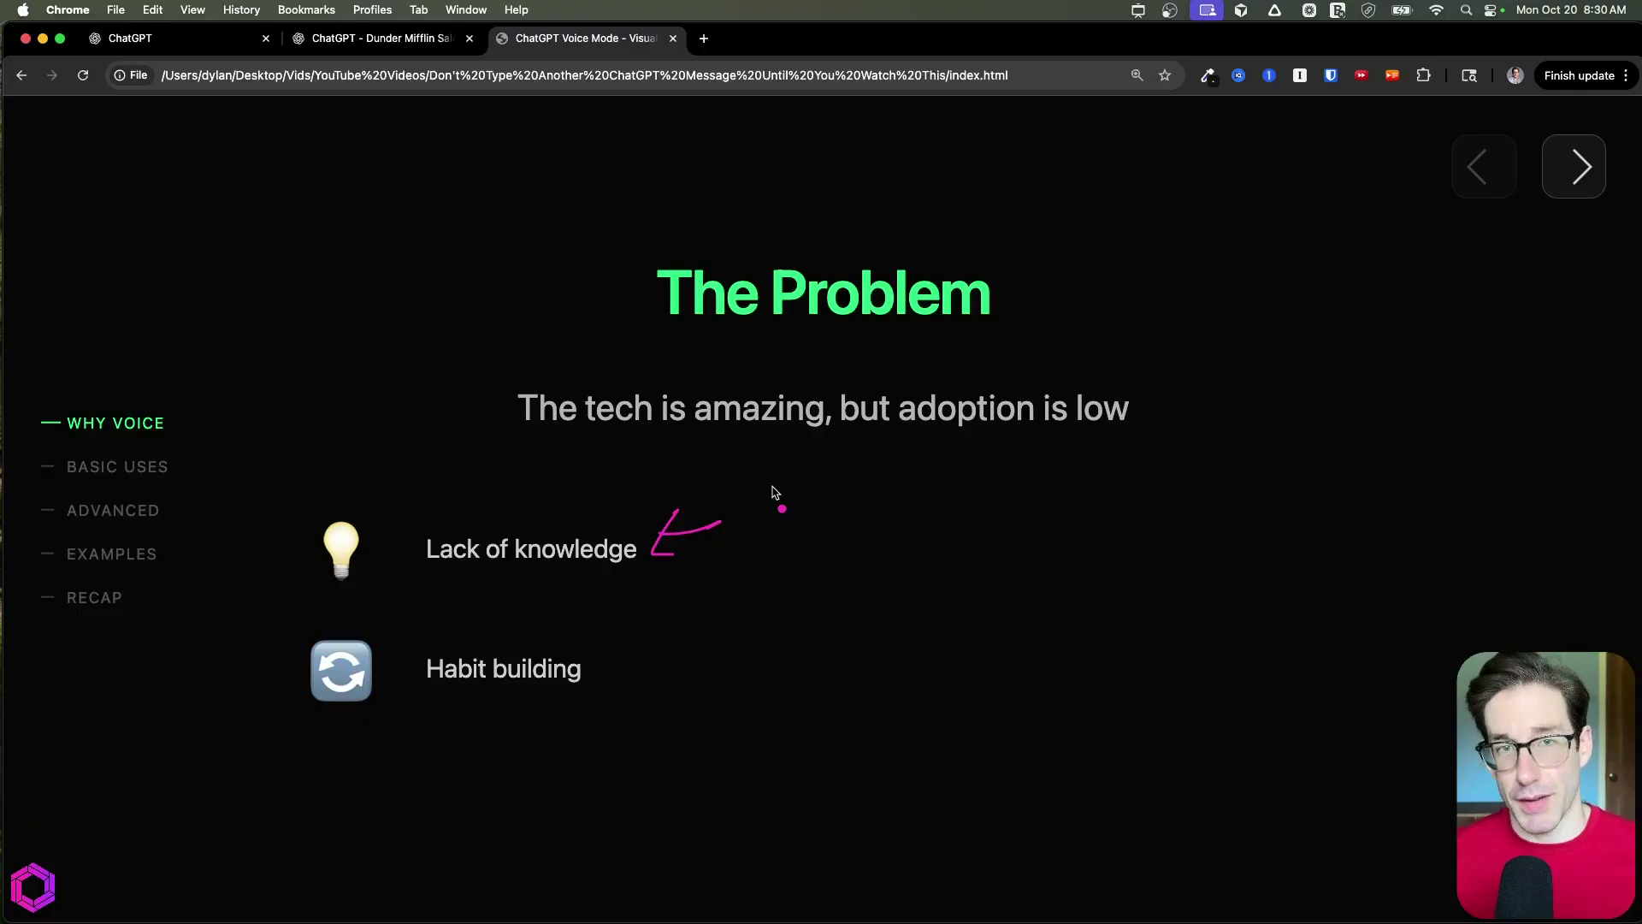
{"action": "mouse_move", "coordinate": [686, 639]}
{"action": "left_mouse_down"}
{"action": "mouse_move", "coordinate": [613, 672]}
{"action": "mouse_move", "coordinate": [616, 699]}
{"action": "left_mouse_up"}
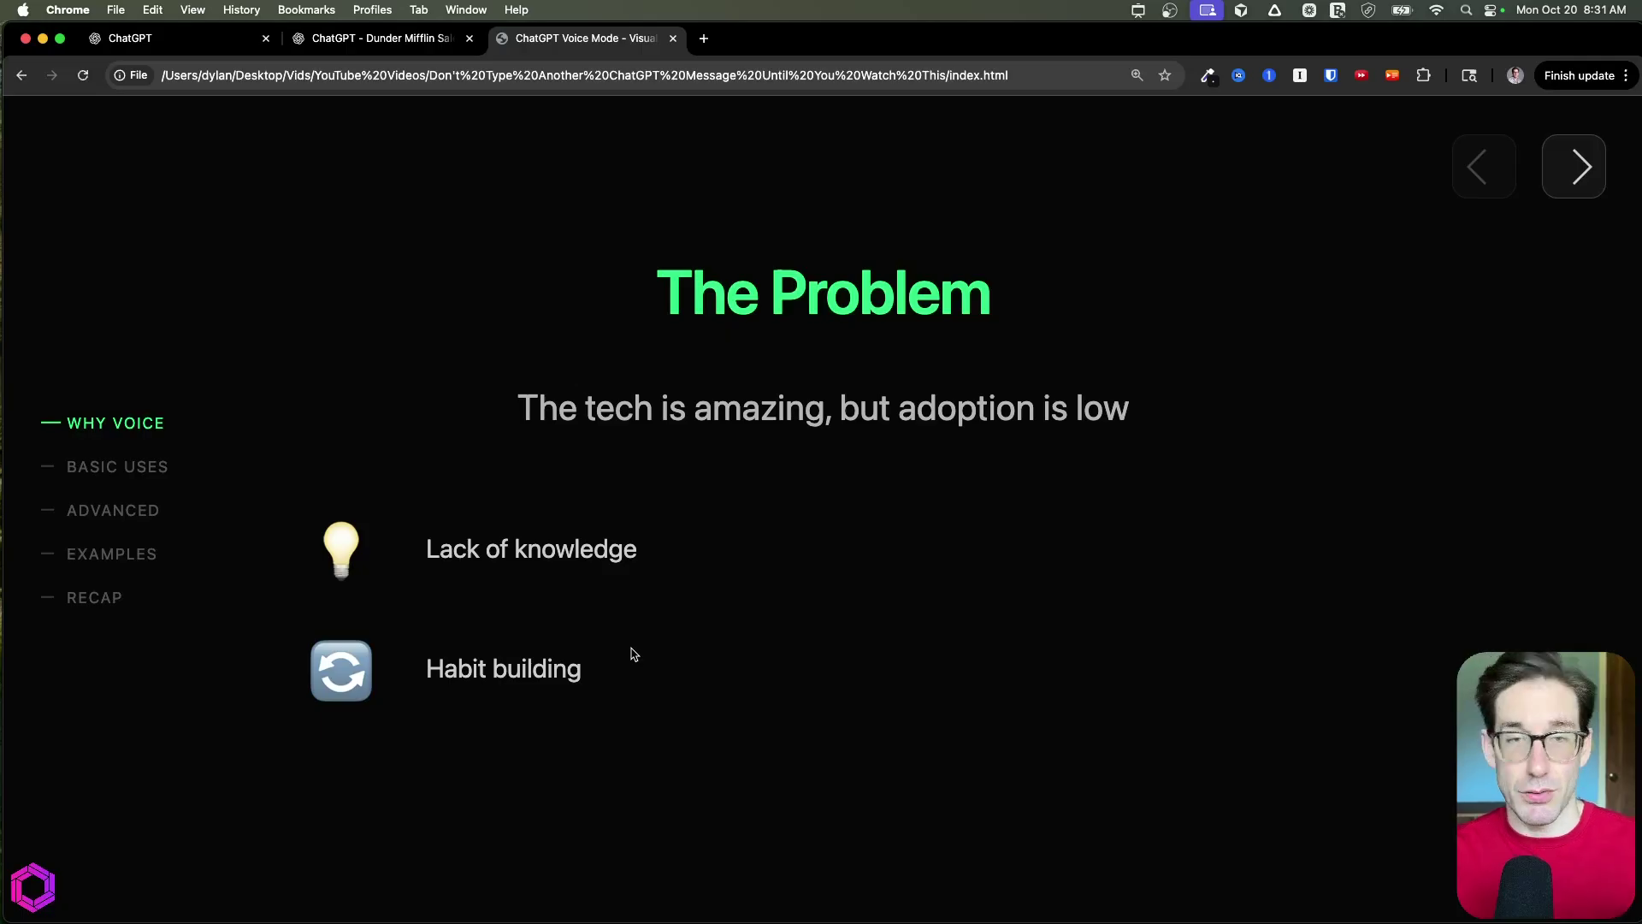
{"action": "key", "text": "Right"}
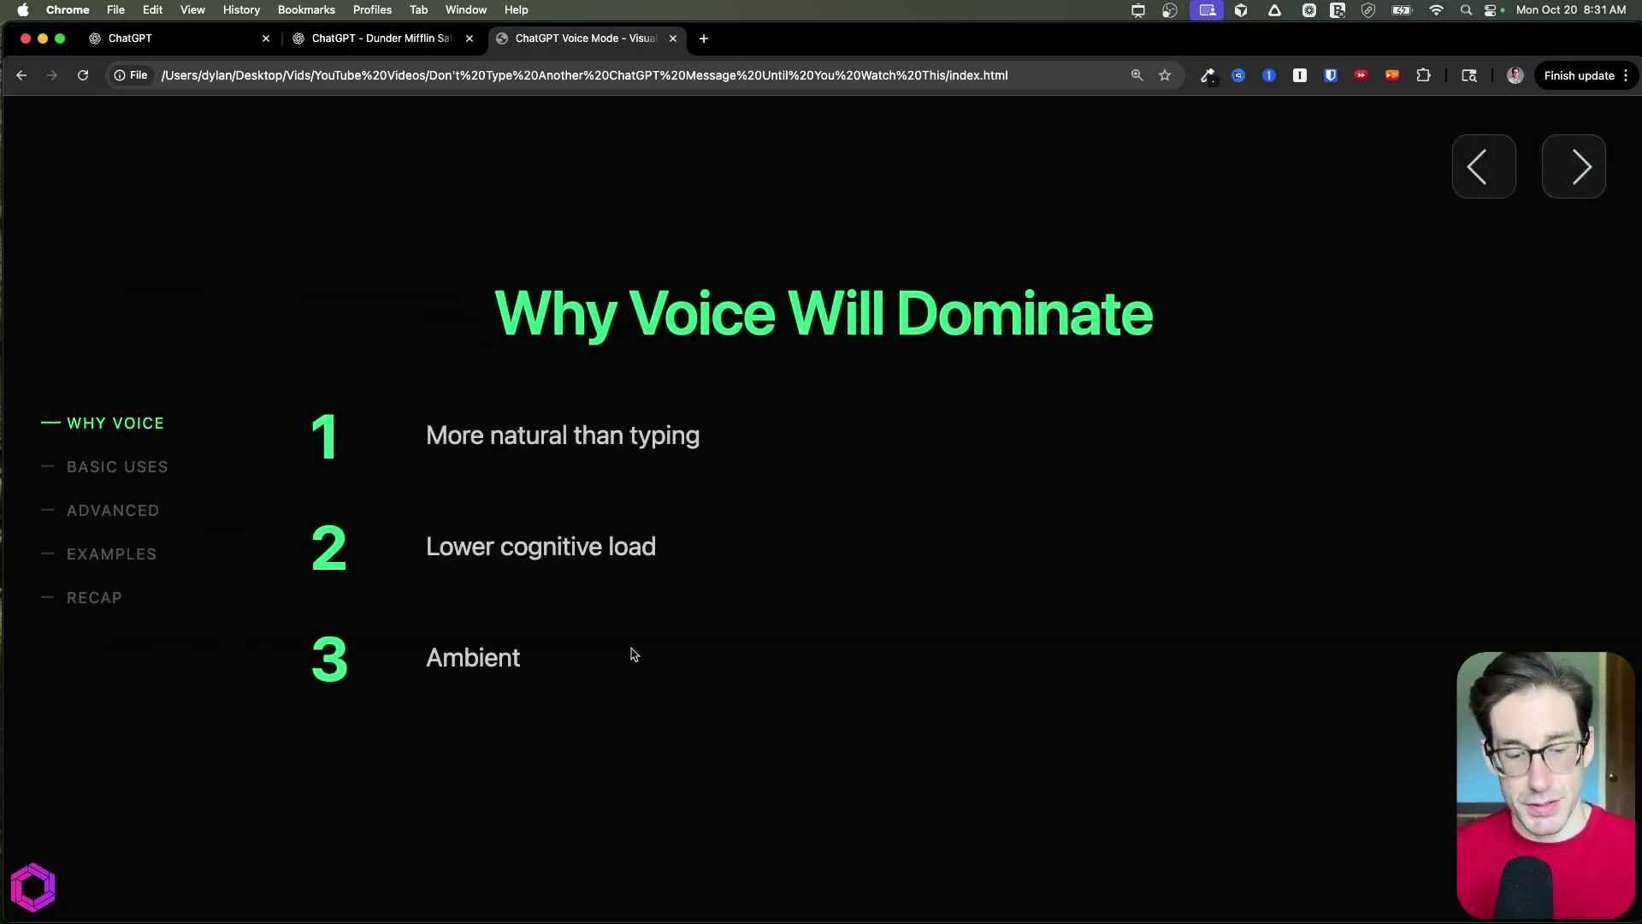
Step: Mark 'More natural than typing' and 'Lower cognitive load' with arrows, an underline and a bracket
{"action": "left_click", "coordinate": [633, 654]}
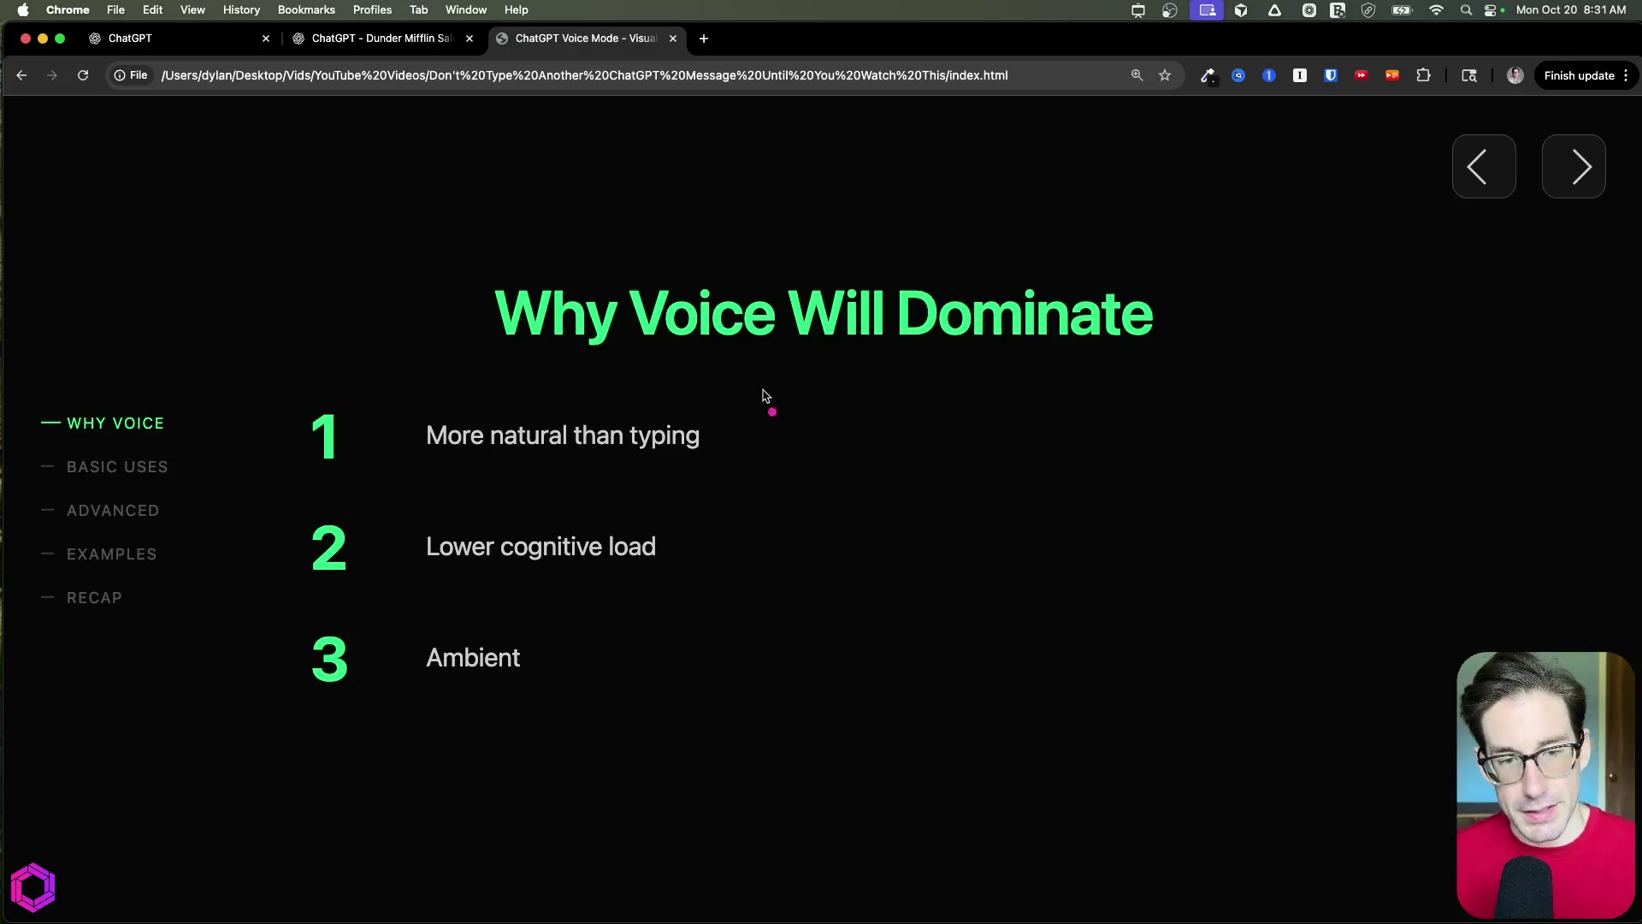
{"action": "mouse_move", "coordinate": [776, 393]}
{"action": "left_mouse_down"}
{"action": "mouse_move", "coordinate": [737, 408]}
{"action": "mouse_move", "coordinate": [772, 432]}
{"action": "left_mouse_up"}
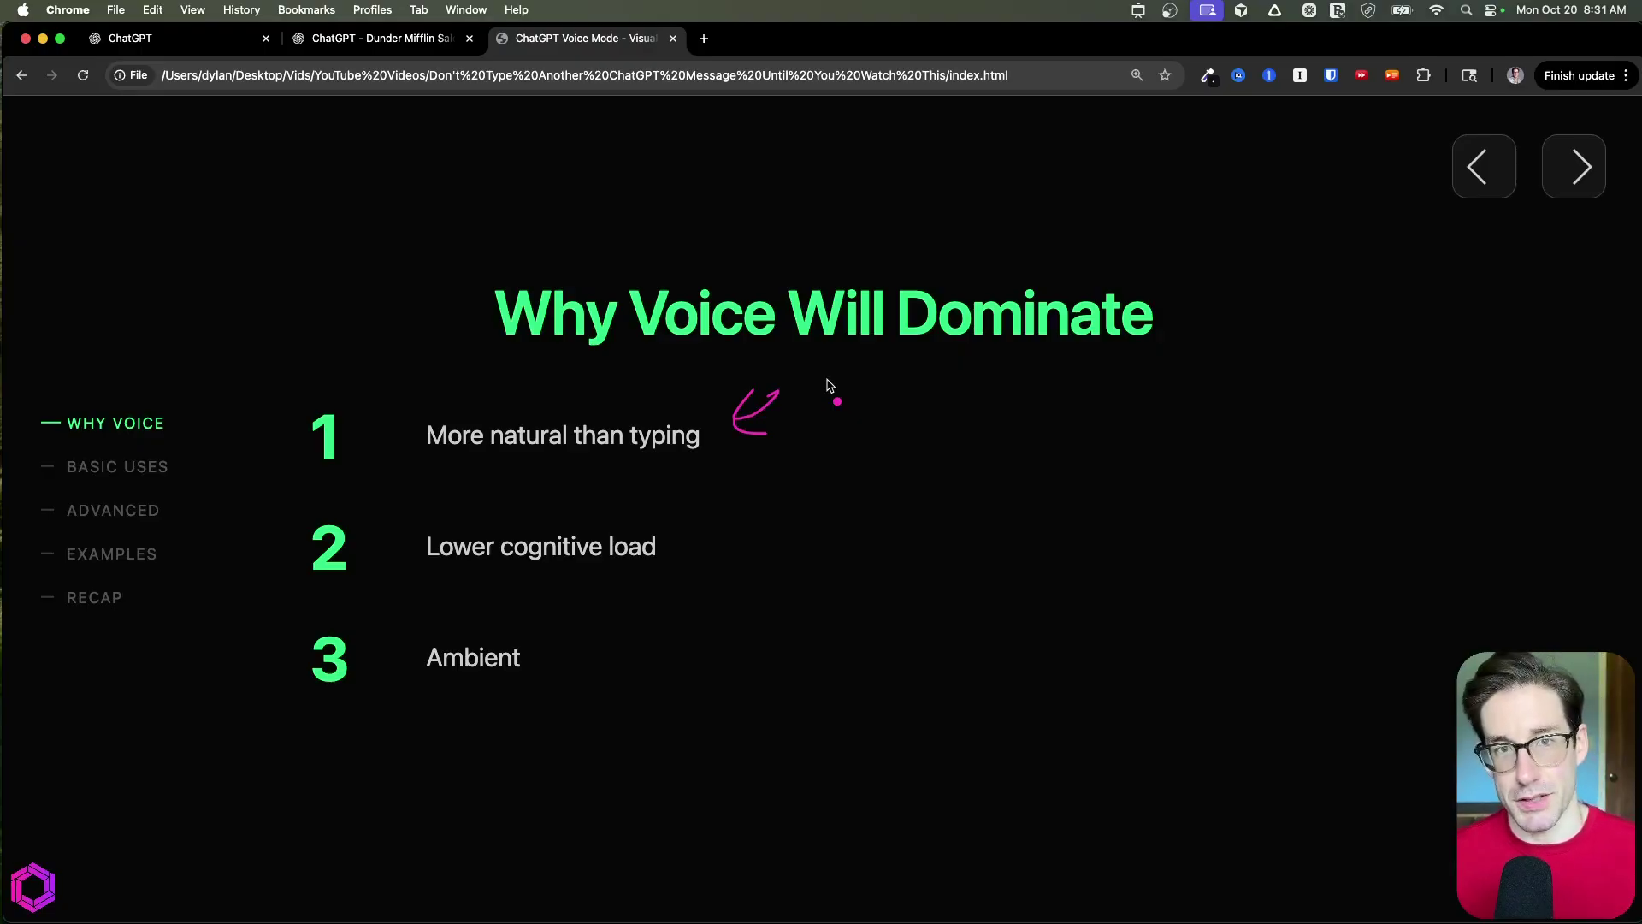
{"action": "mouse_move", "coordinate": [717, 470]}
{"action": "left_mouse_down"}
{"action": "mouse_move", "coordinate": [731, 492]}
{"action": "mouse_move", "coordinate": [703, 534]}
{"action": "left_mouse_up"}
{"action": "mouse_move", "coordinate": [557, 580]}
{"action": "left_mouse_down"}
{"action": "mouse_move", "coordinate": [499, 582]}
{"action": "mouse_move", "coordinate": [667, 584]}
{"action": "left_mouse_up"}
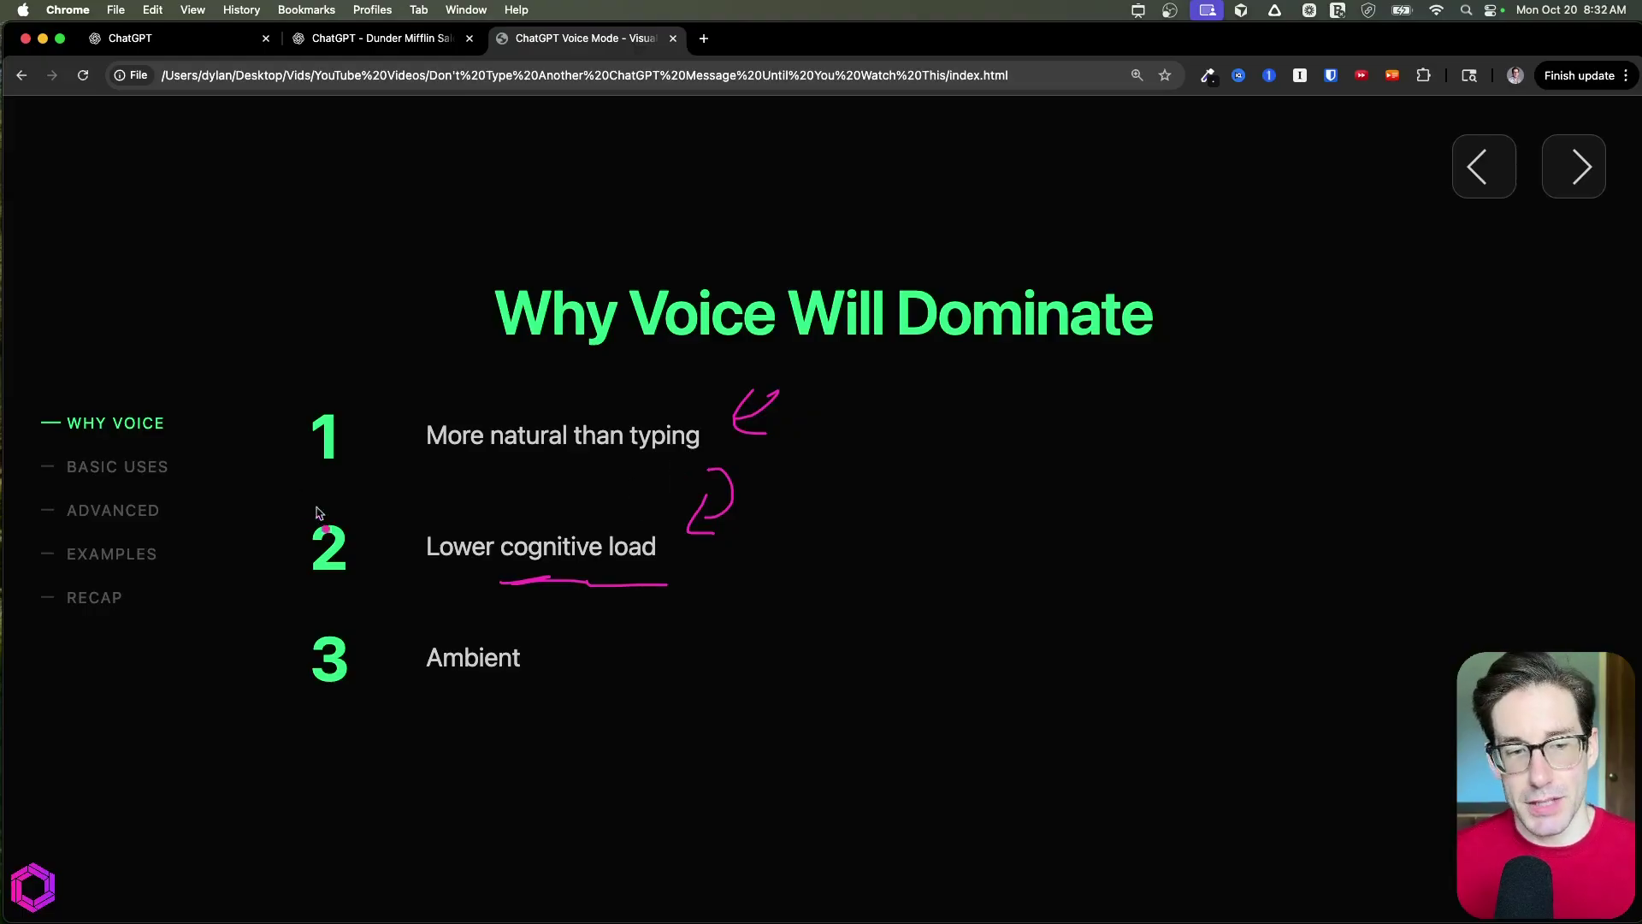
{"action": "left_click_drag", "start_coordinate": [306, 513], "coordinate": [315, 585]}
{"action": "mouse_move", "coordinate": [647, 511]}
{"action": "left_mouse_down"}
{"action": "mouse_move", "coordinate": [676, 529]}
{"action": "mouse_move", "coordinate": [665, 584]}
{"action": "left_mouse_up"}
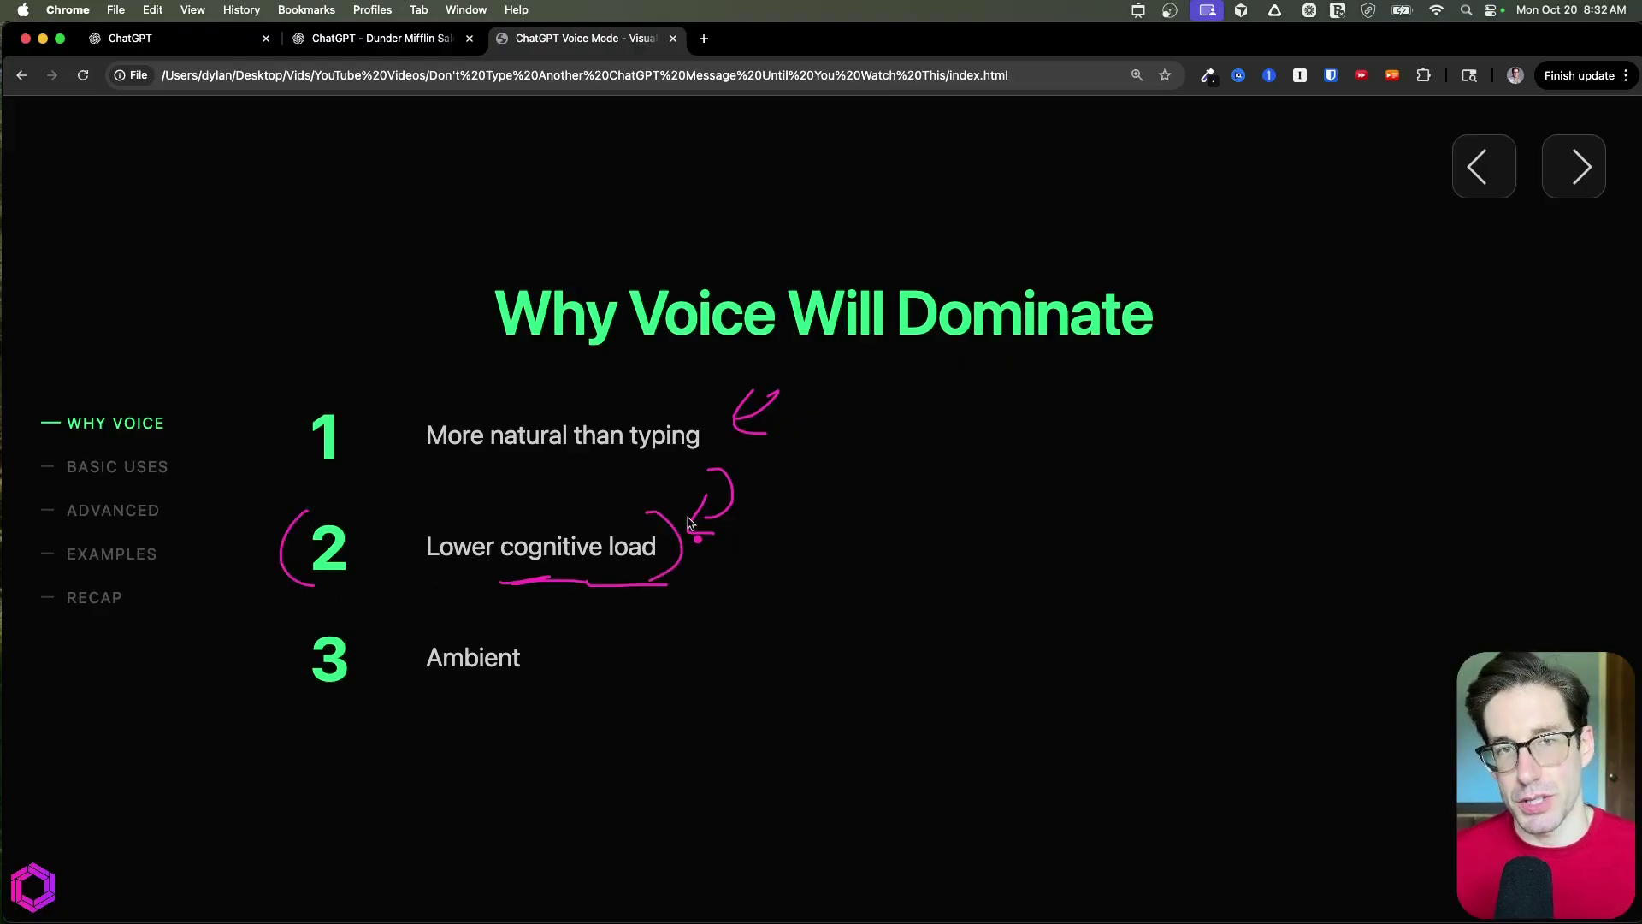
Step: Add an arrow, a bracket and underlines to 'Ambient', then advance to the Available Today slide
{"action": "mouse_move", "coordinate": [622, 670]}
{"action": "left_mouse_down"}
{"action": "mouse_move", "coordinate": [550, 680]}
{"action": "mouse_move", "coordinate": [551, 703]}
{"action": "mouse_move", "coordinate": [476, 688]}
{"action": "mouse_move", "coordinate": [499, 674]}
{"action": "mouse_move", "coordinate": [501, 689]}
{"action": "left_mouse_up"}
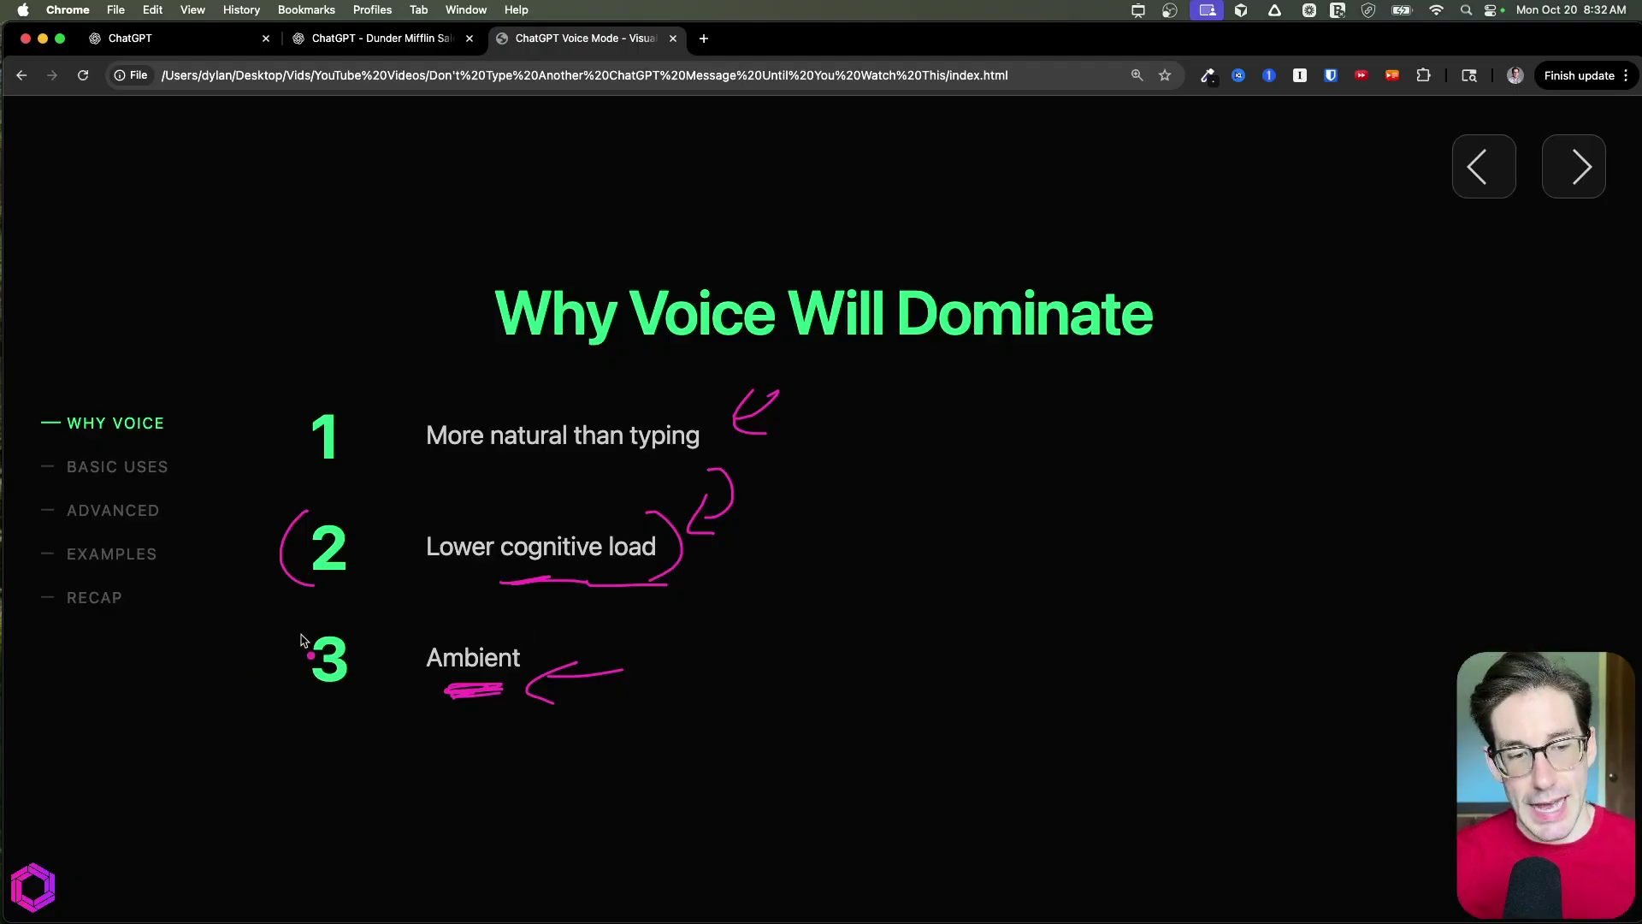
{"action": "left_click_drag", "start_coordinate": [310, 612], "coordinate": [285, 708]}
{"action": "left_click_drag", "start_coordinate": [603, 612], "coordinate": [594, 689]}
{"action": "left_click_drag", "start_coordinate": [729, 590], "coordinate": [712, 654]}
{"action": "key", "text": "Right"}
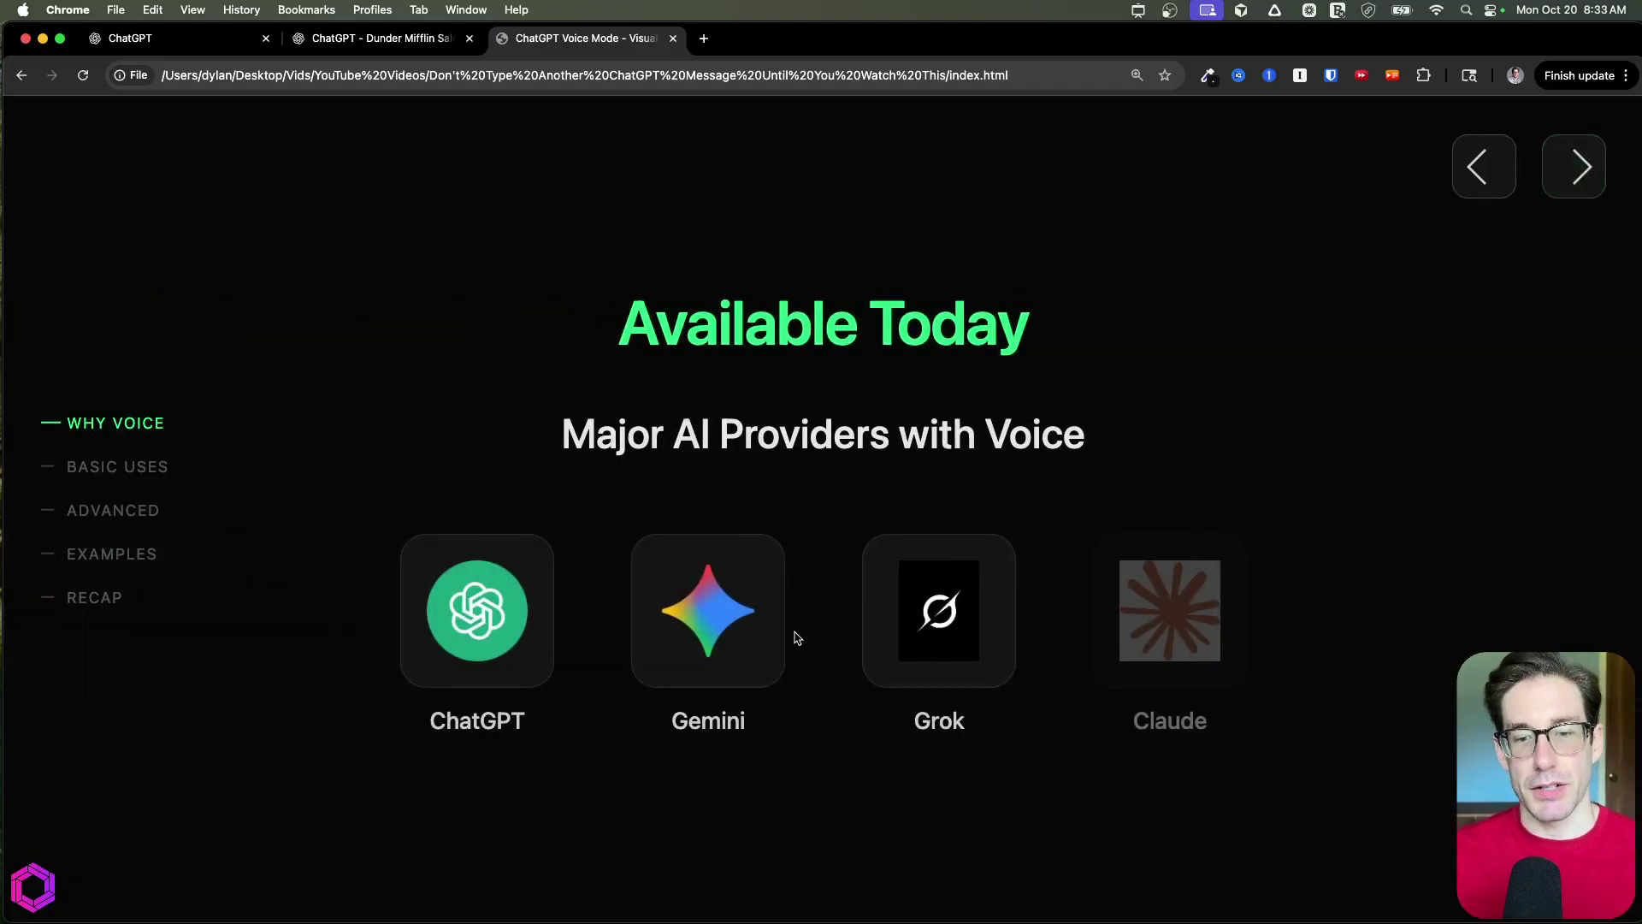
Step: Draw an arc beside the ChatGPT card, and bracket the Claude card with a curve and an arrowhead
{"action": "left_click", "coordinate": [796, 637]}
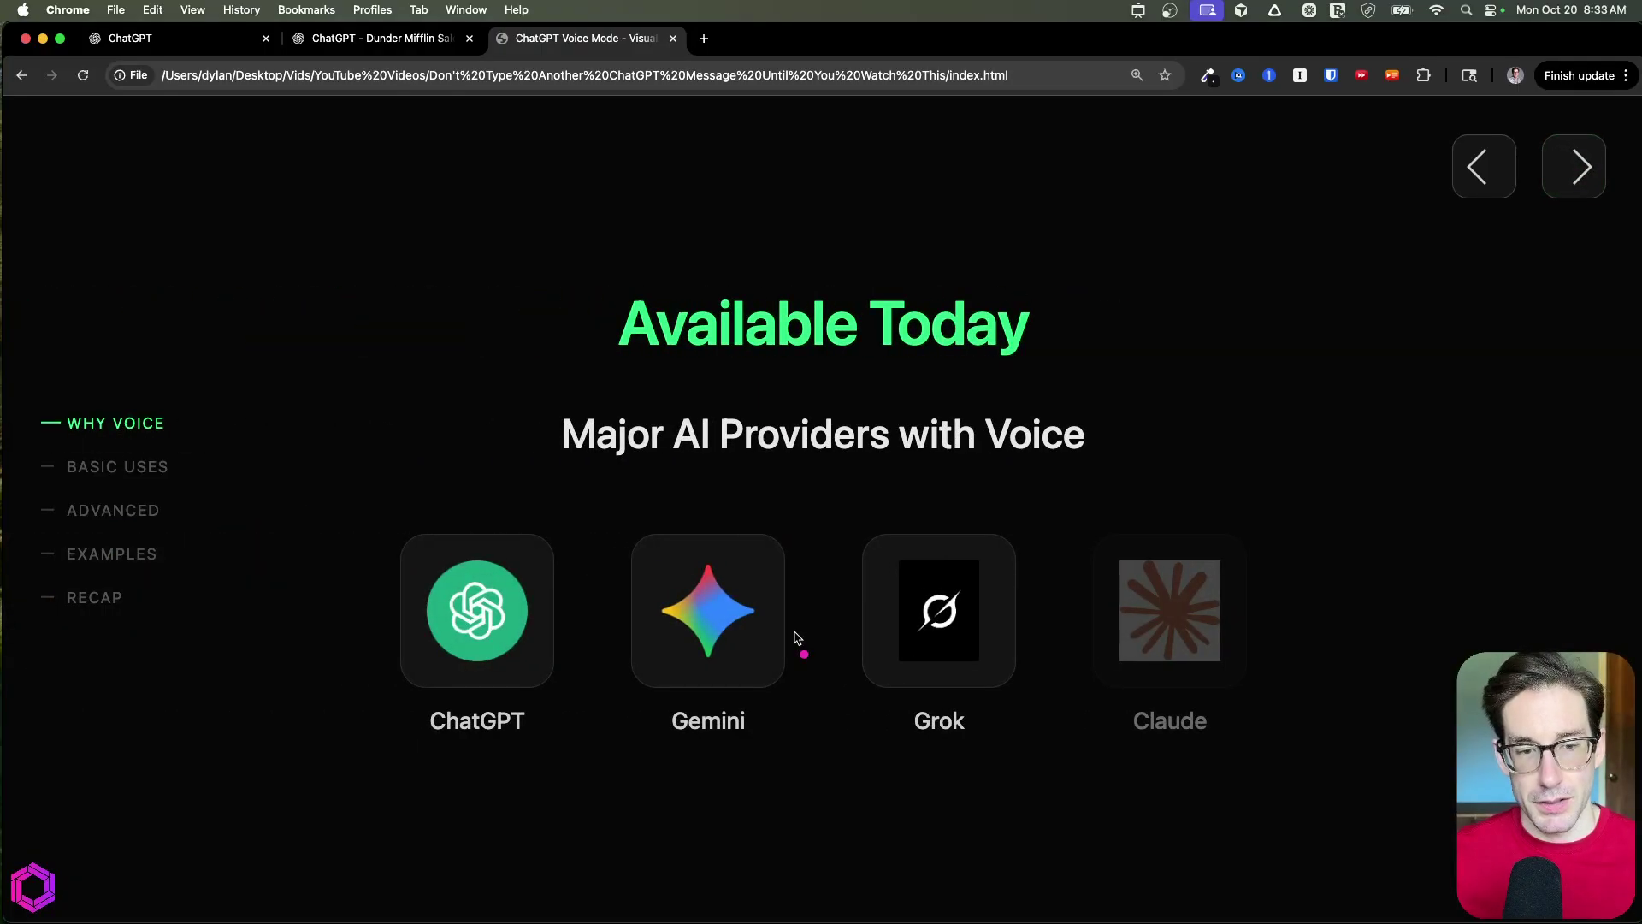
{"action": "mouse_move", "coordinate": [398, 481]}
{"action": "left_mouse_down"}
{"action": "mouse_move", "coordinate": [352, 517]}
{"action": "mouse_move", "coordinate": [359, 557]}
{"action": "left_mouse_up"}
{"action": "left_click_drag", "start_coordinate": [1302, 650], "coordinate": [1225, 752]}
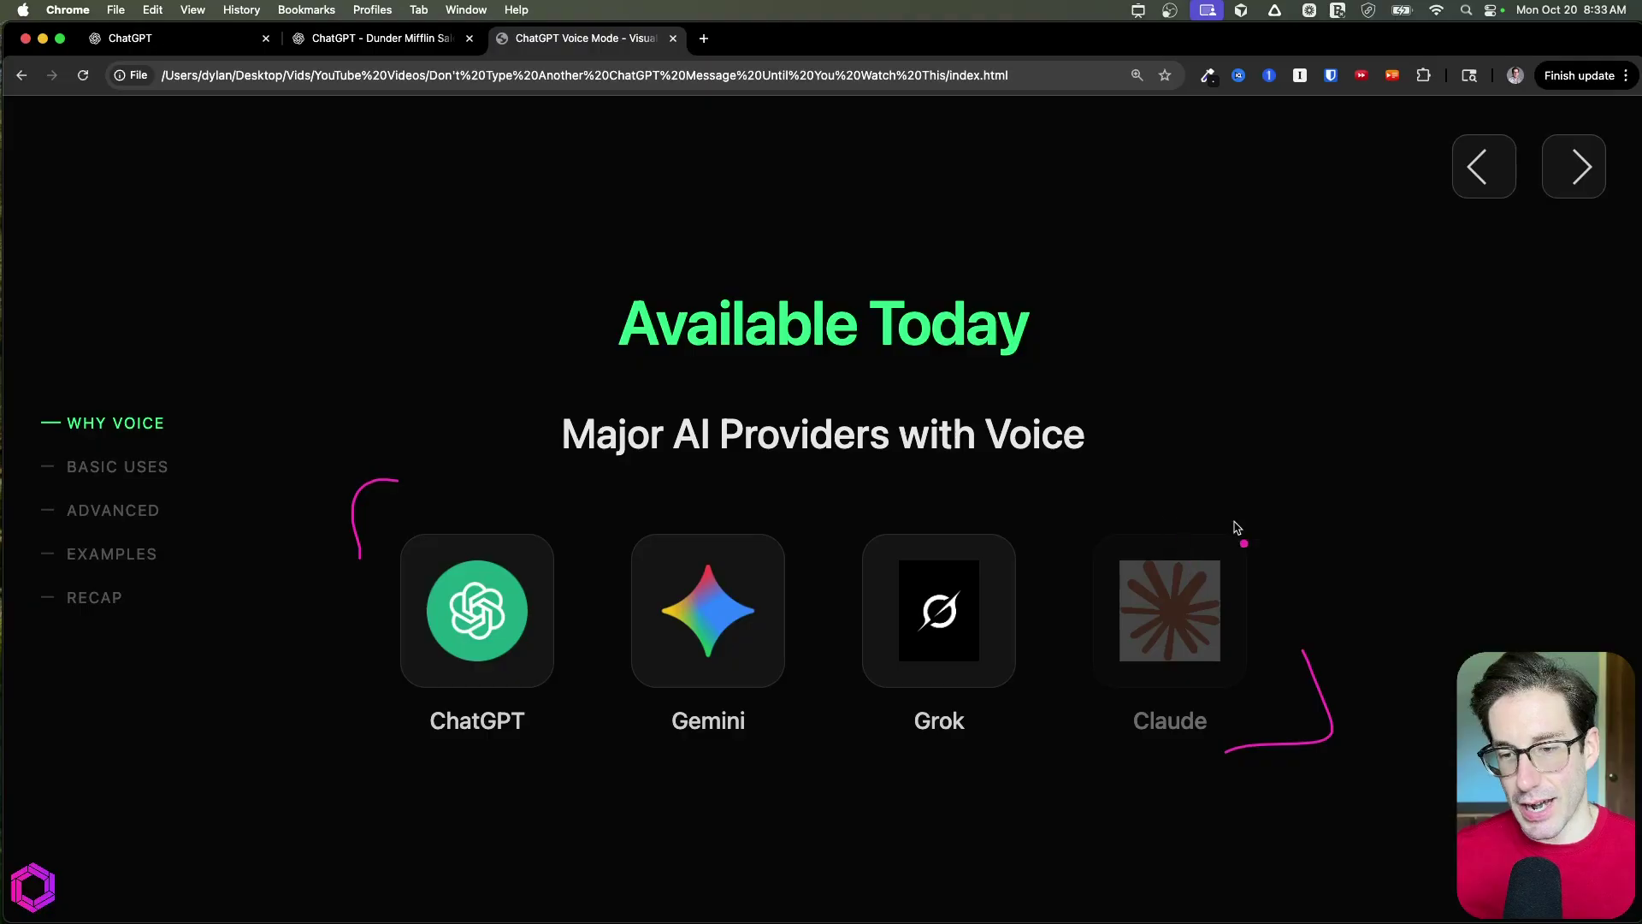
{"action": "mouse_move", "coordinate": [1236, 528]}
{"action": "left_mouse_down"}
{"action": "mouse_move", "coordinate": [1108, 495]}
{"action": "mouse_move", "coordinate": [1104, 532]}
{"action": "left_mouse_up"}
{"action": "left_click_drag", "start_coordinate": [1269, 464], "coordinate": [1250, 507]}
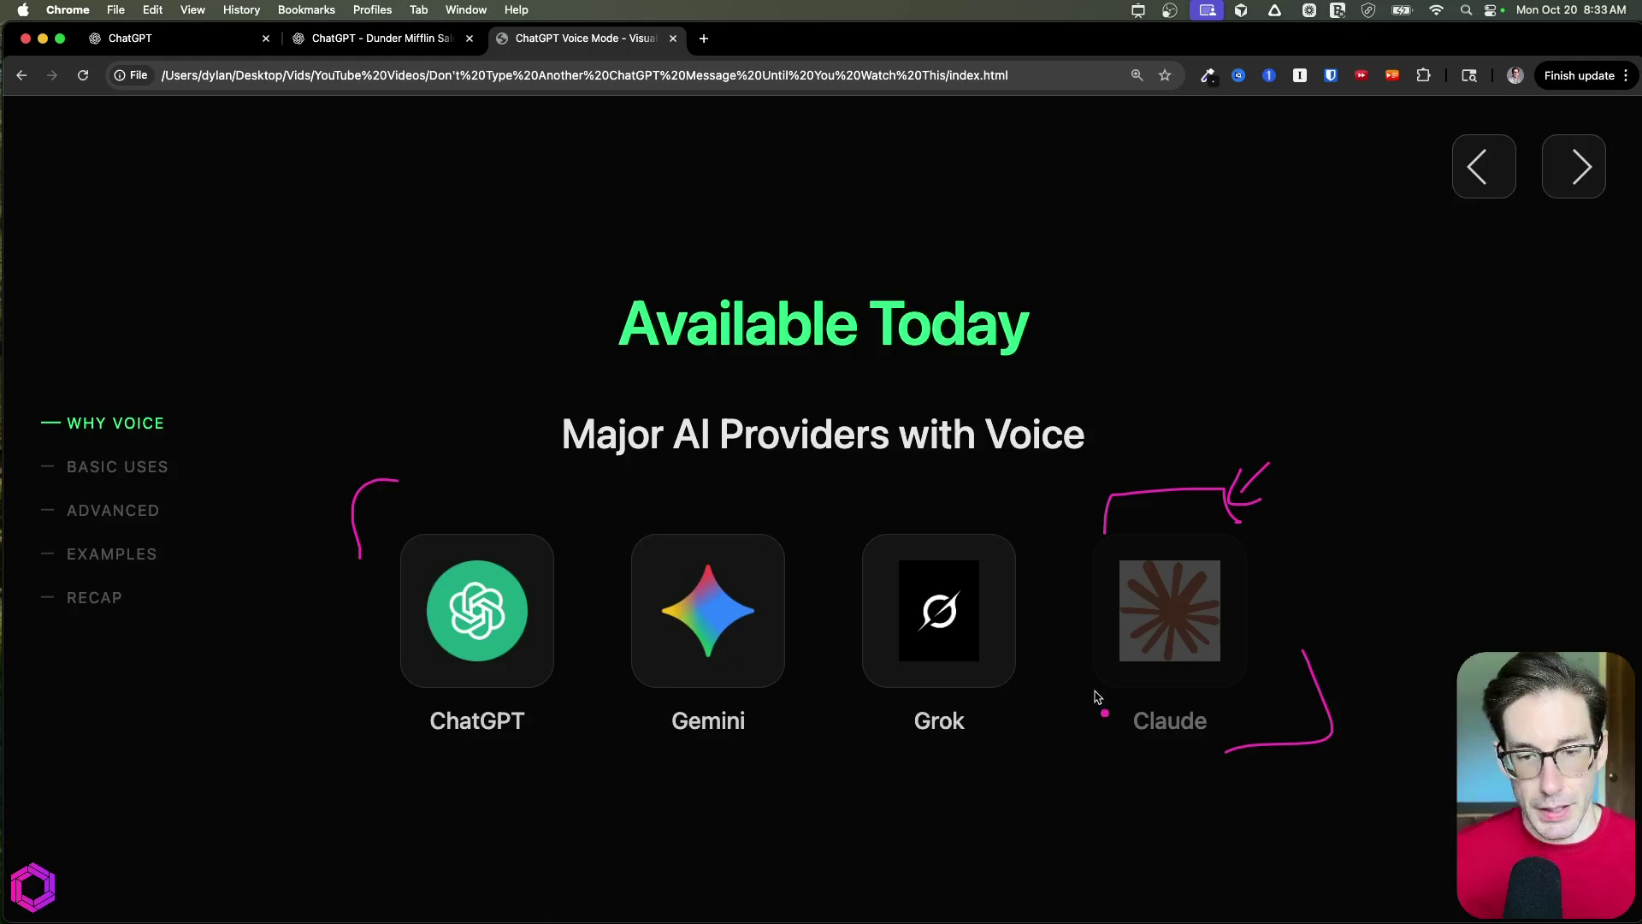
Step: Underline the ChatGPT, Grok and Gemini labels and add arrows at ChatGPT
{"action": "left_click_drag", "start_coordinate": [499, 760], "coordinate": [463, 767]}
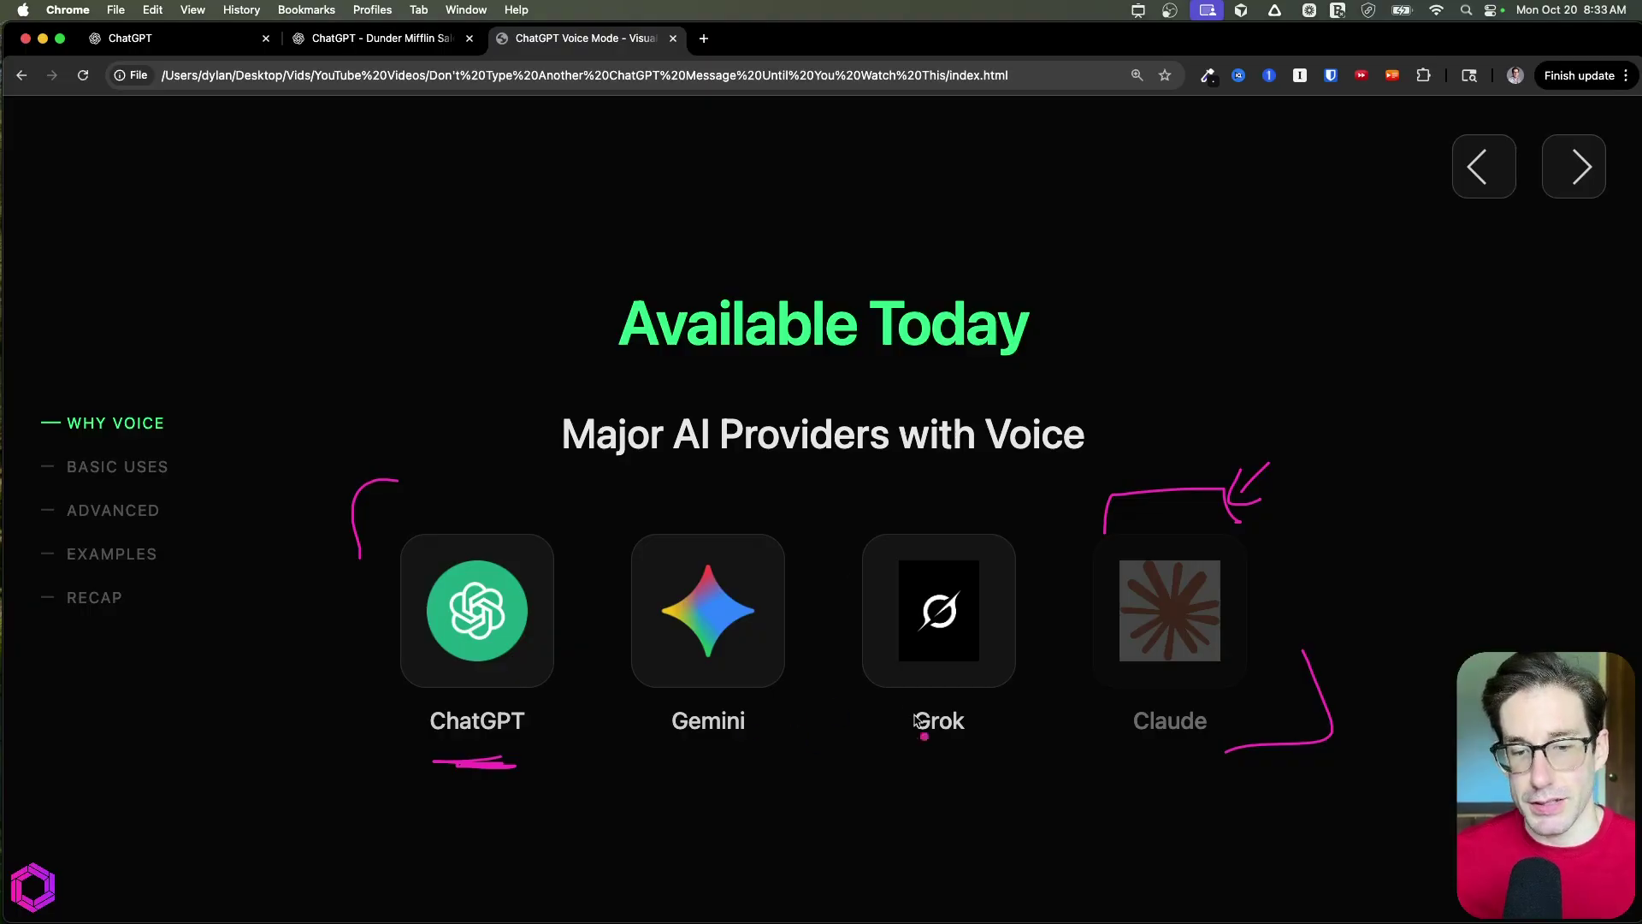
{"action": "mouse_move", "coordinate": [972, 738]}
{"action": "left_mouse_down"}
{"action": "mouse_move", "coordinate": [931, 752]}
{"action": "mouse_move", "coordinate": [972, 741]}
{"action": "left_mouse_up"}
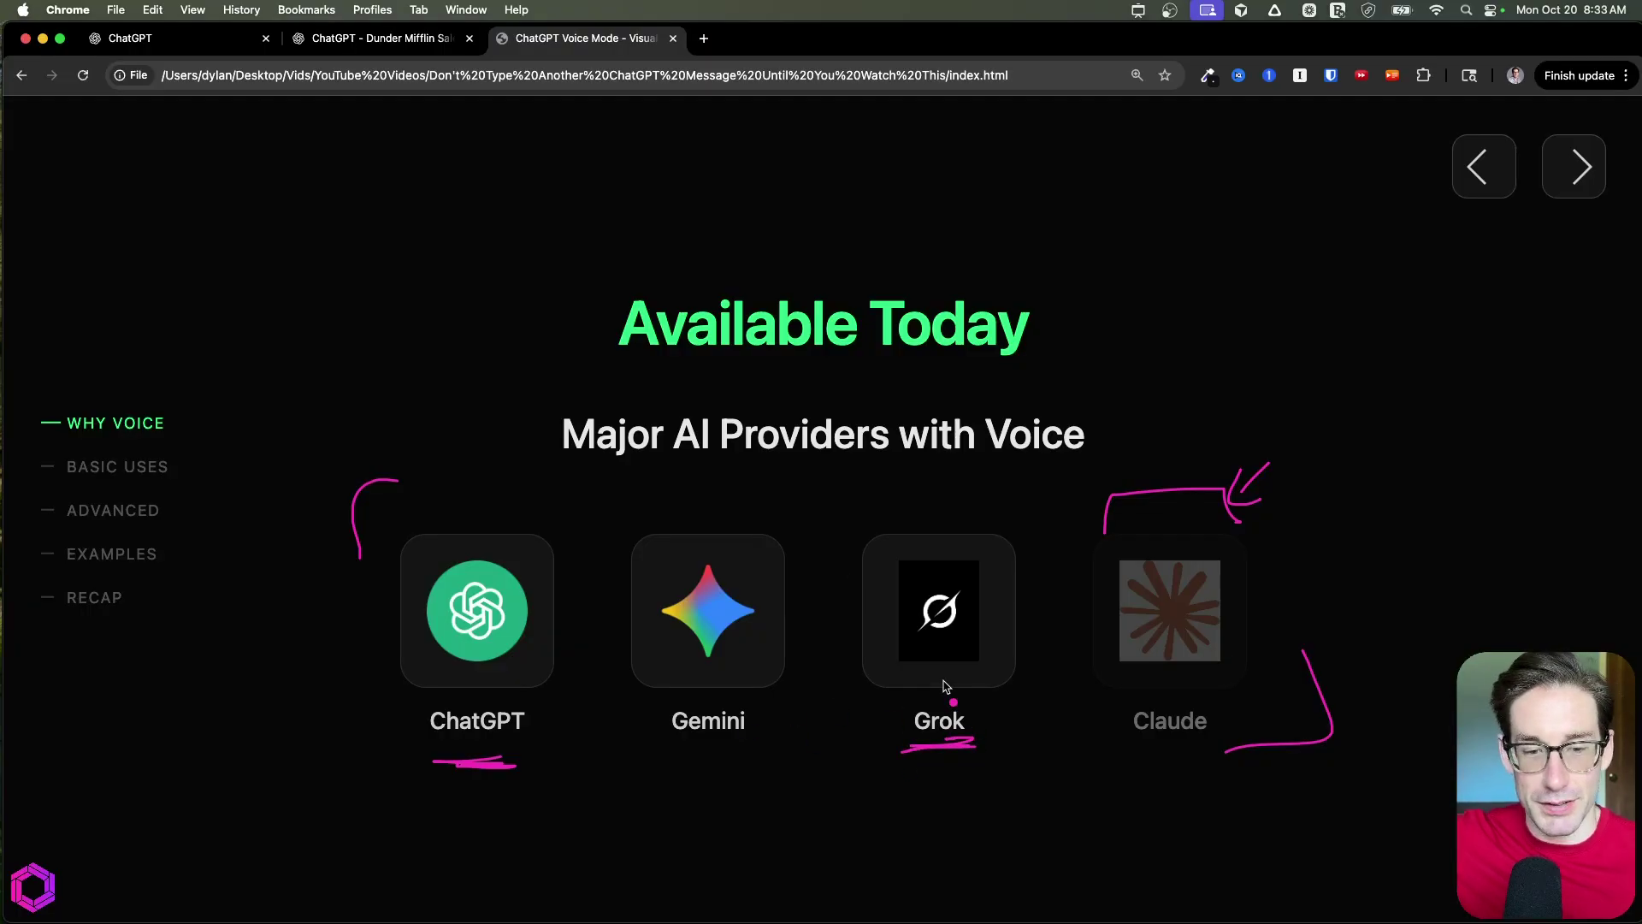
{"action": "left_click_drag", "start_coordinate": [668, 762], "coordinate": [728, 797]}
{"action": "mouse_move", "coordinate": [505, 419]}
{"action": "left_mouse_down"}
{"action": "mouse_move", "coordinate": [481, 520]}
{"action": "mouse_move", "coordinate": [501, 508]}
{"action": "left_mouse_up"}
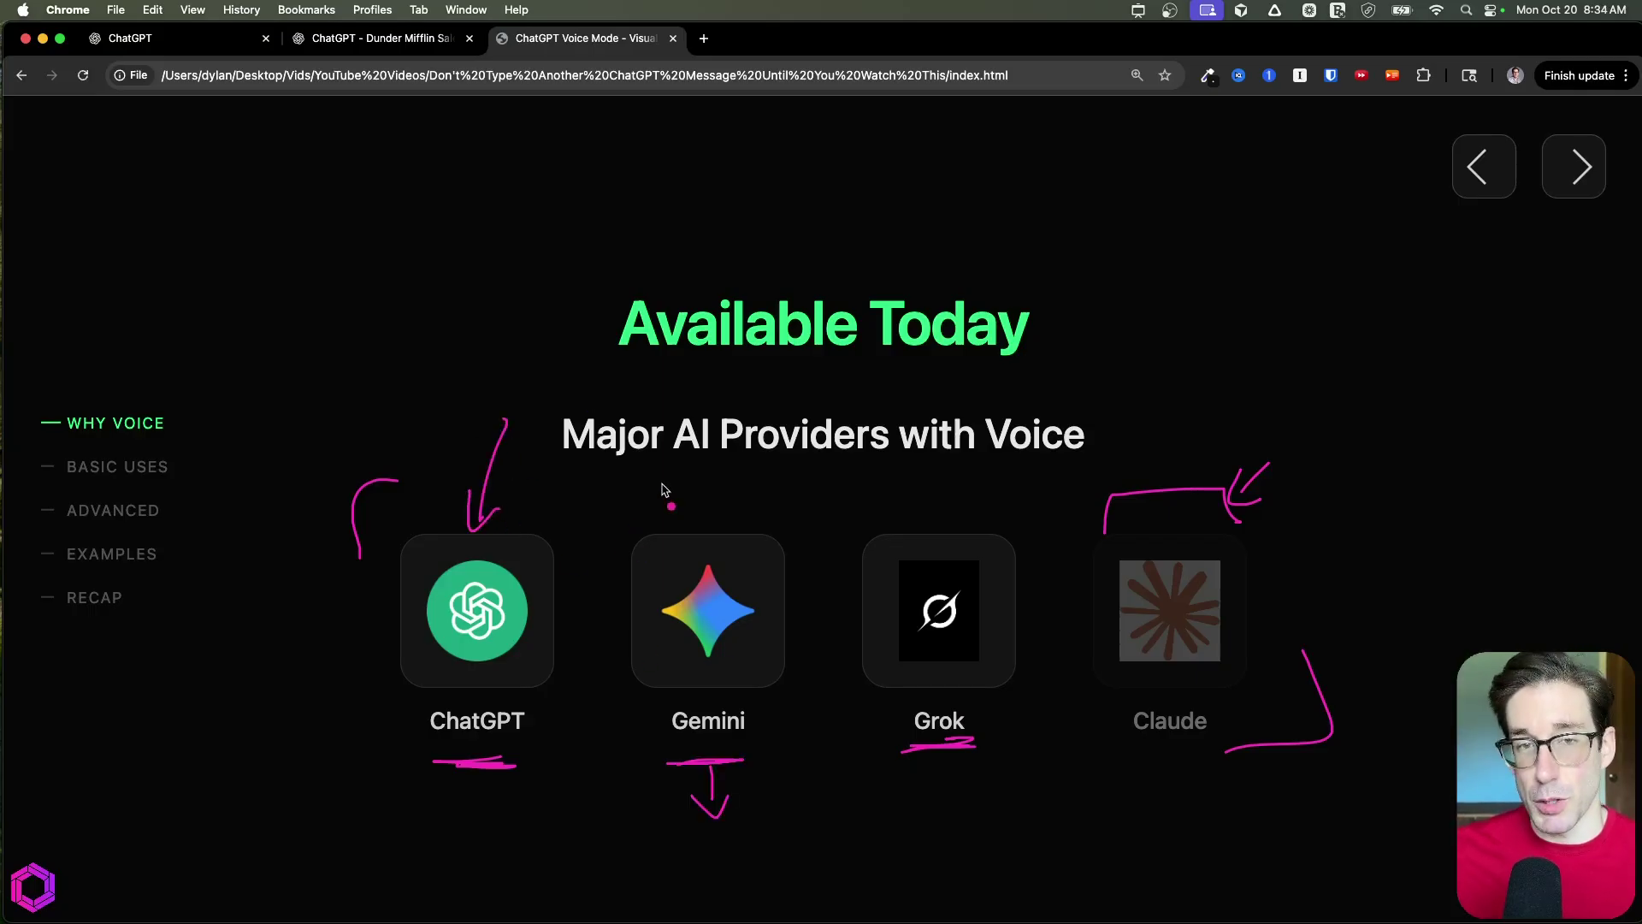
Step: Move to the ChatGPT Voice Access slide and mark the Free, Plus and Pro tier headings
{"action": "key", "text": "Right"}
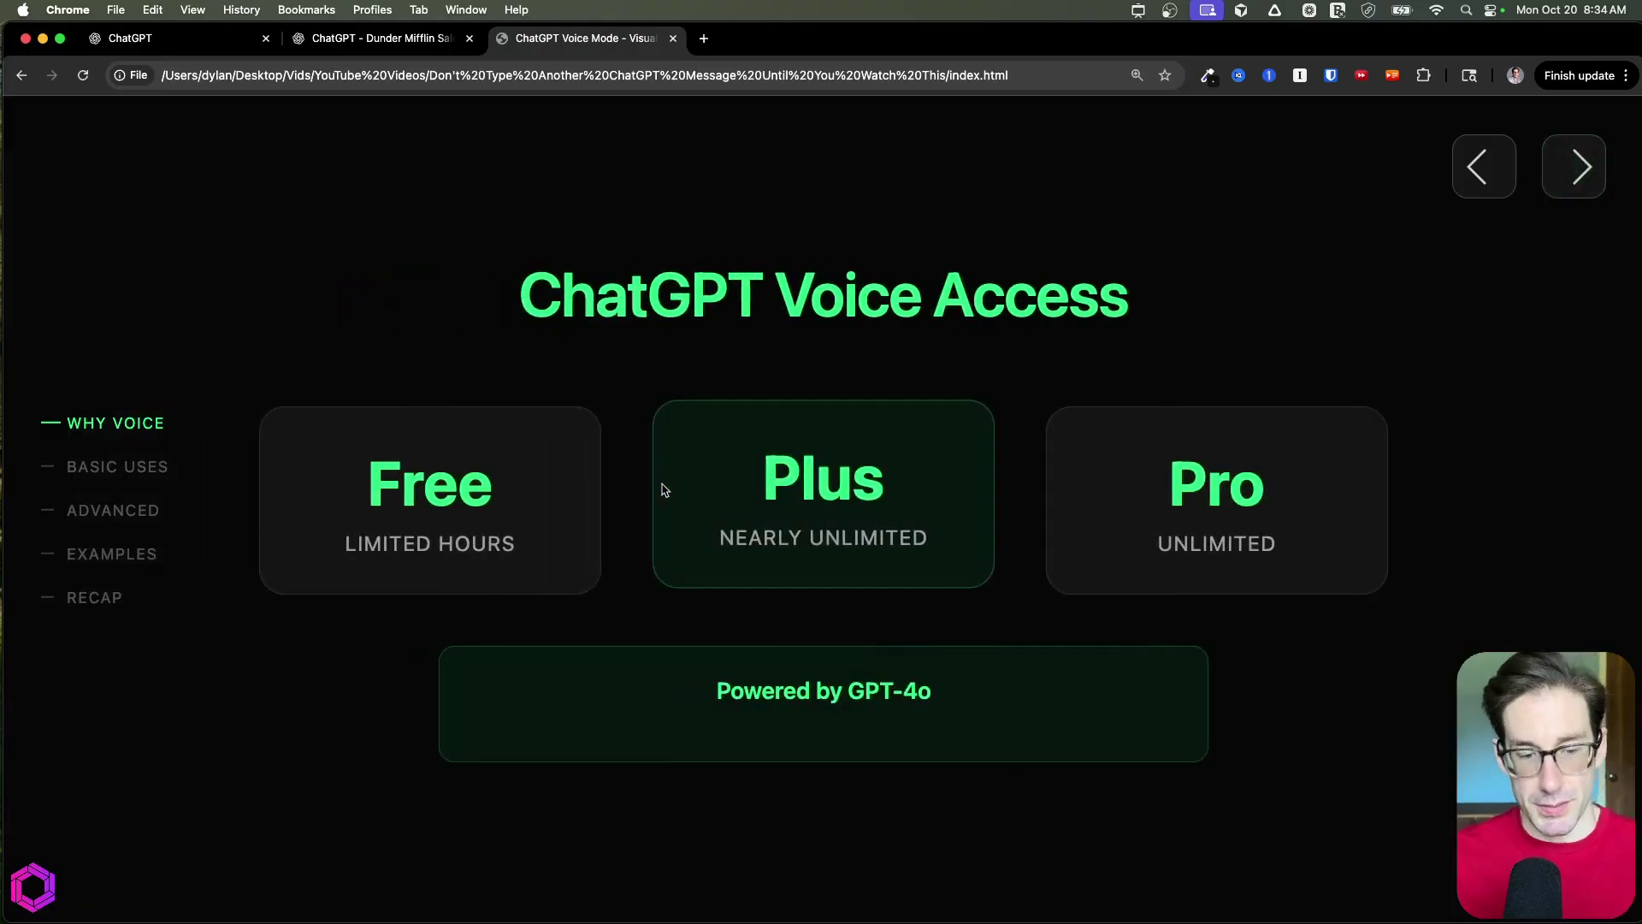
{"action": "left_click", "coordinate": [665, 493]}
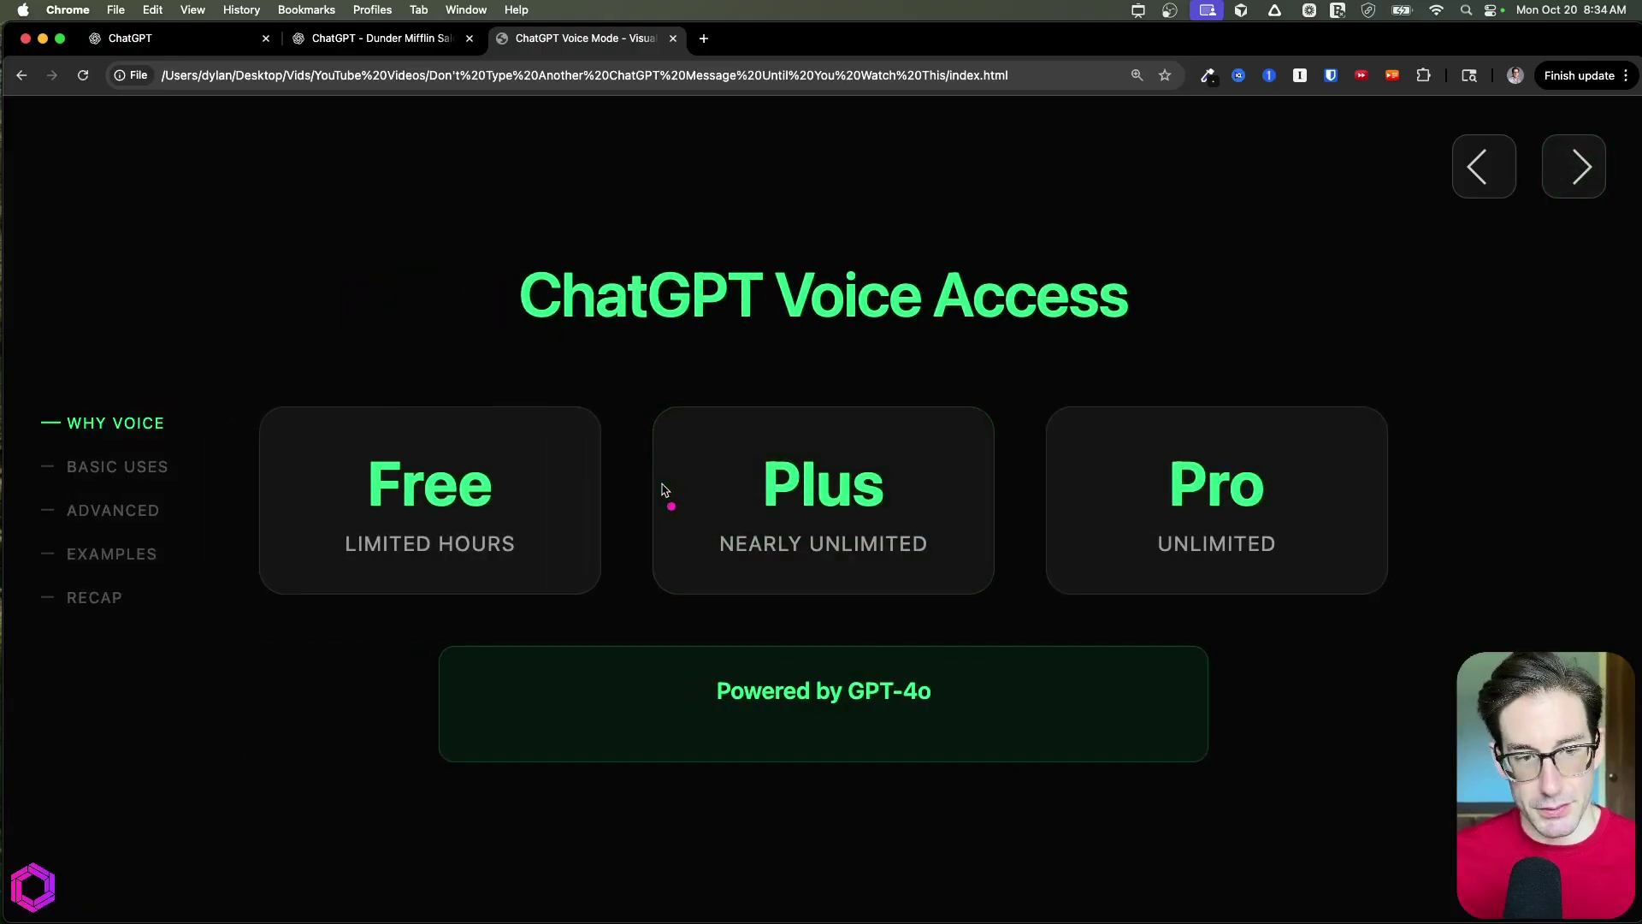
{"action": "left_click_drag", "start_coordinate": [387, 289], "coordinate": [414, 348]}
{"action": "left_click_drag", "start_coordinate": [792, 376], "coordinate": [802, 401]}
{"action": "left_click_drag", "start_coordinate": [1238, 335], "coordinate": [1231, 387]}
{"action": "mouse_move", "coordinate": [1470, 448]}
{"action": "left_mouse_down"}
{"action": "mouse_move", "coordinate": [1535, 485]}
{"action": "mouse_move", "coordinate": [1488, 551]}
{"action": "mouse_move", "coordinate": [1539, 563]}
{"action": "left_mouse_up"}
{"action": "left_click", "coordinate": [1547, 566]}
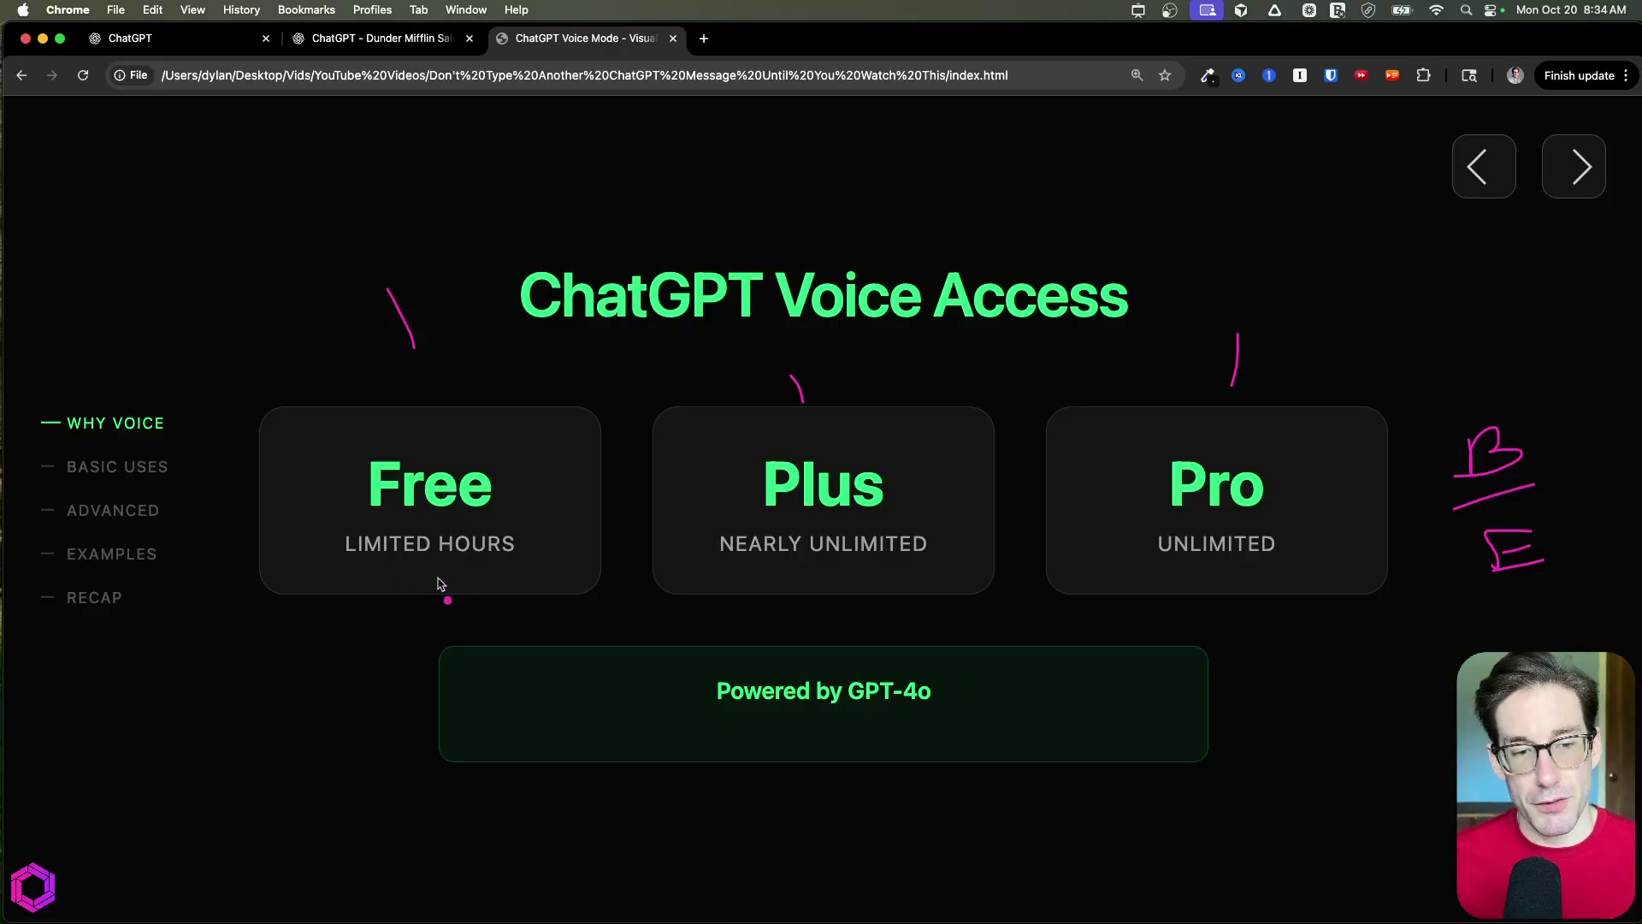
Step: Underline and bracket LIMITED HOURS, NEARLY UNLIMITED and UNLIMITED under the three tiers
{"action": "left_click_drag", "start_coordinate": [405, 577], "coordinate": [495, 568]}
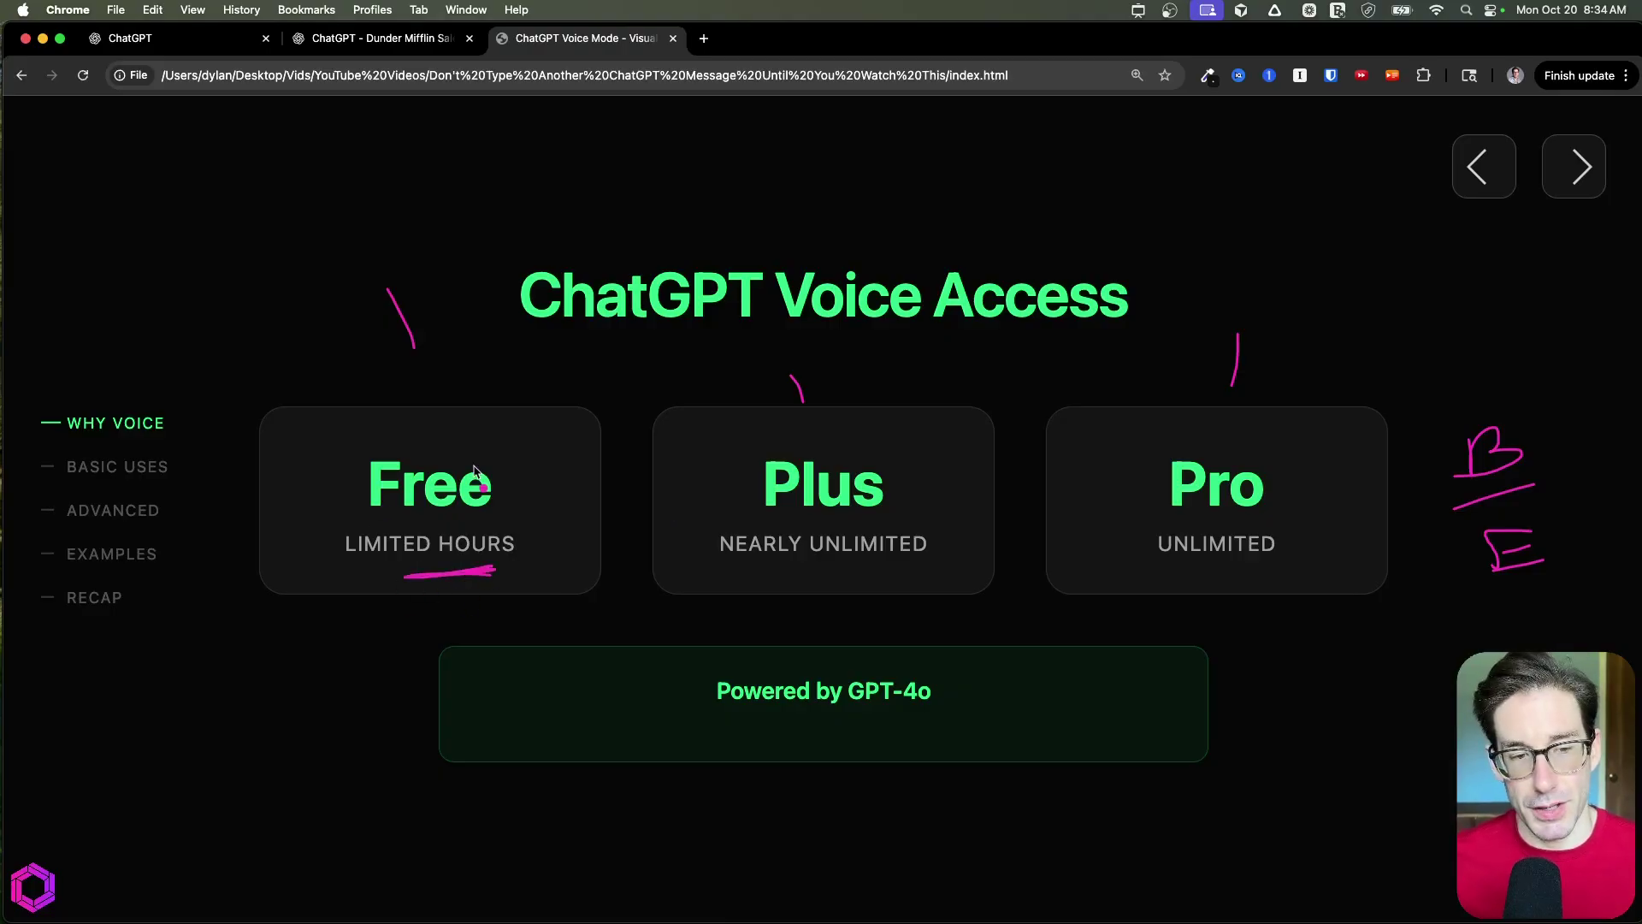
{"action": "left_click_drag", "start_coordinate": [339, 515], "coordinate": [349, 576]}
{"action": "mouse_move", "coordinate": [531, 511]}
{"action": "left_mouse_down"}
{"action": "mouse_move", "coordinate": [561, 535]}
{"action": "mouse_move", "coordinate": [517, 556]}
{"action": "left_mouse_up"}
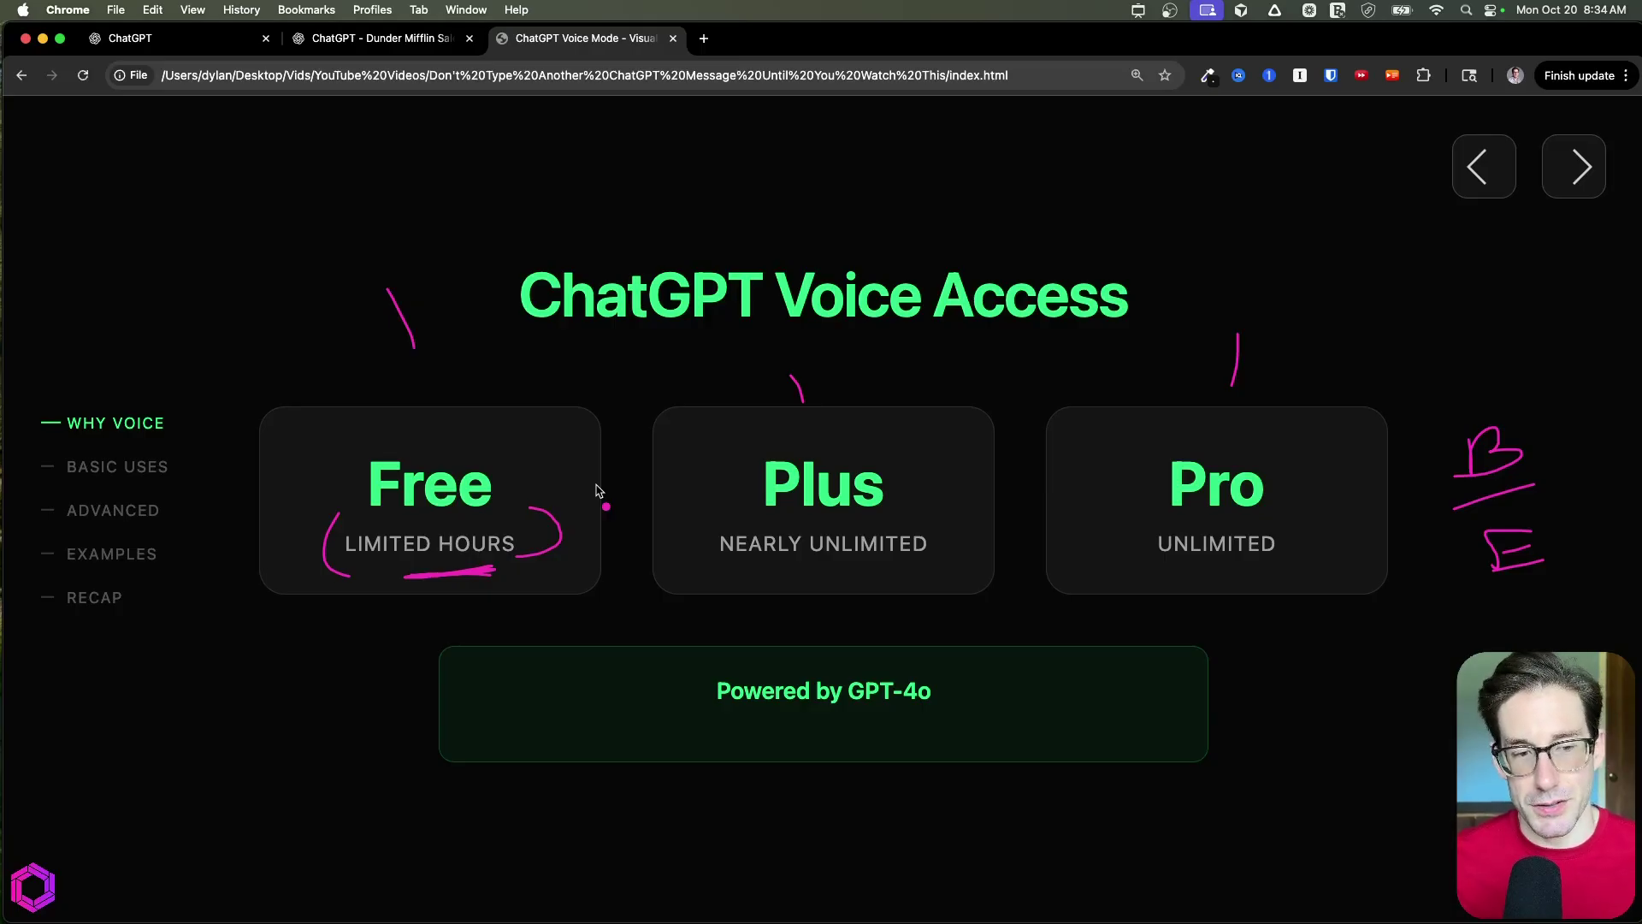
{"action": "left_click_drag", "start_coordinate": [407, 571], "coordinate": [493, 565]}
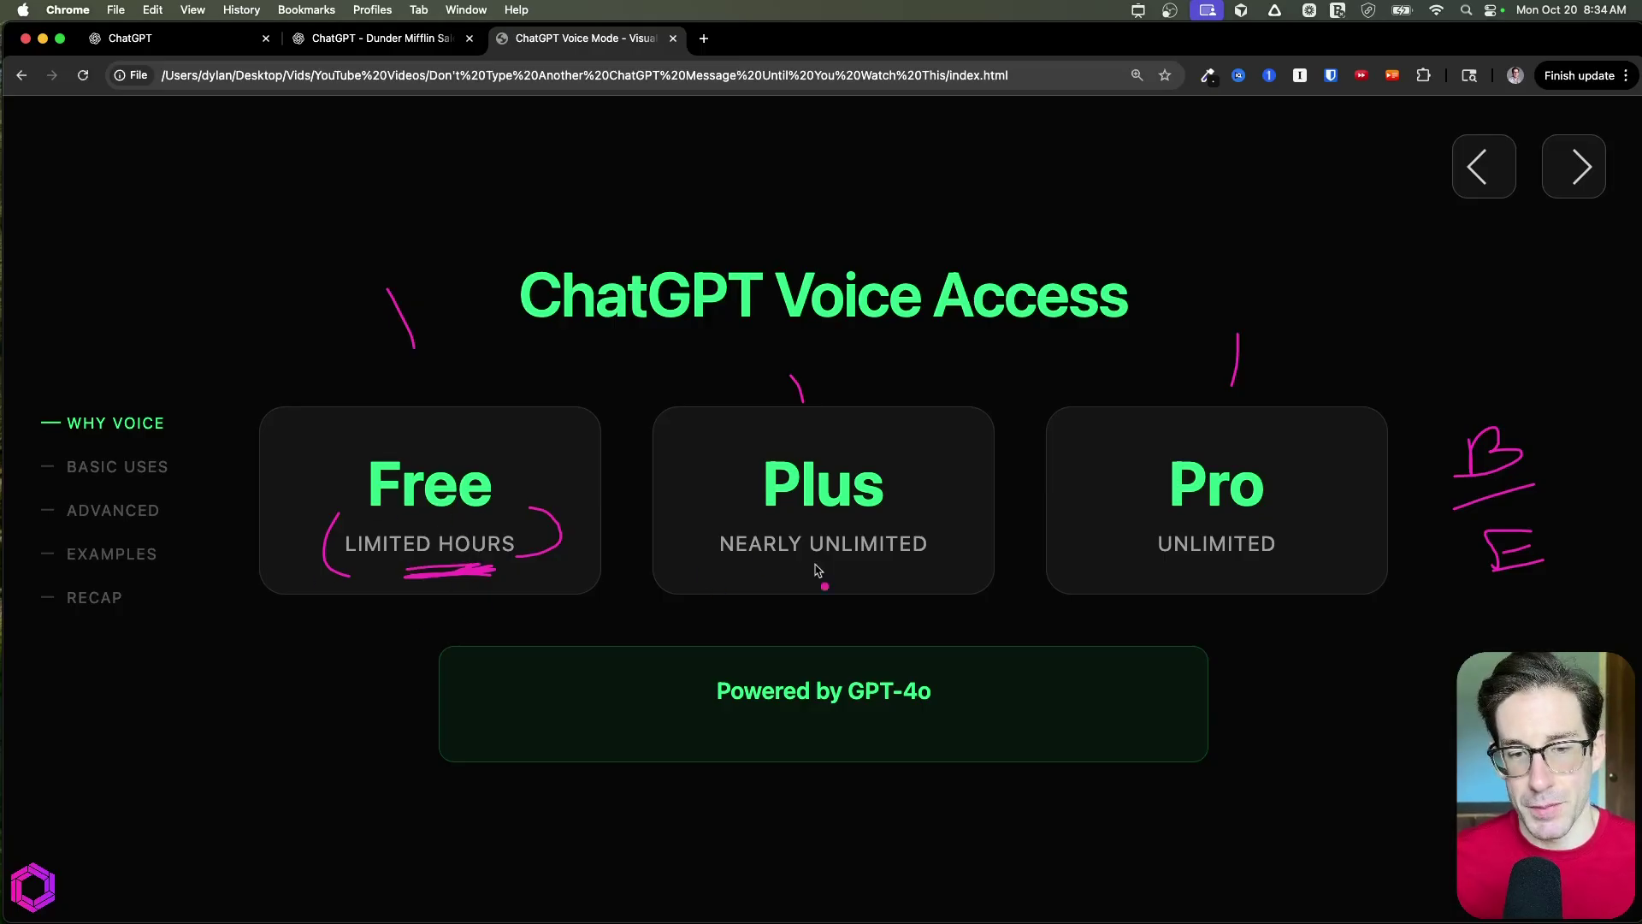
{"action": "left_click_drag", "start_coordinate": [853, 572], "coordinate": [785, 575]}
{"action": "left_click_drag", "start_coordinate": [726, 517], "coordinate": [715, 580]}
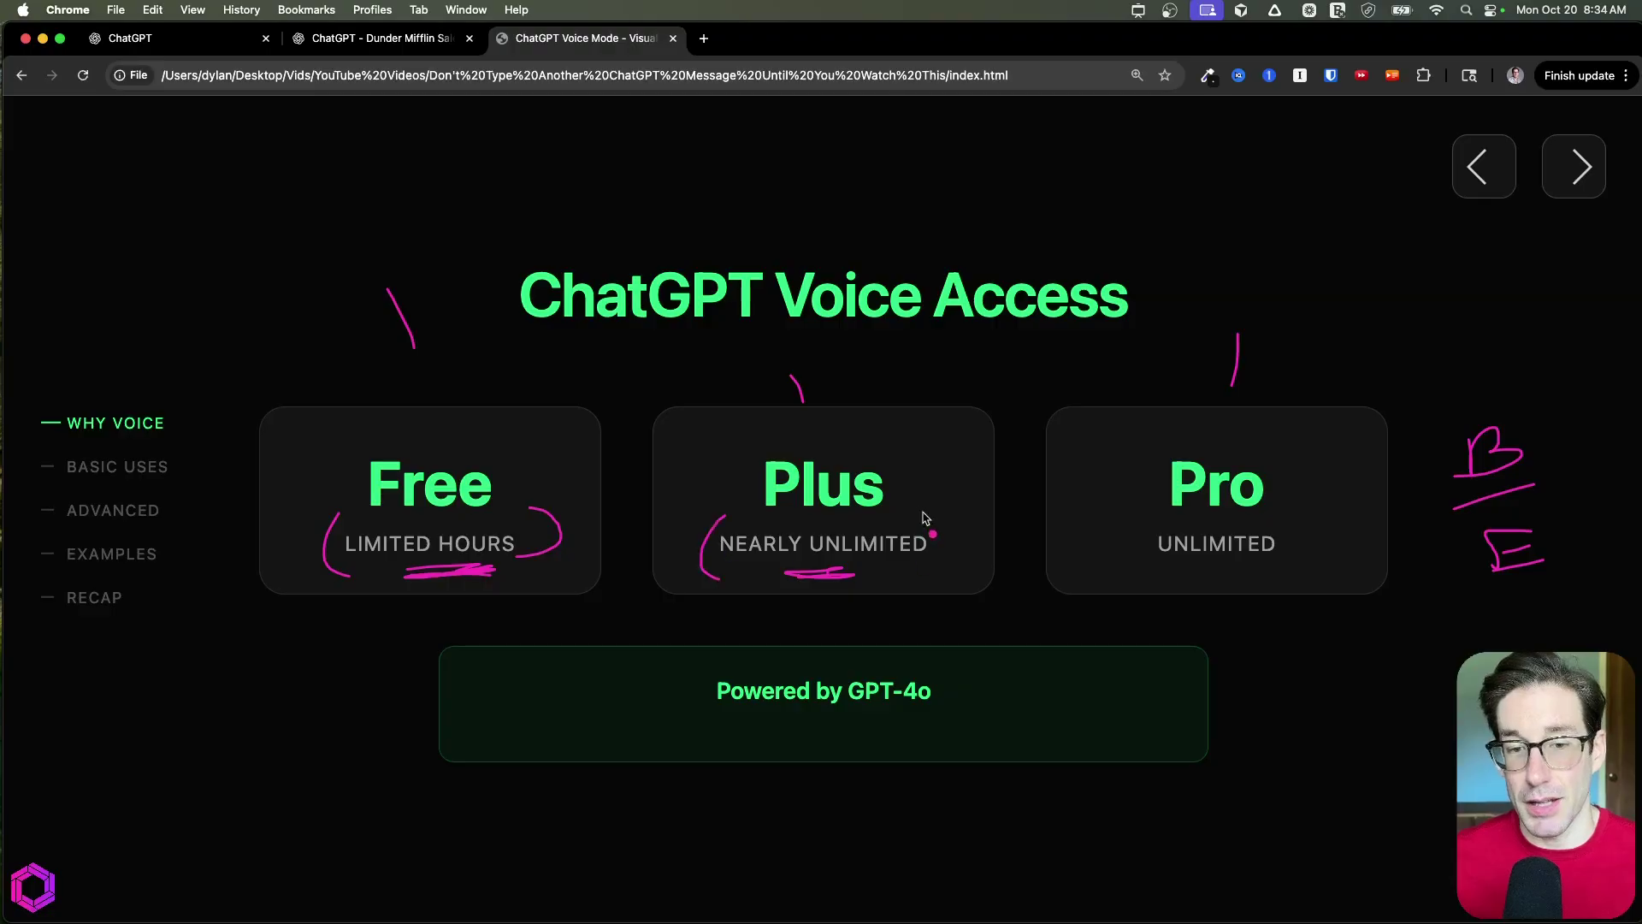
{"action": "left_click_drag", "start_coordinate": [937, 514], "coordinate": [913, 585]}
{"action": "left_click_drag", "start_coordinate": [1246, 581], "coordinate": [1154, 583]}
{"action": "left_click_drag", "start_coordinate": [1154, 527], "coordinate": [1144, 583]}
{"action": "mouse_move", "coordinate": [1277, 524]}
{"action": "left_mouse_down"}
{"action": "mouse_move", "coordinate": [1297, 556]}
{"action": "mouse_move", "coordinate": [1269, 576]}
{"action": "left_mouse_up"}
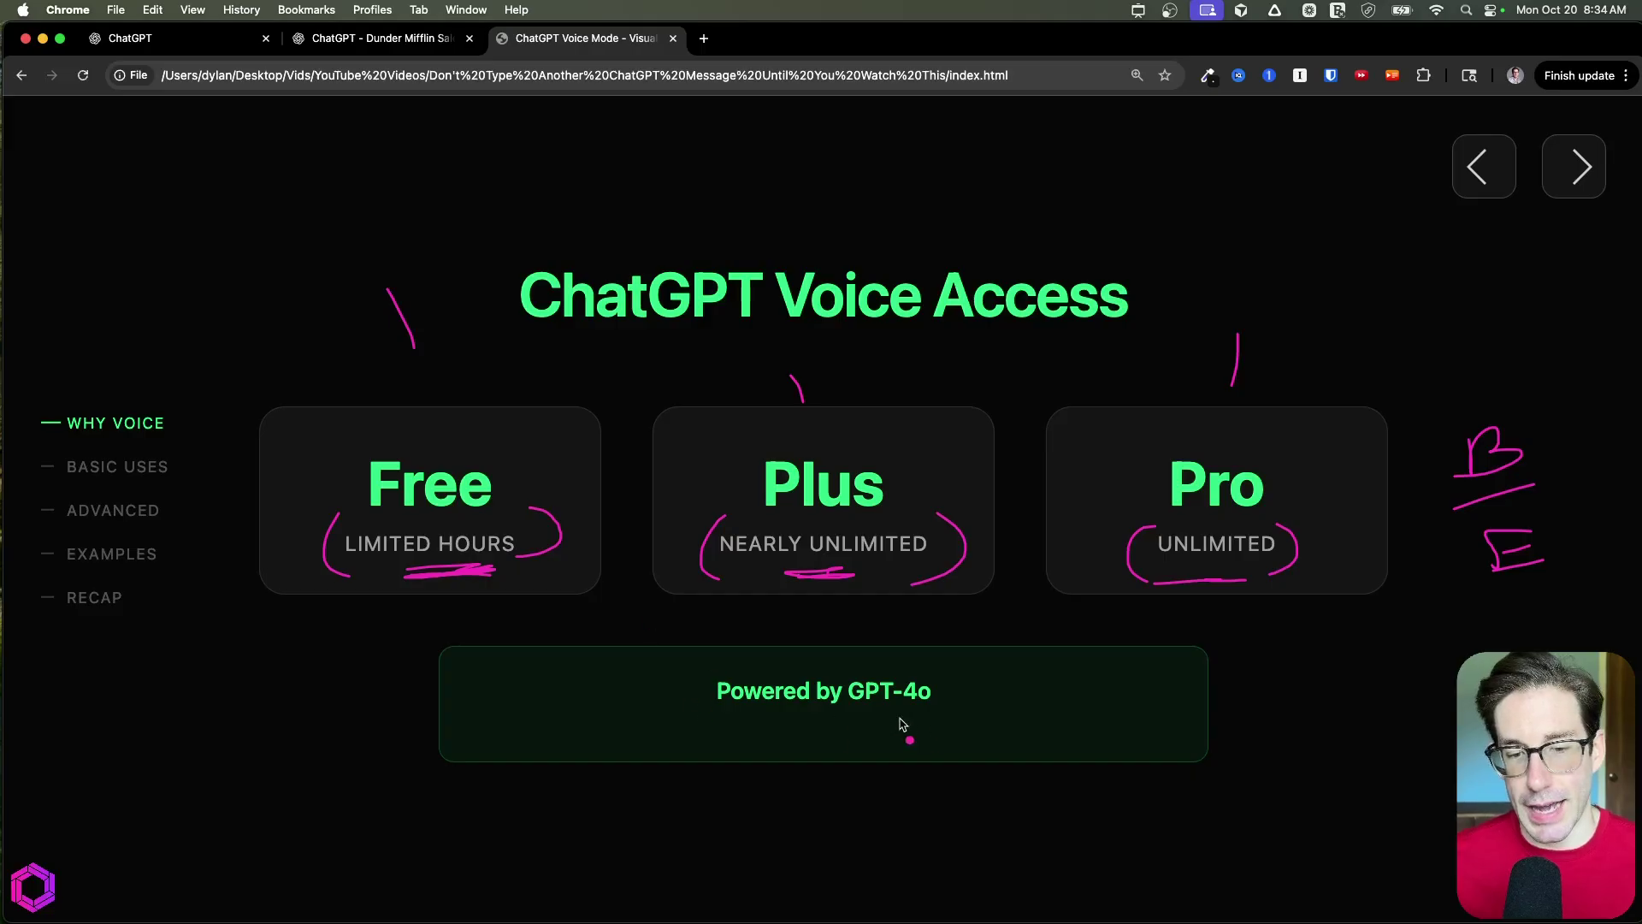
Step: Underline GPT-4o and add a short stroke beside it
{"action": "left_click_drag", "start_coordinate": [920, 713], "coordinate": [877, 726]}
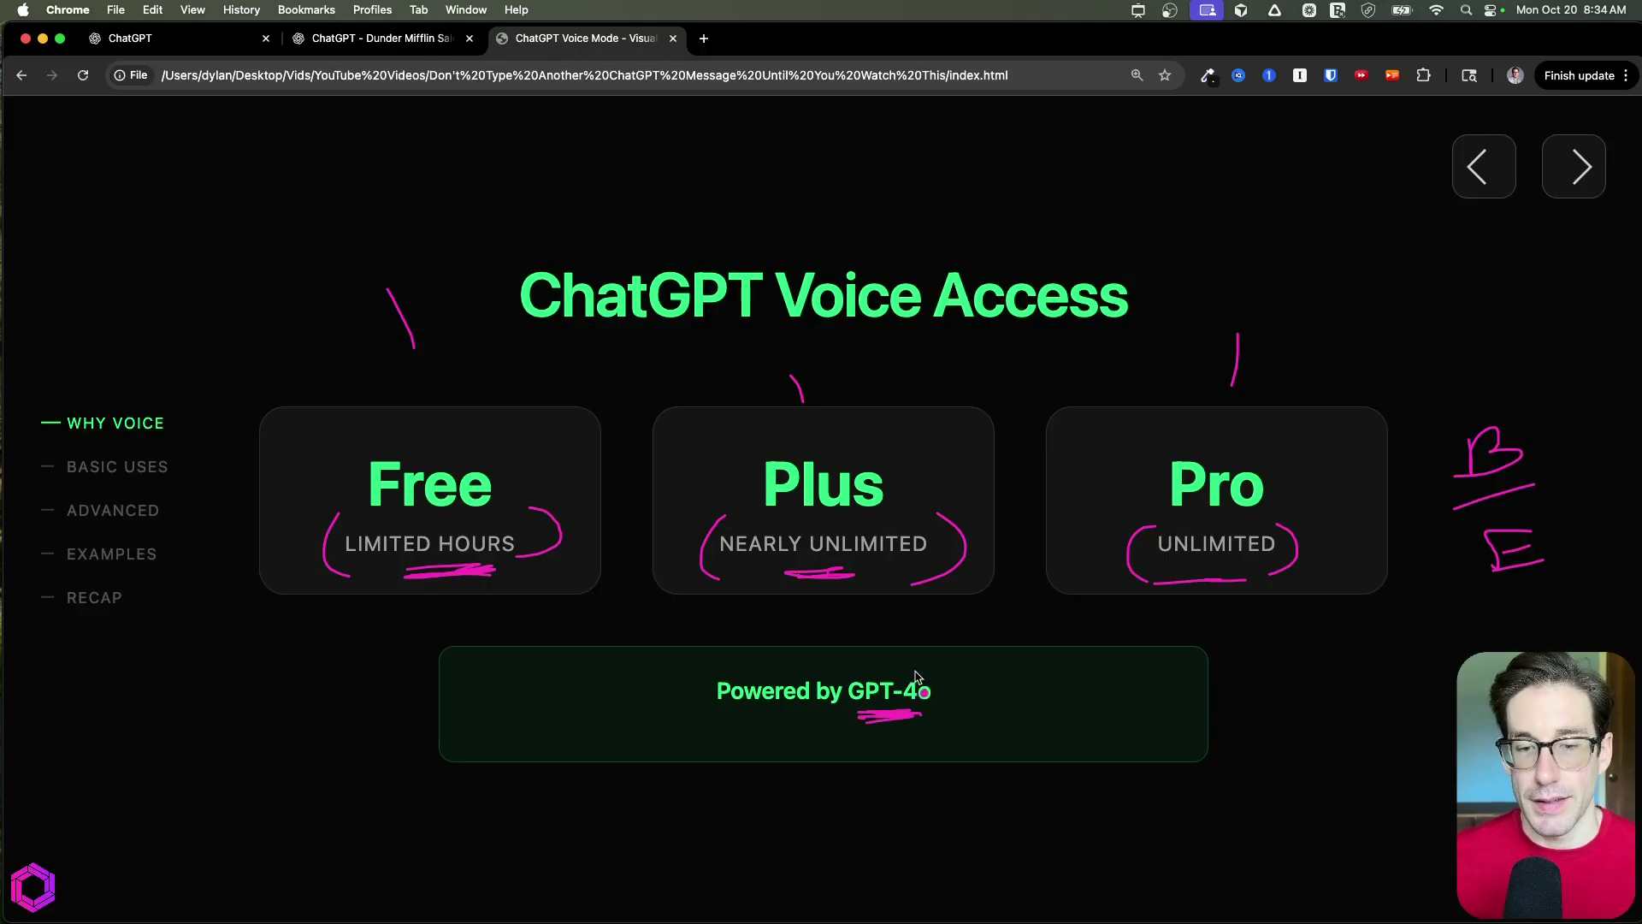
{"action": "left_click", "coordinate": [943, 675]}
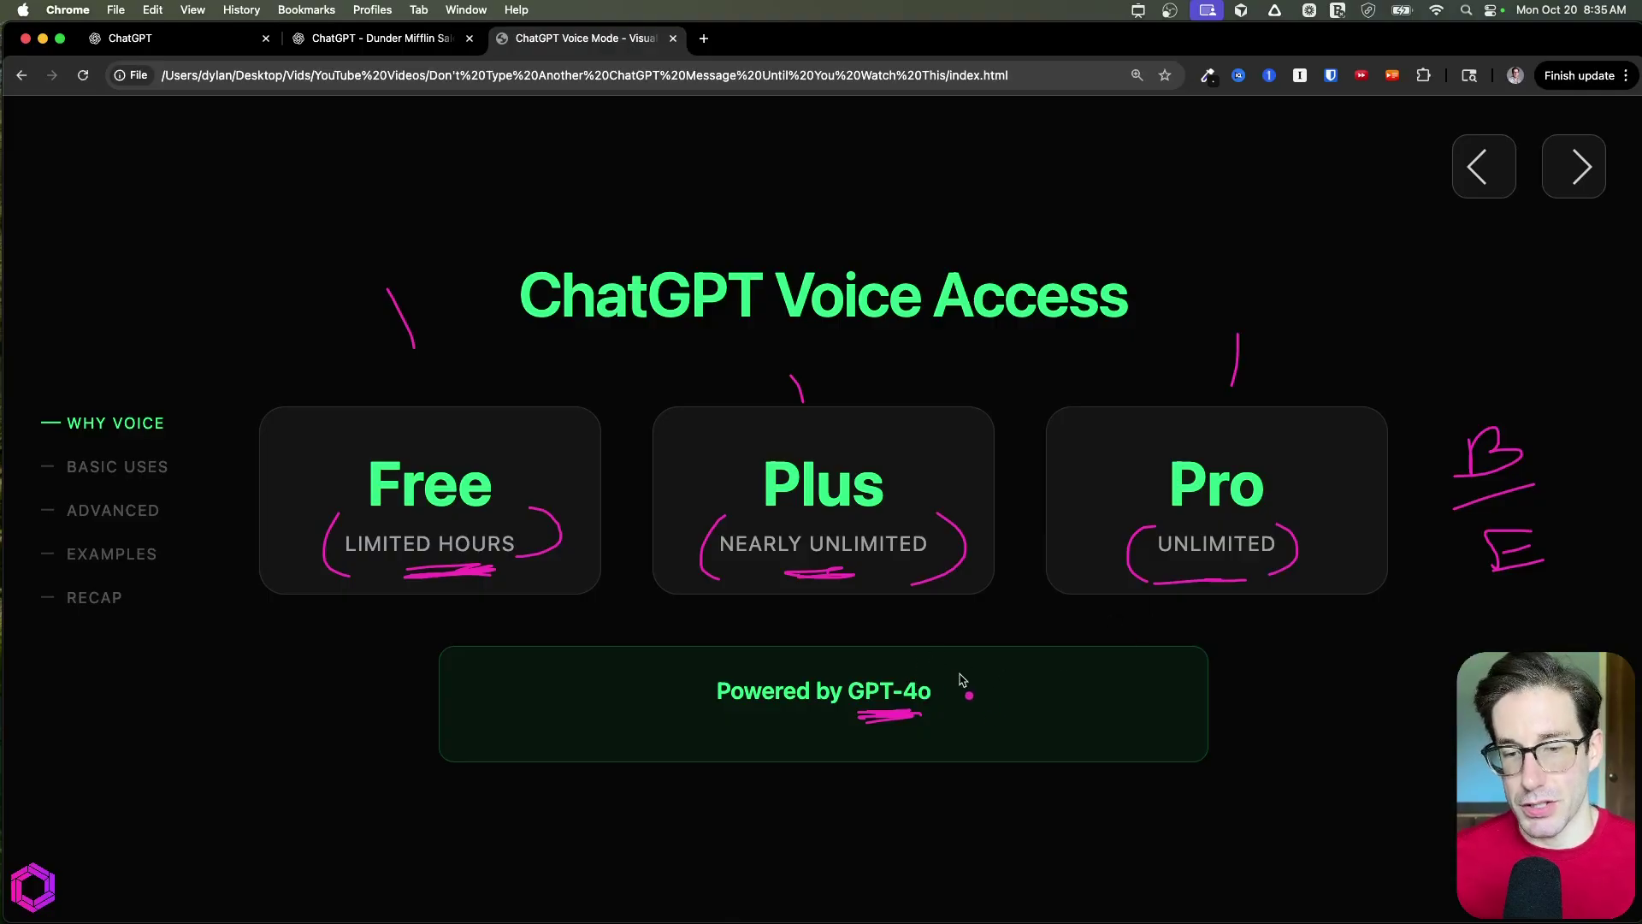
{"action": "mouse_move", "coordinate": [960, 681]}
{"action": "left_mouse_down"}
{"action": "mouse_move", "coordinate": [1005, 672]}
{"action": "mouse_move", "coordinate": [1021, 694]}
{"action": "left_mouse_up"}
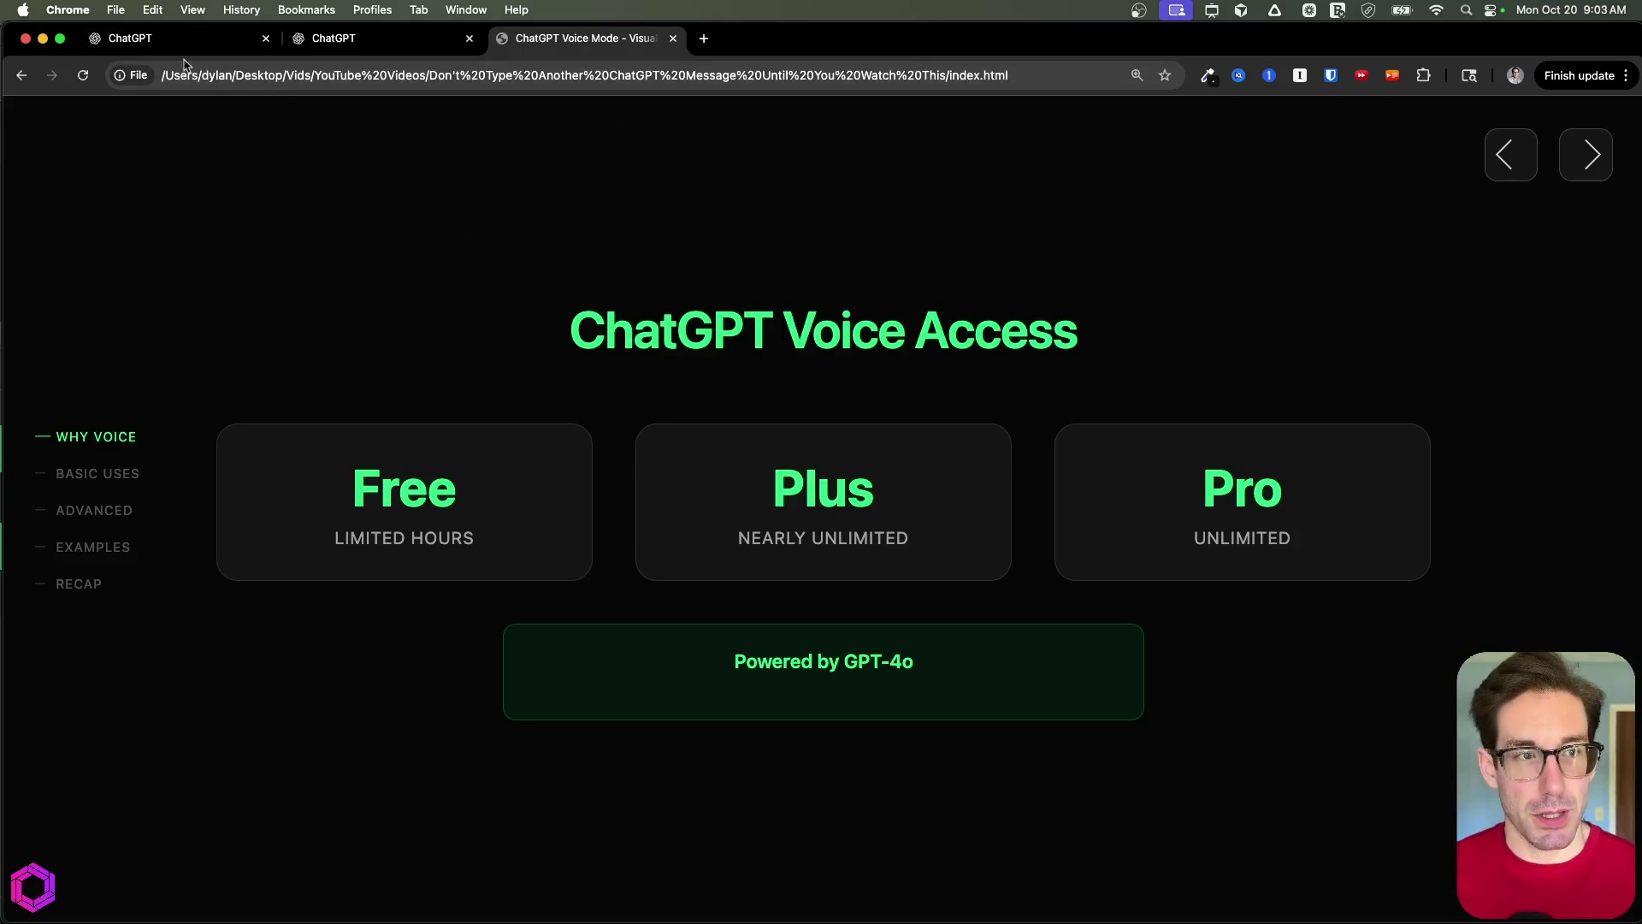
Step: Switch to the ChatGPT tab and start a voice conversation asking 'Hey, can you hear me?'
{"action": "left_click", "coordinate": [205, 43]}
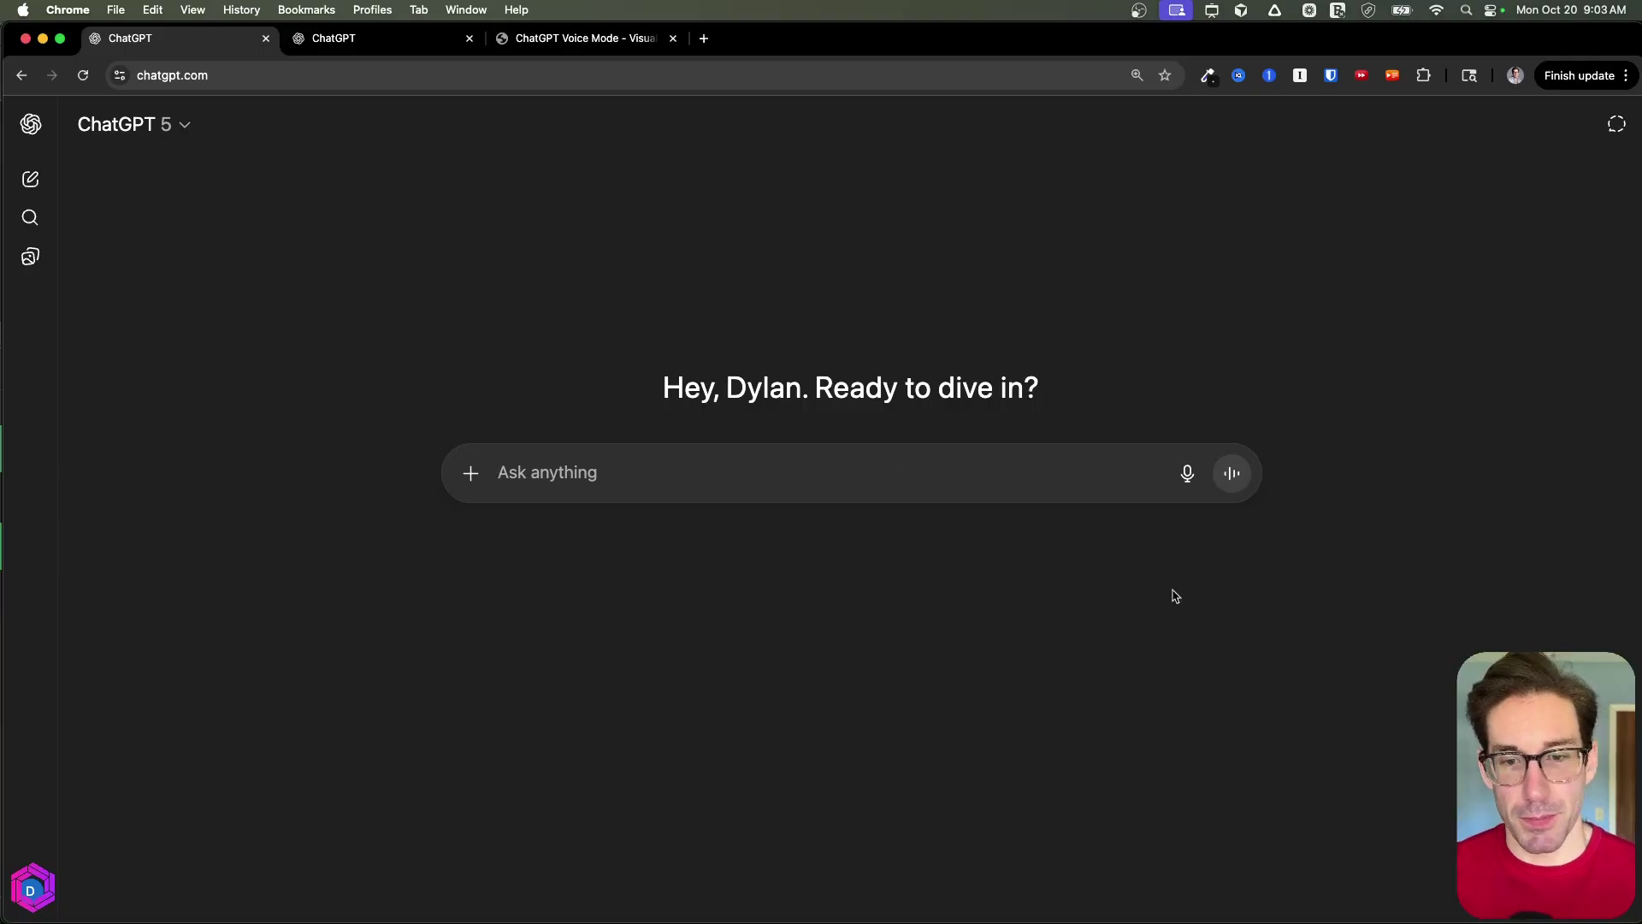
{"action": "left_click", "coordinate": [1232, 475]}
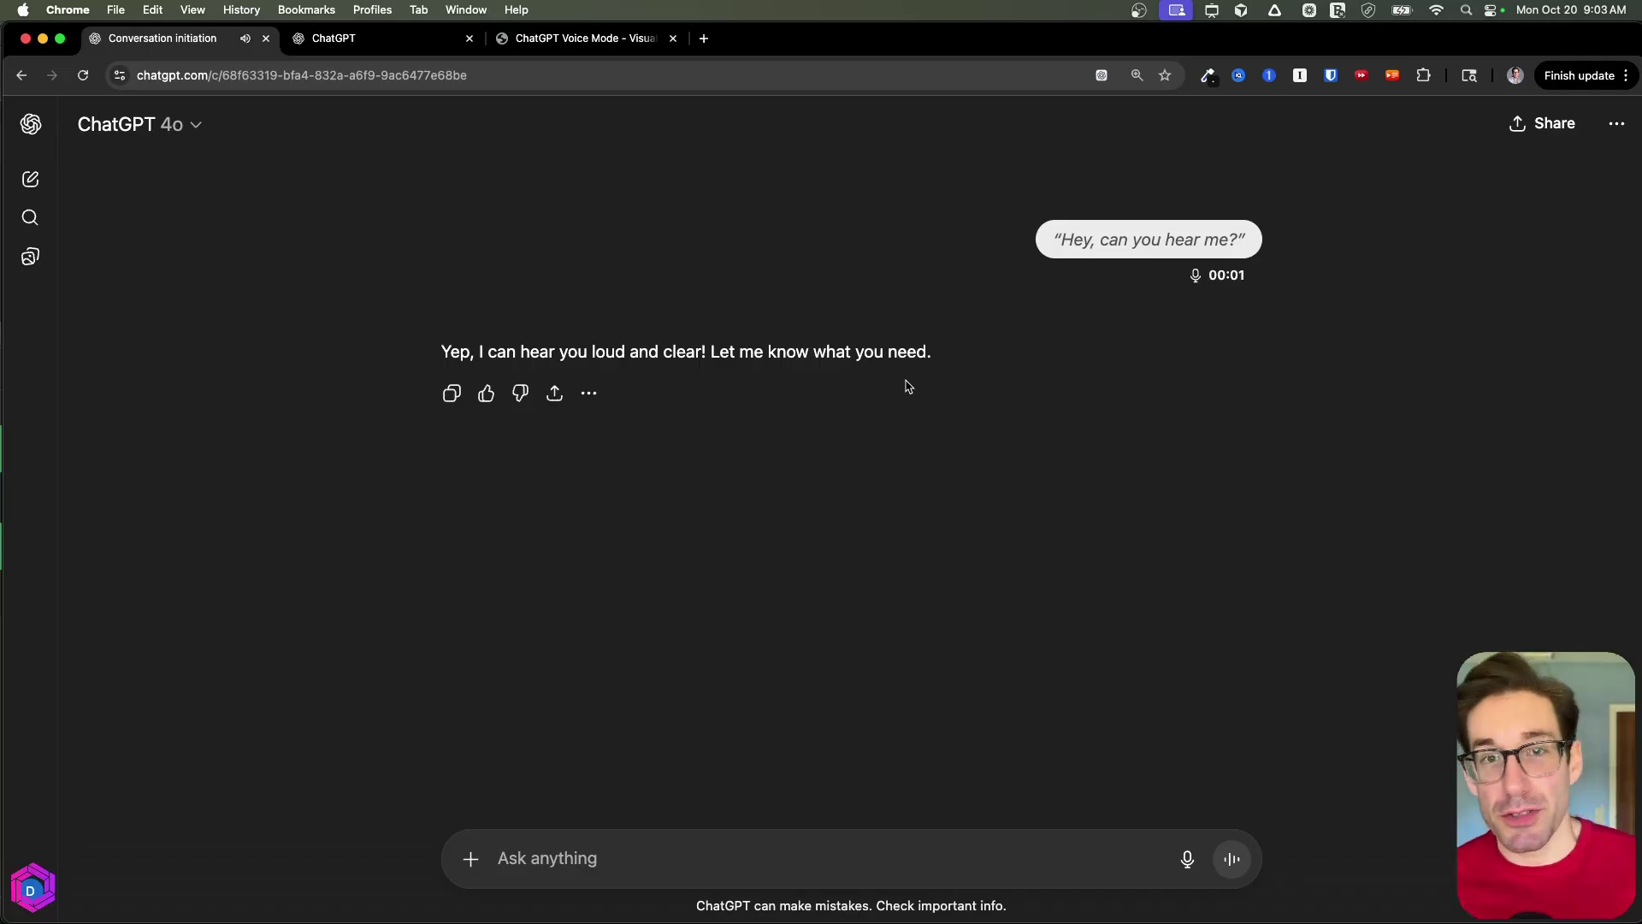
Step: Reopen voice mode and choose the Sol voice on the voice selection screen
{"action": "left_click", "coordinate": [1231, 859]}
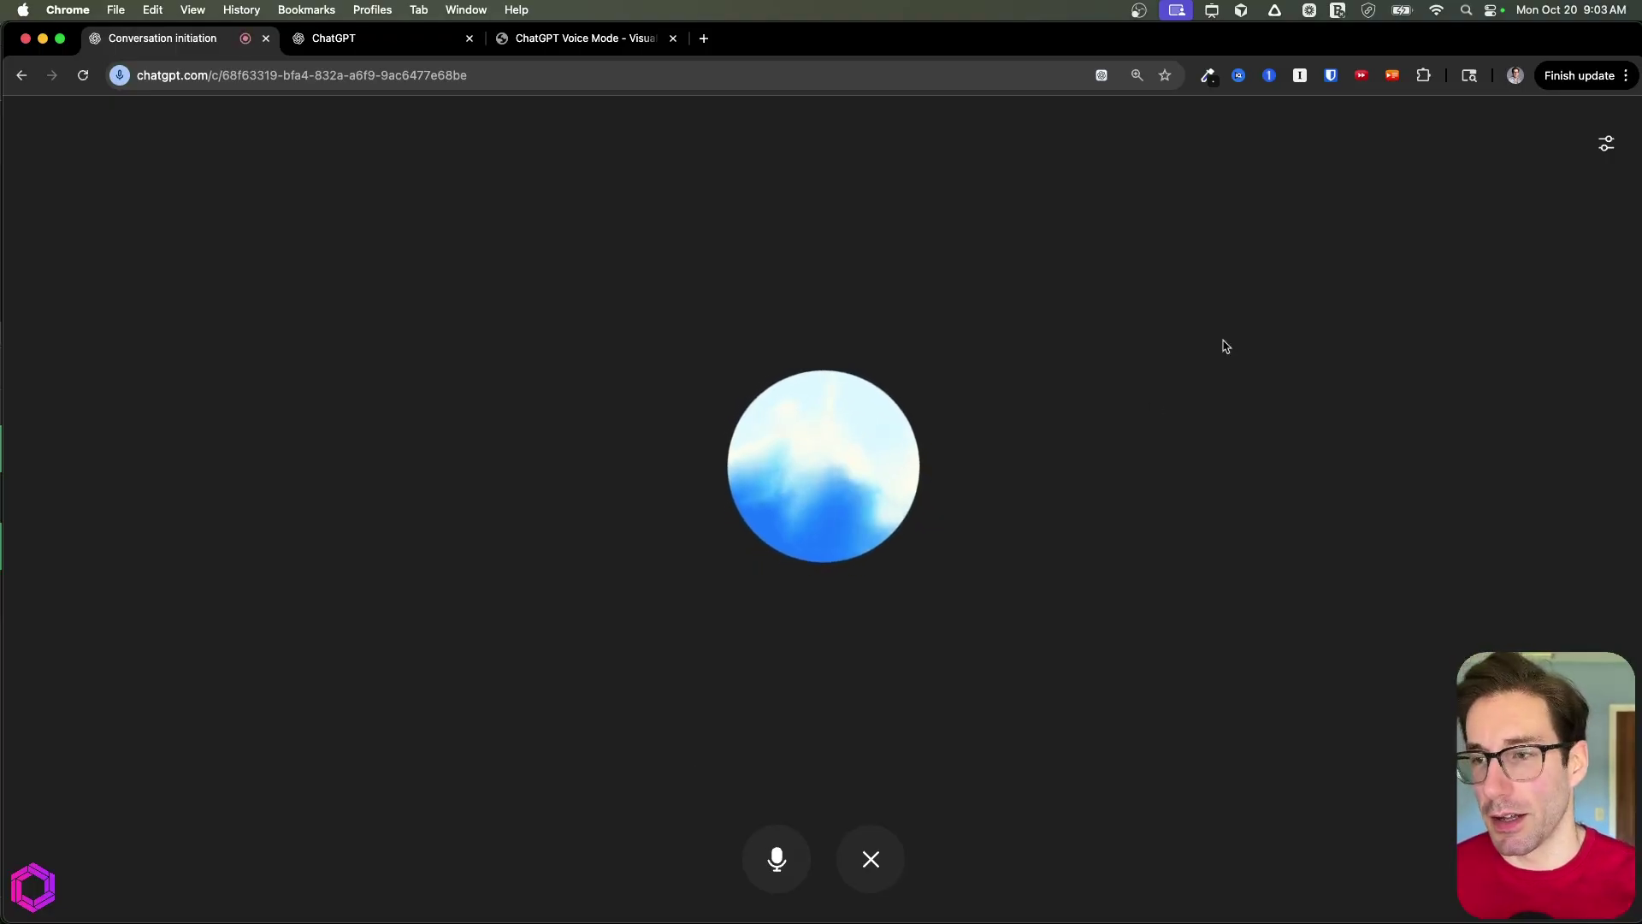
{"action": "left_click", "coordinate": [1606, 147]}
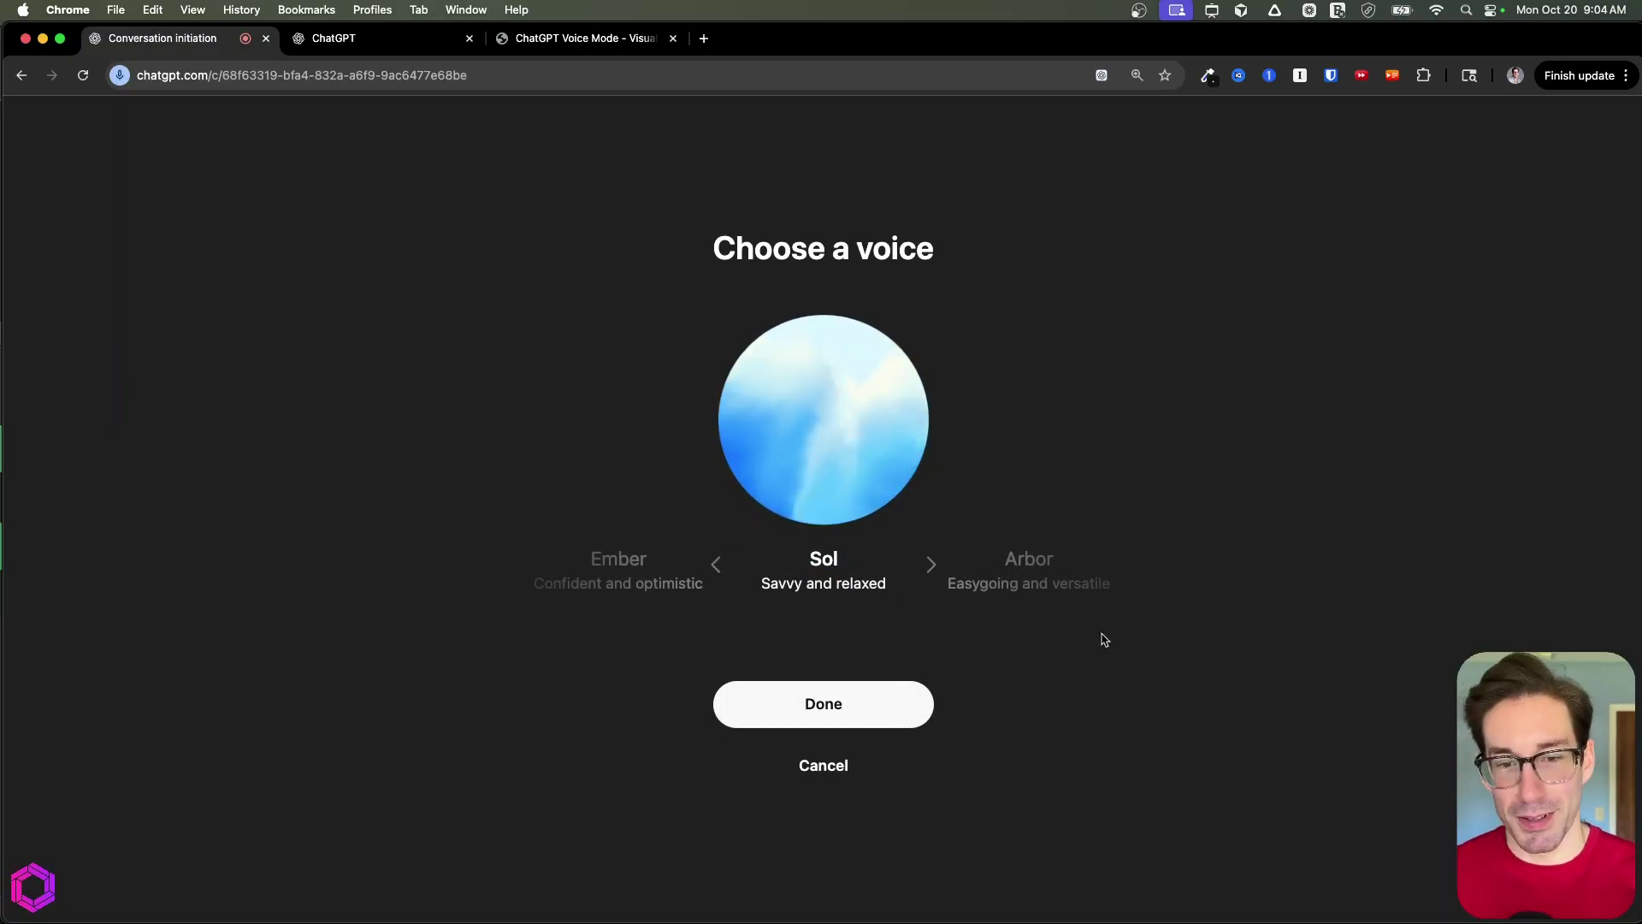
{"action": "left_click", "coordinate": [802, 509]}
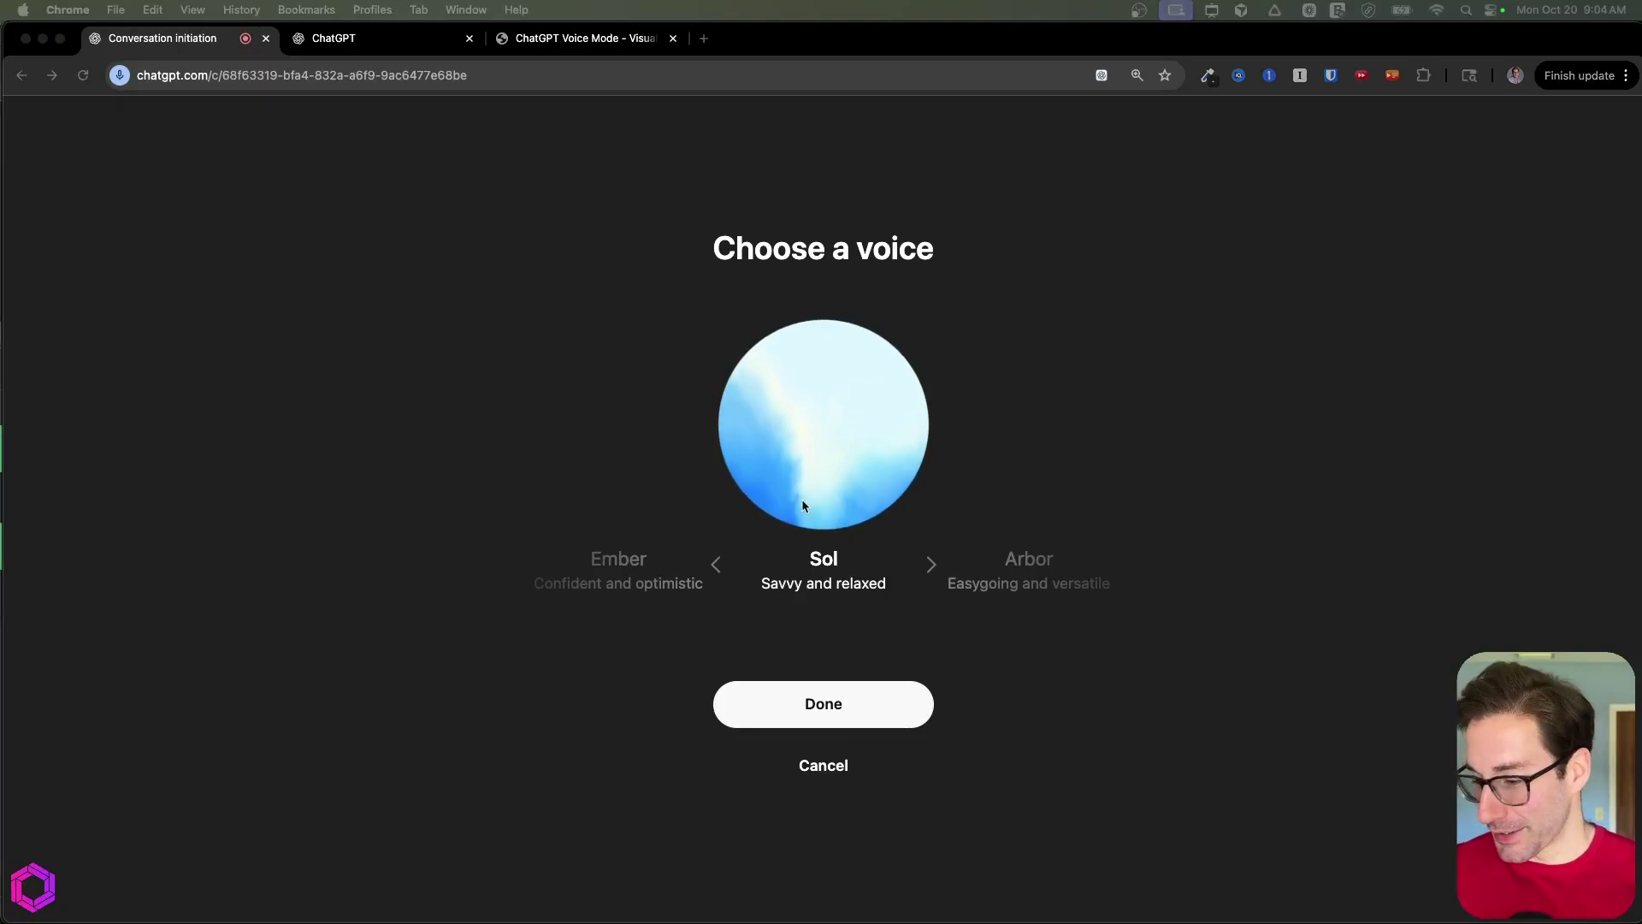
{"action": "left_click", "coordinate": [930, 565]}
{"action": "left_click", "coordinate": [929, 565]}
{"action": "left_click", "coordinate": [719, 566]}
{"action": "left_click", "coordinate": [719, 566]}
{"action": "left_click", "coordinate": [823, 765]}
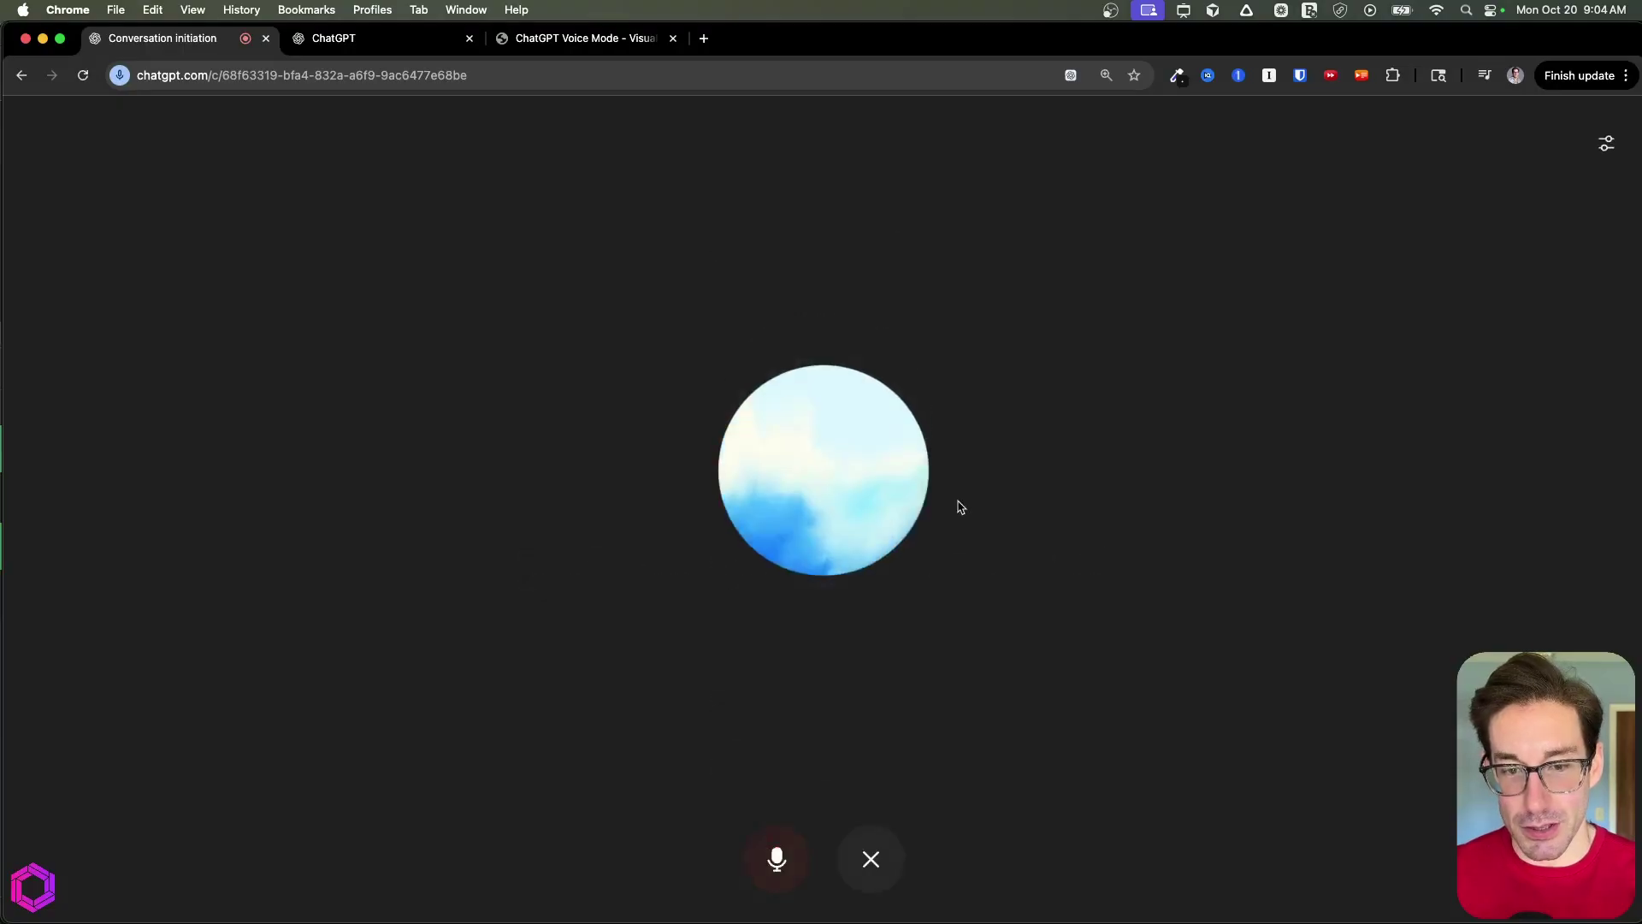
Step: End the voice conversation and select text from the first message and ChatGPT's reply
{"action": "left_click", "coordinate": [889, 862]}
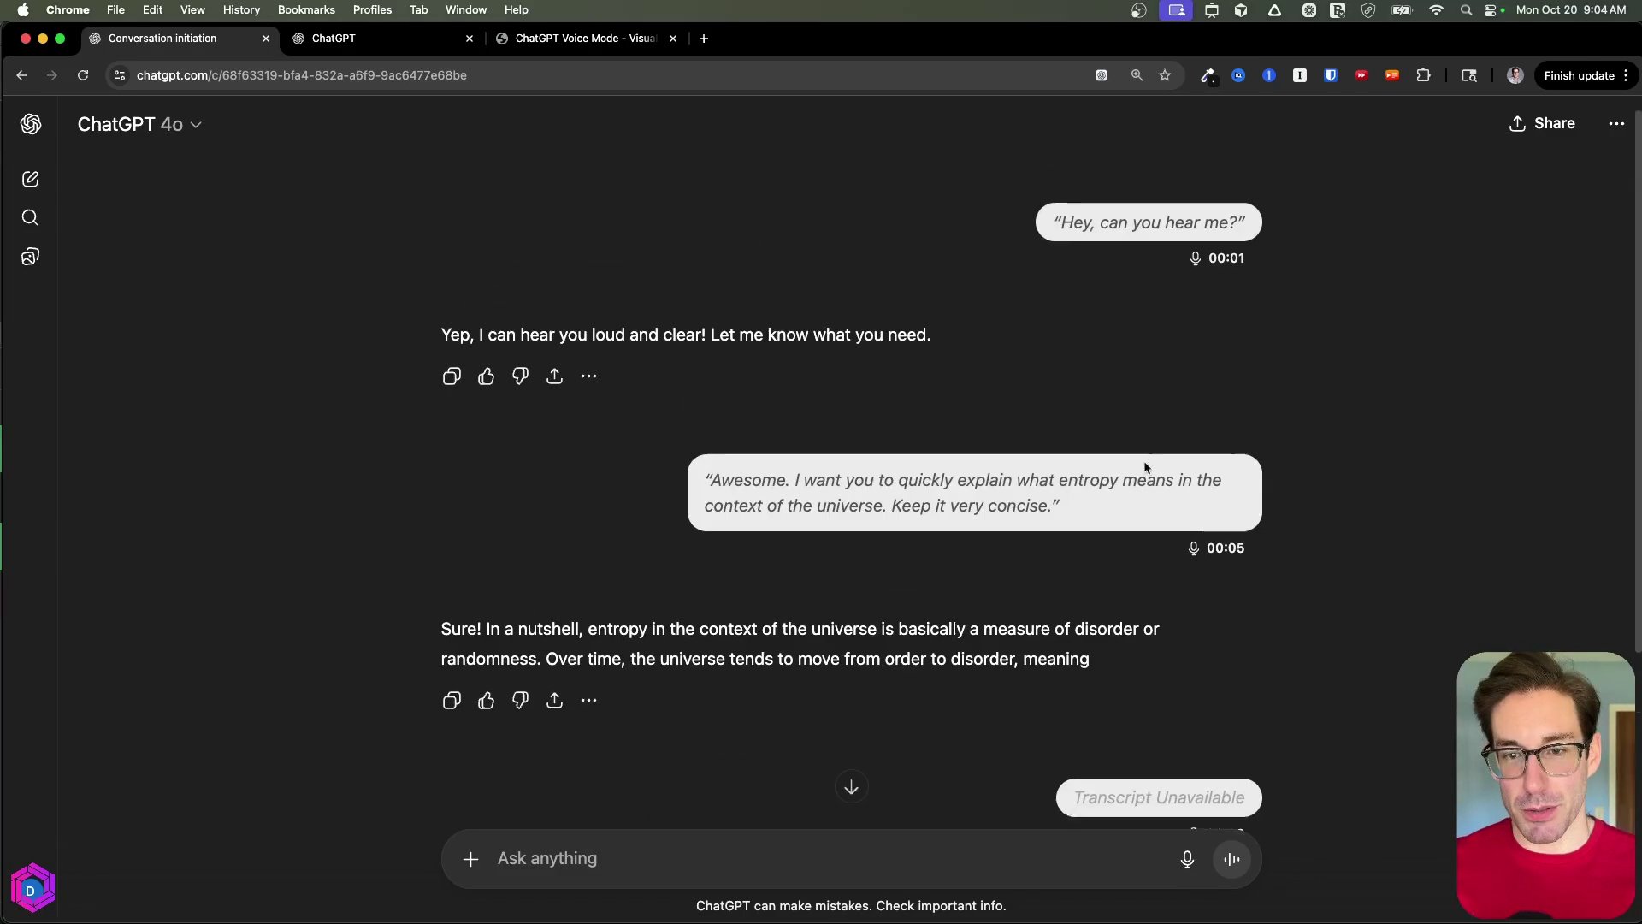
{"action": "left_click_drag", "start_coordinate": [1055, 241], "coordinate": [1292, 249]}
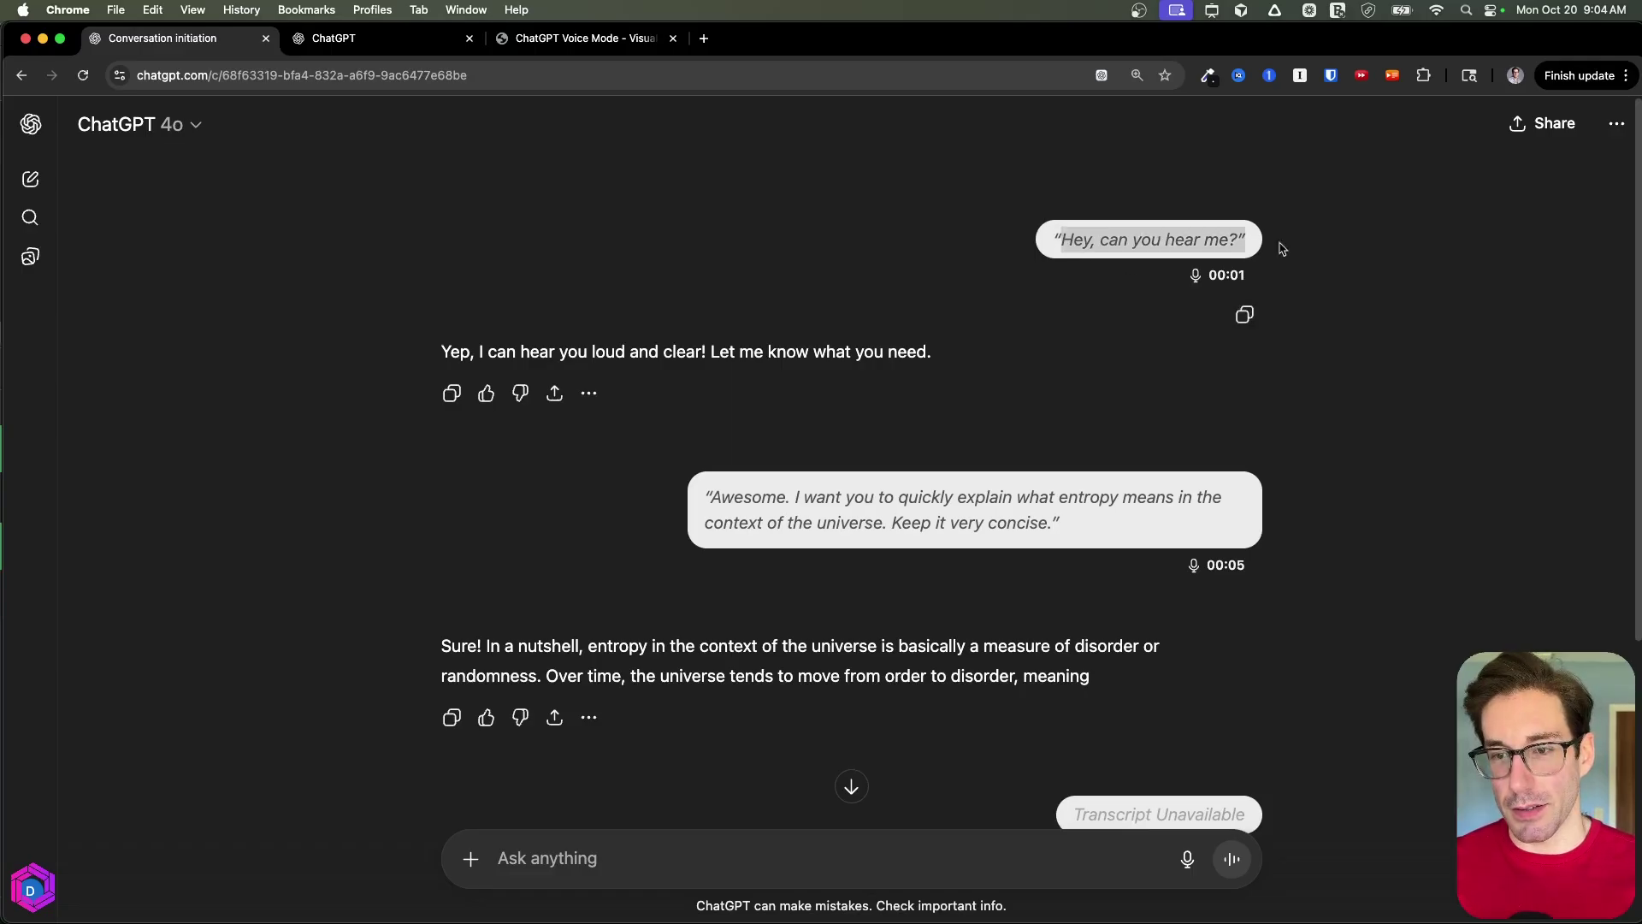
{"action": "left_click_drag", "start_coordinate": [934, 345], "coordinate": [630, 344]}
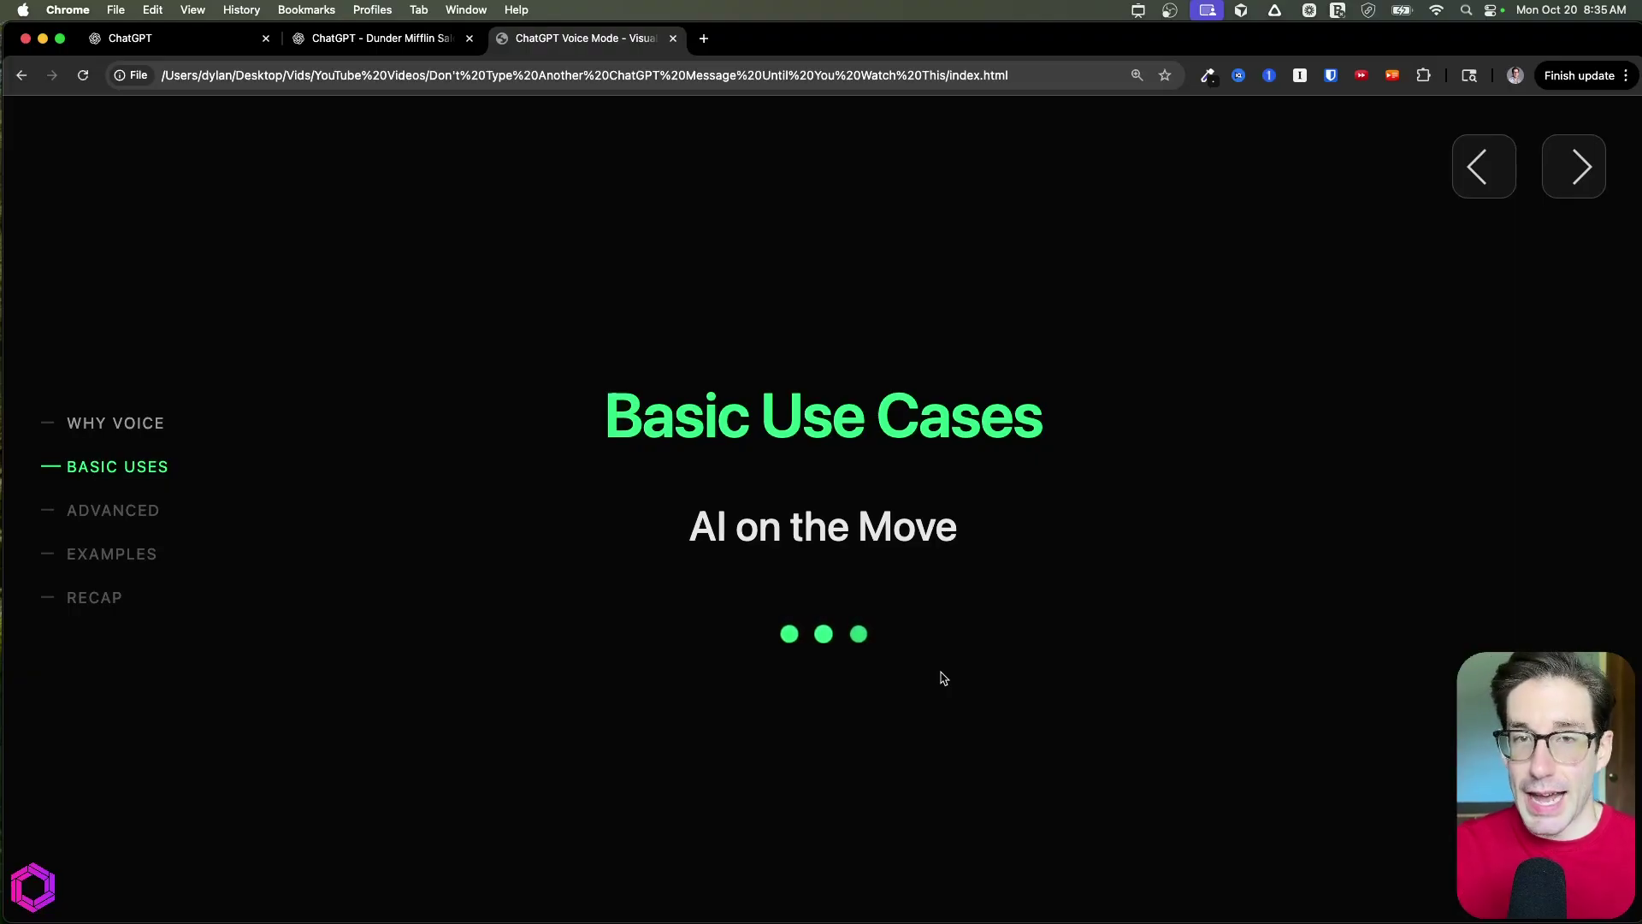
Step: Advance to Daily Walks, mark the walking figure and bracket 'Answer simple questions'
{"action": "key", "text": "Right"}
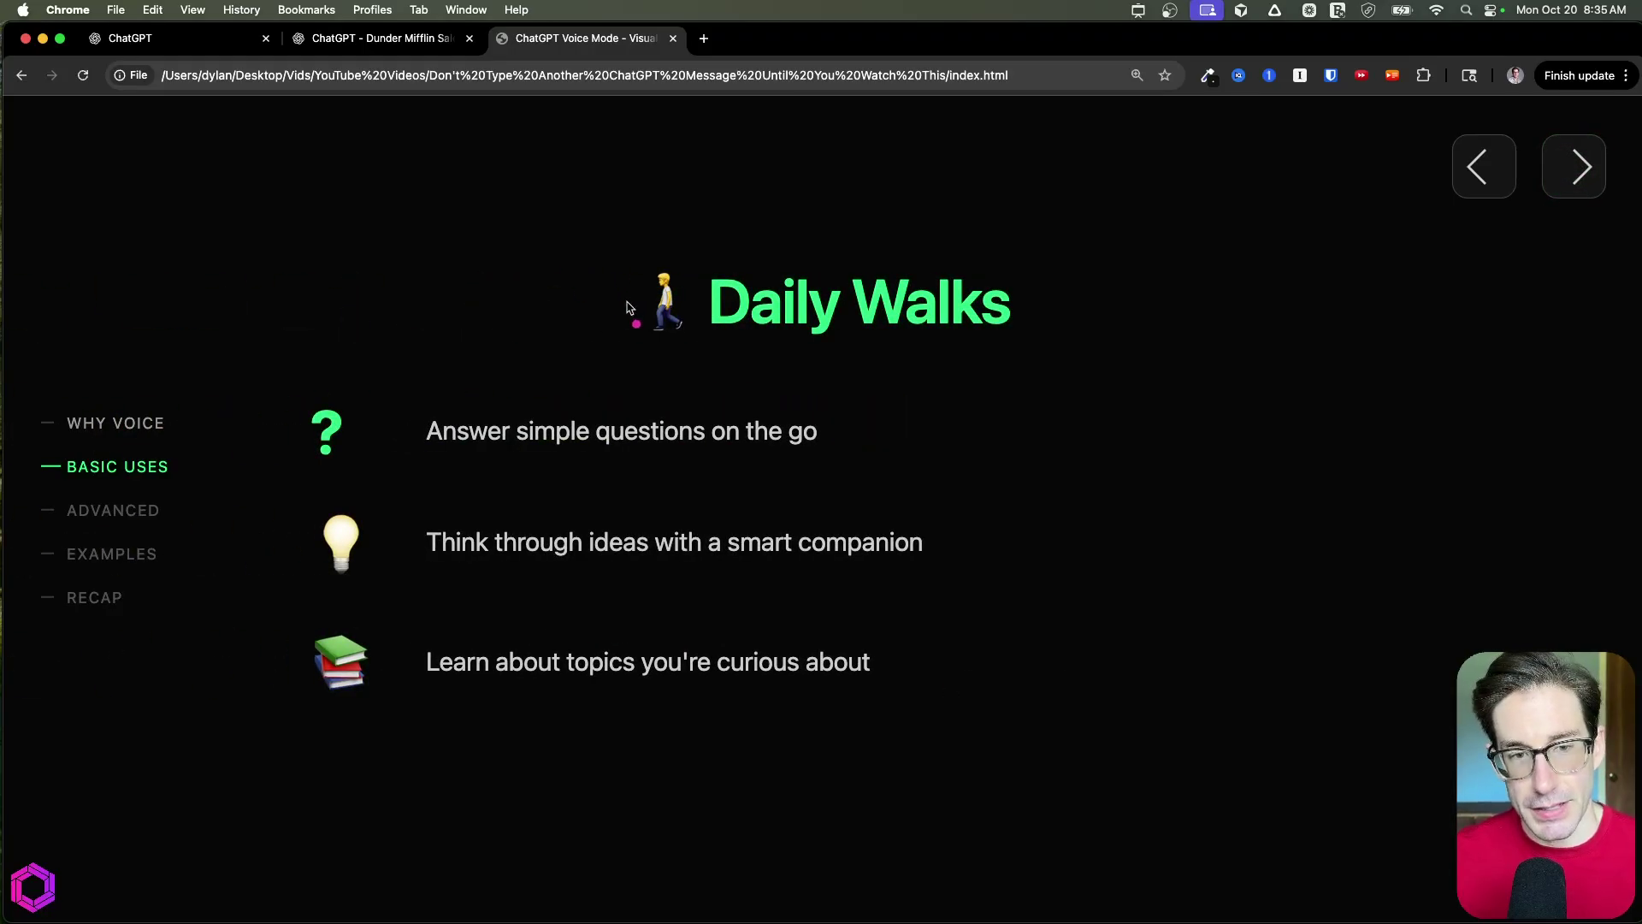
{"action": "left_click_drag", "start_coordinate": [630, 301], "coordinate": [610, 231]}
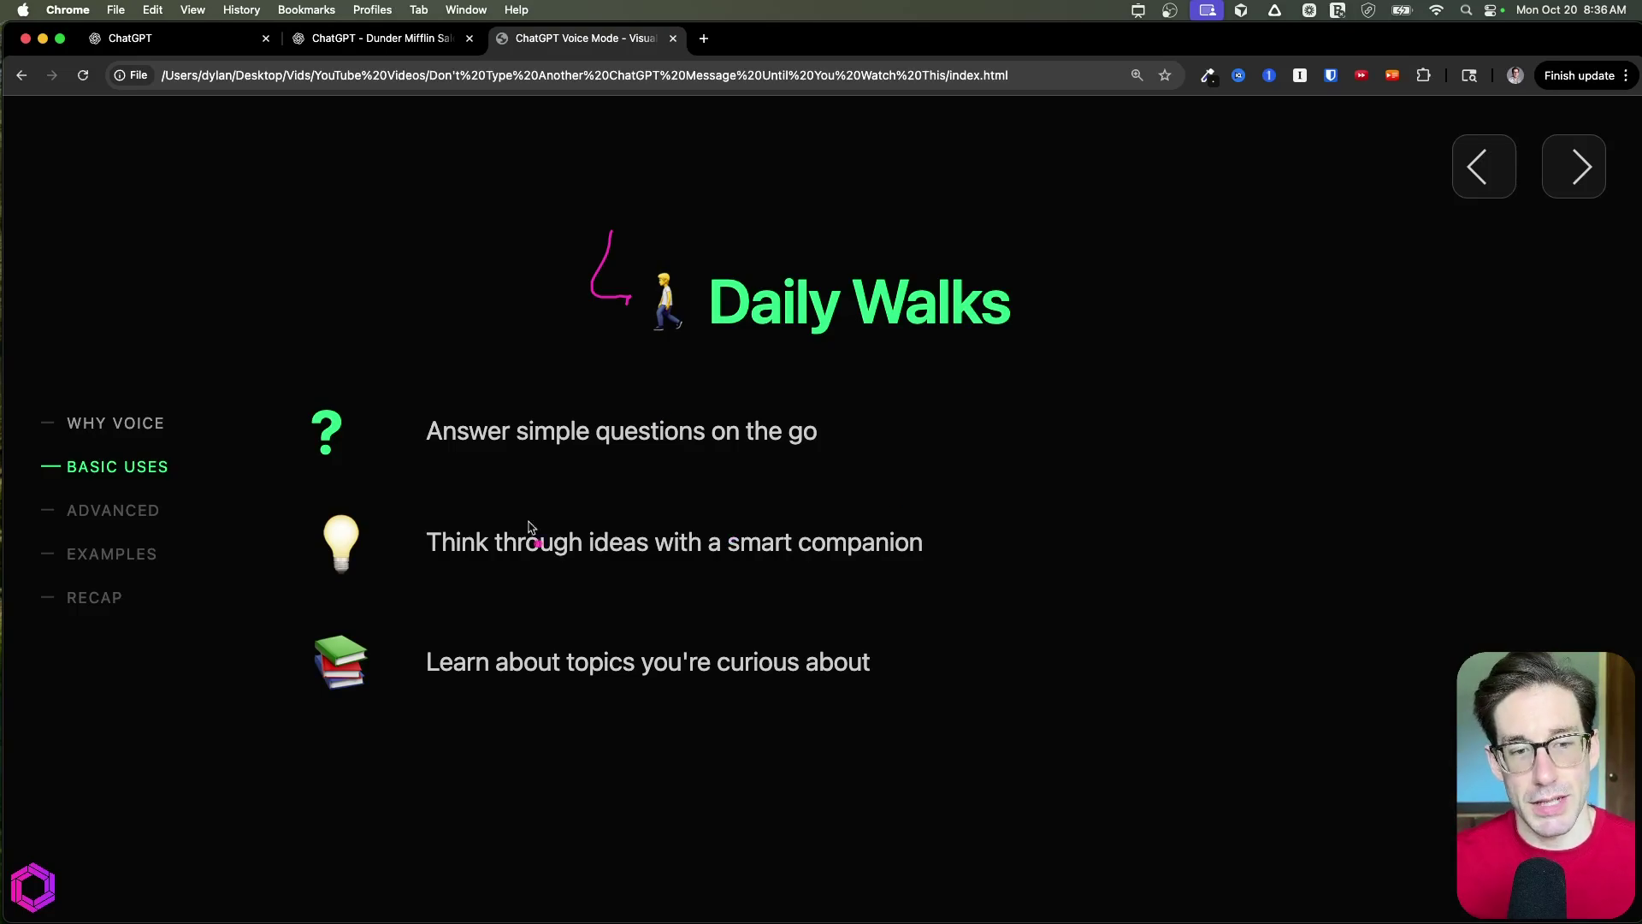
{"action": "left_click_drag", "start_coordinate": [419, 382], "coordinate": [416, 467]}
{"action": "left_click_drag", "start_coordinate": [859, 390], "coordinate": [838, 448]}
{"action": "left_click_drag", "start_coordinate": [938, 382], "coordinate": [895, 408]}
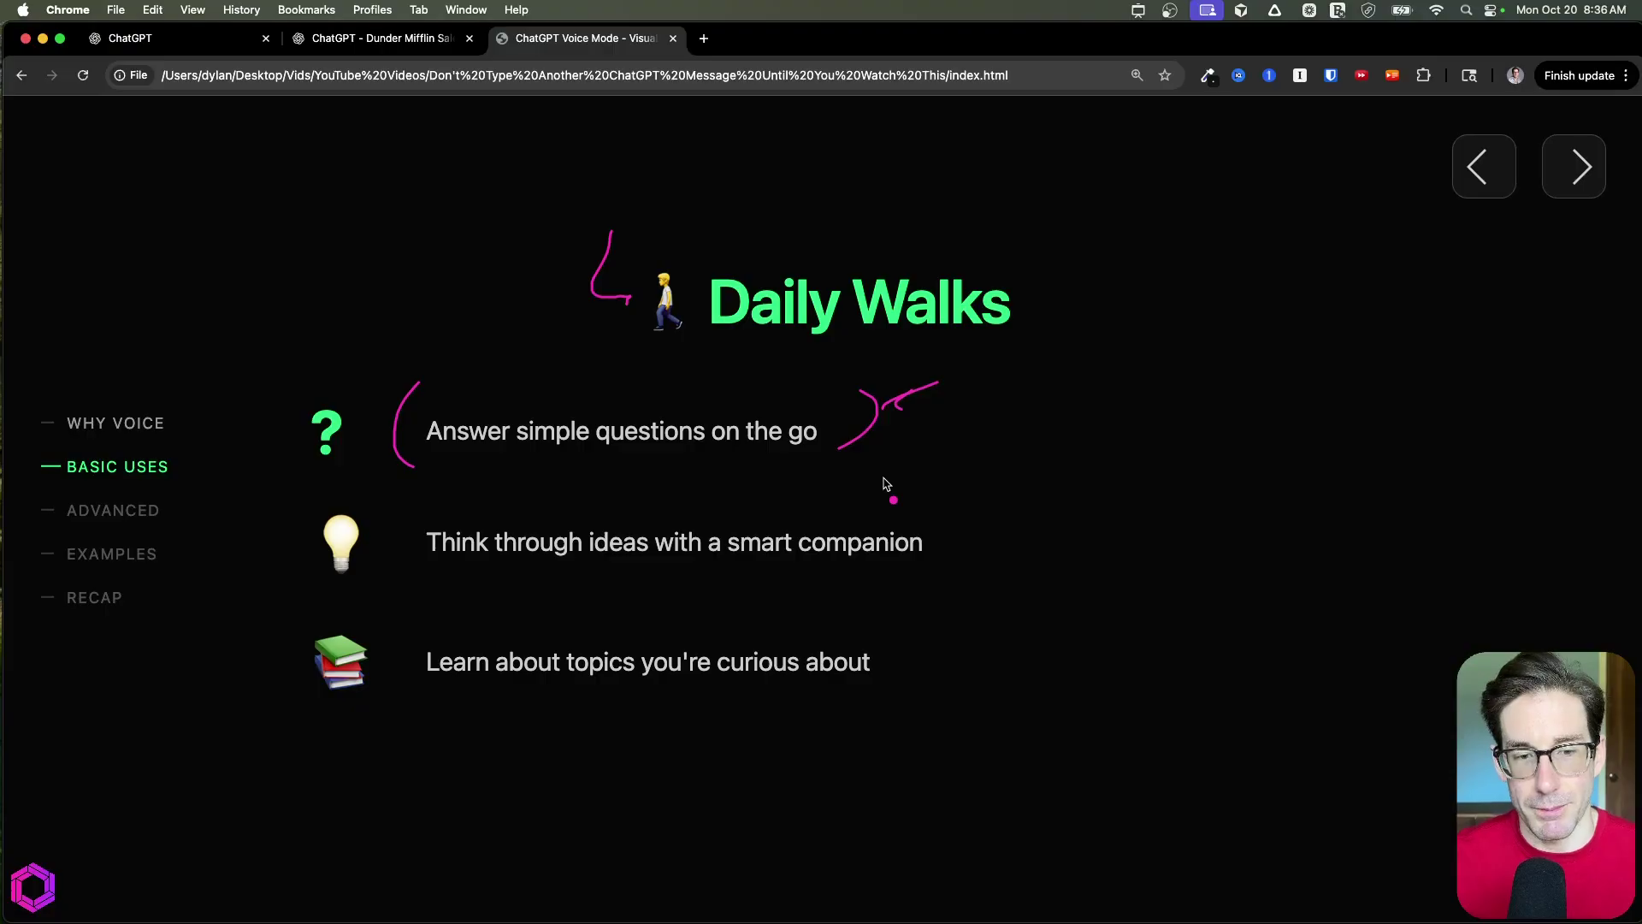
Step: Arrow and underline the second item, then bracket and underline 'Learn about topics you're curious about'
{"action": "left_click_drag", "start_coordinate": [977, 484], "coordinate": [978, 509]}
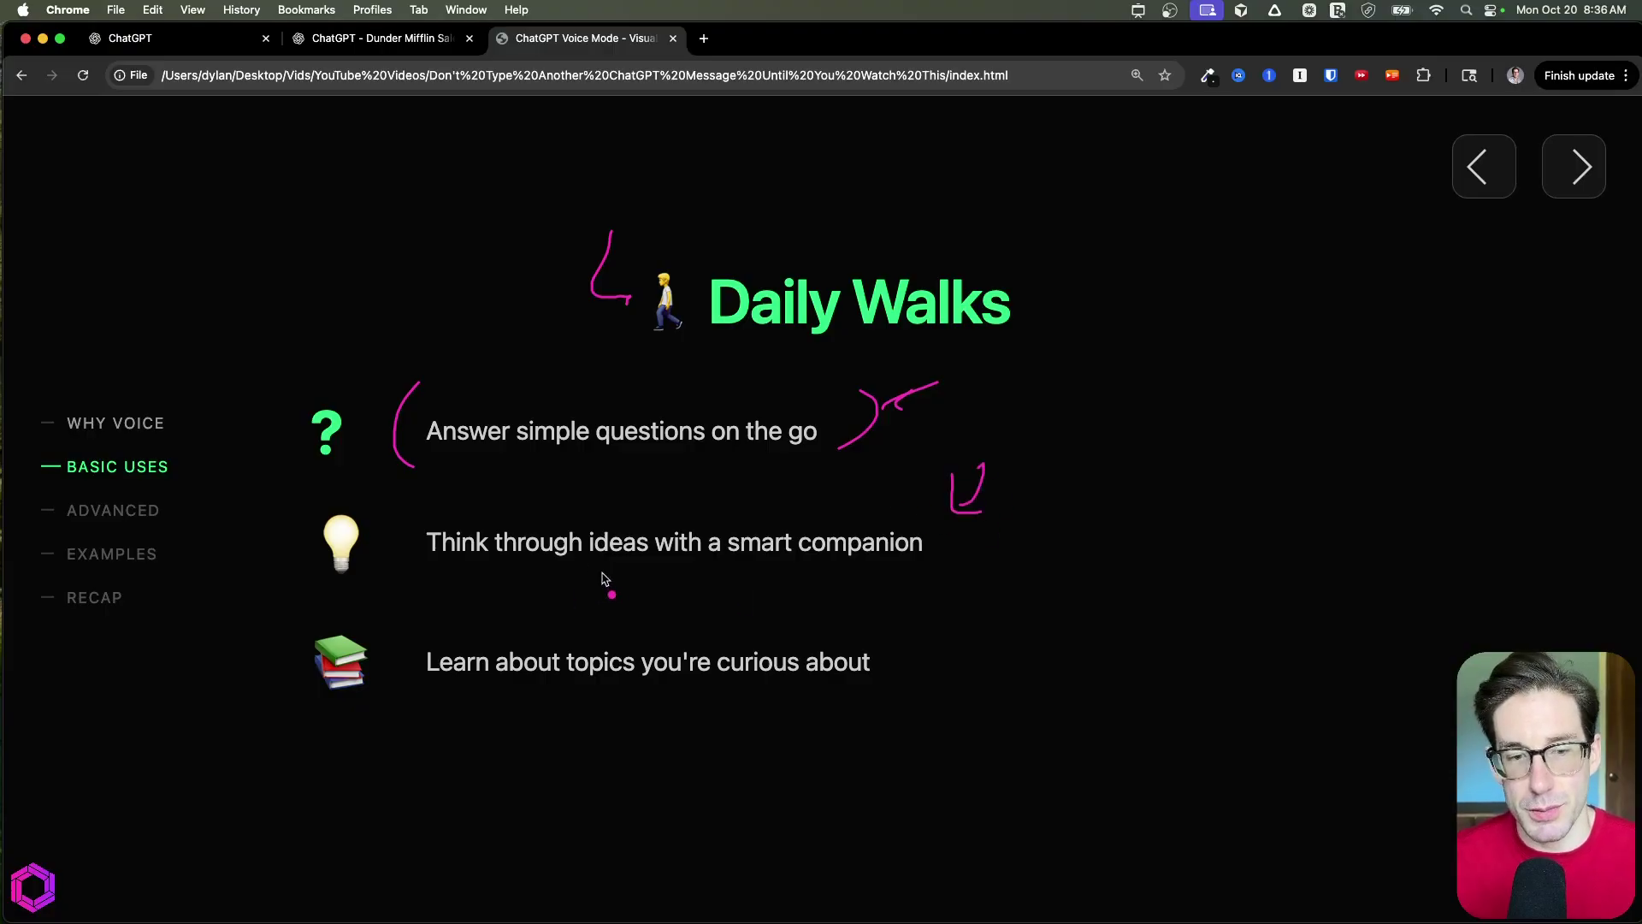
{"action": "left_click_drag", "start_coordinate": [586, 577], "coordinate": [638, 576]}
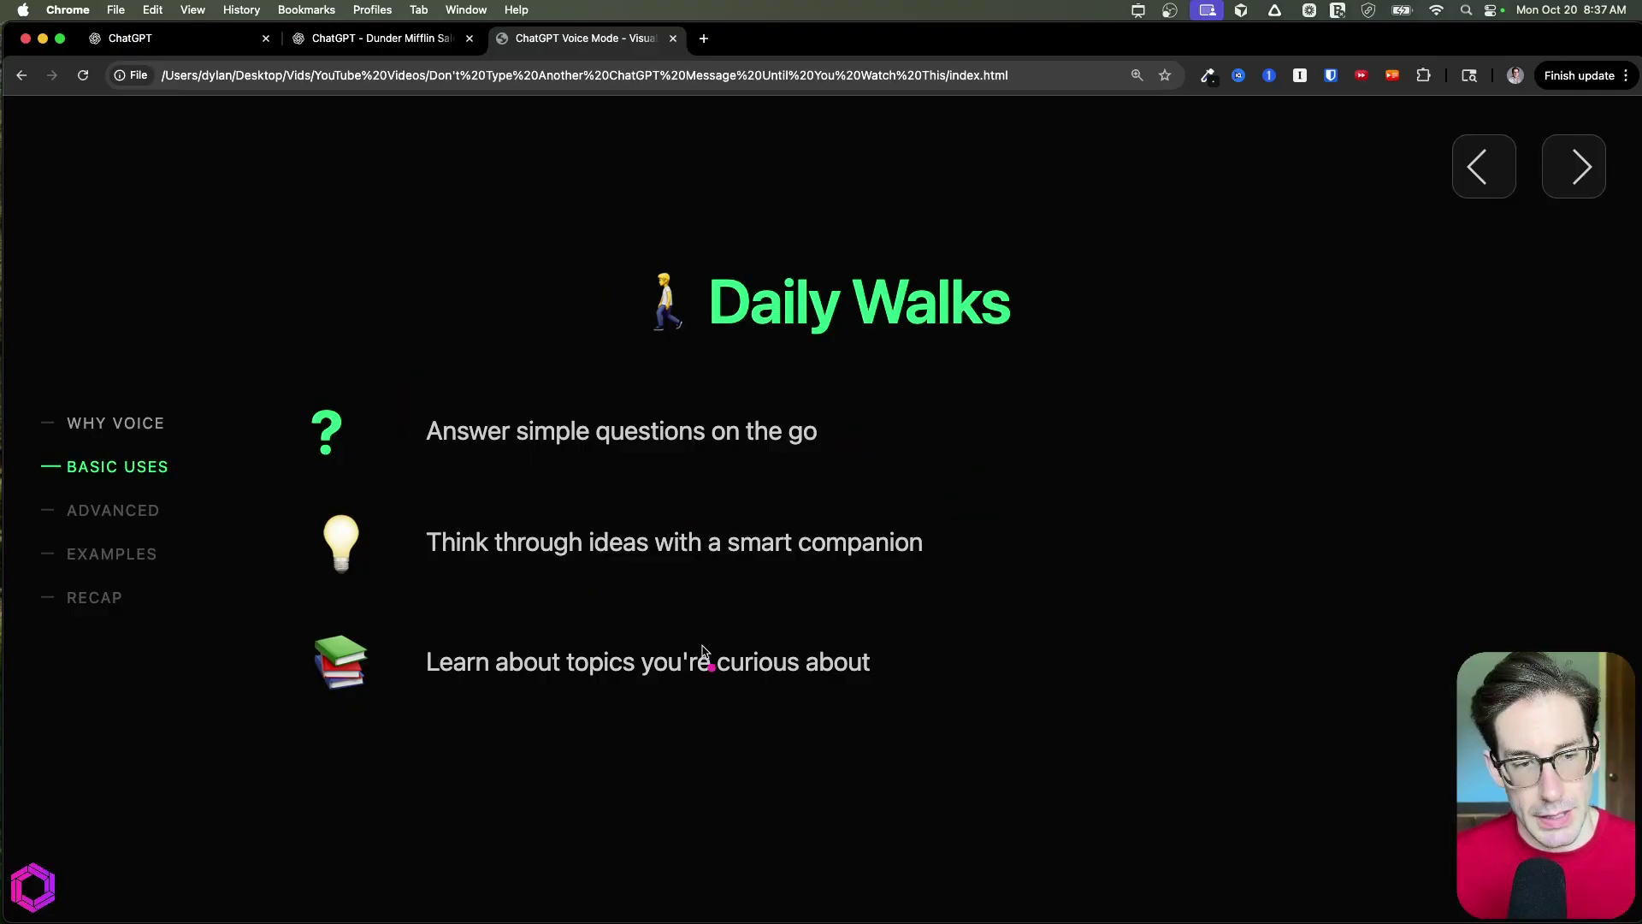
{"action": "left_click_drag", "start_coordinate": [279, 585], "coordinate": [299, 720]}
{"action": "left_click_drag", "start_coordinate": [882, 618], "coordinate": [868, 725]}
{"action": "left_click_drag", "start_coordinate": [503, 690], "coordinate": [429, 703]}
{"action": "left_click", "coordinate": [615, 661]}
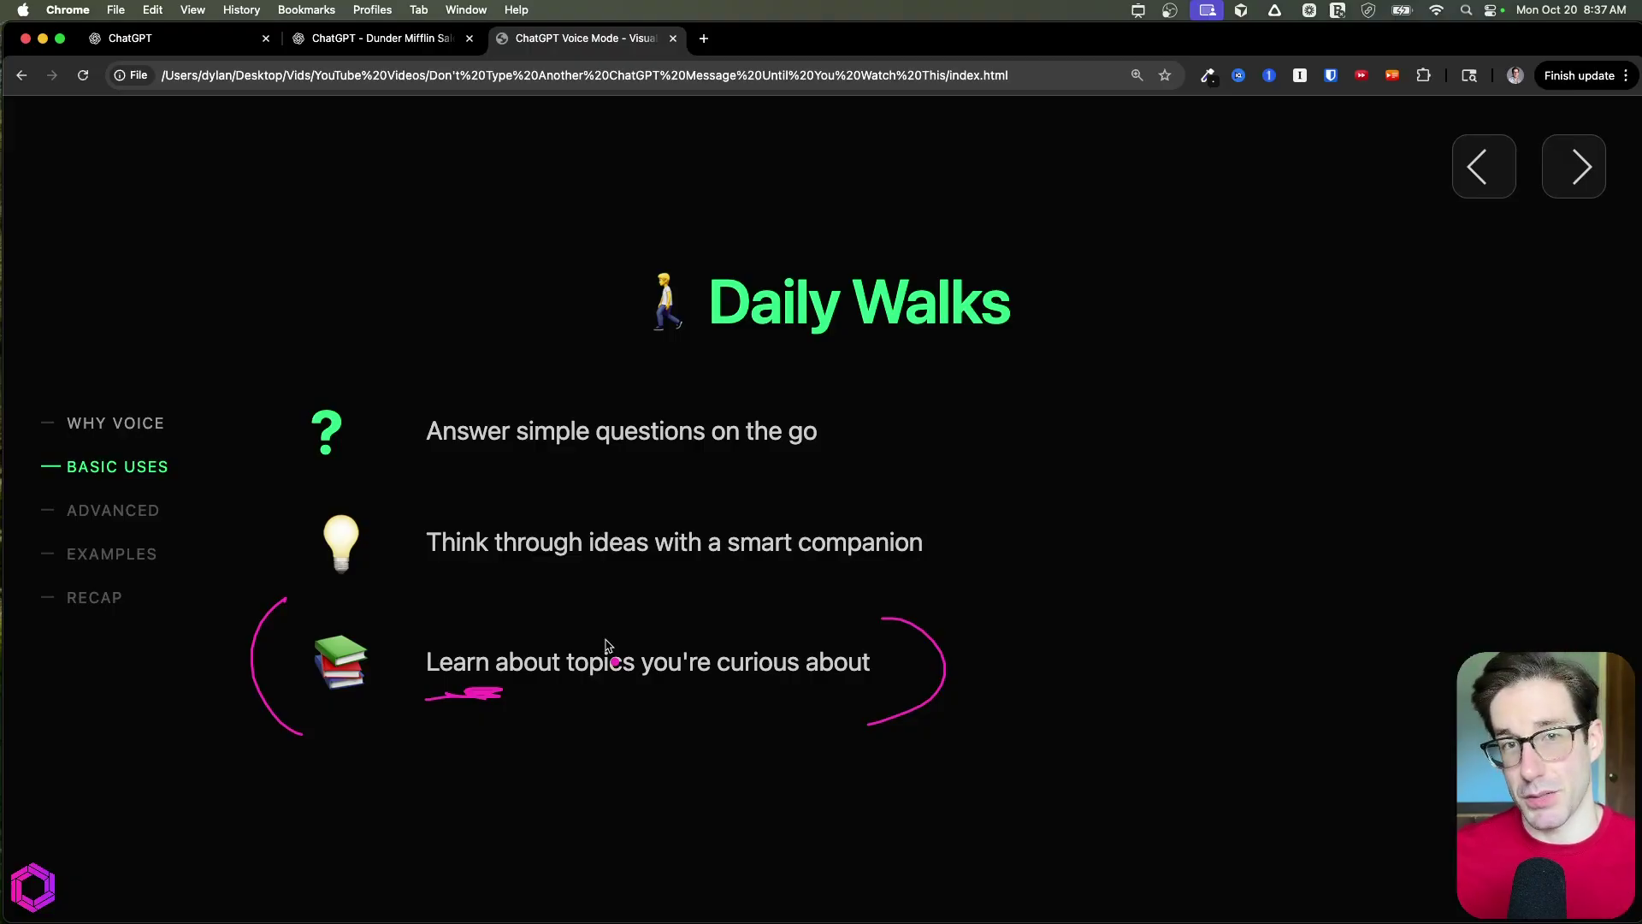
Step: On Commute Companion, underline 'podcast listening', bracket 'Active Problem Solving', then advance to Dinner Conversations
{"action": "key", "text": "Right"}
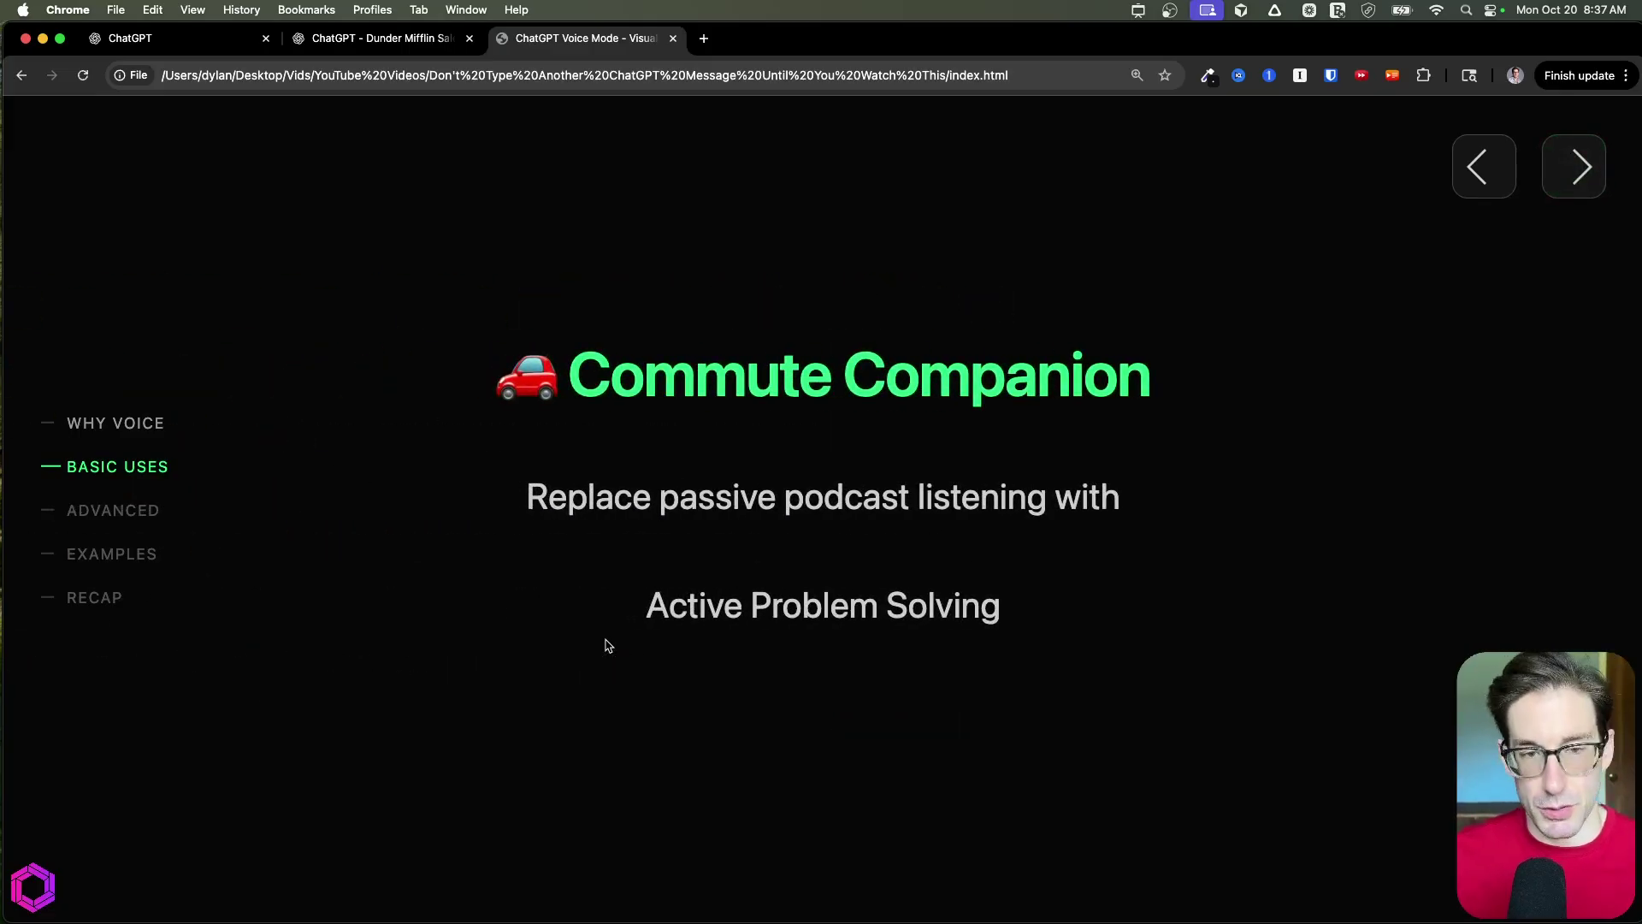
{"action": "left_click", "coordinate": [604, 646]}
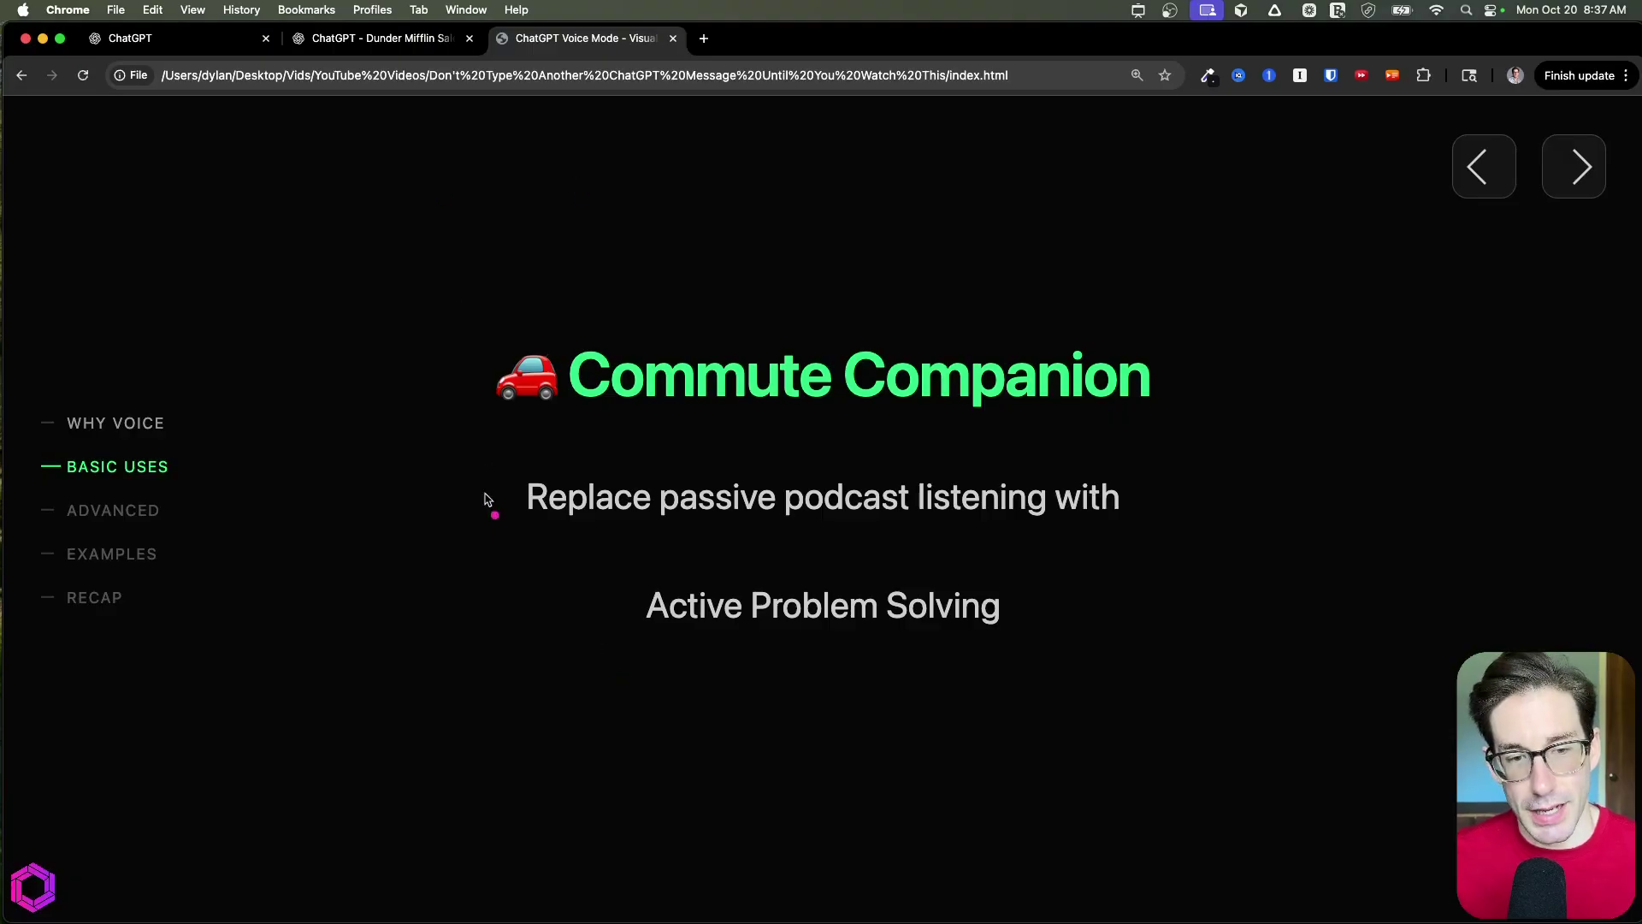
{"action": "left_click_drag", "start_coordinate": [894, 532], "coordinate": [814, 536]}
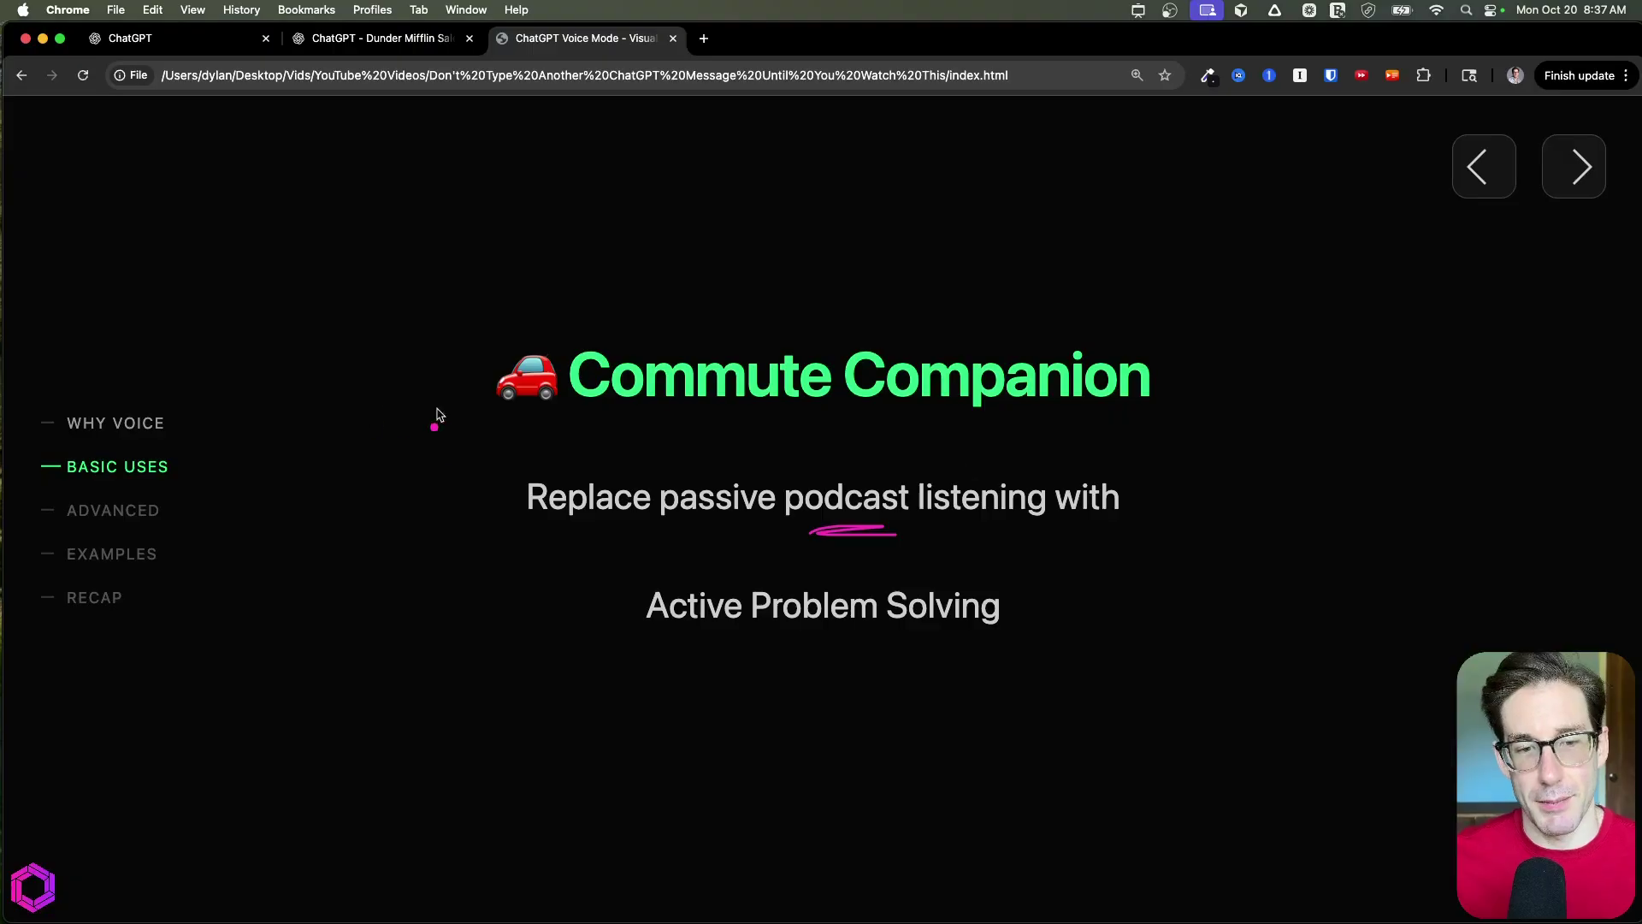
{"action": "left_click_drag", "start_coordinate": [507, 467], "coordinate": [484, 525]}
{"action": "mouse_move", "coordinate": [724, 527]}
{"action": "left_mouse_down"}
{"action": "mouse_move", "coordinate": [617, 667]}
{"action": "mouse_move", "coordinate": [647, 673]}
{"action": "left_mouse_up"}
{"action": "mouse_move", "coordinate": [1003, 549]}
{"action": "left_mouse_down"}
{"action": "mouse_move", "coordinate": [1059, 619]}
{"action": "mouse_move", "coordinate": [1006, 643]}
{"action": "left_mouse_up"}
{"action": "left_click_drag", "start_coordinate": [825, 658], "coordinate": [948, 655]}
{"action": "left_click", "coordinate": [853, 641]}
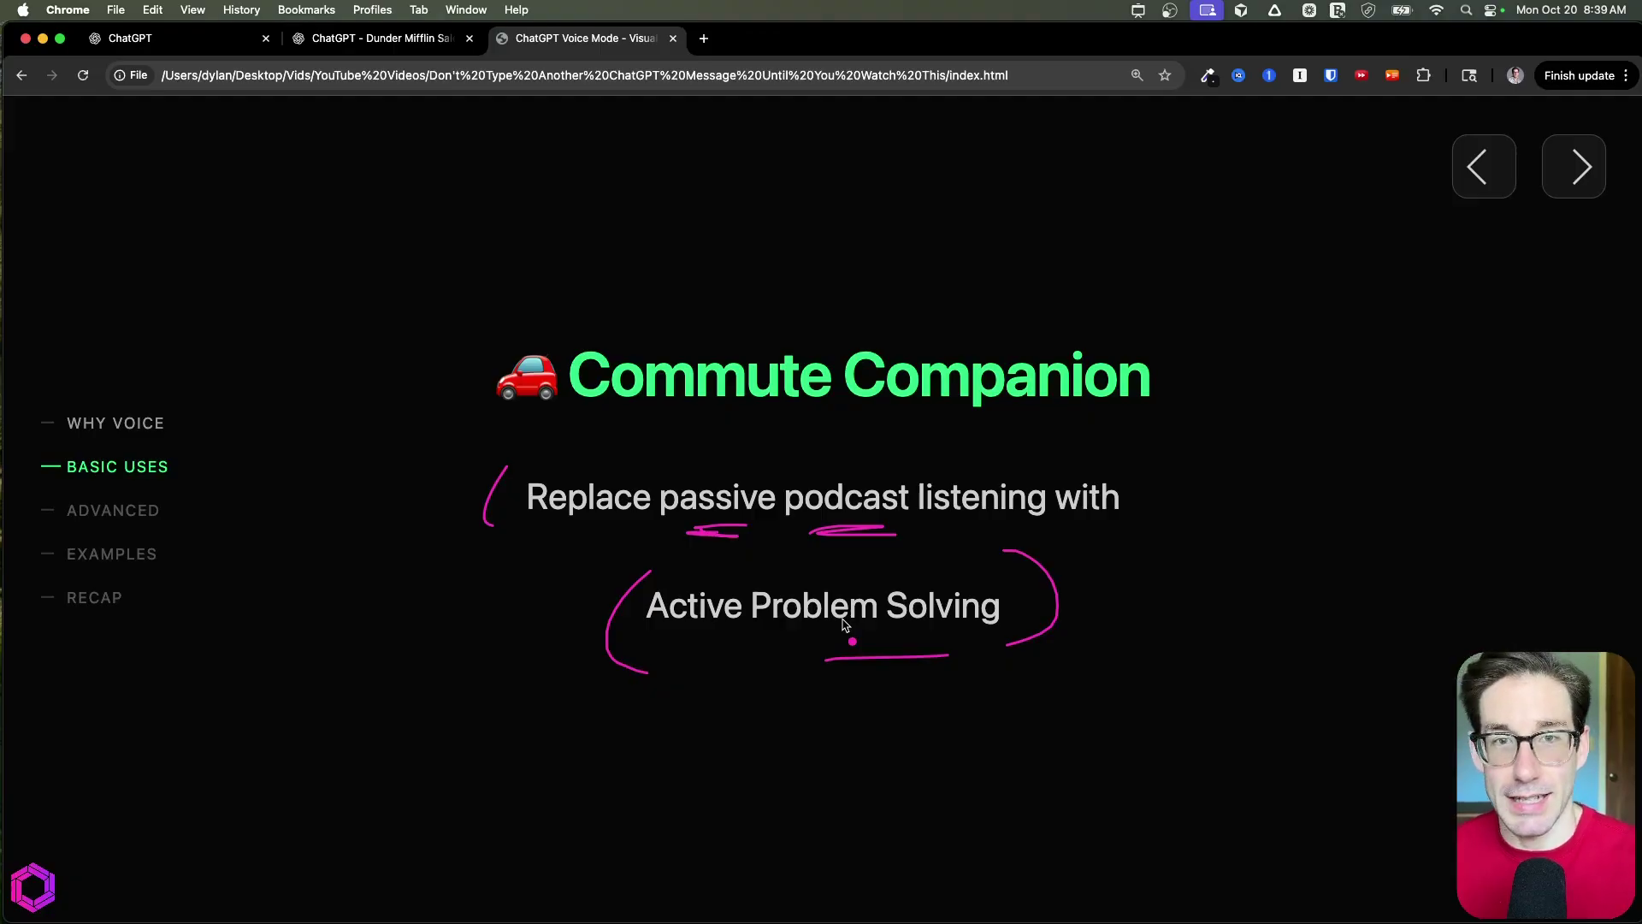
{"action": "key", "text": "Right"}
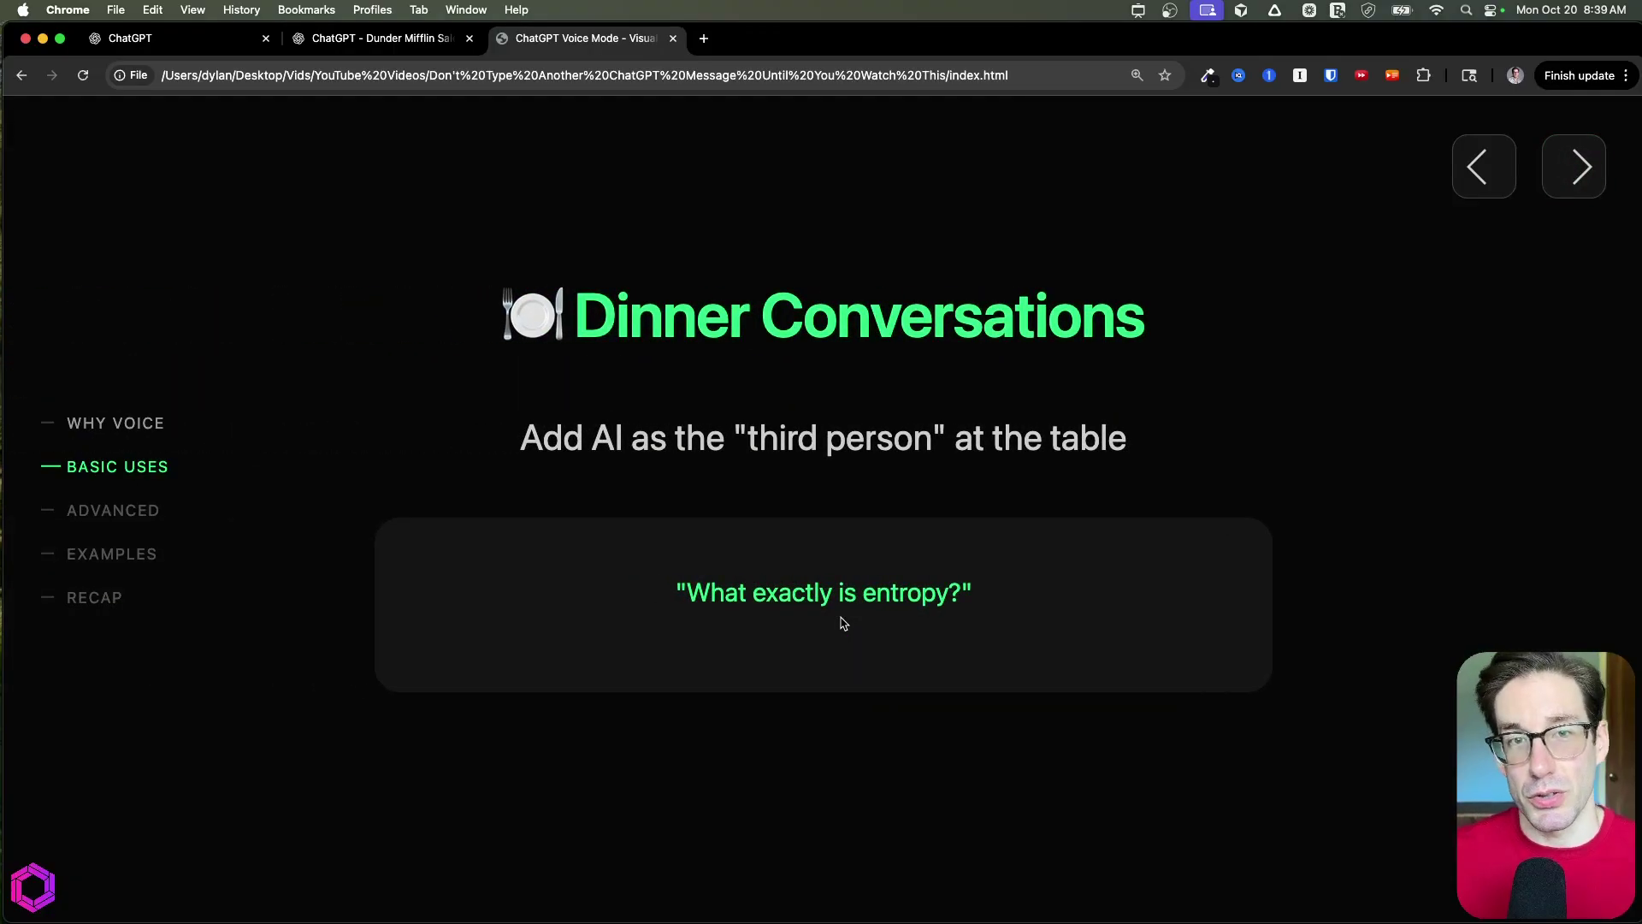
Step: Bracket the Dinner Conversations title and underline 'Conversations'
{"action": "left_click", "coordinate": [850, 639]}
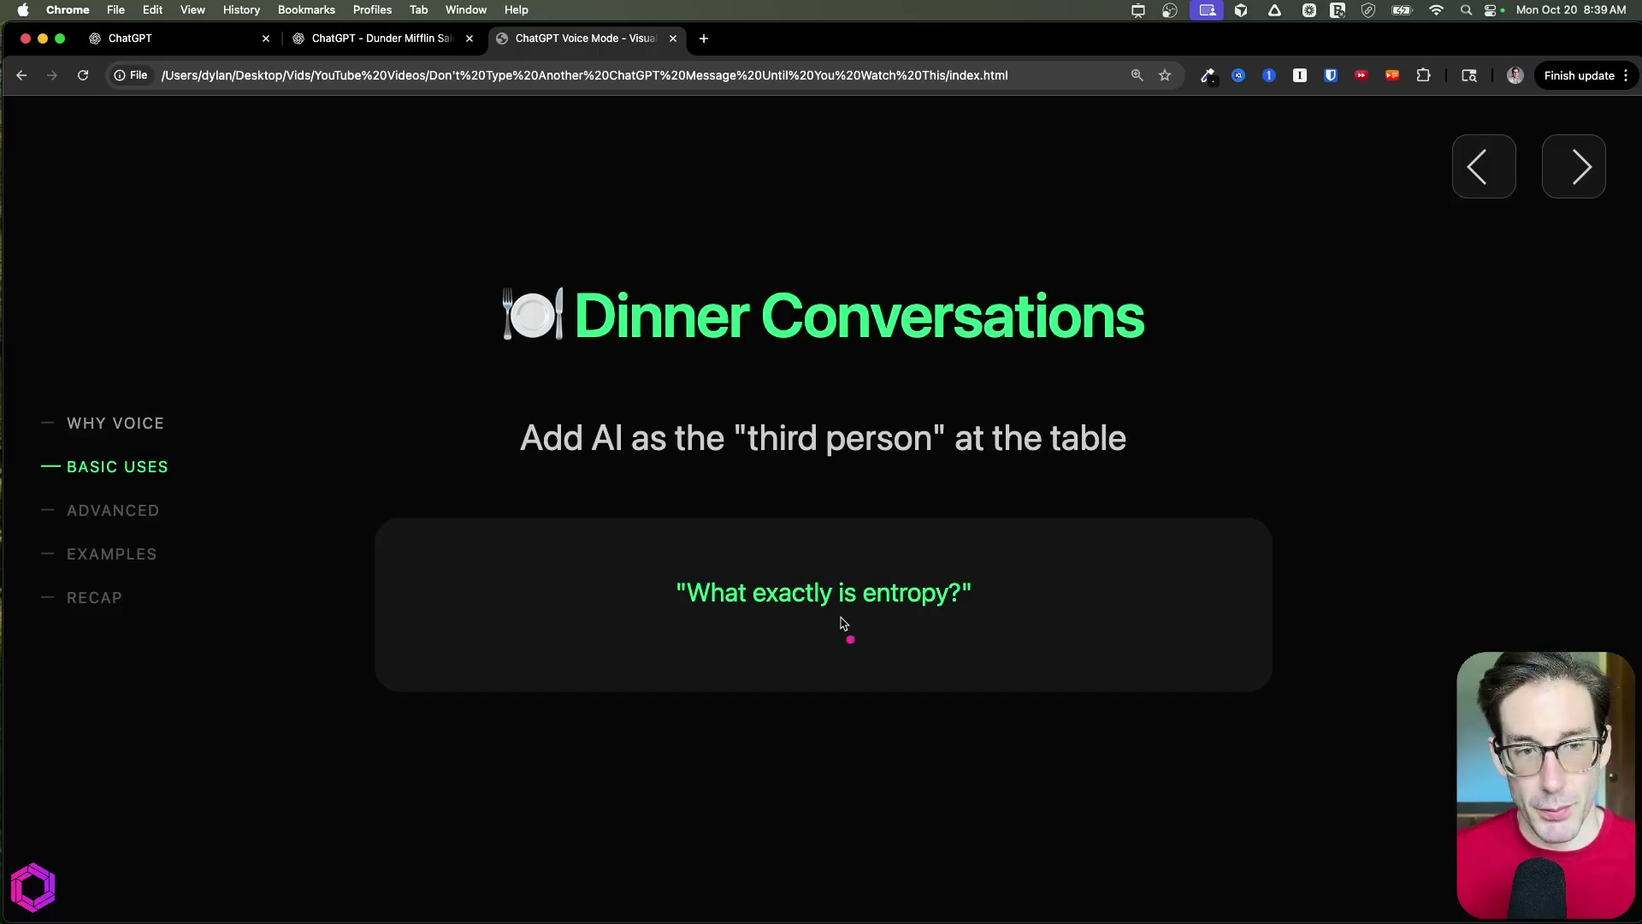
{"action": "left_click_drag", "start_coordinate": [485, 265], "coordinate": [484, 368]}
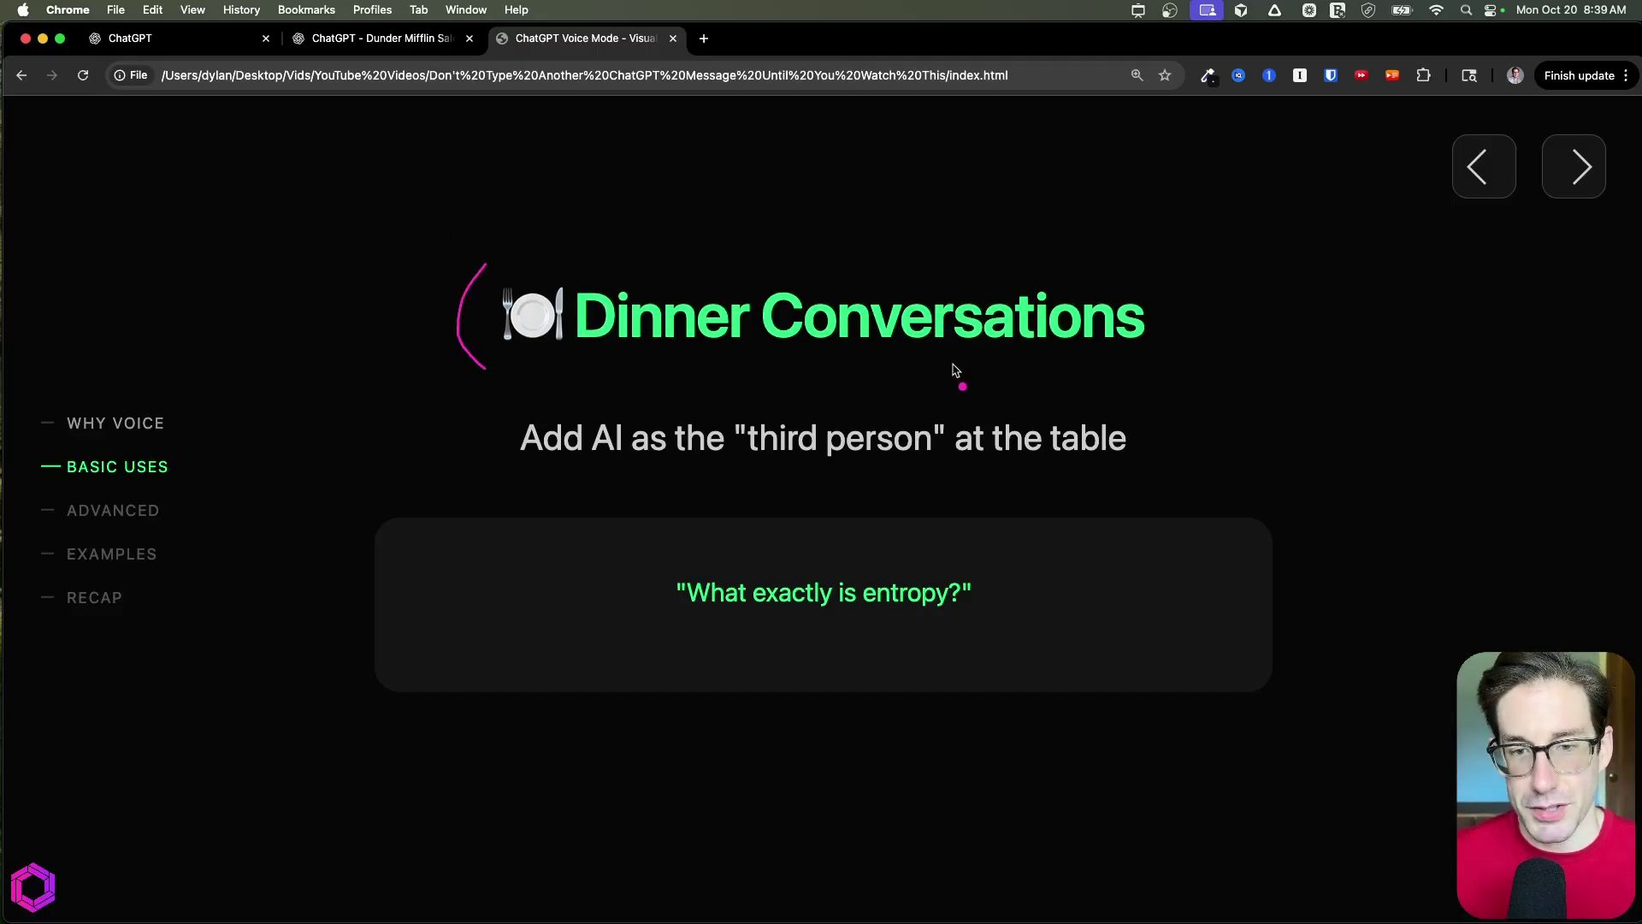
{"action": "left_click_drag", "start_coordinate": [917, 359], "coordinate": [971, 359]}
{"action": "left_click_drag", "start_coordinate": [1143, 259], "coordinate": [1112, 377]}
{"action": "left_click_drag", "start_coordinate": [944, 360], "coordinate": [984, 362]}
{"action": "left_click", "coordinate": [1016, 282]}
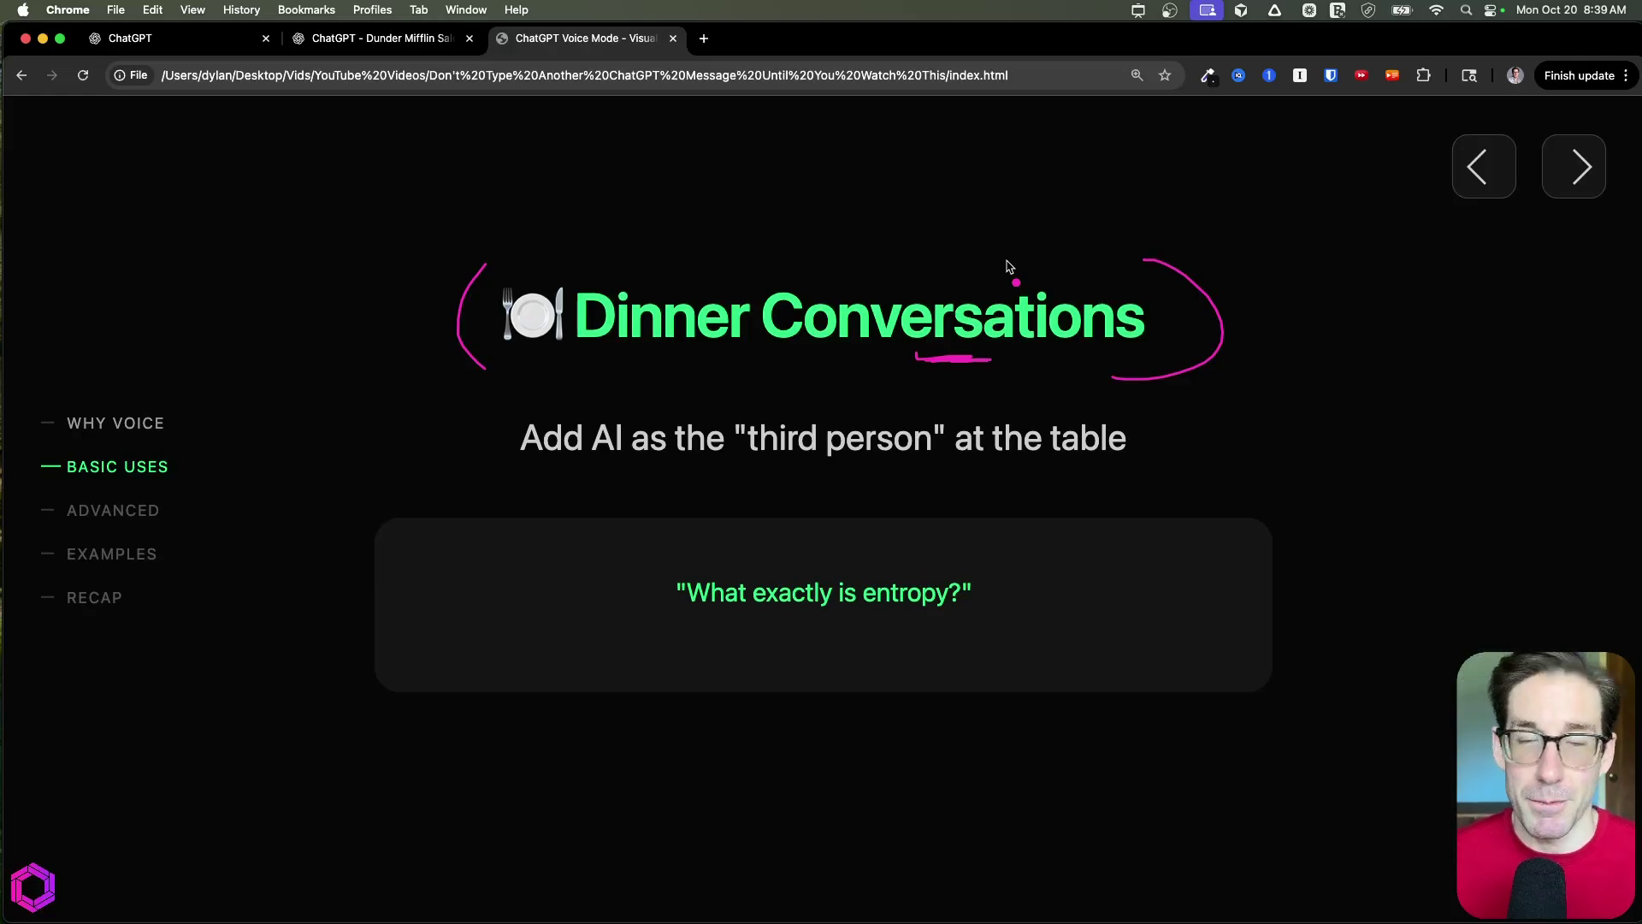
Step: Underline 'person', bracket the 'What exactly is entropy?' quote, then advance to Pro Tip
{"action": "mouse_move", "coordinate": [855, 481]}
{"action": "left_mouse_down"}
{"action": "mouse_move", "coordinate": [788, 470]}
{"action": "mouse_move", "coordinate": [872, 464]}
{"action": "left_mouse_up"}
{"action": "left_click", "coordinate": [857, 437]}
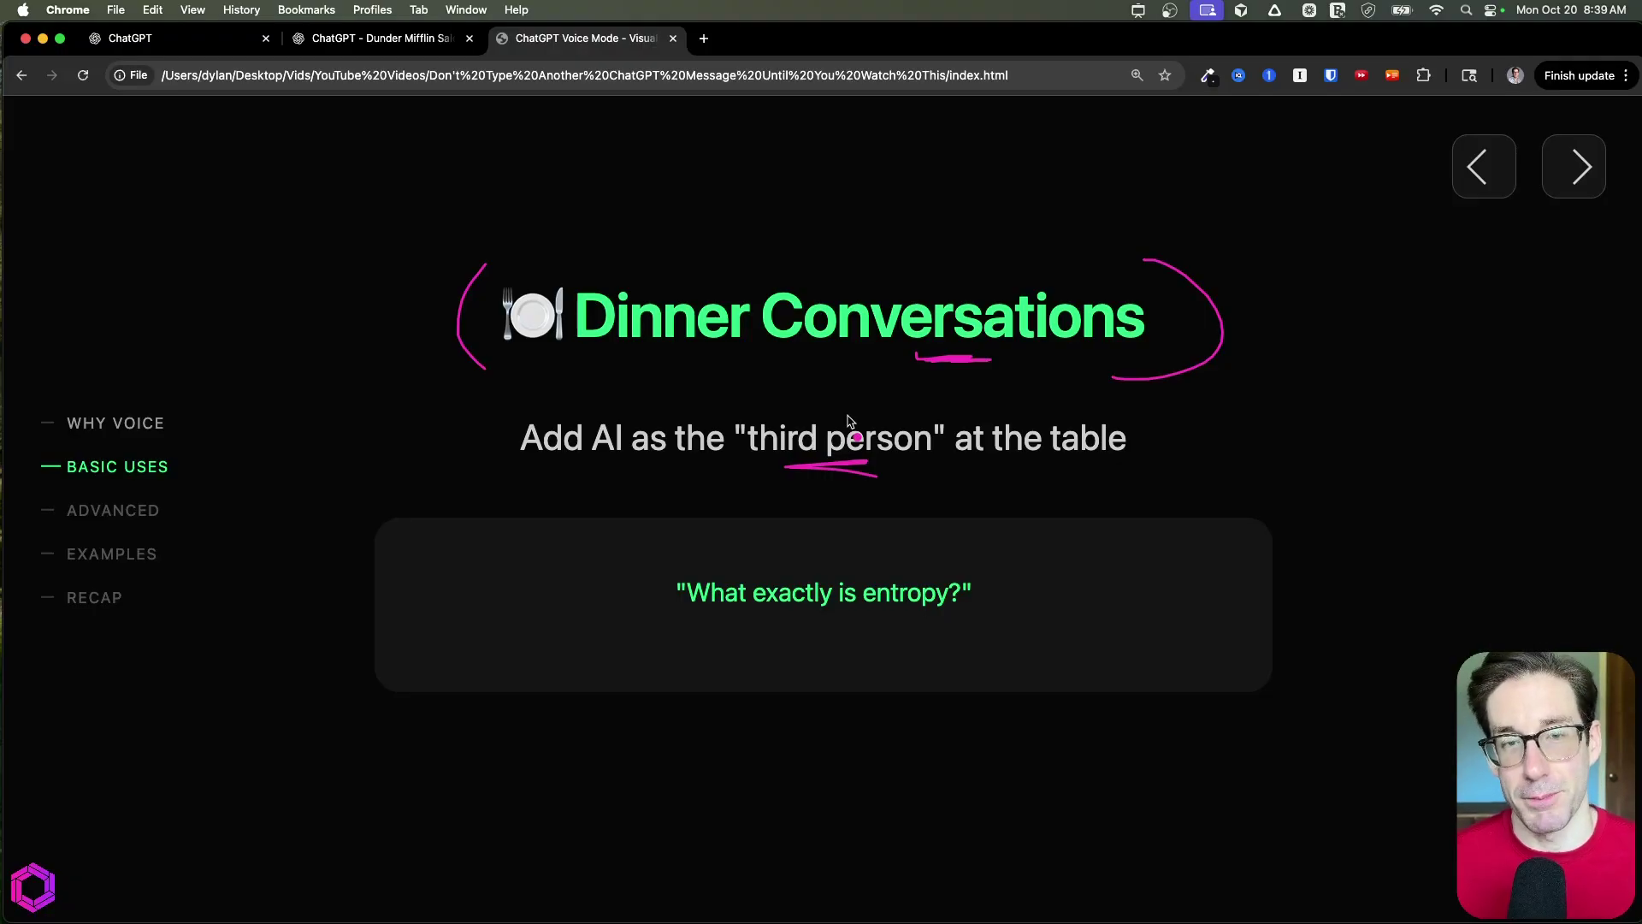
{"action": "left_click_drag", "start_coordinate": [676, 536], "coordinate": [682, 614]}
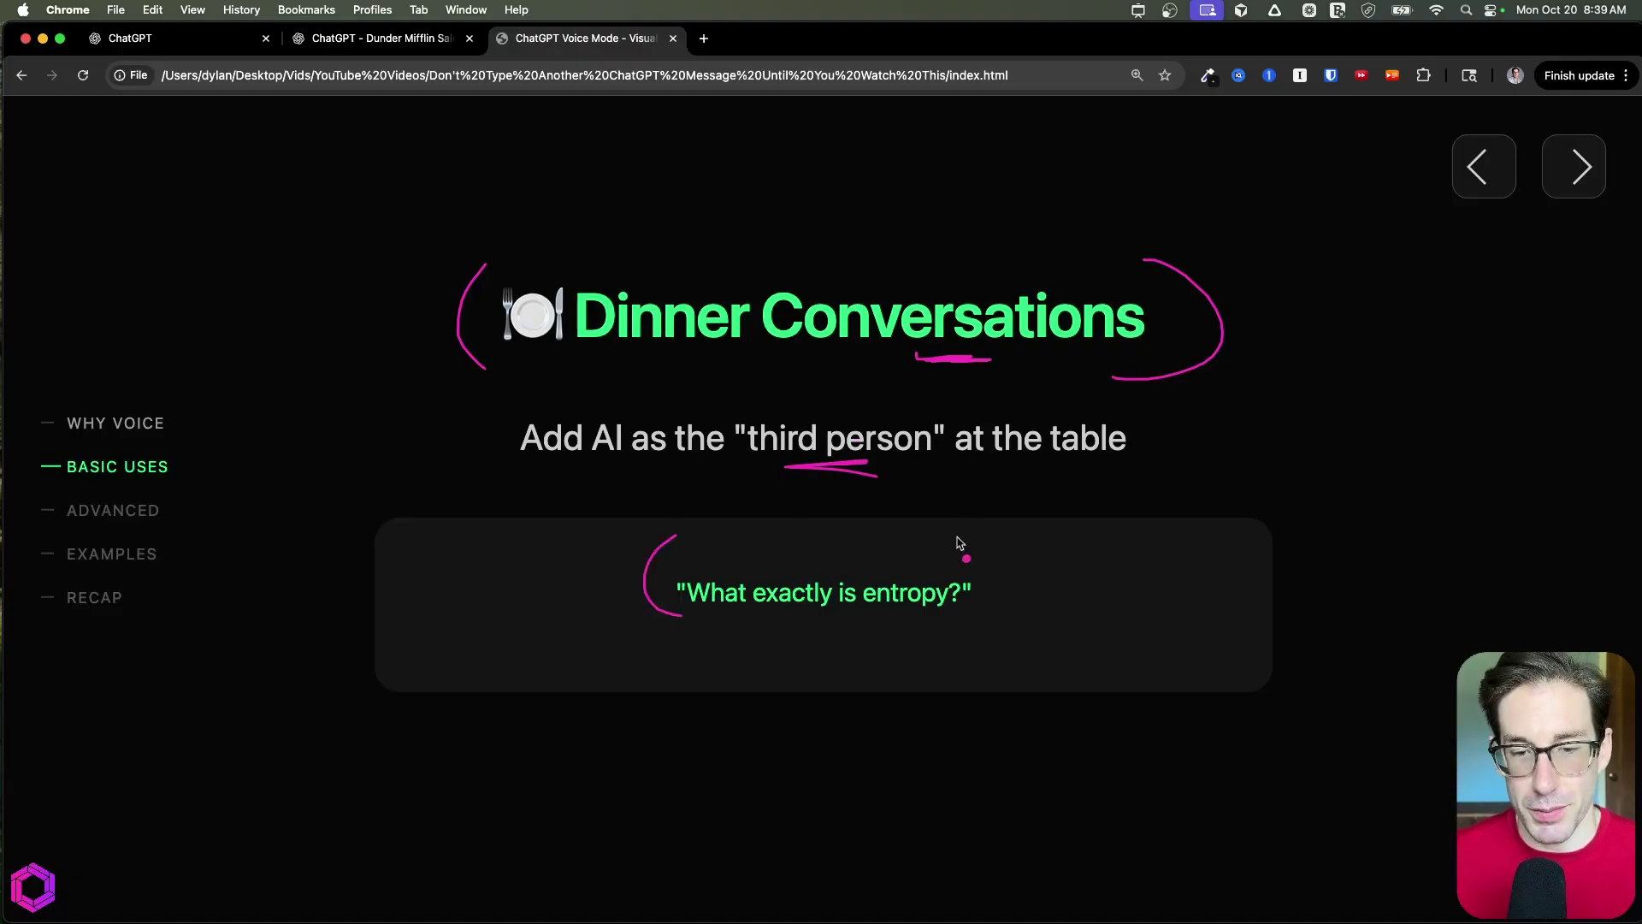
{"action": "mouse_move", "coordinate": [1003, 562]}
{"action": "left_mouse_down"}
{"action": "mouse_move", "coordinate": [948, 641]}
{"action": "mouse_move", "coordinate": [864, 622]}
{"action": "mouse_move", "coordinate": [923, 623]}
{"action": "left_mouse_up"}
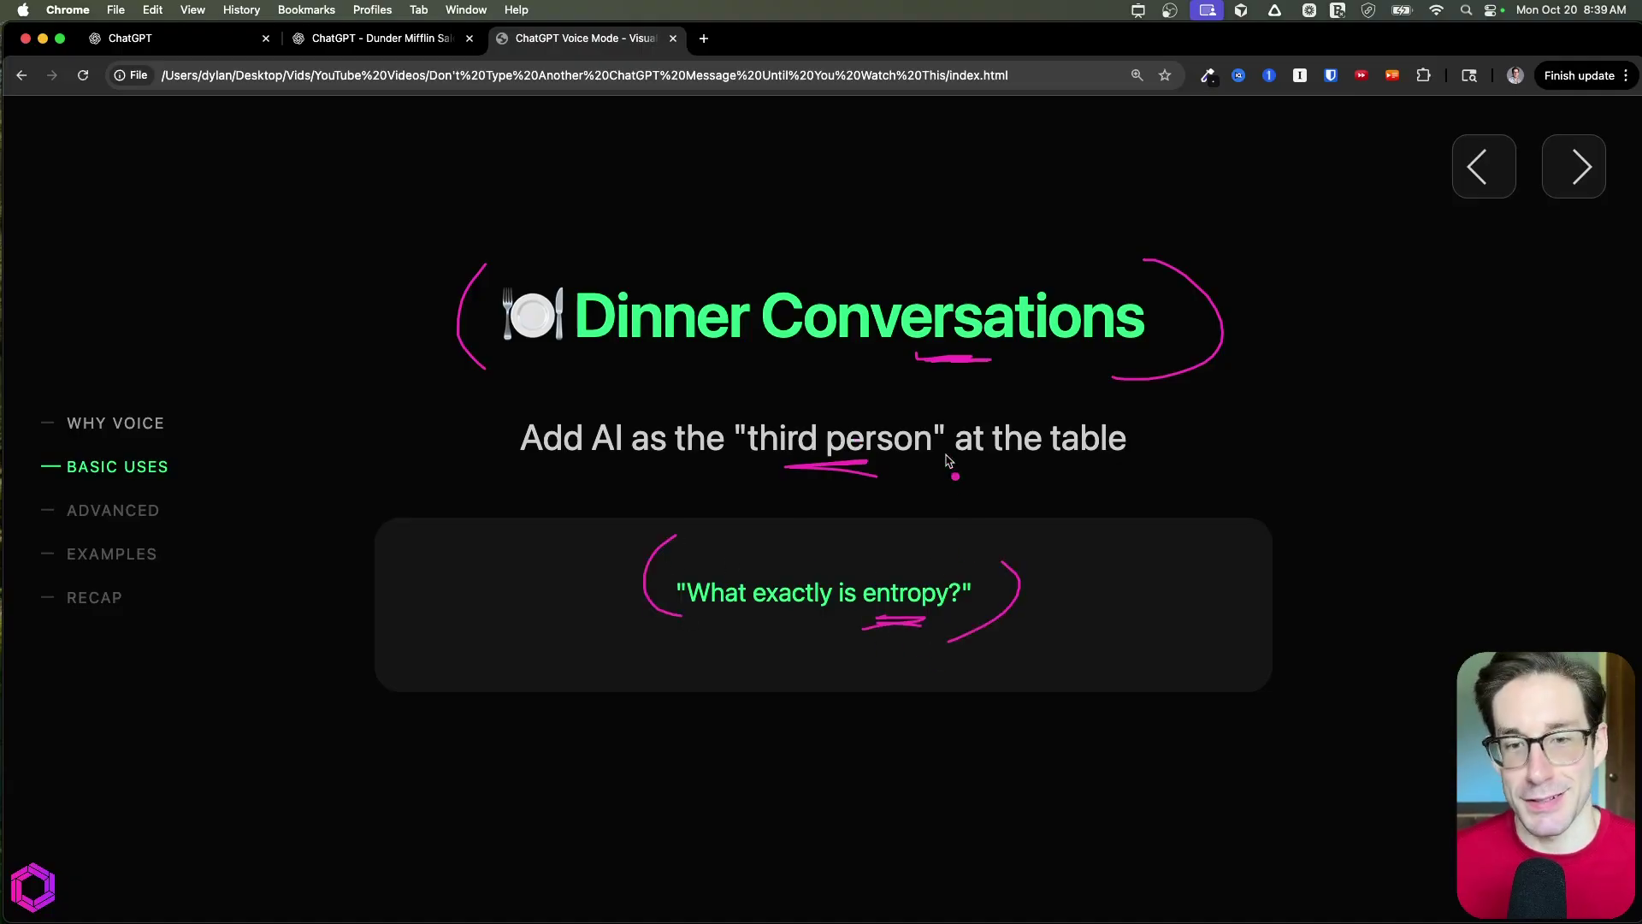
{"action": "left_click", "coordinate": [951, 604]}
{"action": "left_click_drag", "start_coordinate": [937, 530], "coordinate": [945, 552]}
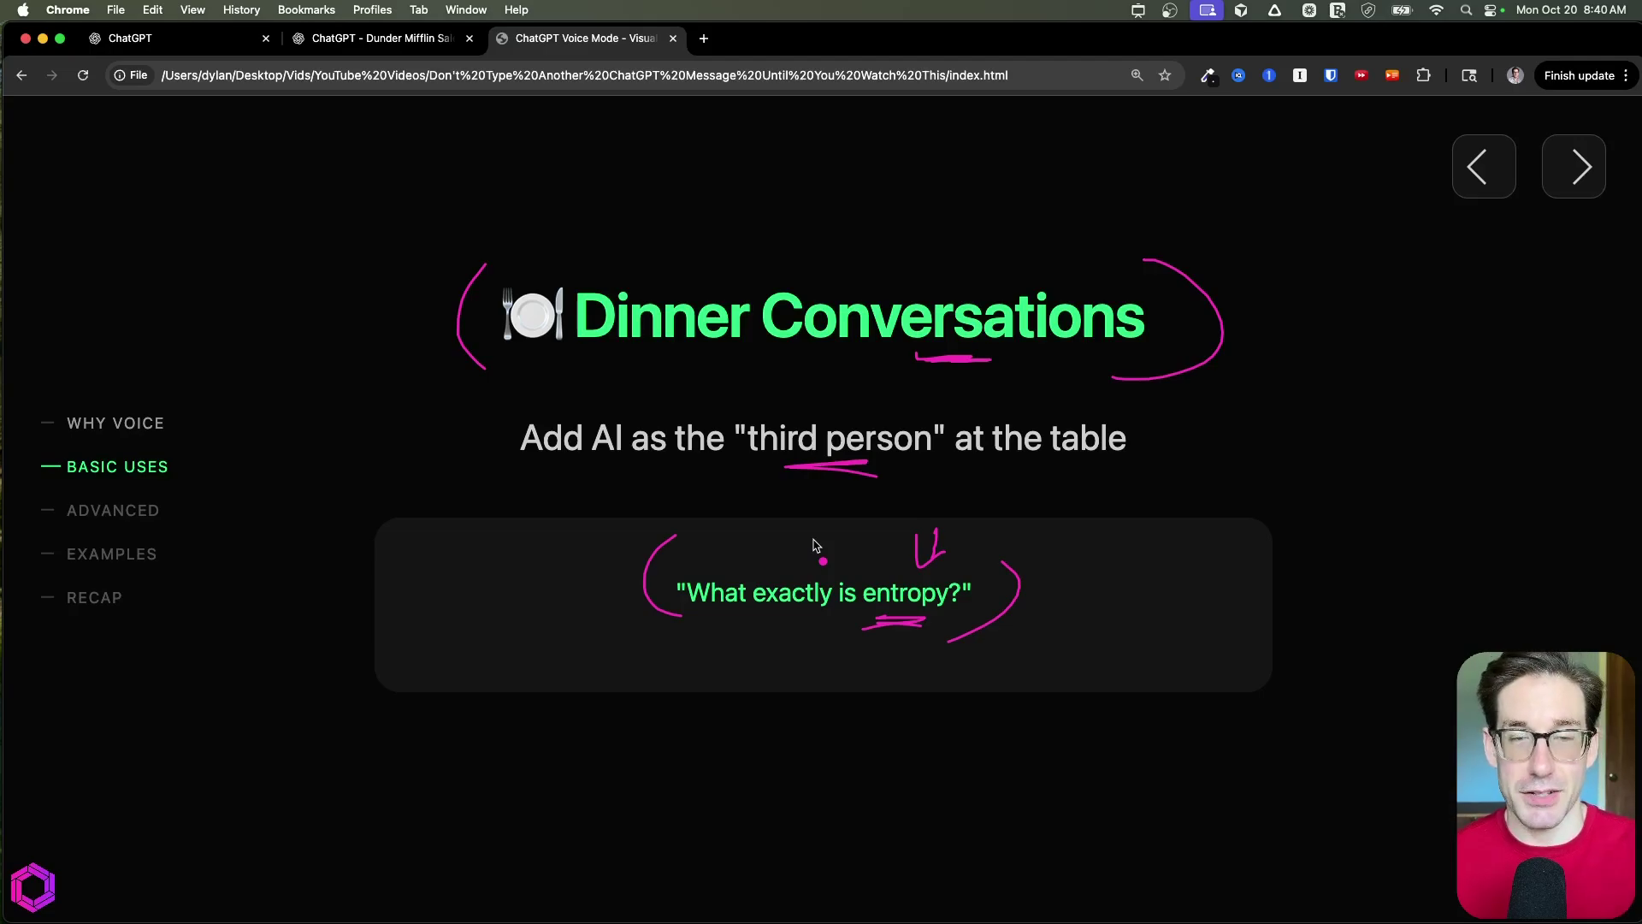
{"action": "key", "text": "Right"}
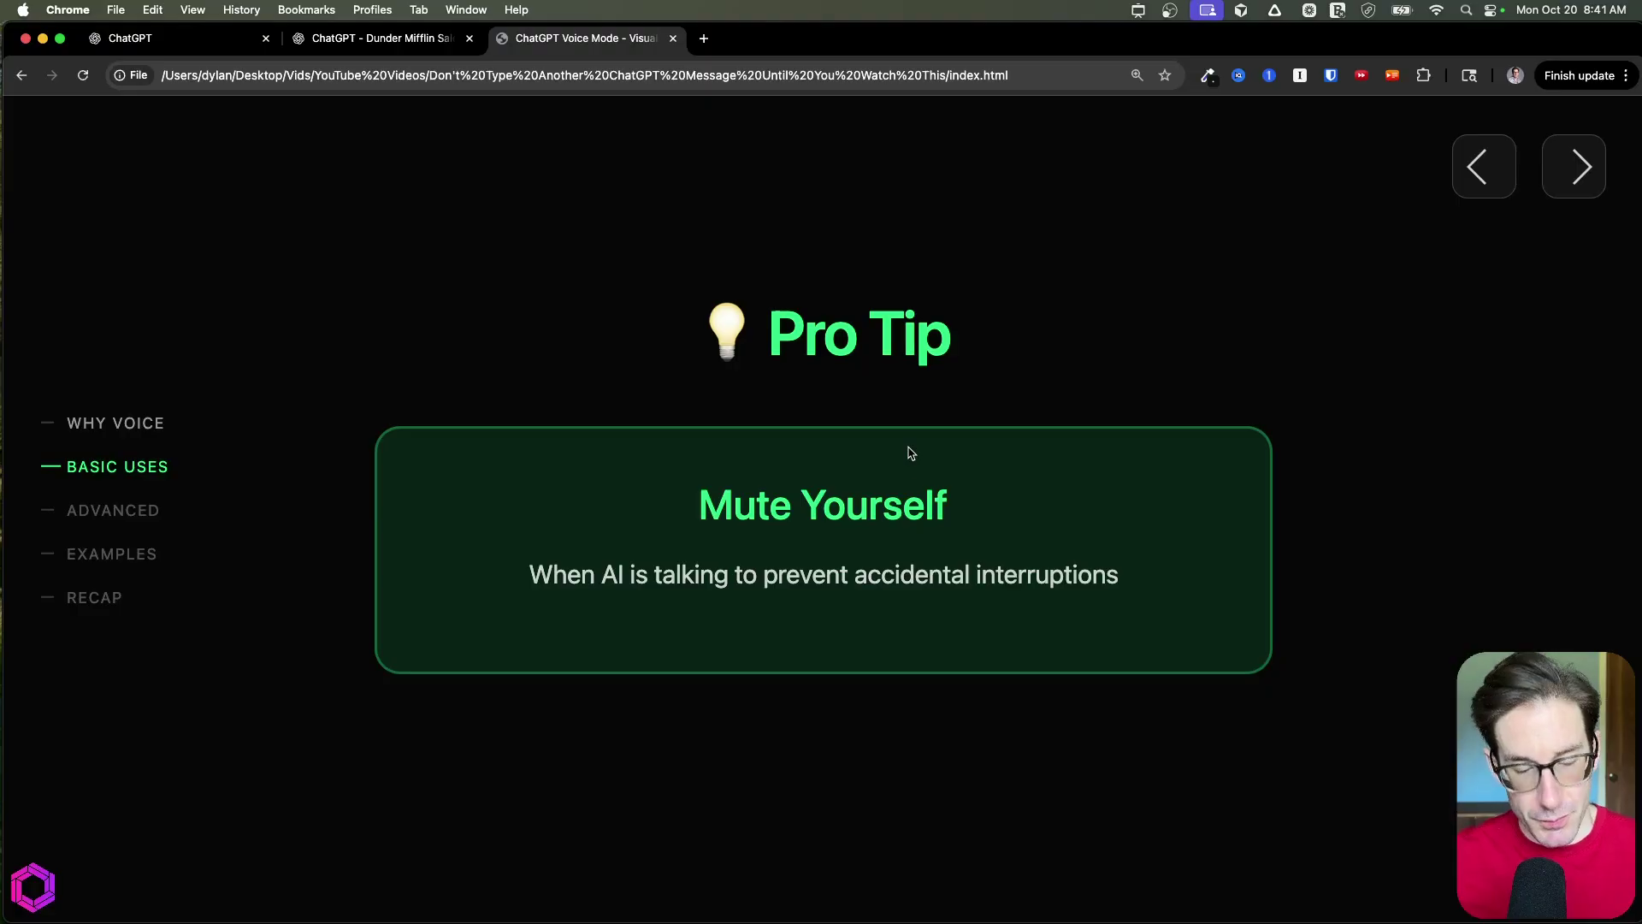
Step: Bracket 'Mute Yourself', underline 'Yourself', and advance to the Reading Companion slide
{"action": "left_click", "coordinate": [909, 448]}
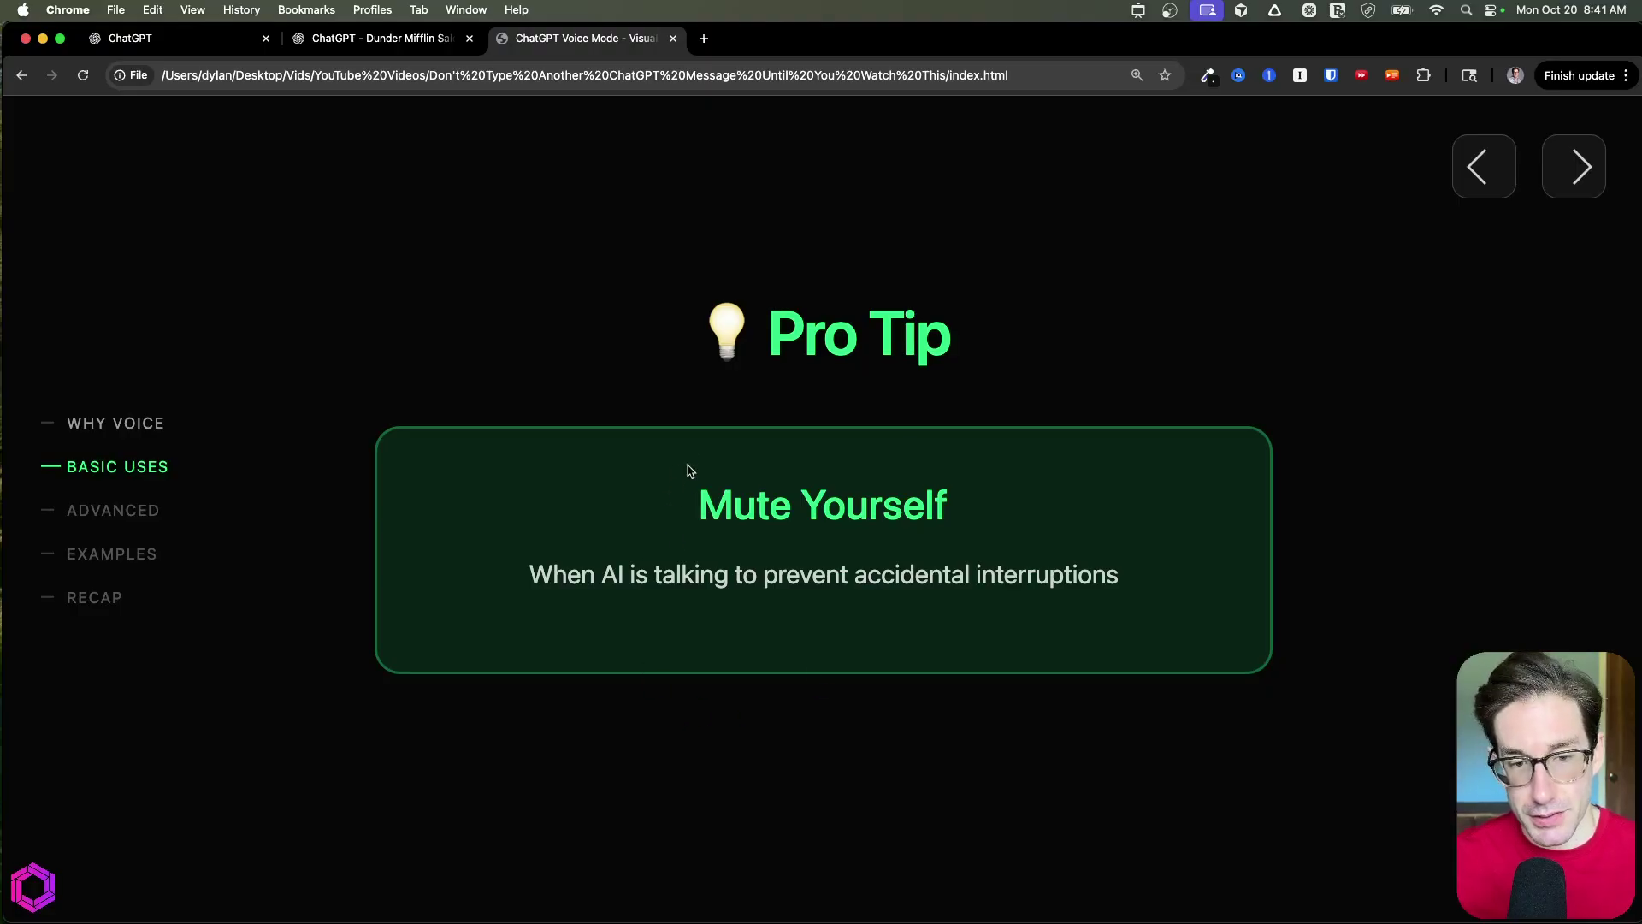
{"action": "left_click_drag", "start_coordinate": [694, 459], "coordinate": [695, 539]}
{"action": "mouse_move", "coordinate": [964, 467]}
{"action": "left_mouse_down"}
{"action": "mouse_move", "coordinate": [997, 495]}
{"action": "mouse_move", "coordinate": [974, 544]}
{"action": "left_mouse_up"}
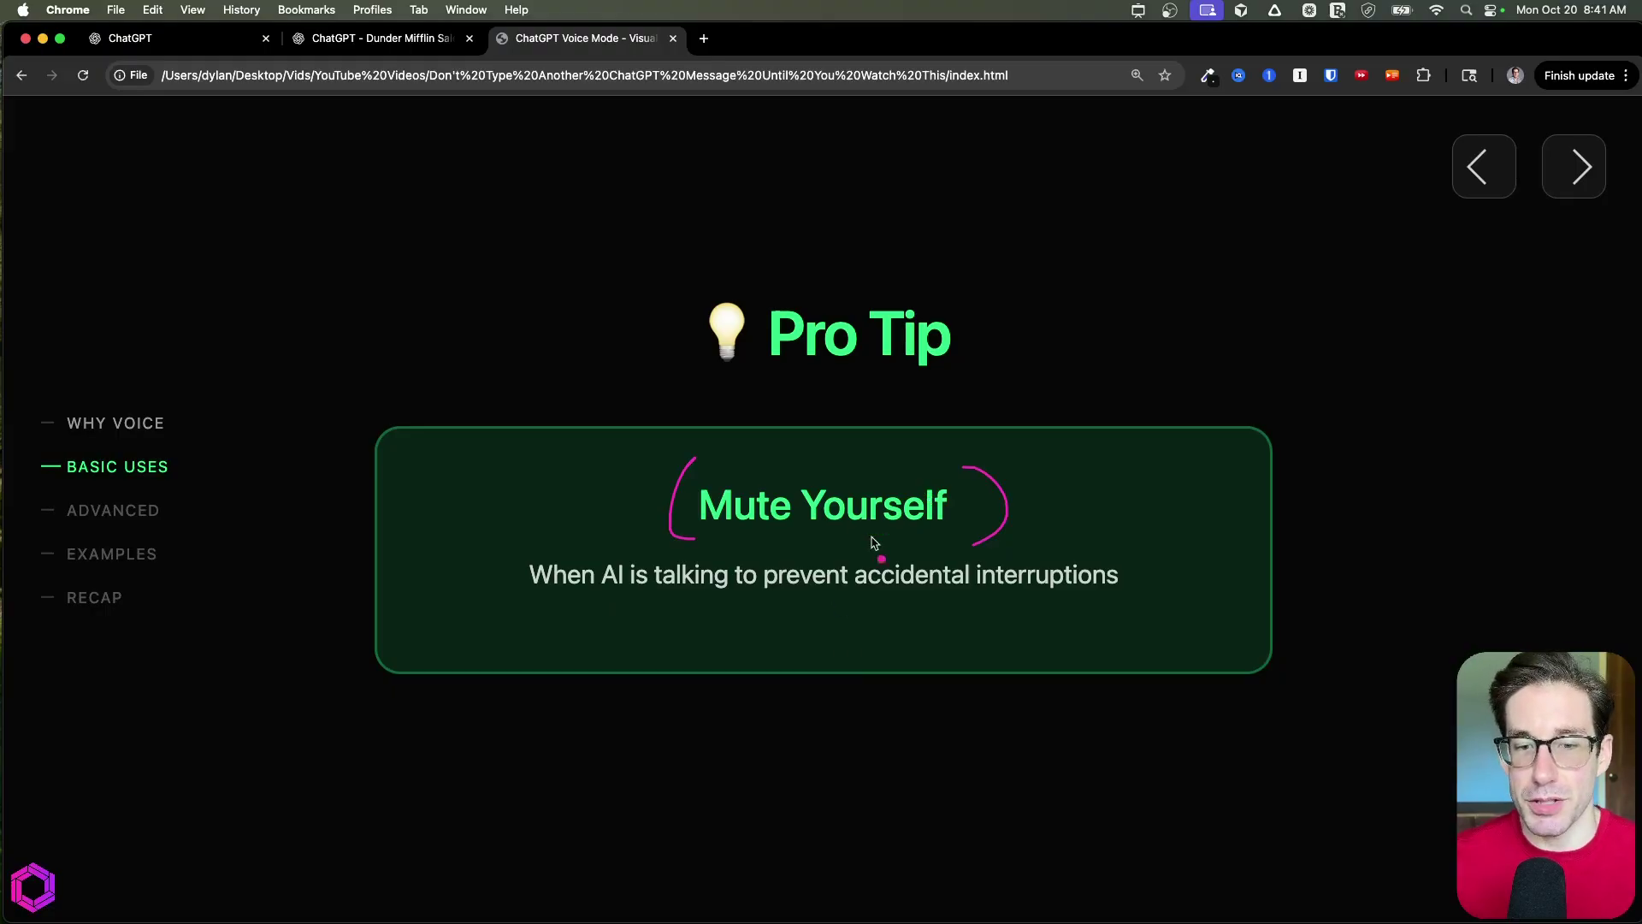
{"action": "left_click_drag", "start_coordinate": [881, 544], "coordinate": [852, 541]}
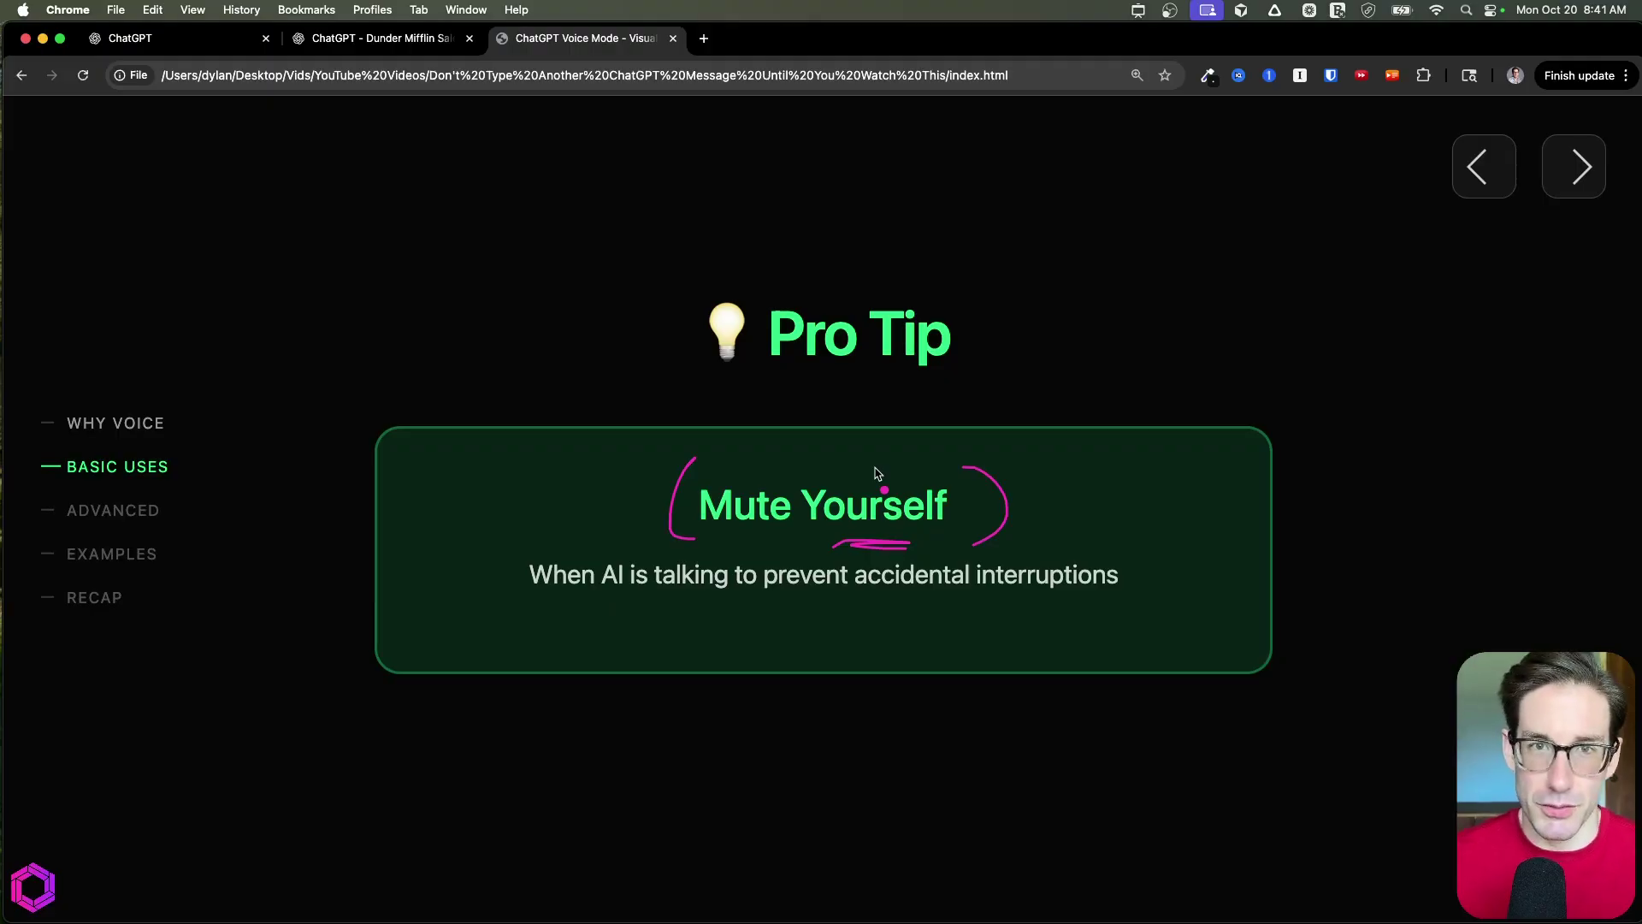
{"action": "key", "text": "Right"}
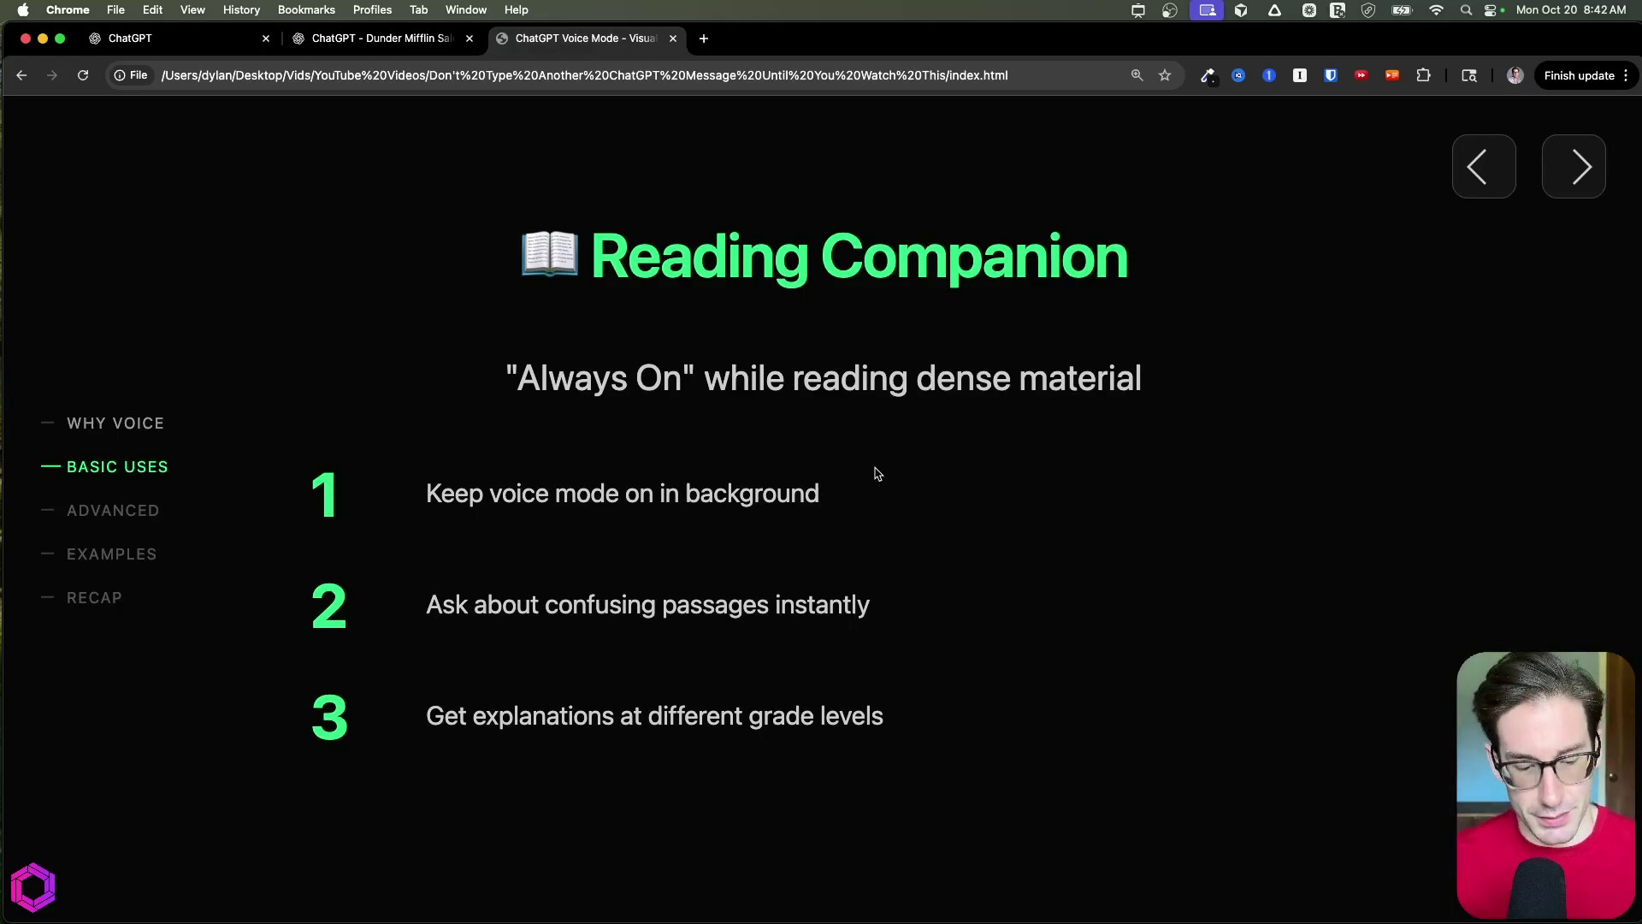
Step: Bracket the book emoji and underline 'Reading Companion' in the slide title with the pen
{"action": "left_click", "coordinate": [885, 489]}
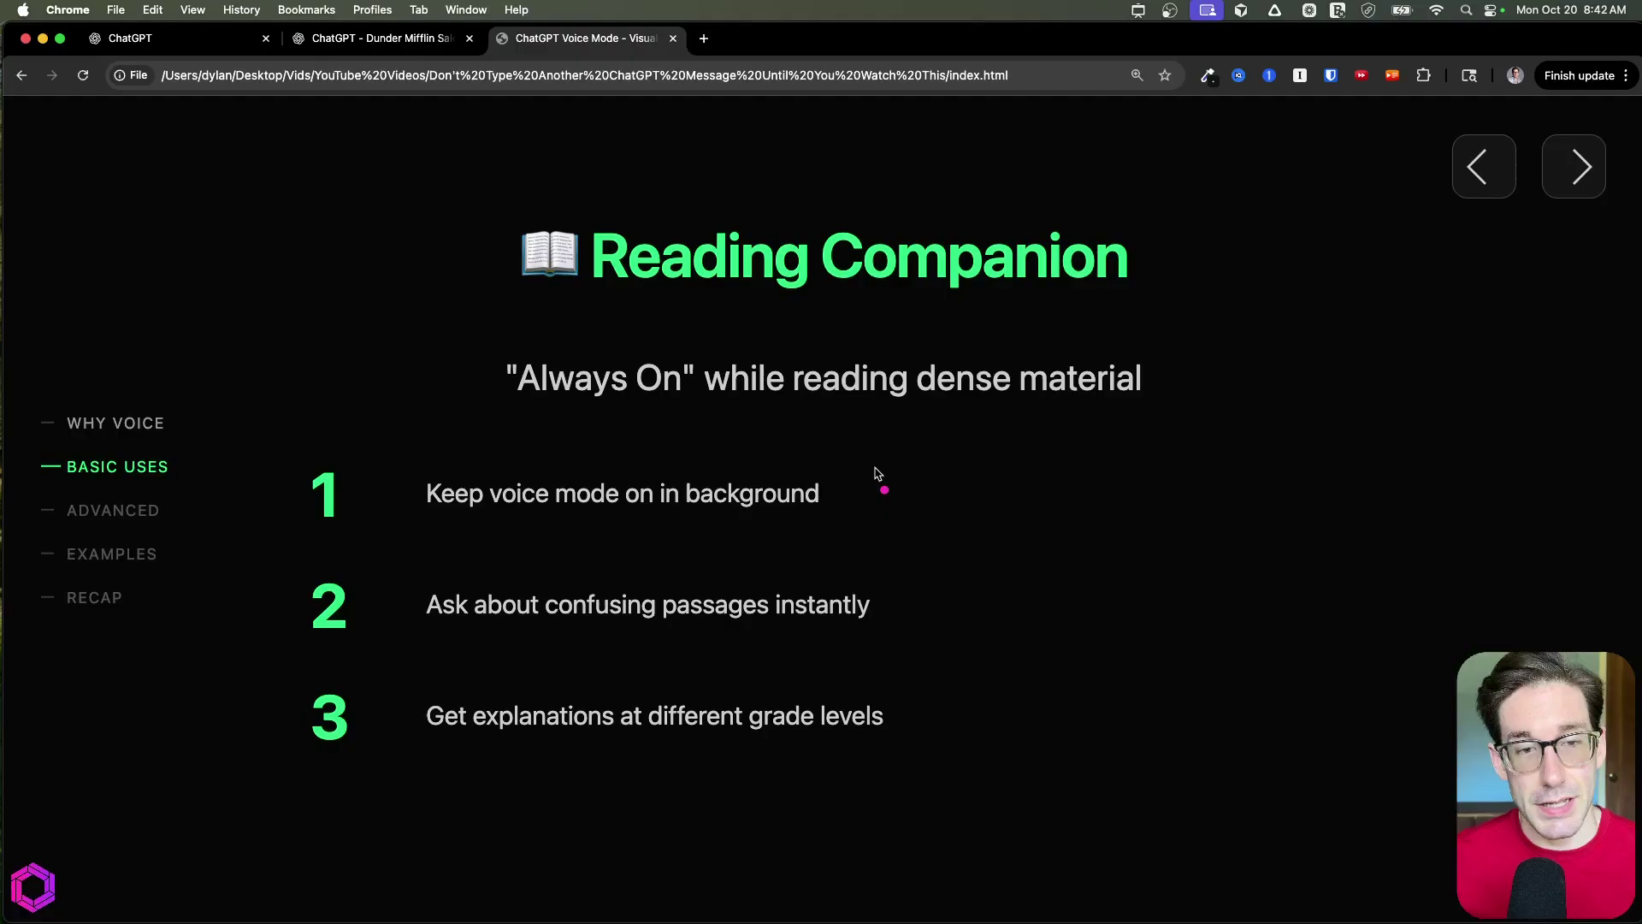
{"action": "left_click_drag", "start_coordinate": [508, 197], "coordinate": [519, 296]}
{"action": "left_click_drag", "start_coordinate": [1120, 205], "coordinate": [1122, 282]}
{"action": "left_click_drag", "start_coordinate": [1071, 297], "coordinate": [930, 294]}
{"action": "left_click_drag", "start_coordinate": [787, 292], "coordinate": [634, 291]}
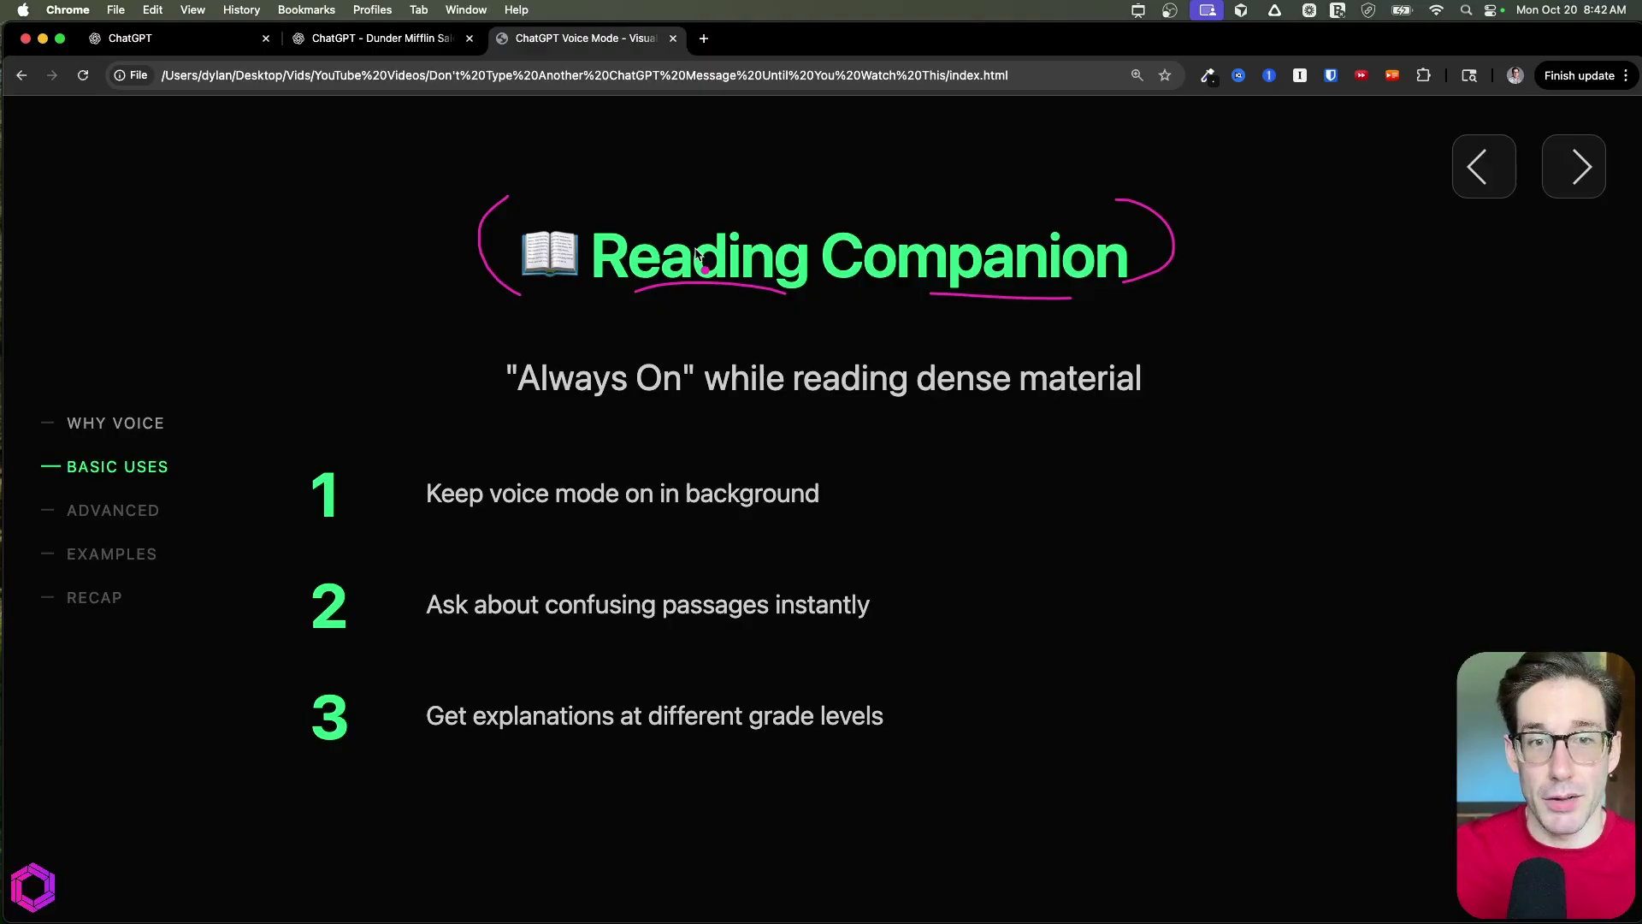
Step: Handwrite the word 'Ambient' above the Reading Companion title
{"action": "mouse_move", "coordinate": [787, 182]}
{"action": "left_mouse_down"}
{"action": "mouse_move", "coordinate": [804, 109]}
{"action": "mouse_move", "coordinate": [841, 171]}
{"action": "left_mouse_up"}
{"action": "mouse_move", "coordinate": [796, 152]}
{"action": "left_mouse_down"}
{"action": "mouse_move", "coordinate": [834, 145]}
{"action": "mouse_move", "coordinate": [897, 188]}
{"action": "left_mouse_up"}
{"action": "mouse_move", "coordinate": [896, 120]}
{"action": "left_mouse_down"}
{"action": "mouse_move", "coordinate": [898, 167]}
{"action": "mouse_move", "coordinate": [936, 171]}
{"action": "mouse_move", "coordinate": [940, 130]}
{"action": "mouse_move", "coordinate": [1022, 162]}
{"action": "left_mouse_up"}
{"action": "left_click_drag", "start_coordinate": [1030, 107], "coordinate": [1044, 171]}
{"action": "left_click_drag", "start_coordinate": [1005, 128], "coordinate": [1049, 119]}
{"action": "left_click", "coordinate": [939, 115]}
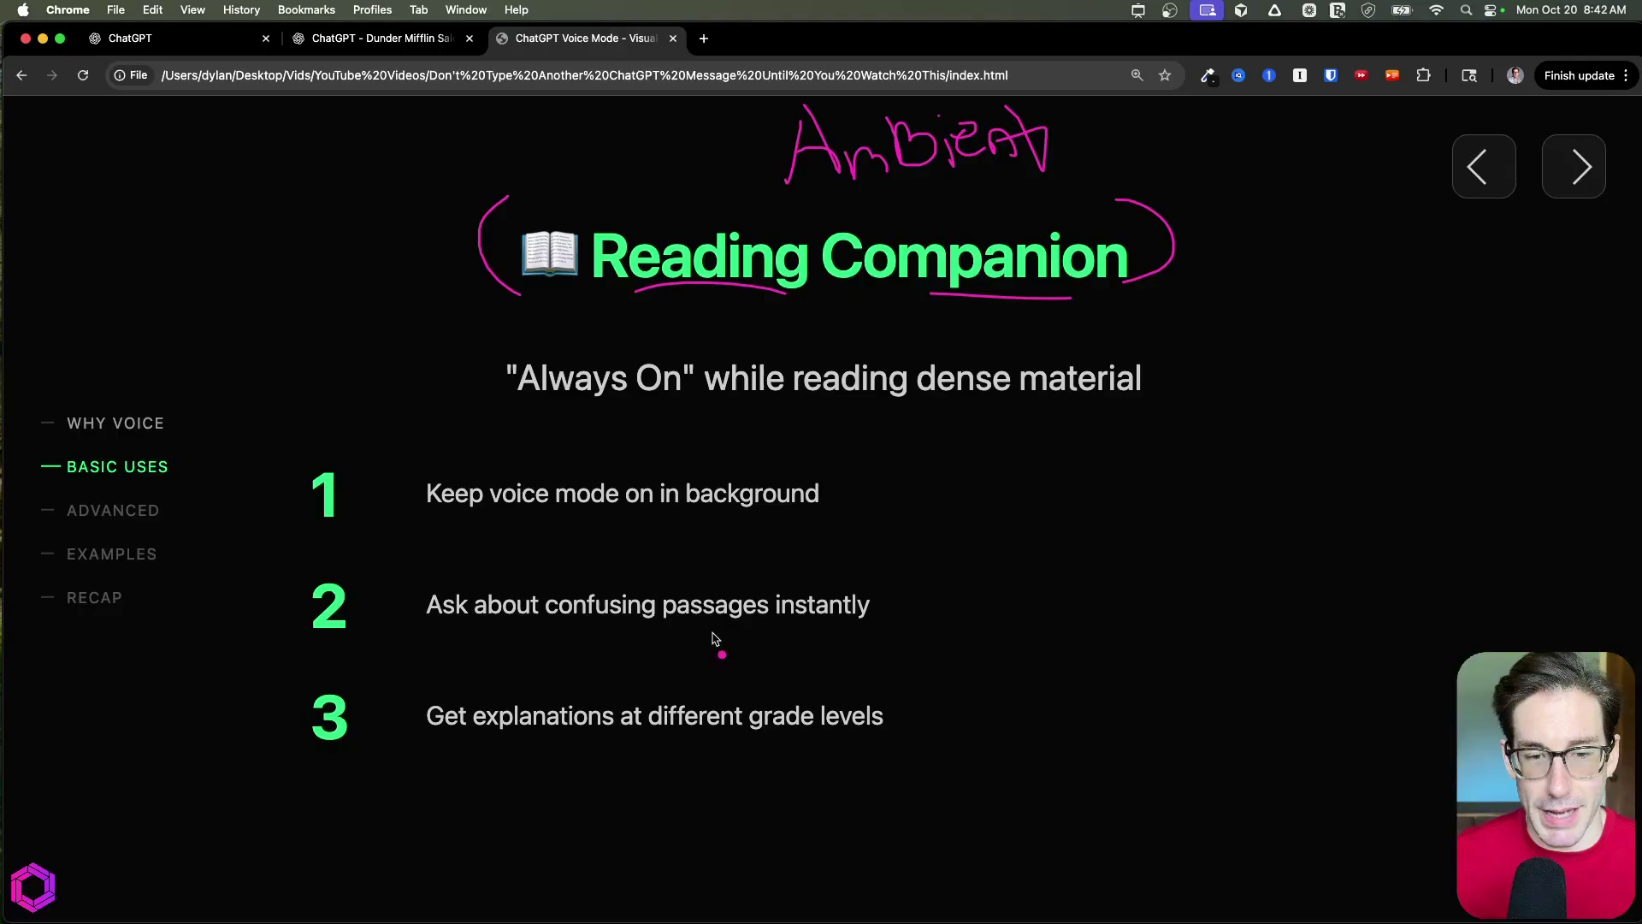
Step: Bracket item 2 and underline its confusing-passages text
{"action": "left_click_drag", "start_coordinate": [757, 632], "coordinate": [557, 633]}
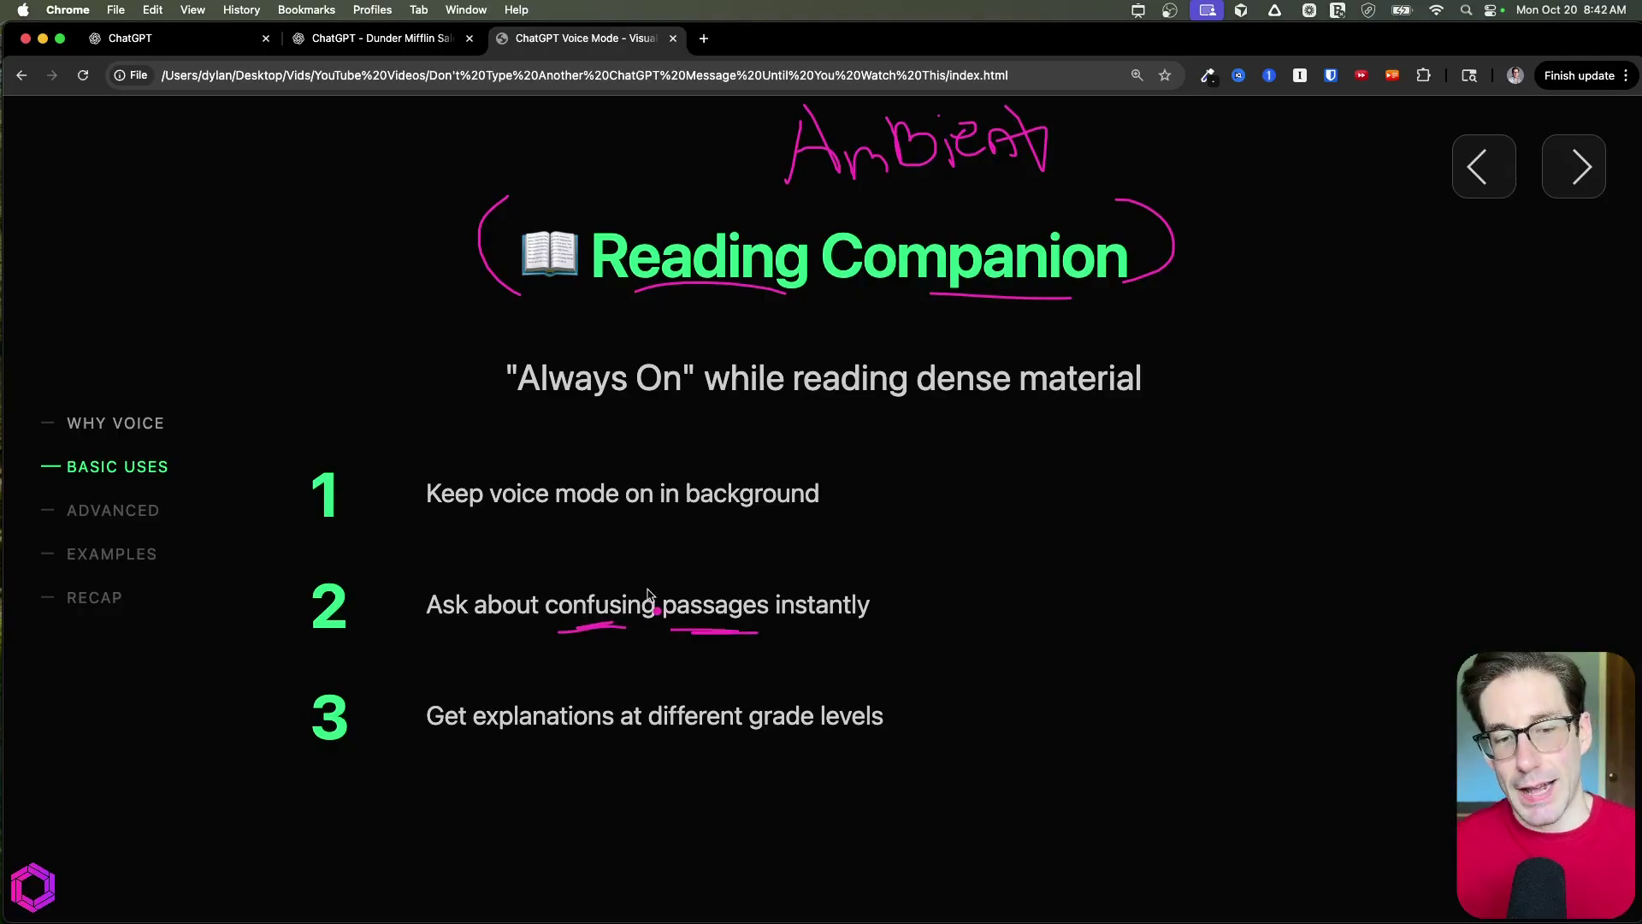
{"action": "left_click_drag", "start_coordinate": [302, 554], "coordinate": [290, 647]}
{"action": "left_click_drag", "start_coordinate": [883, 564], "coordinate": [895, 626]}
{"action": "left_click_drag", "start_coordinate": [718, 633], "coordinate": [657, 637]}
{"action": "mouse_move", "coordinate": [748, 549]}
{"action": "left_mouse_down"}
{"action": "mouse_move", "coordinate": [735, 576]}
{"action": "mouse_move", "coordinate": [754, 578]}
{"action": "left_mouse_up"}
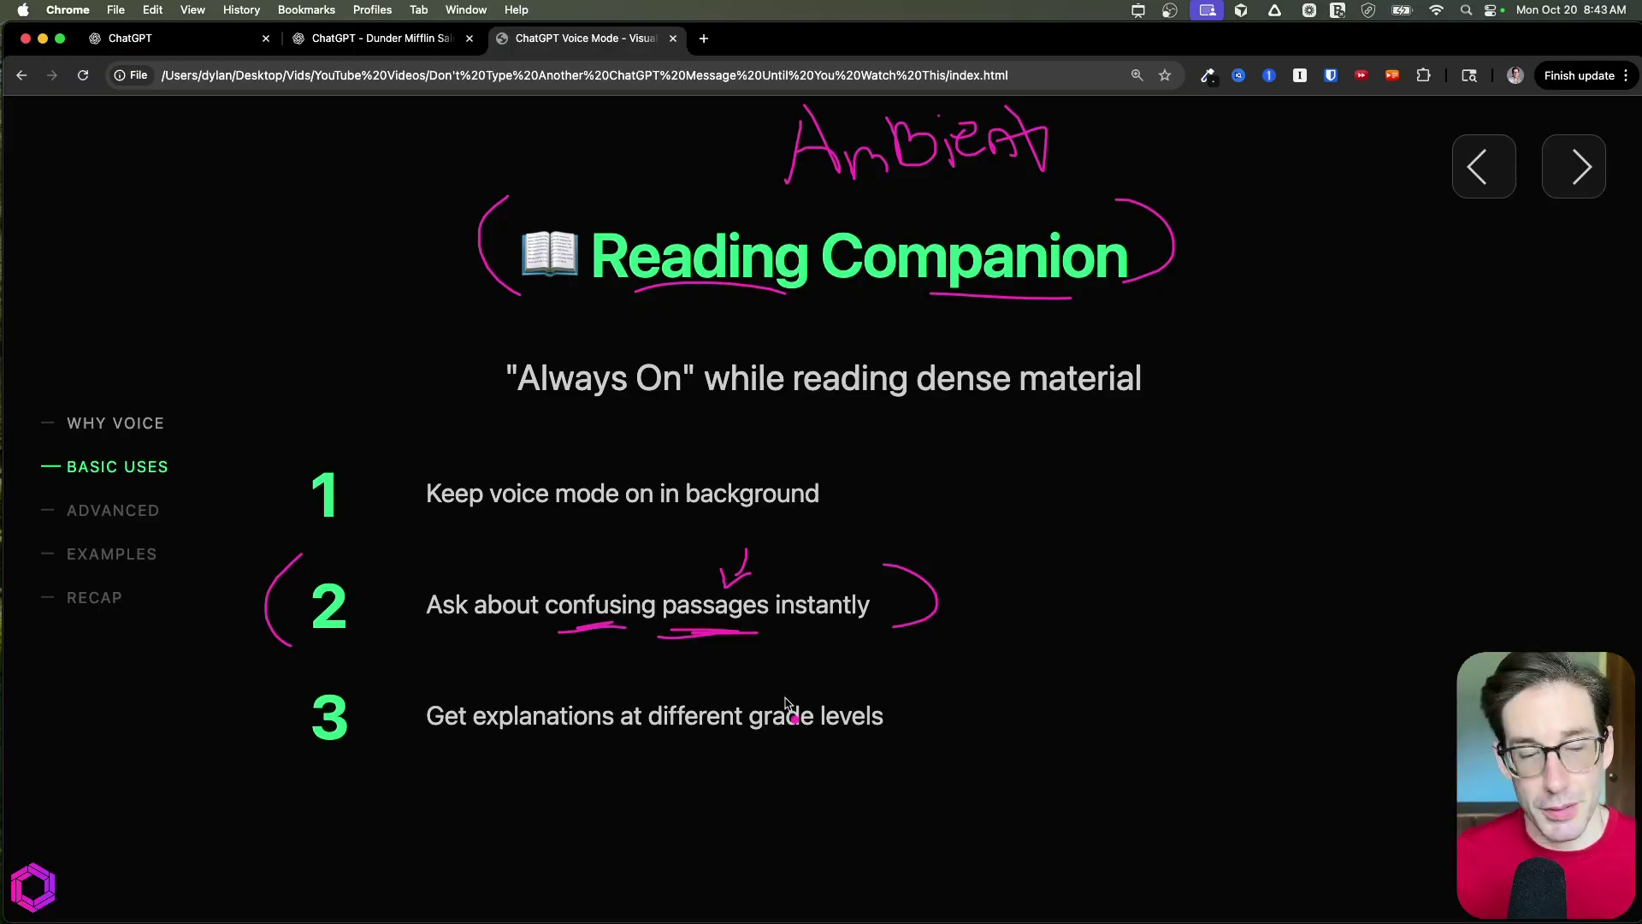
Step: Underline 'explanations' and 'levels' in item 3, then clear the marks and advance
{"action": "left_click_drag", "start_coordinate": [476, 753], "coordinate": [574, 749]}
{"action": "left_click_drag", "start_coordinate": [784, 748], "coordinate": [876, 744]}
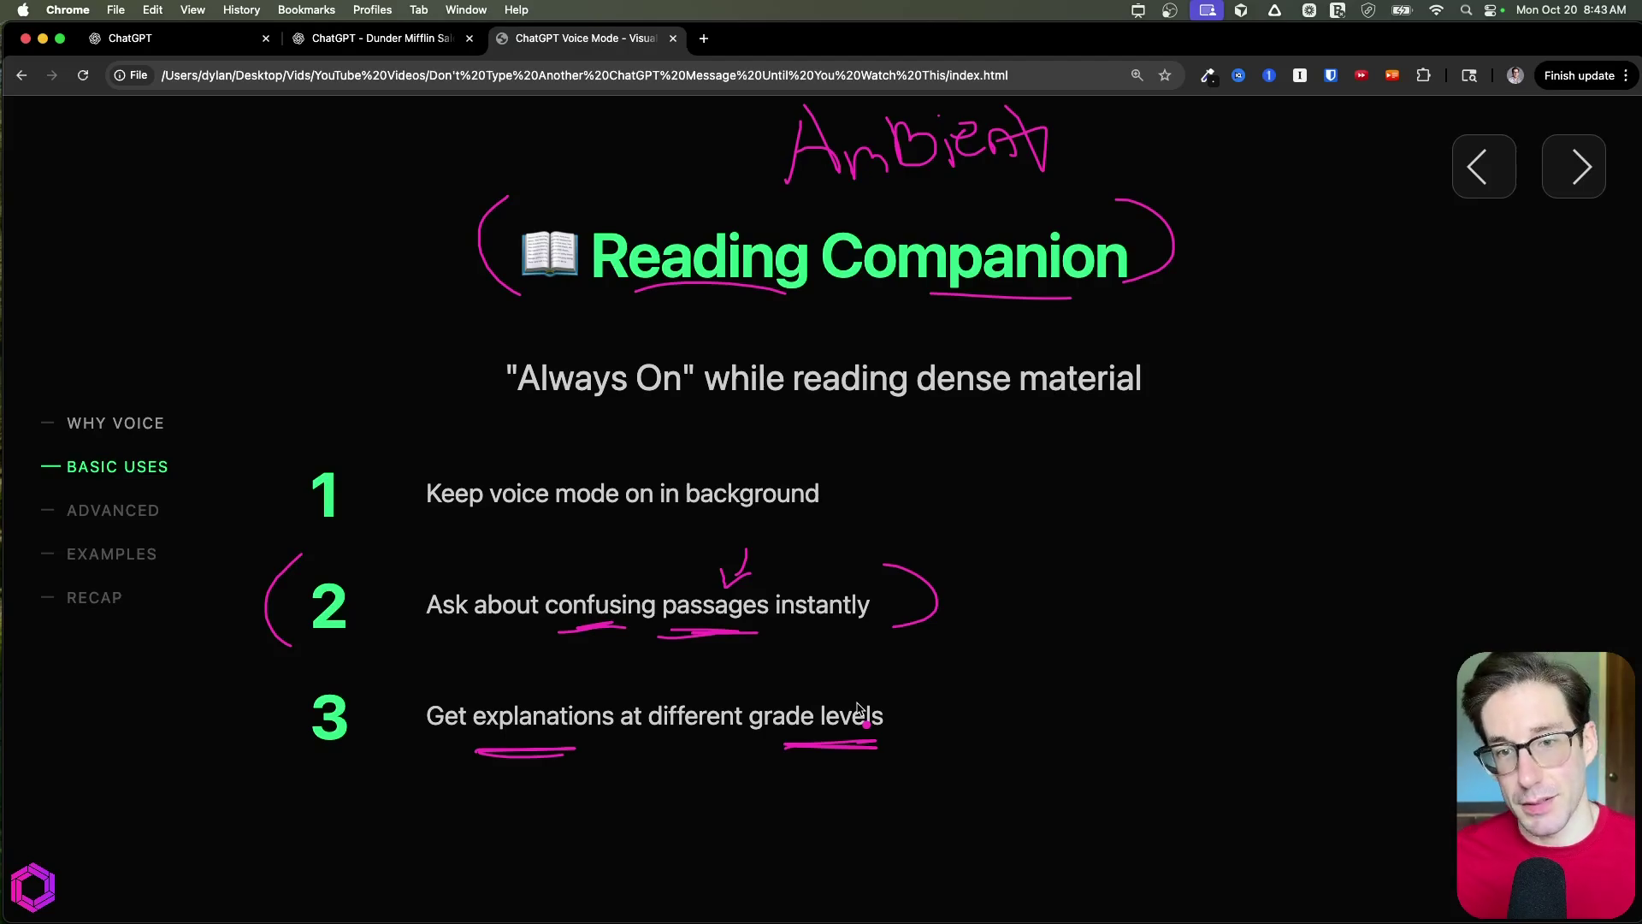
{"action": "key", "text": "Escape"}
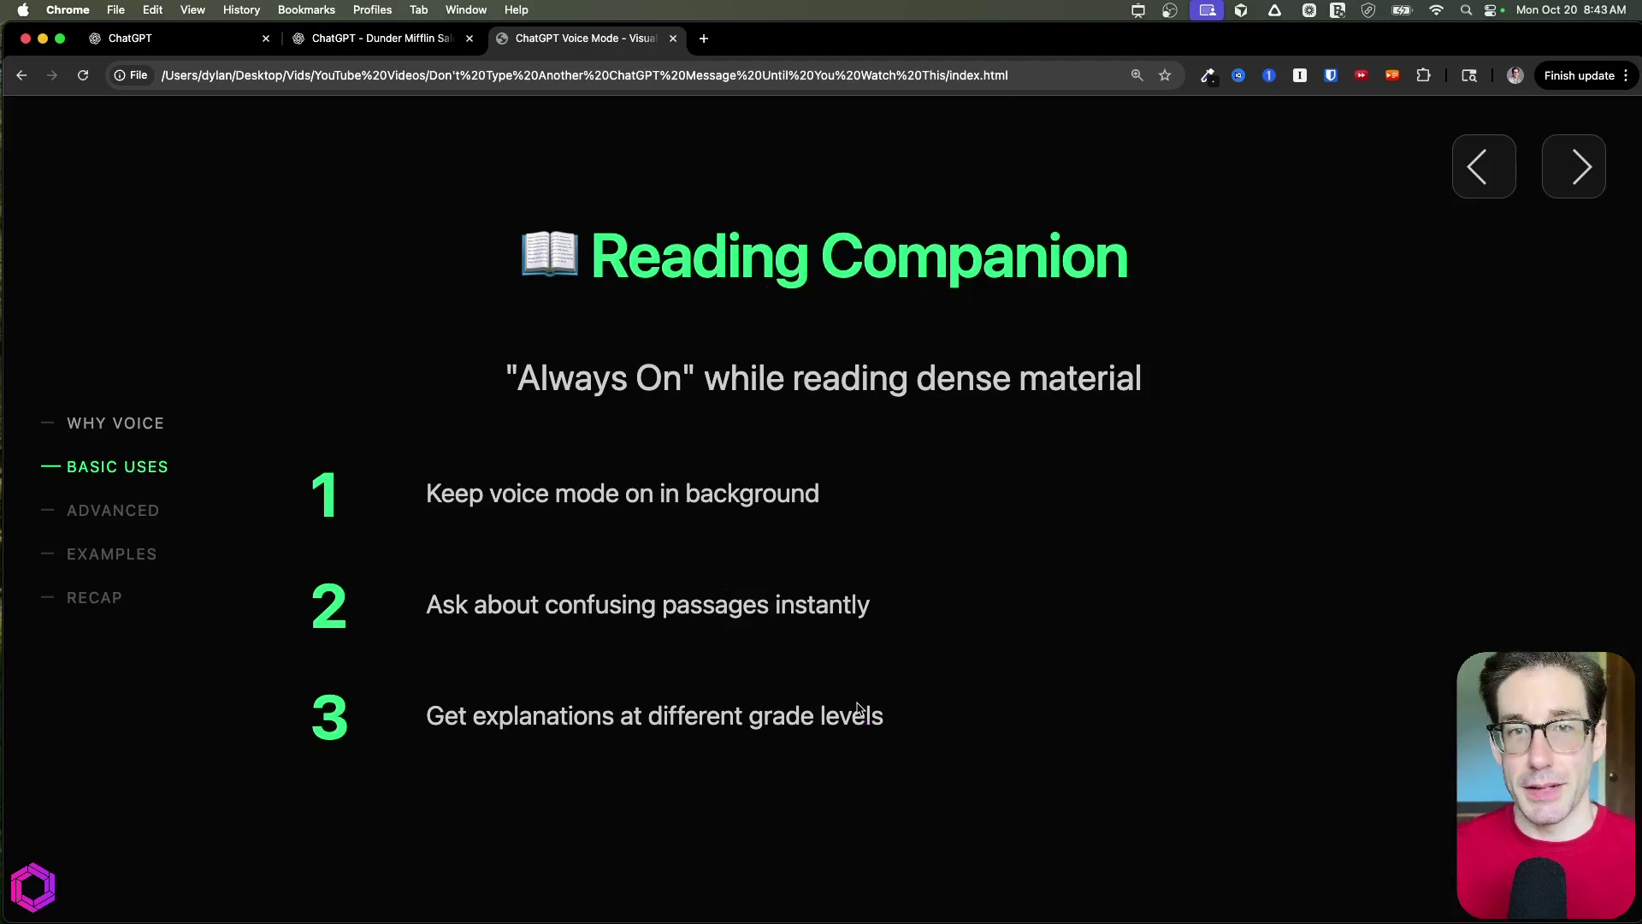
{"action": "key", "text": "Right"}
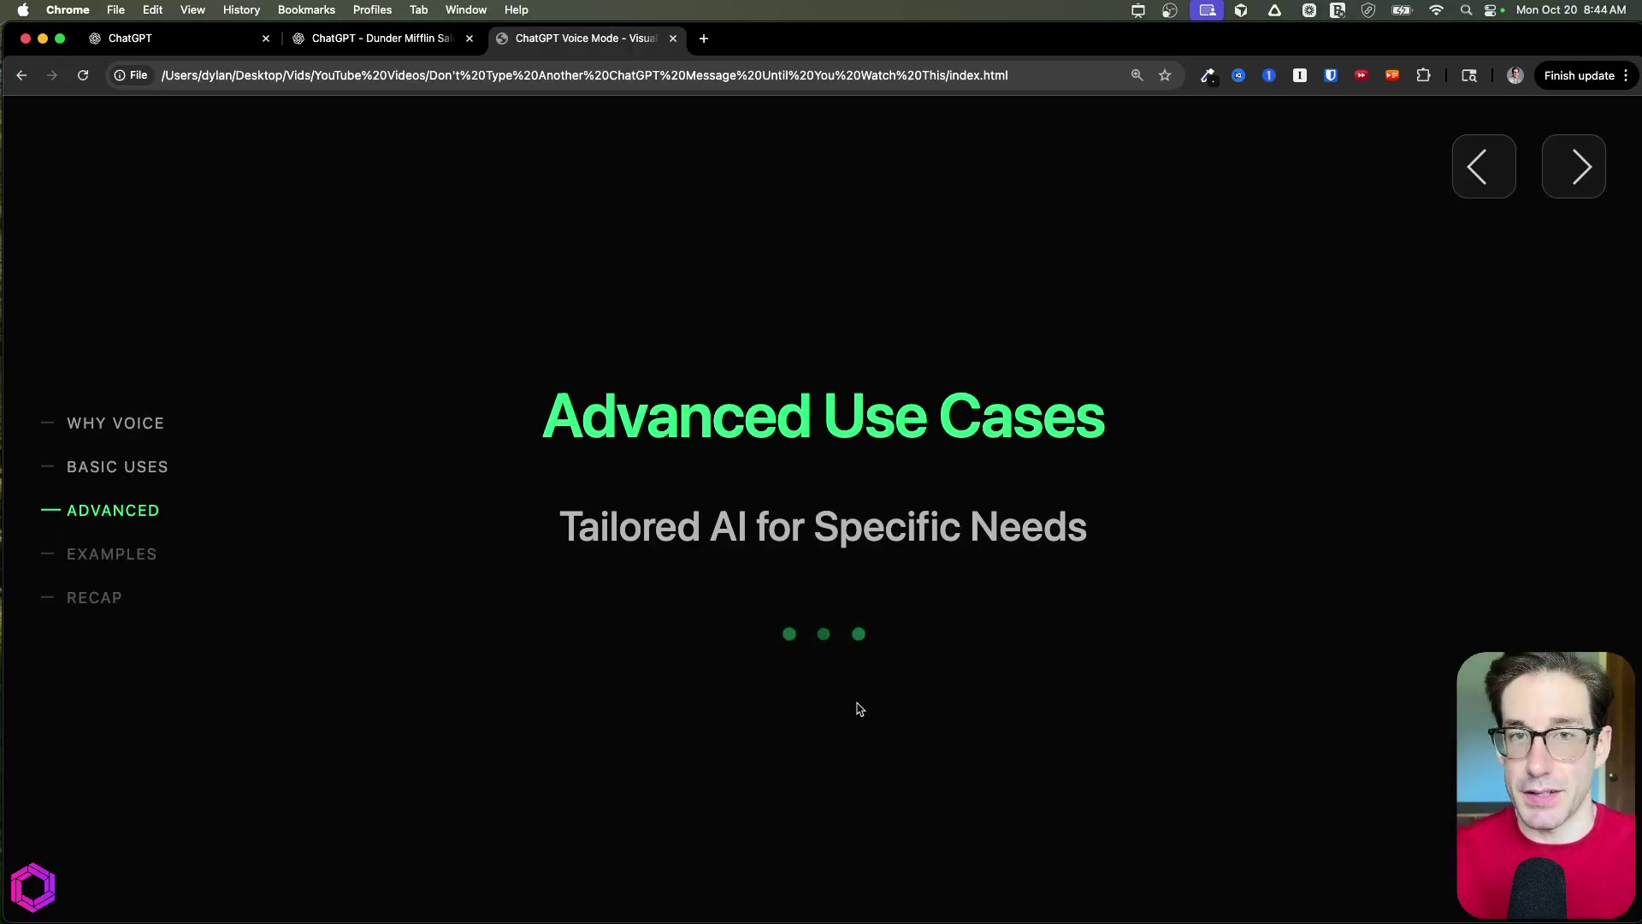
Step: Advance to Custom AI Options and draw arrows above the CustomGPTs and GPT Projects cards
{"action": "key", "text": "Right"}
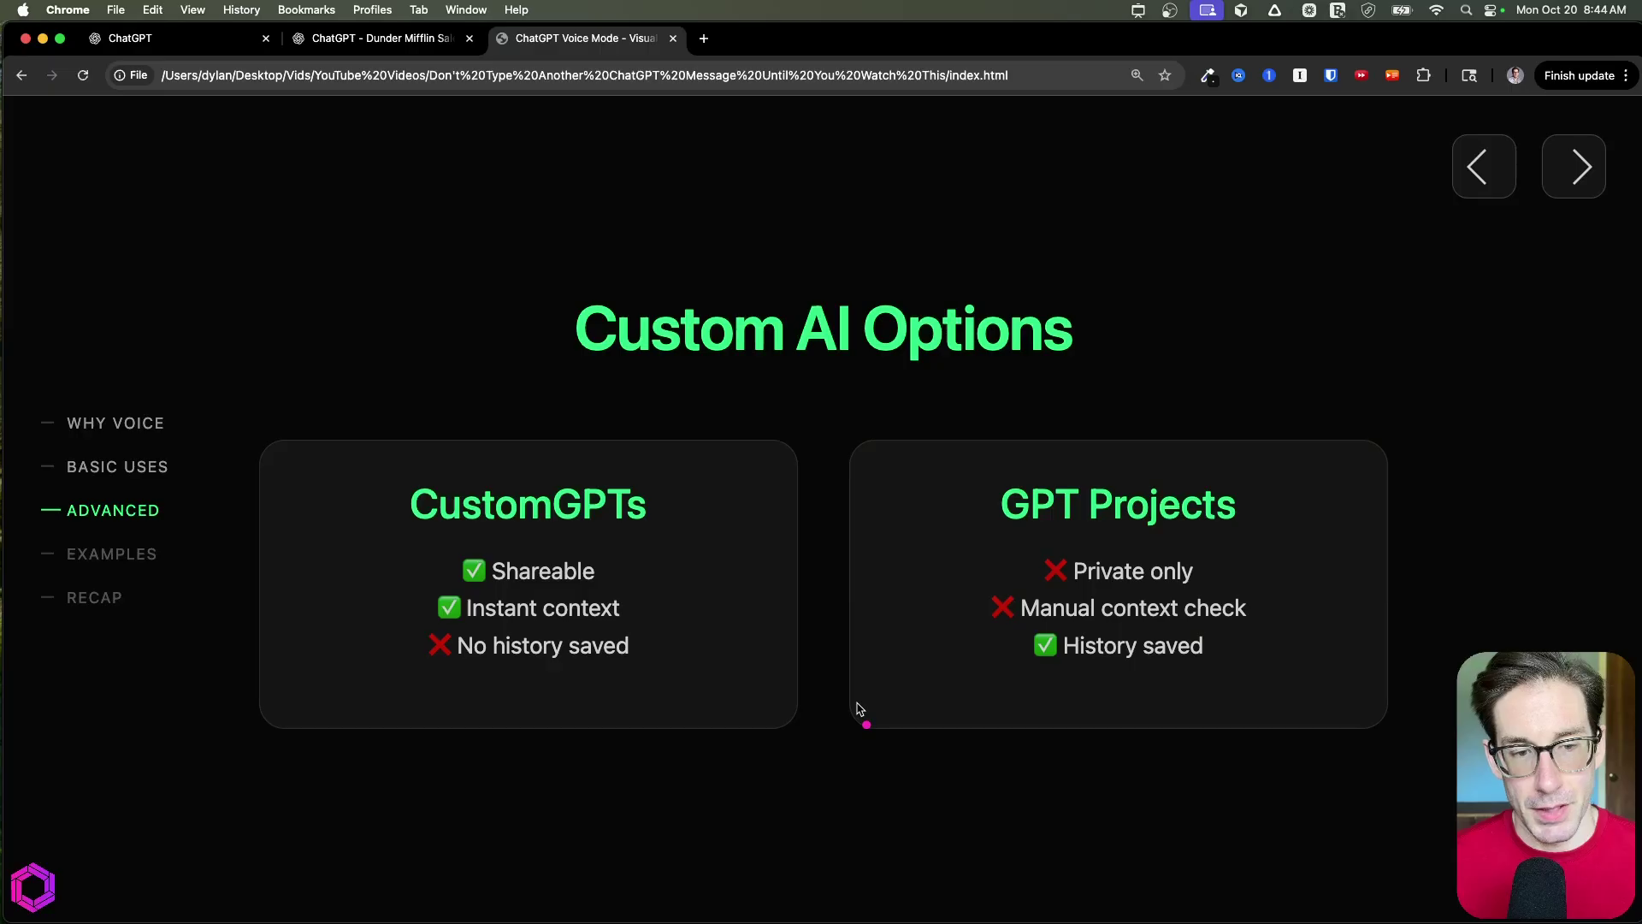
{"action": "left_click_drag", "start_coordinate": [476, 358], "coordinate": [520, 427]}
{"action": "left_click_drag", "start_coordinate": [1194, 342], "coordinate": [1163, 398]}
{"action": "left_click_drag", "start_coordinate": [1154, 374], "coordinate": [1189, 415]}
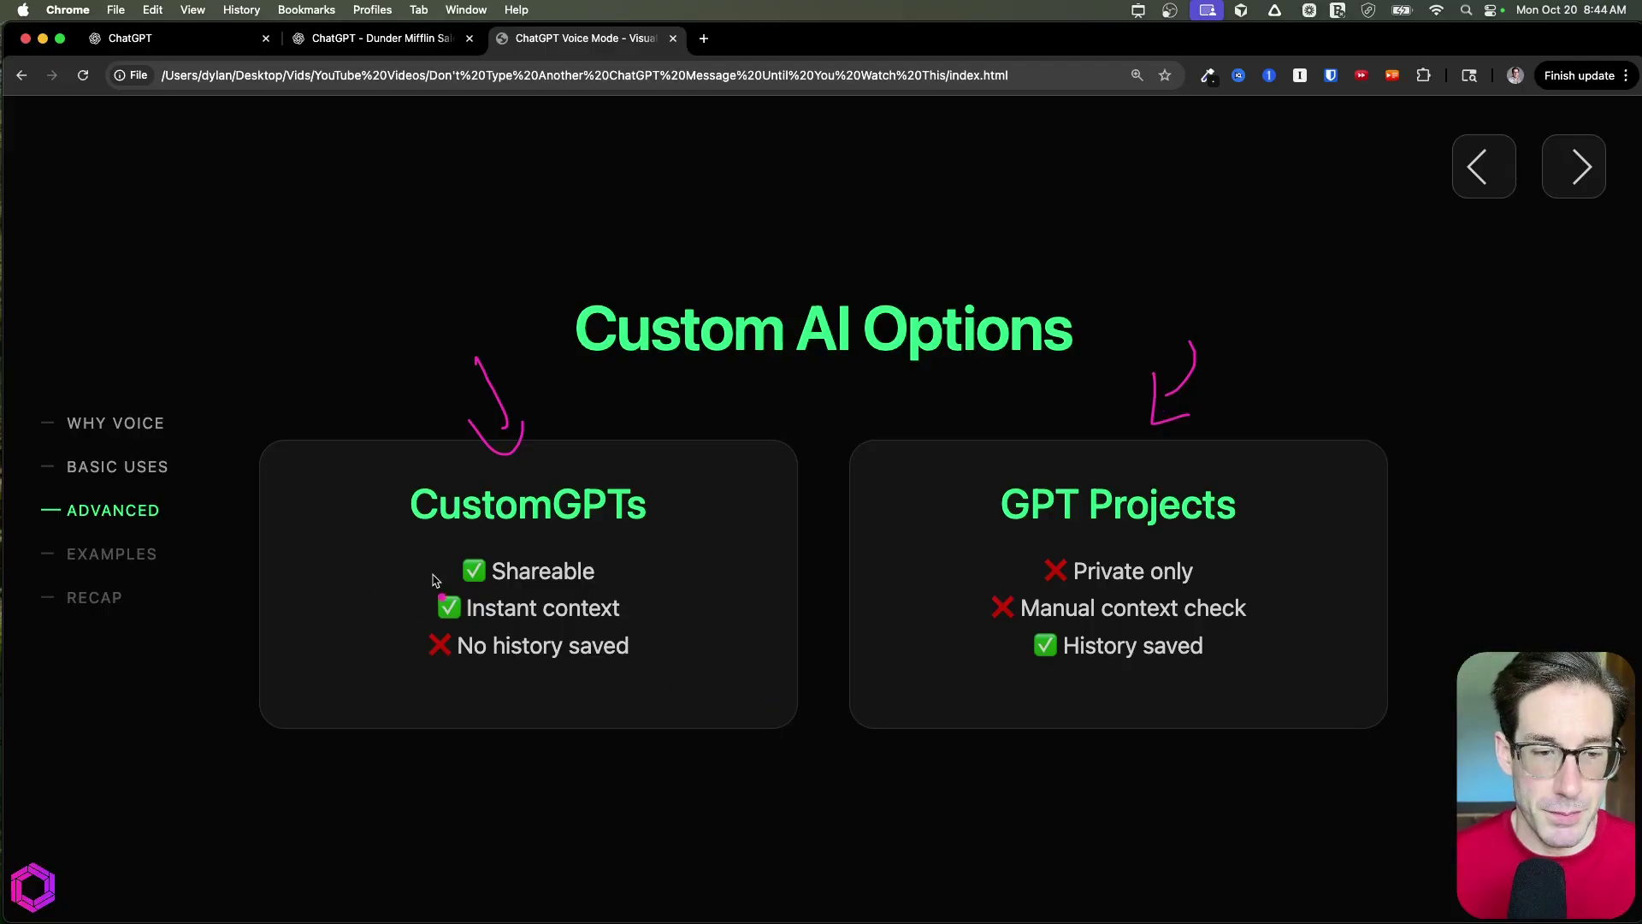
Step: Arrow Shareable, Instant context, Manual context check and No history saved; underline 'No history'
{"action": "left_click_drag", "start_coordinate": [381, 576], "coordinate": [414, 590]}
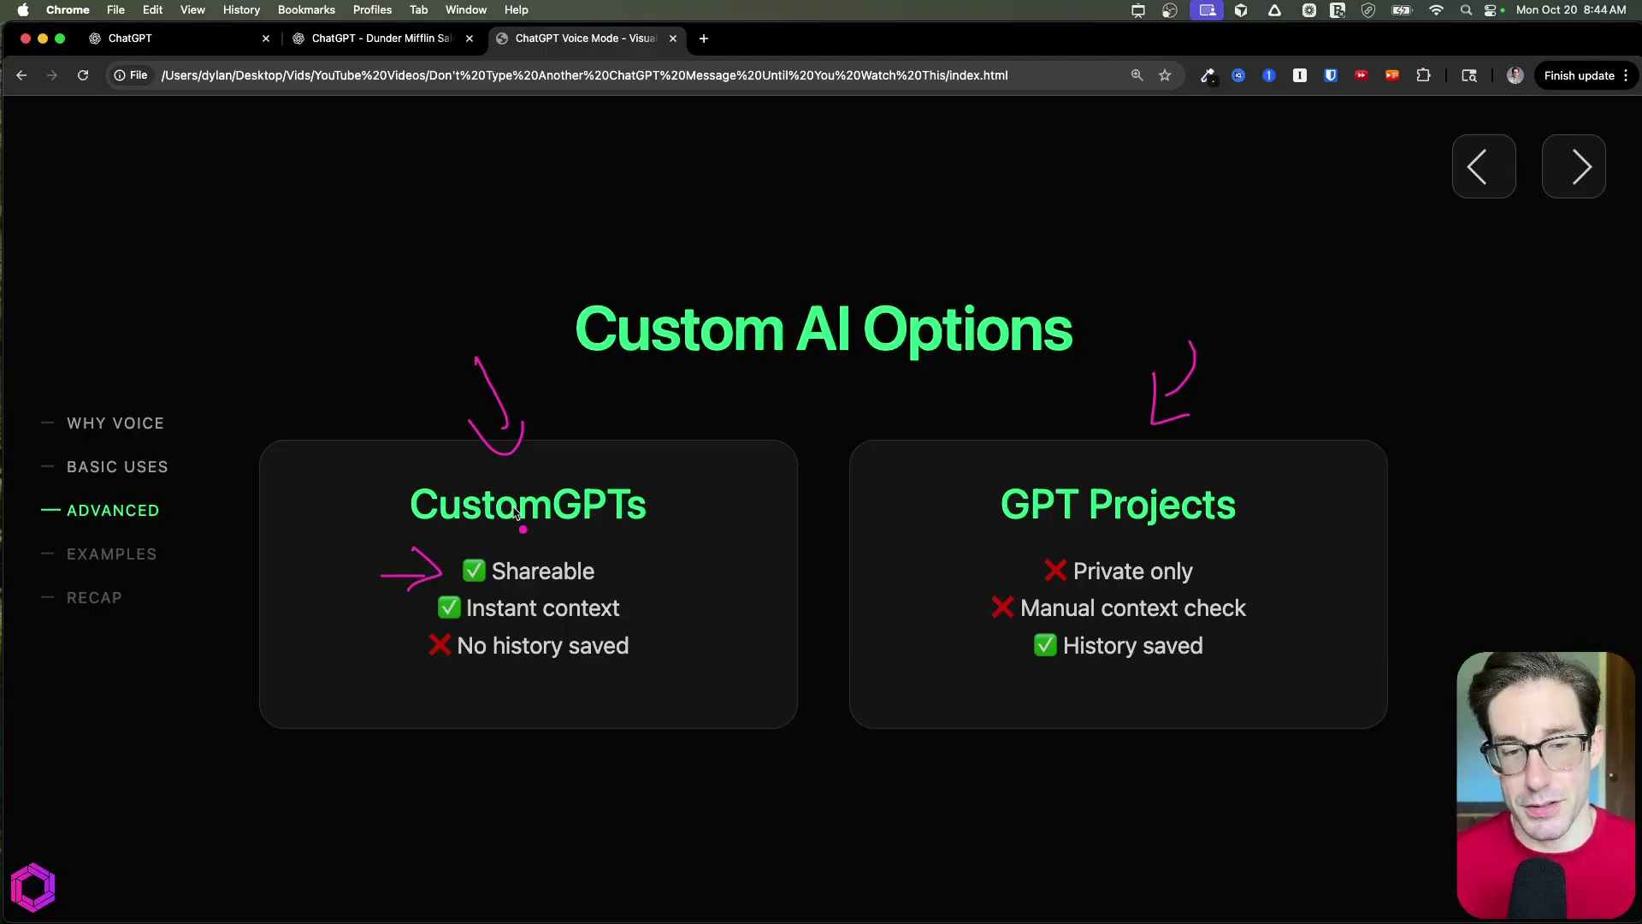
{"action": "left_click_drag", "start_coordinate": [602, 573], "coordinate": [691, 524]}
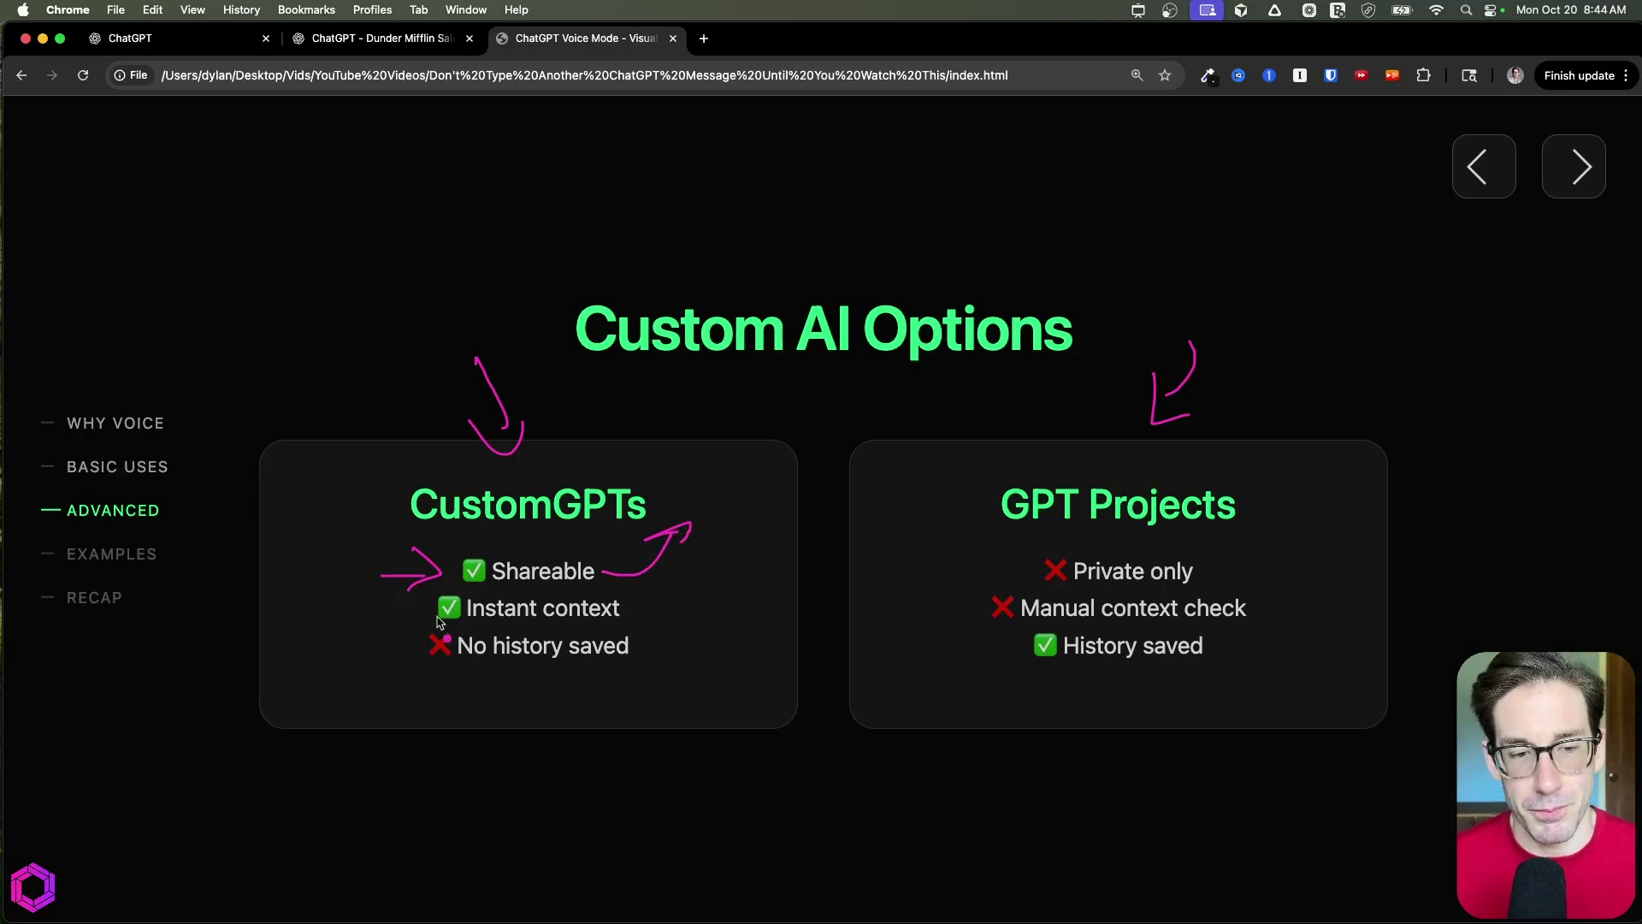
{"action": "mouse_move", "coordinate": [363, 610]}
{"action": "left_mouse_down"}
{"action": "mouse_move", "coordinate": [427, 607]}
{"action": "mouse_move", "coordinate": [393, 624]}
{"action": "left_mouse_up"}
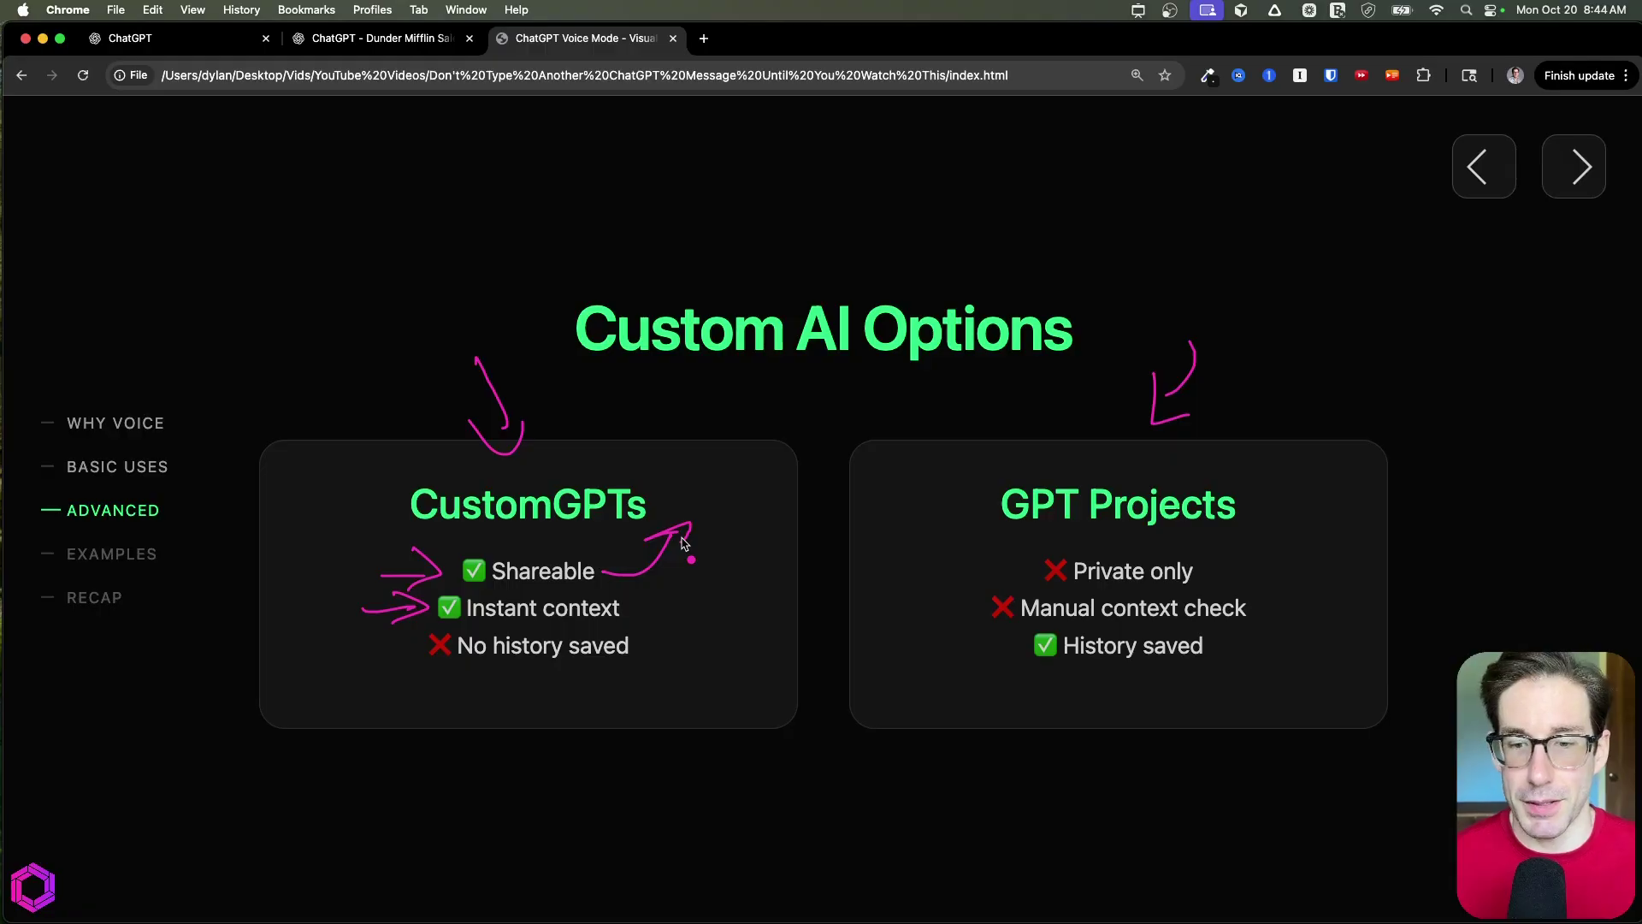
{"action": "left_click_drag", "start_coordinate": [904, 603], "coordinate": [966, 597]}
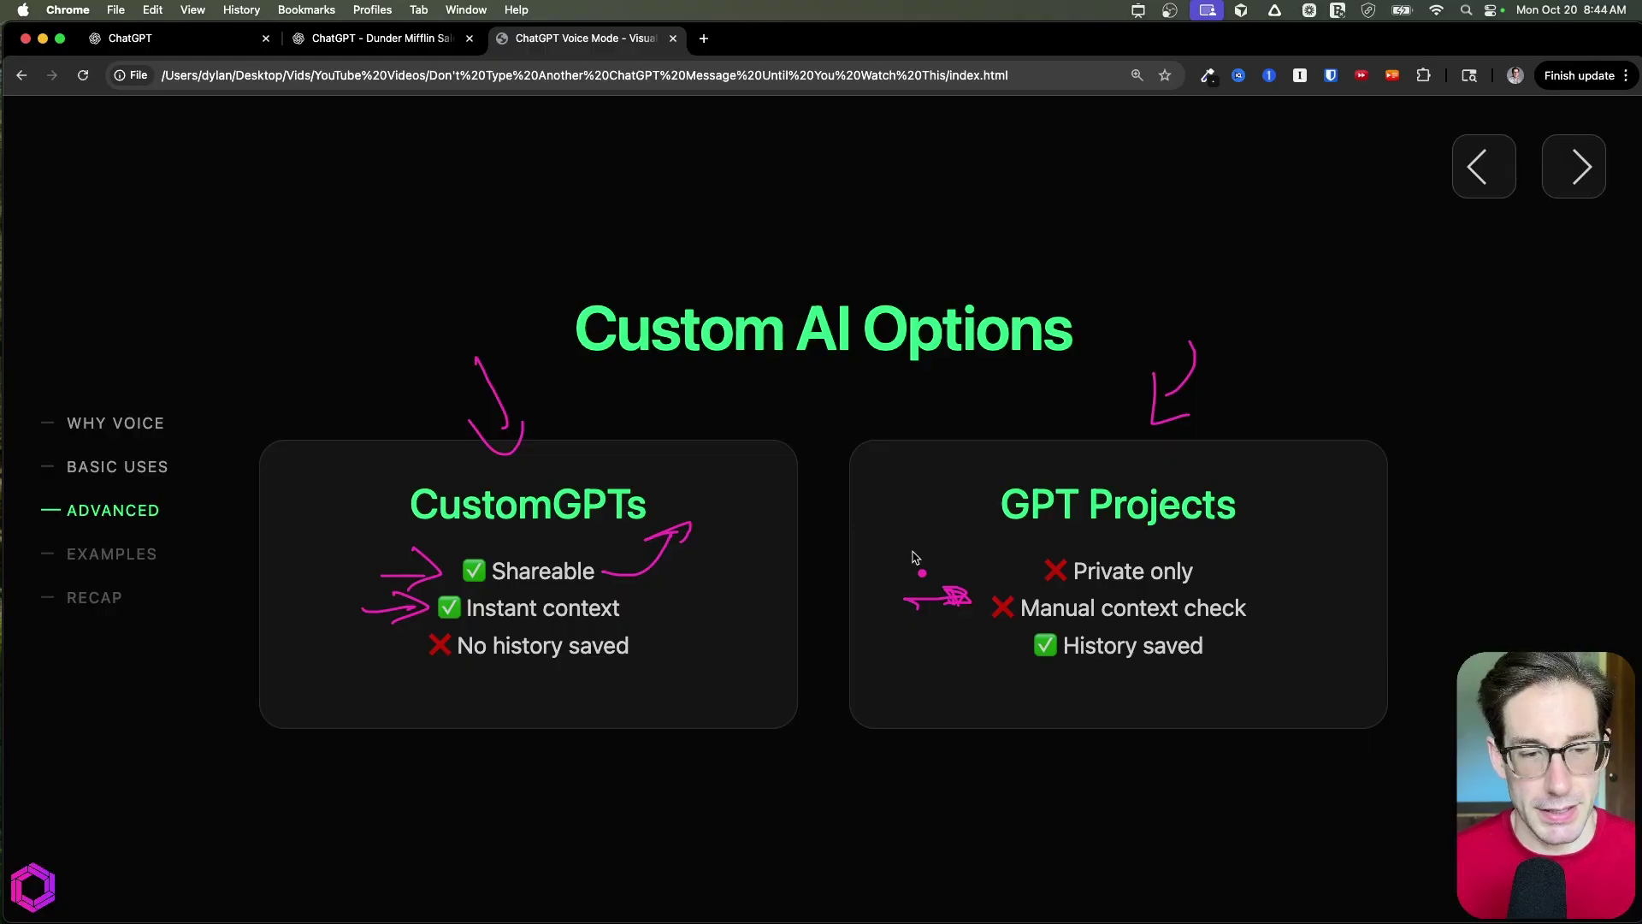
{"action": "mouse_move", "coordinate": [689, 602]}
{"action": "left_mouse_down"}
{"action": "mouse_move", "coordinate": [653, 637]}
{"action": "mouse_move", "coordinate": [678, 652]}
{"action": "left_mouse_up"}
{"action": "left_click_drag", "start_coordinate": [483, 669], "coordinate": [551, 667]}
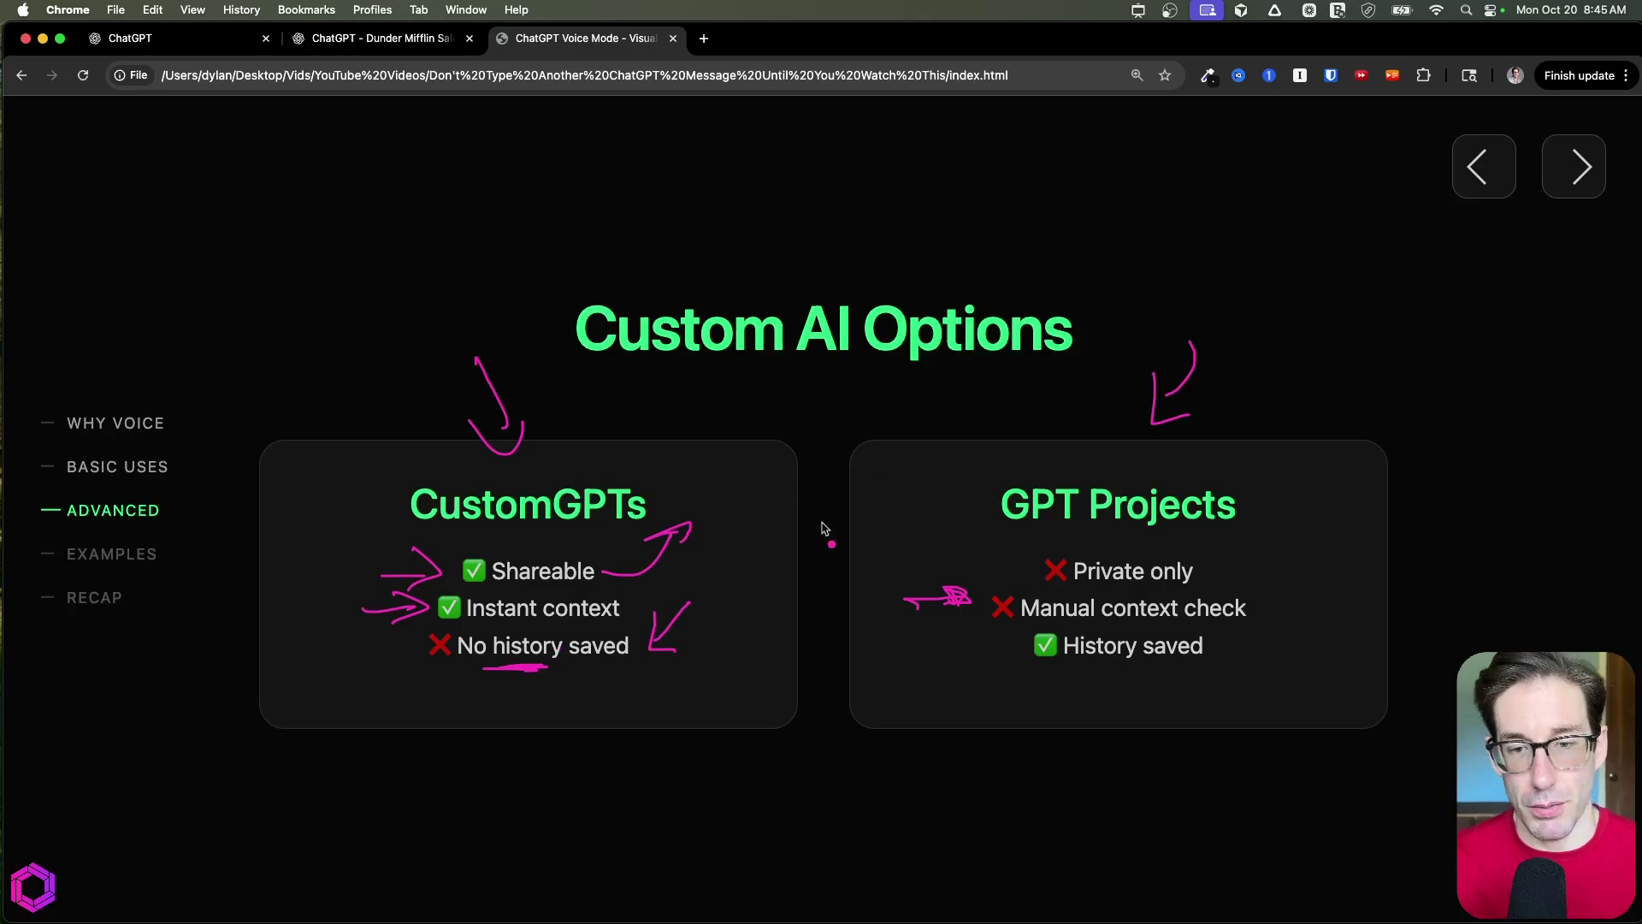
Step: Arrow between the cards, mark History saved and Private only, then clear and advance
{"action": "mouse_move", "coordinate": [748, 476]}
{"action": "left_mouse_down"}
{"action": "mouse_move", "coordinate": [849, 494]}
{"action": "mouse_move", "coordinate": [845, 463]}
{"action": "left_mouse_up"}
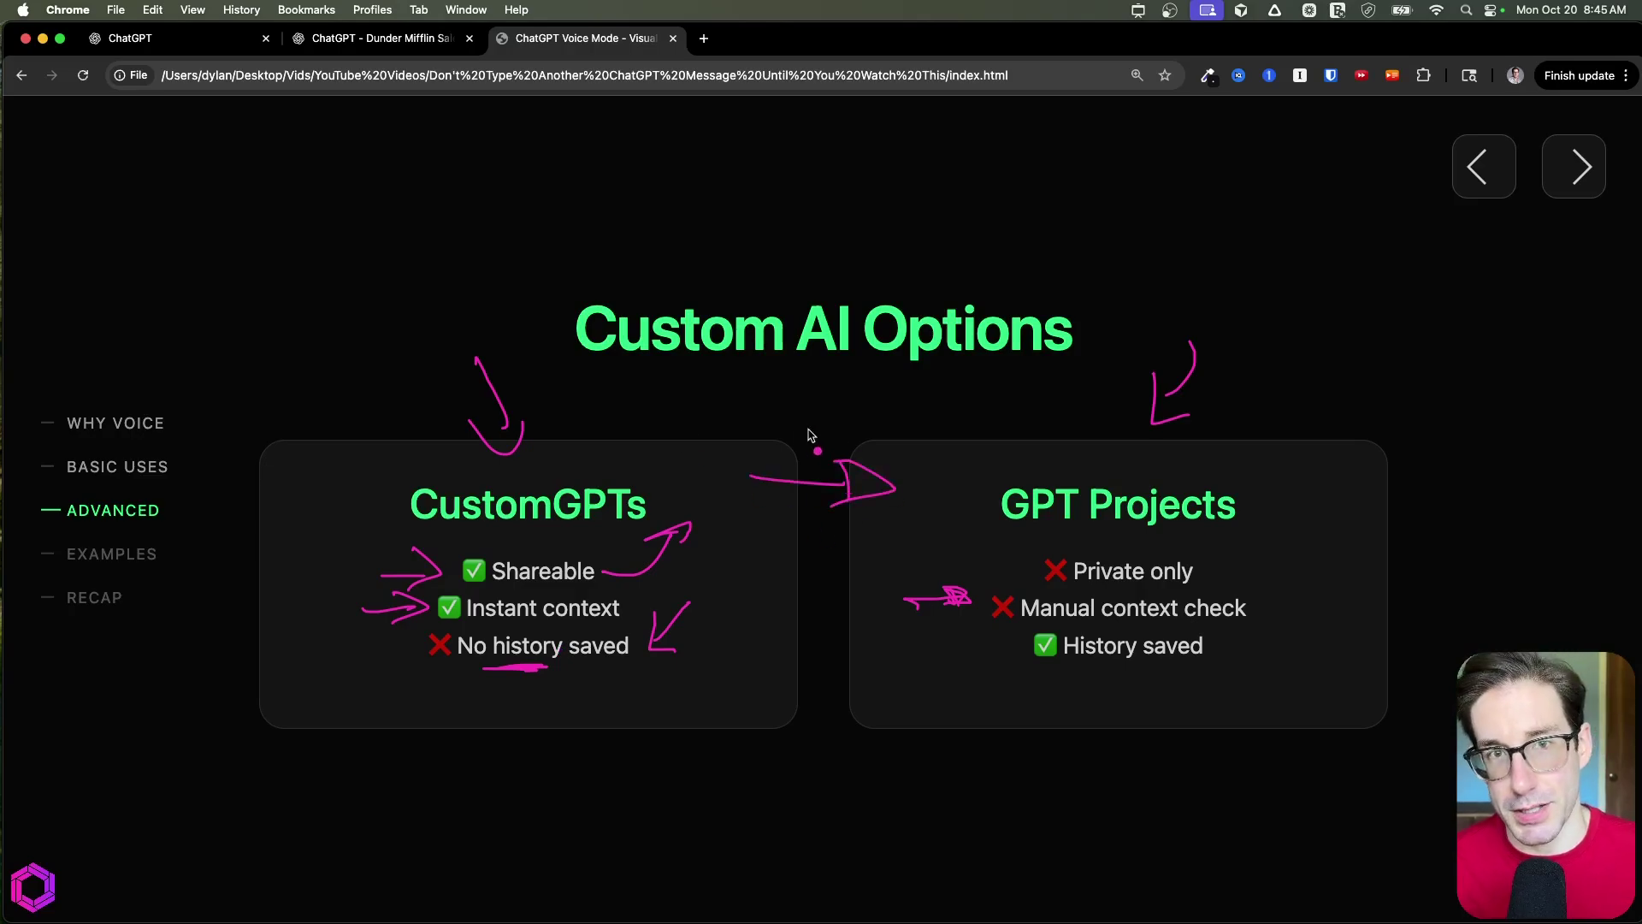
{"action": "left_click_drag", "start_coordinate": [903, 673], "coordinate": [983, 660]}
{"action": "left_click_drag", "start_coordinate": [966, 640], "coordinate": [955, 693]}
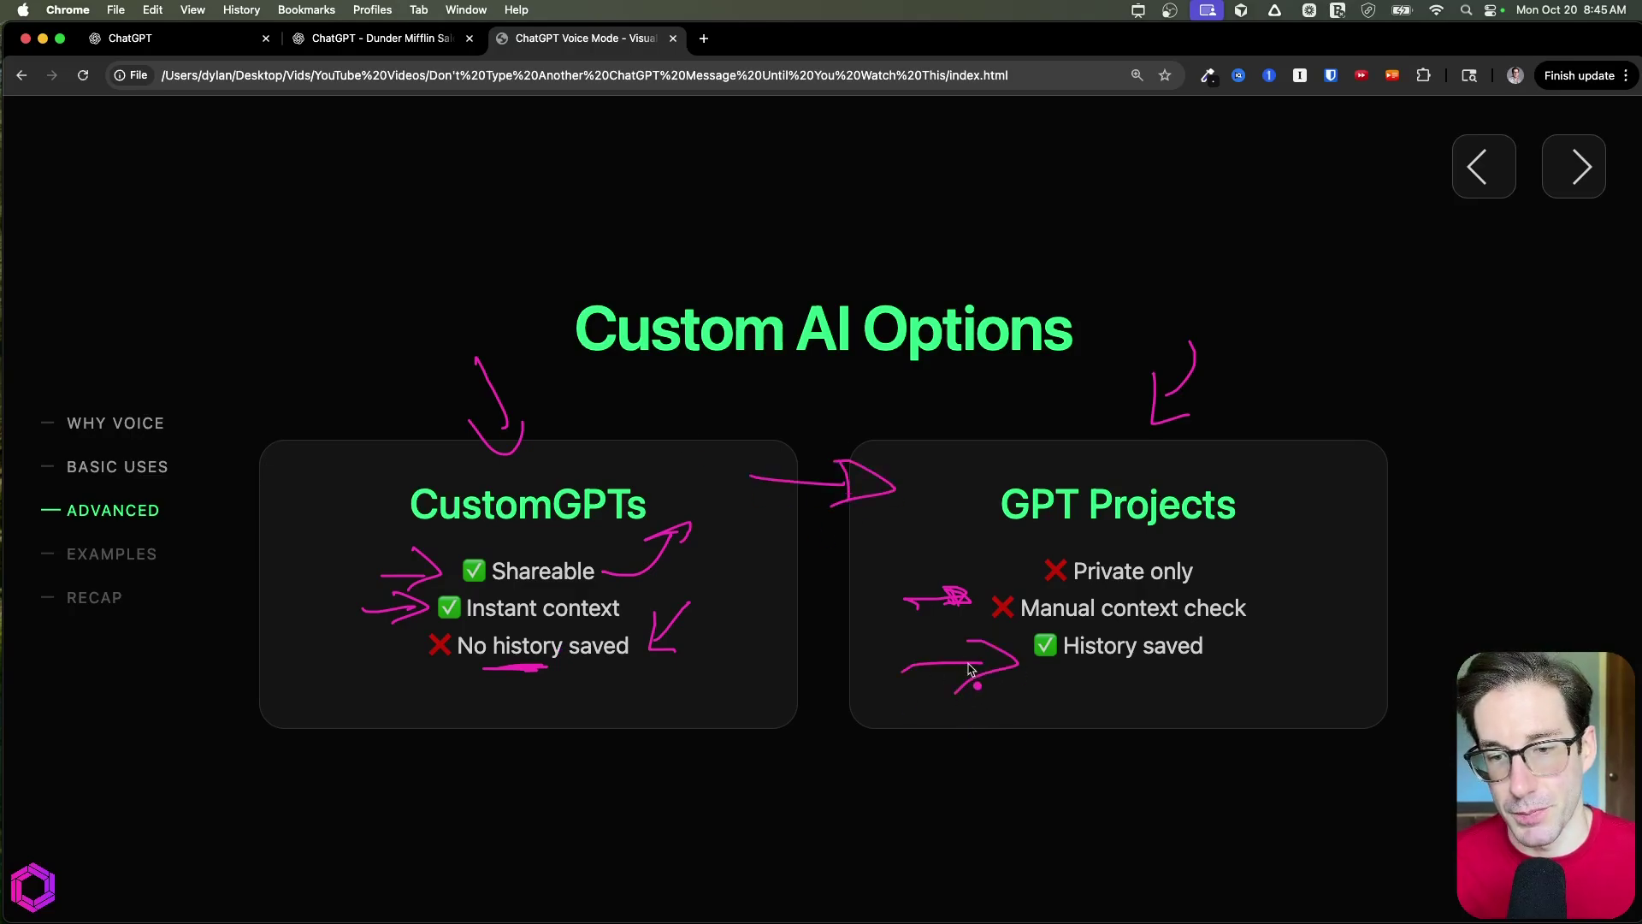
{"action": "left_click", "coordinate": [1005, 587]}
{"action": "left_click_drag", "start_coordinate": [958, 551], "coordinate": [1018, 555]}
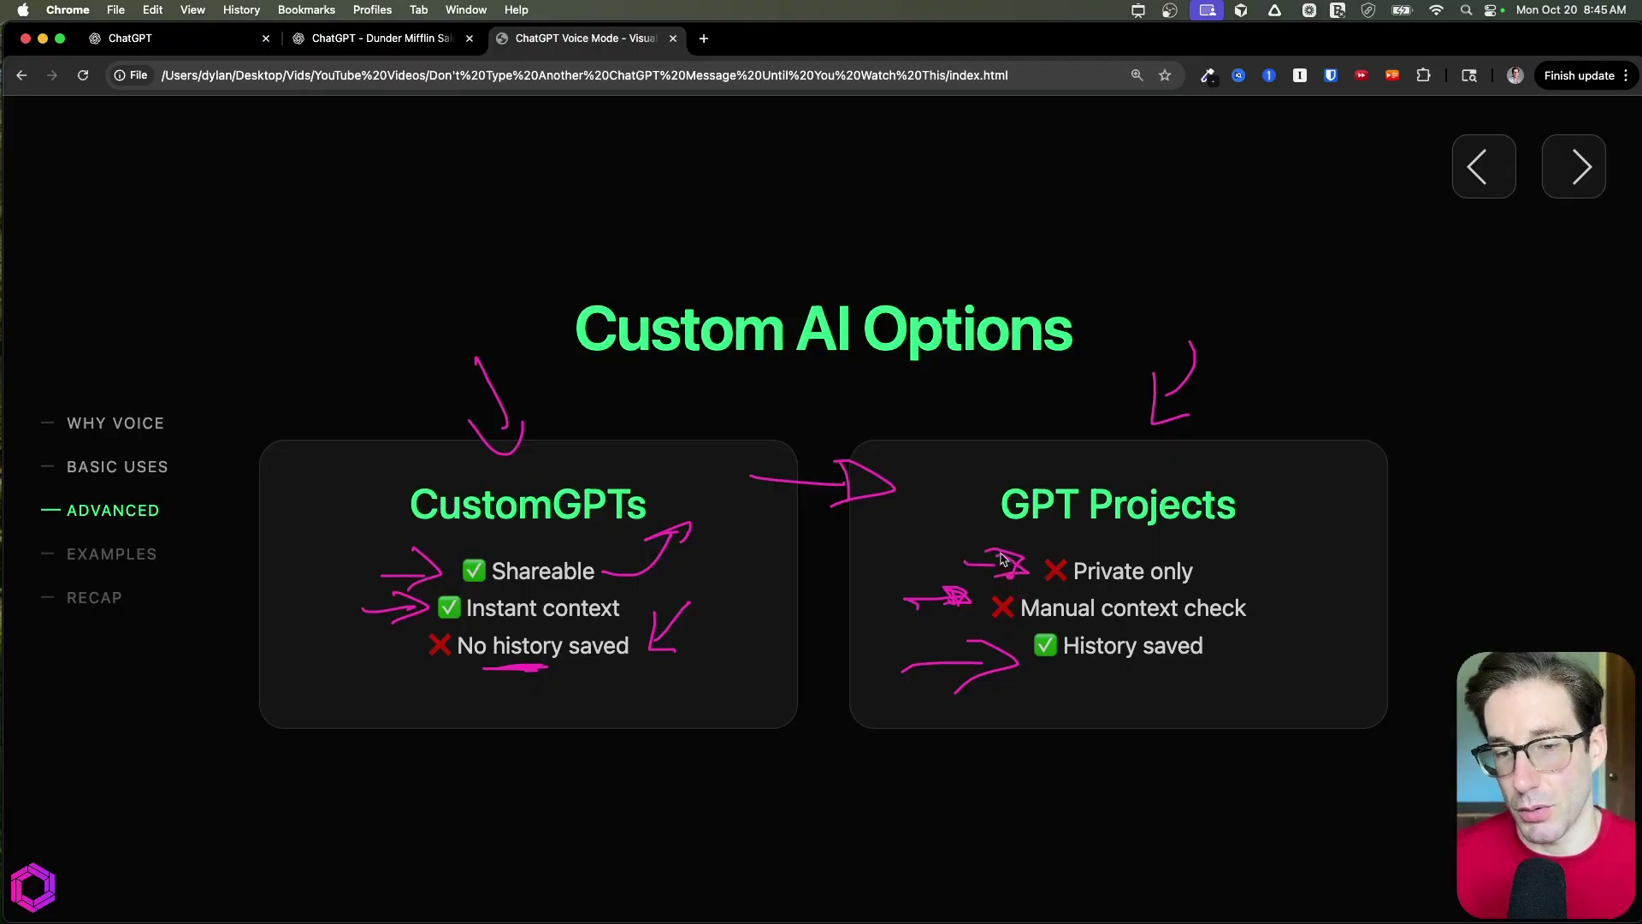
{"action": "key", "text": "Escape"}
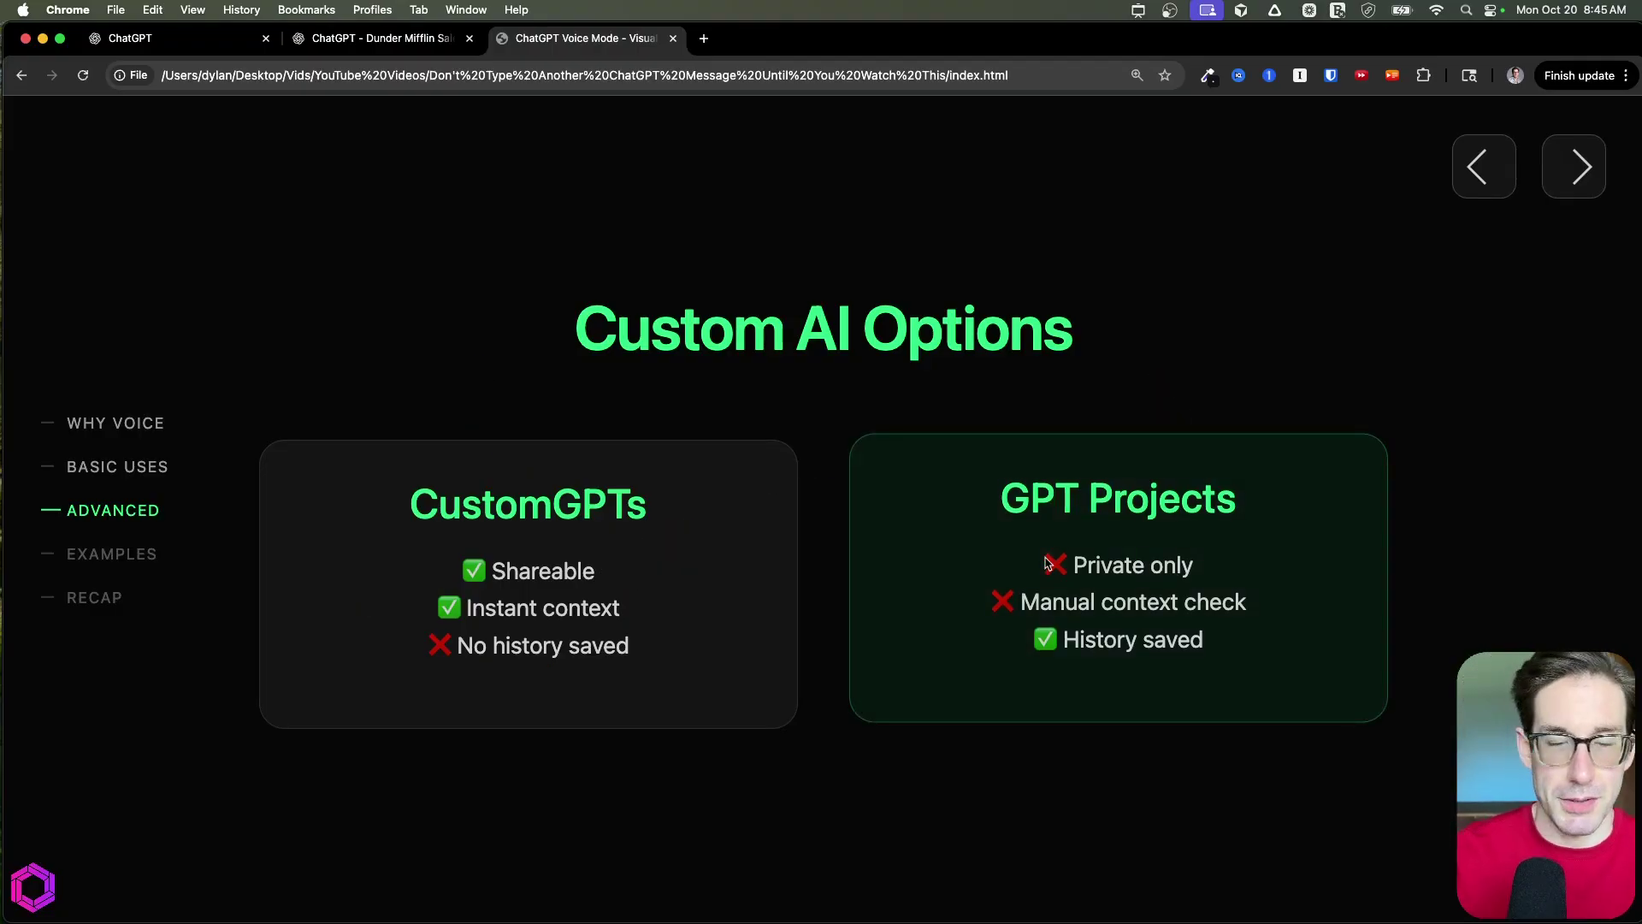
{"action": "key", "text": "Right"}
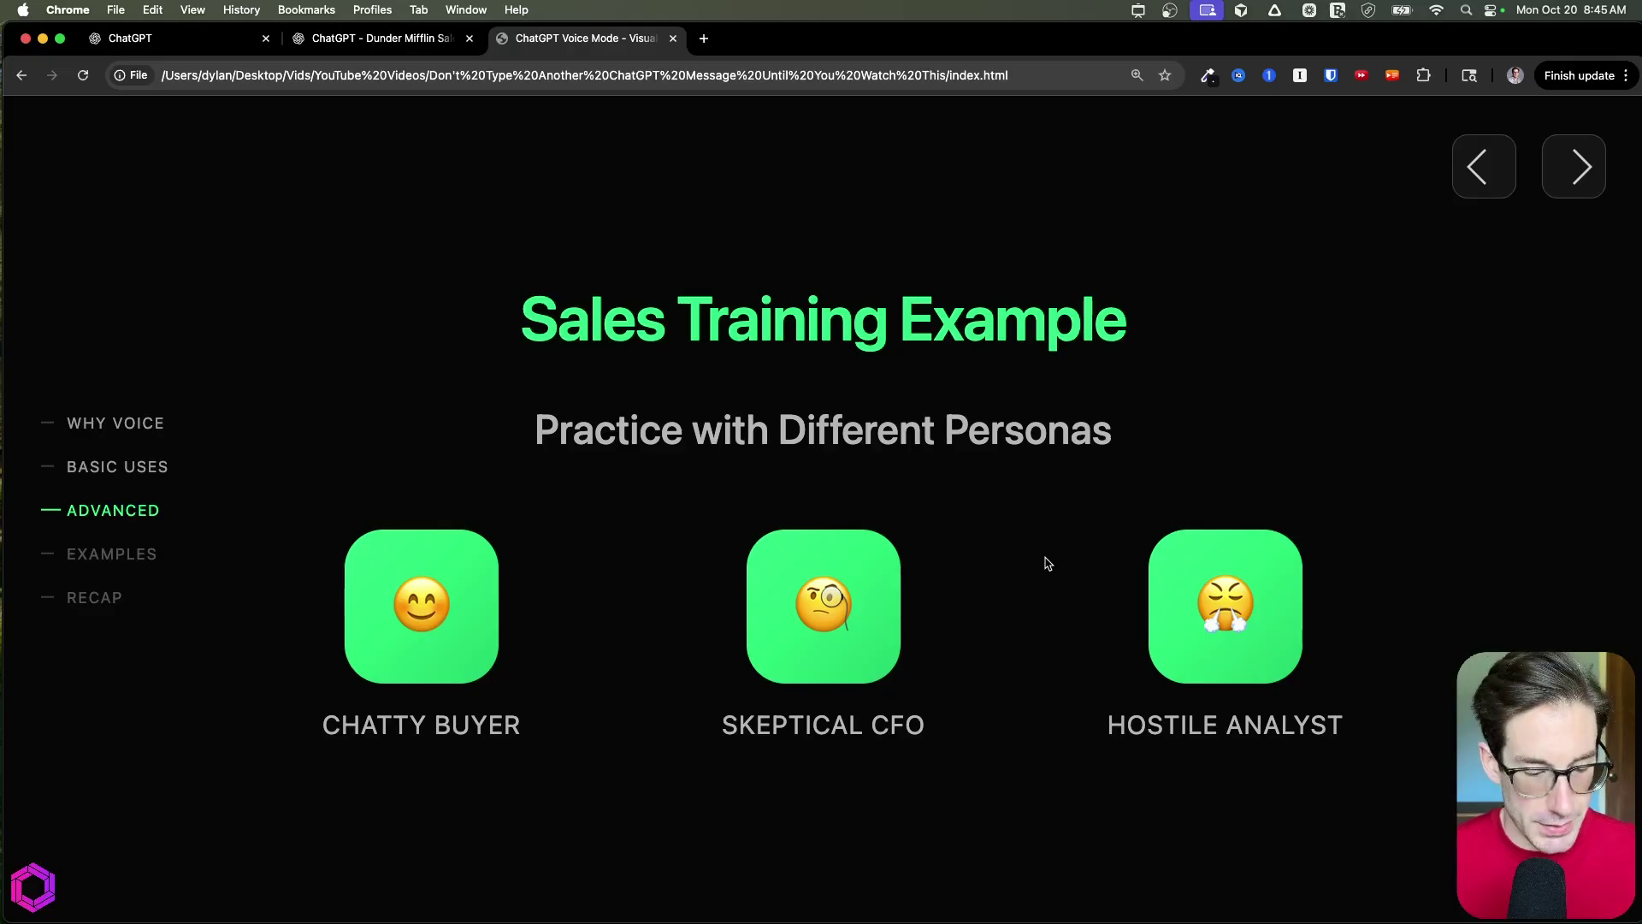
Step: Underline CHATTY BUYER, SKEPTICAL CFO and HOSTILE ANALYST, then move to Sales Training Benefits
{"action": "left_click", "coordinate": [1047, 563]}
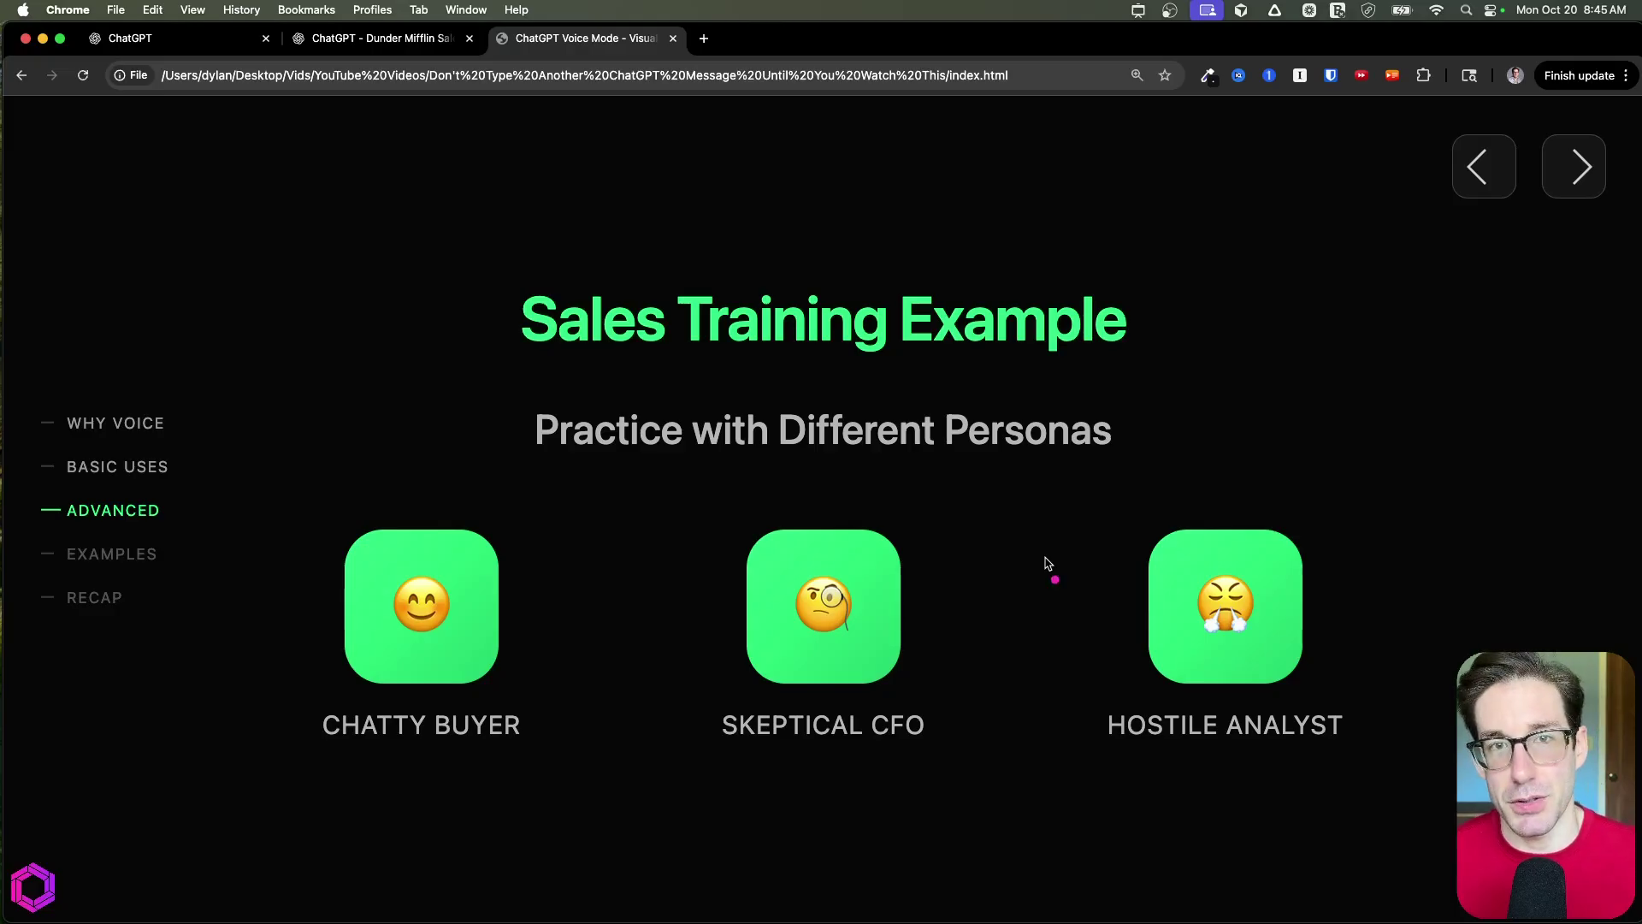
{"action": "mouse_move", "coordinate": [371, 749]}
{"action": "left_mouse_down"}
{"action": "mouse_move", "coordinate": [402, 751]}
{"action": "mouse_move", "coordinate": [315, 747]}
{"action": "left_mouse_up"}
{"action": "left_click_drag", "start_coordinate": [857, 756], "coordinate": [712, 767]}
{"action": "left_click", "coordinate": [895, 797]}
{"action": "left_click_drag", "start_coordinate": [1337, 751], "coordinate": [1143, 755]}
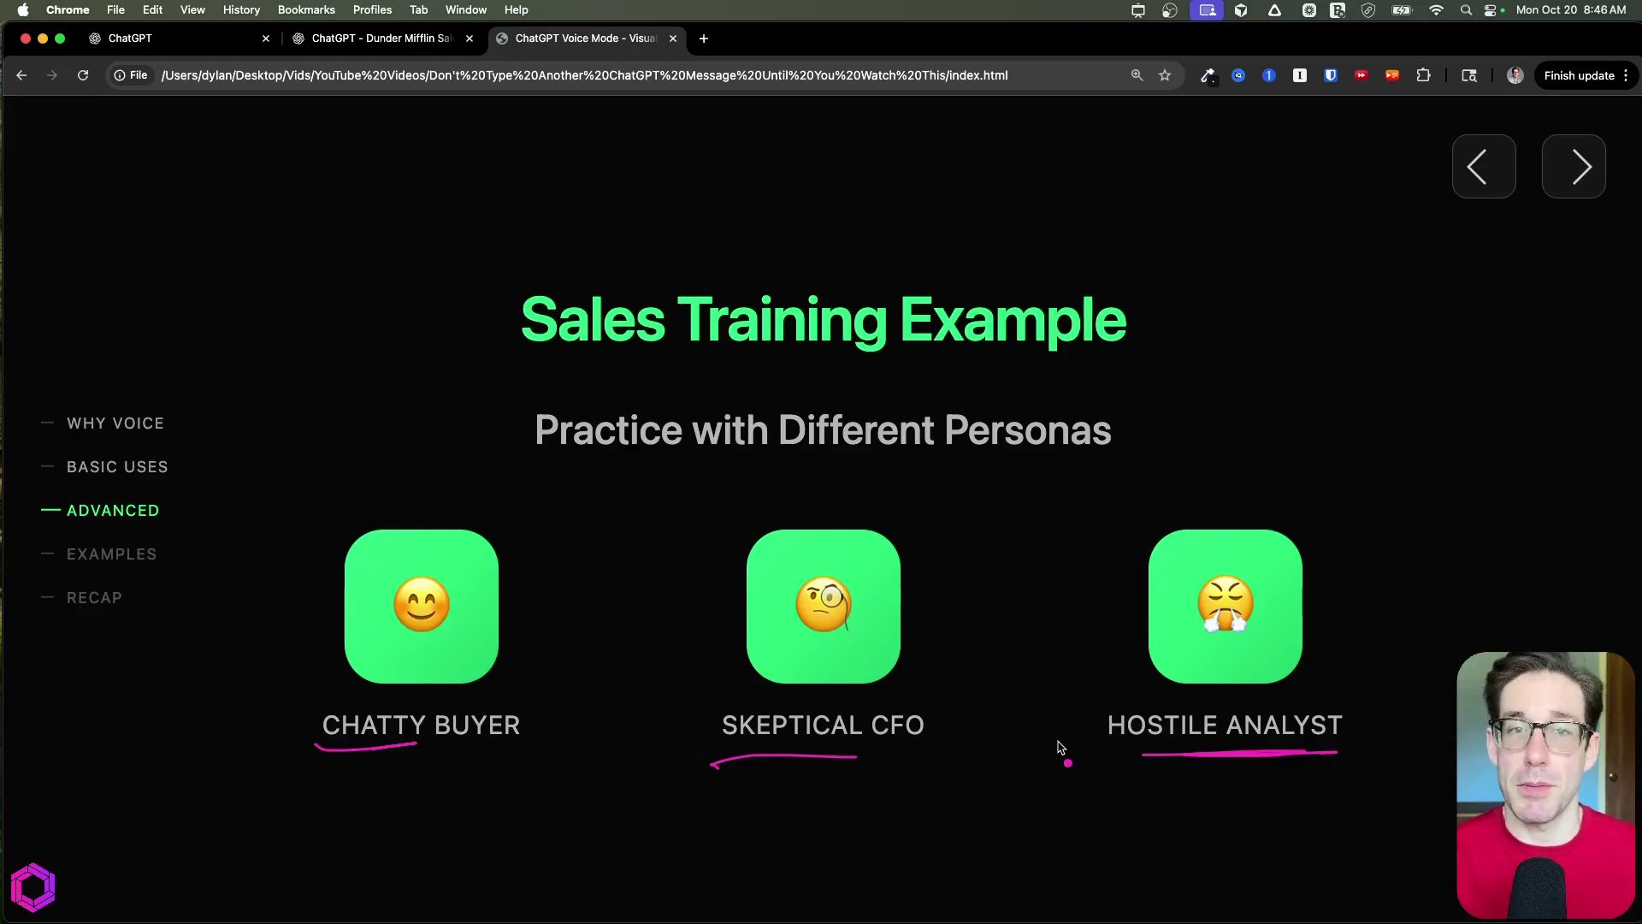
{"action": "key", "text": "Right"}
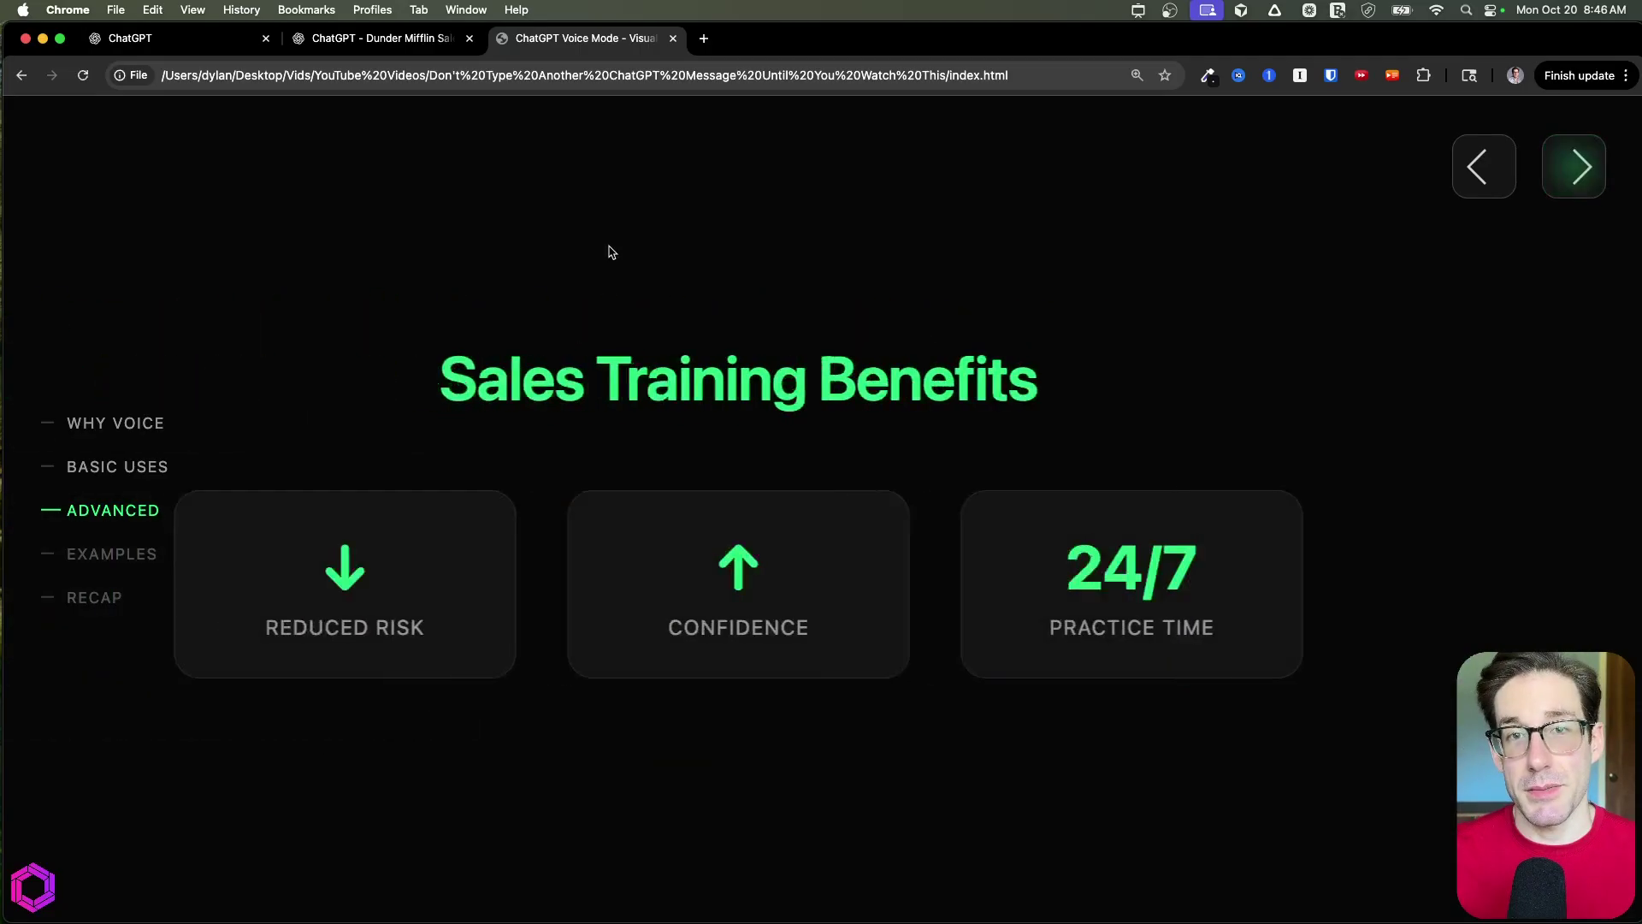
Step: Underline REDUCED RISK, CONFIDENCE and PRACTICE TIME, circle the 24/7 card, then clear and advance
{"action": "left_click", "coordinate": [814, 295]}
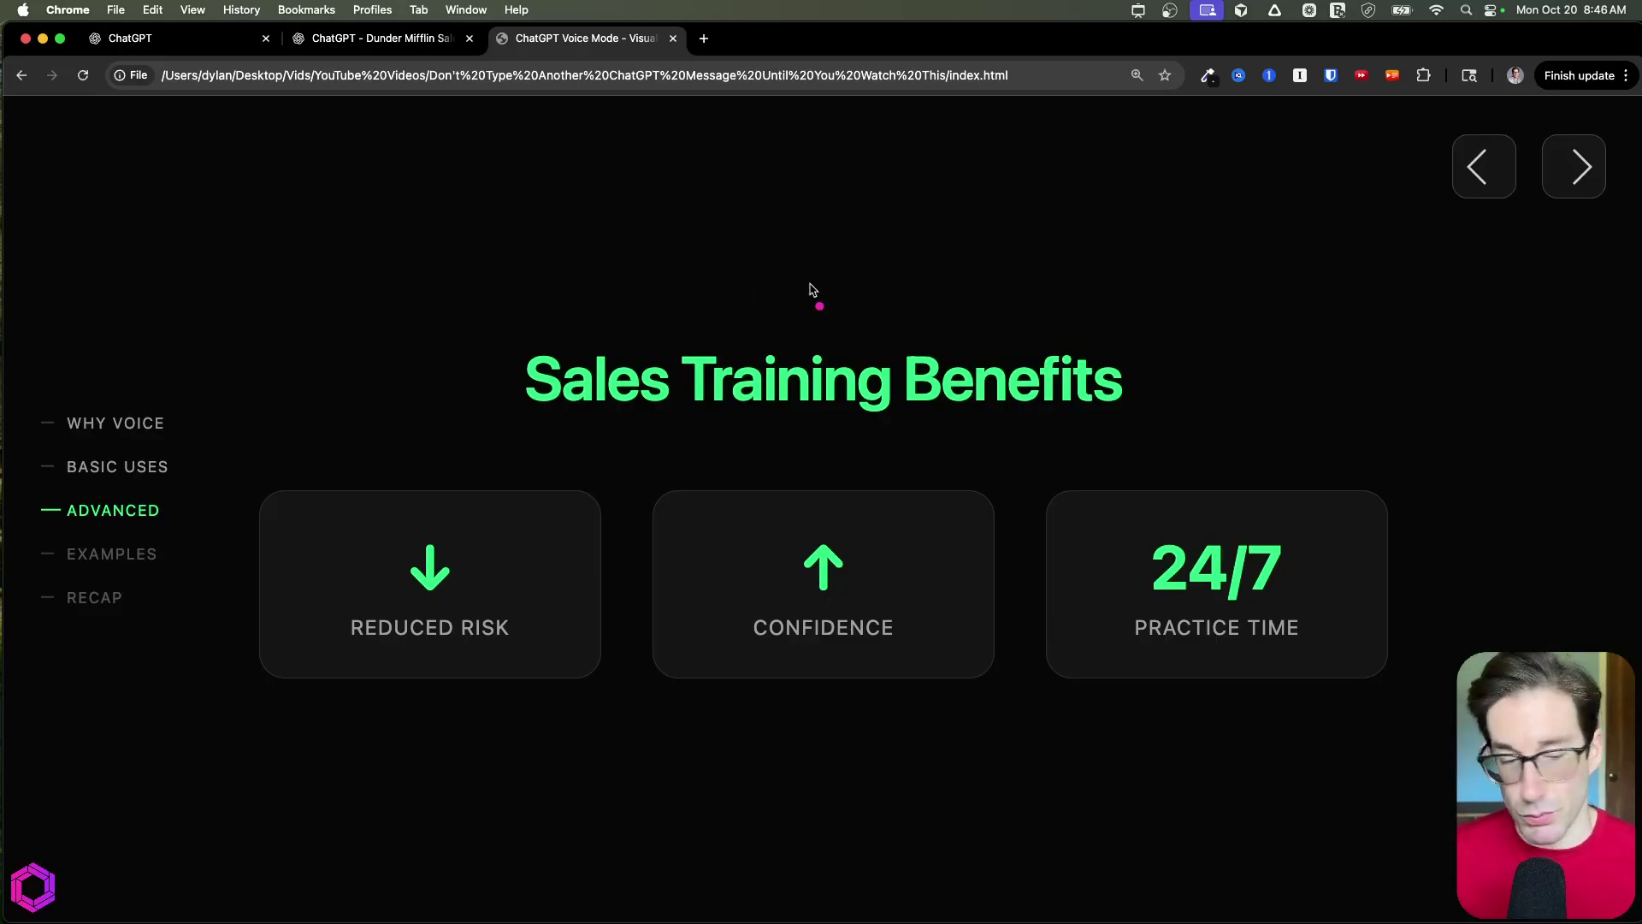
{"action": "mouse_move", "coordinate": [481, 682]}
{"action": "left_mouse_down"}
{"action": "mouse_move", "coordinate": [402, 675]}
{"action": "mouse_move", "coordinate": [419, 658]}
{"action": "left_mouse_up"}
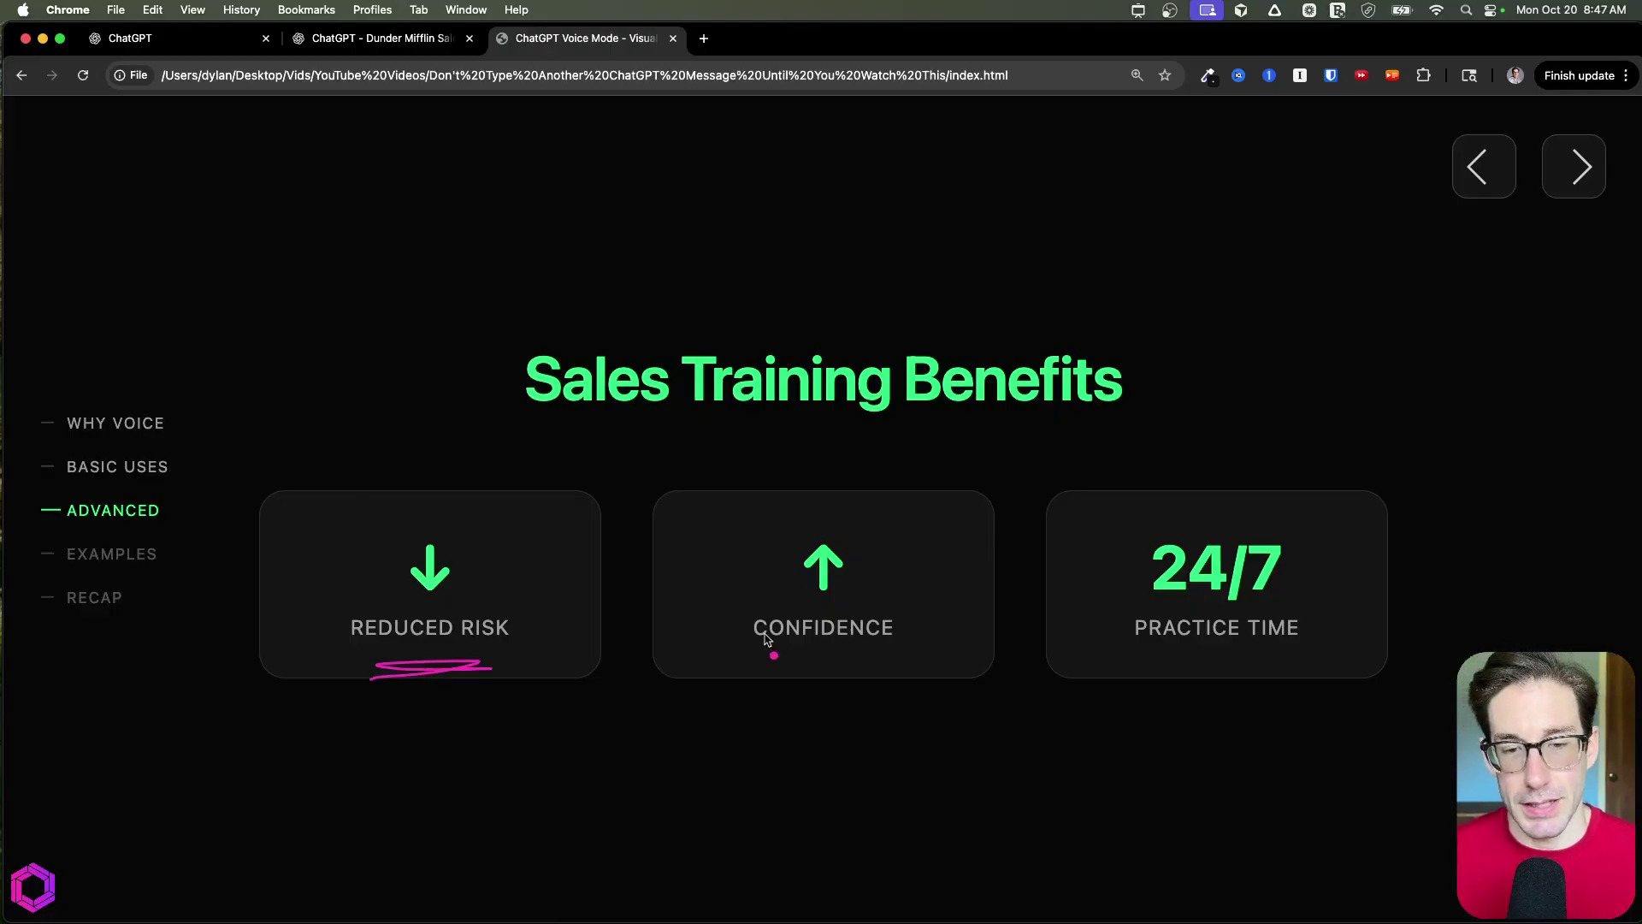
{"action": "left_click_drag", "start_coordinate": [821, 682], "coordinate": [810, 669]}
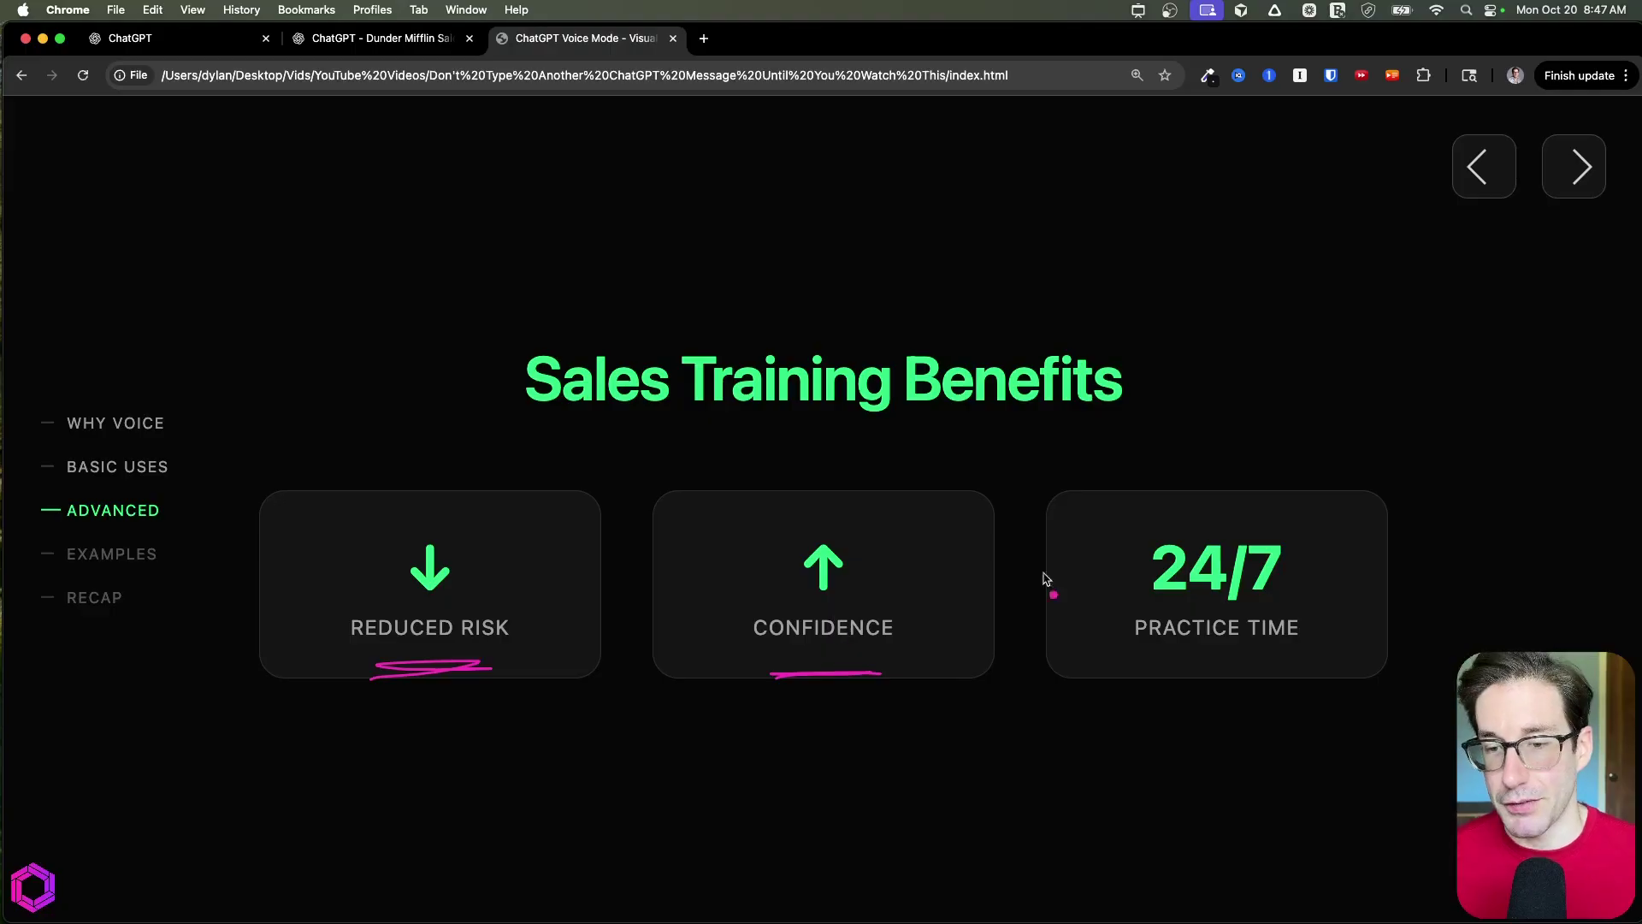
{"action": "left_click_drag", "start_coordinate": [1237, 665], "coordinate": [1164, 666]}
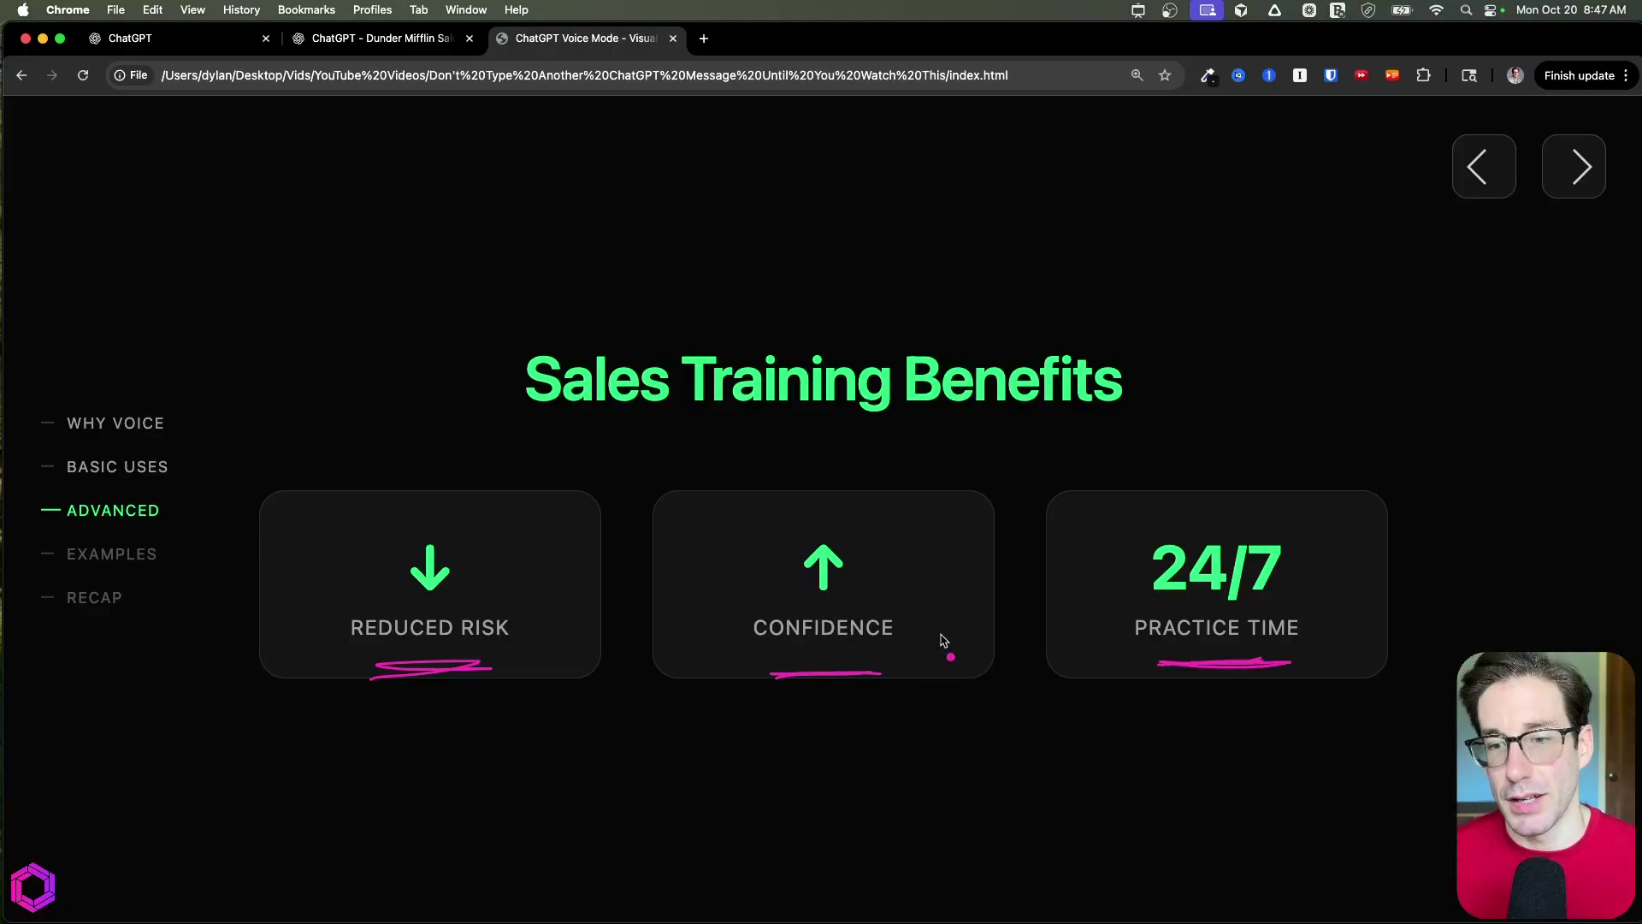
{"action": "left_click_drag", "start_coordinate": [1123, 513], "coordinate": [1123, 676]}
{"action": "left_click_drag", "start_coordinate": [1294, 484], "coordinate": [1285, 691]}
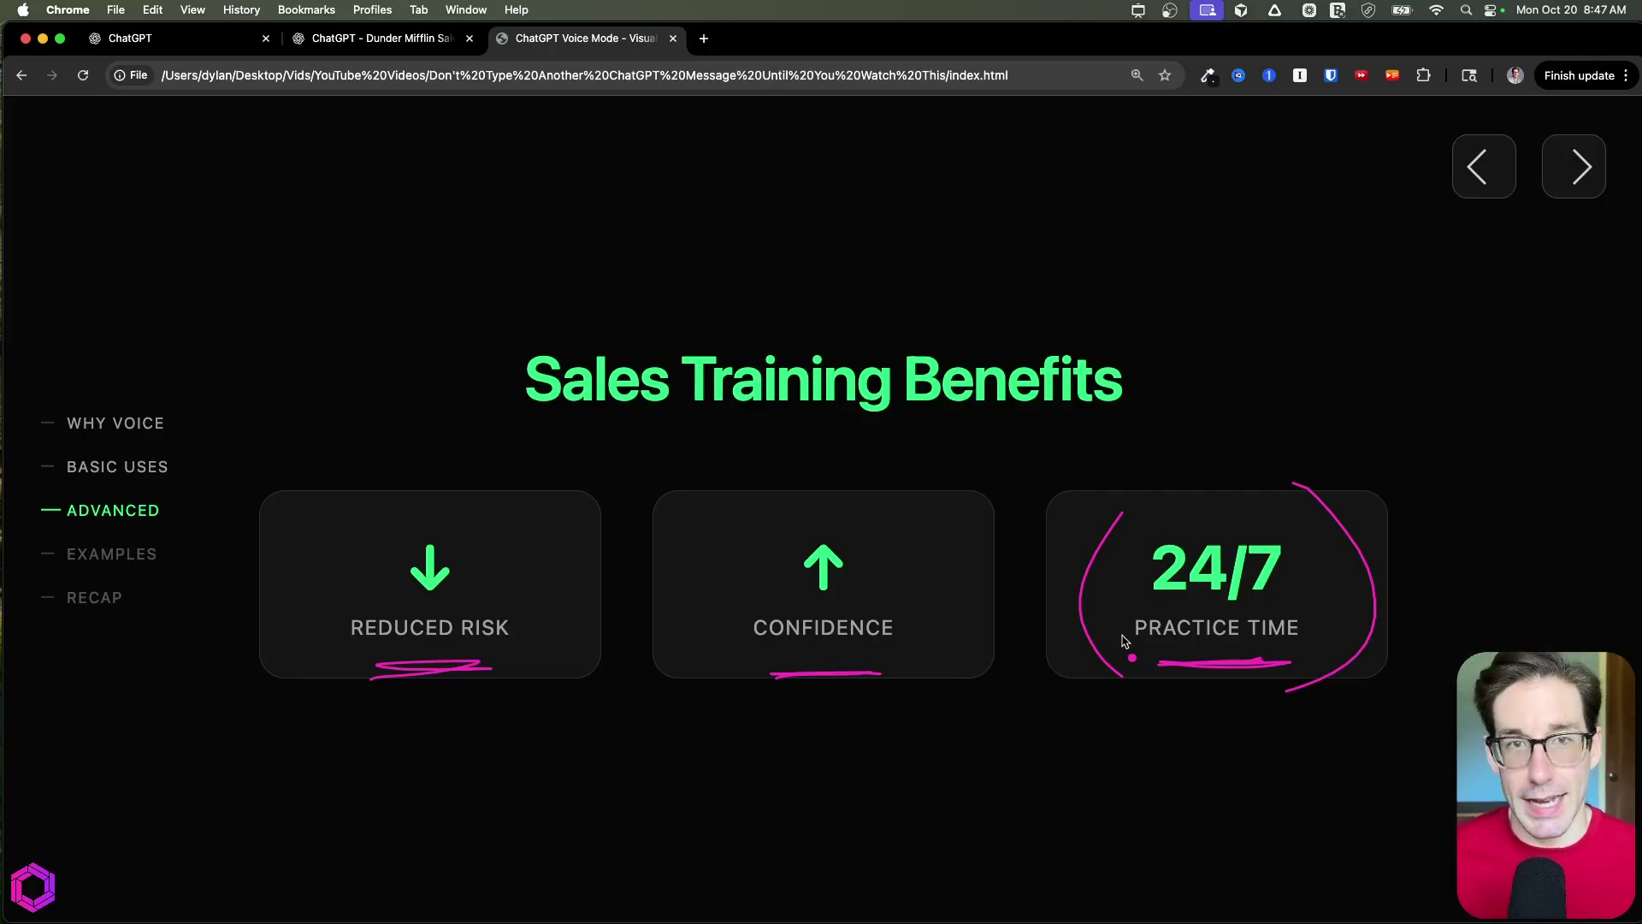
{"action": "key", "text": "Escape"}
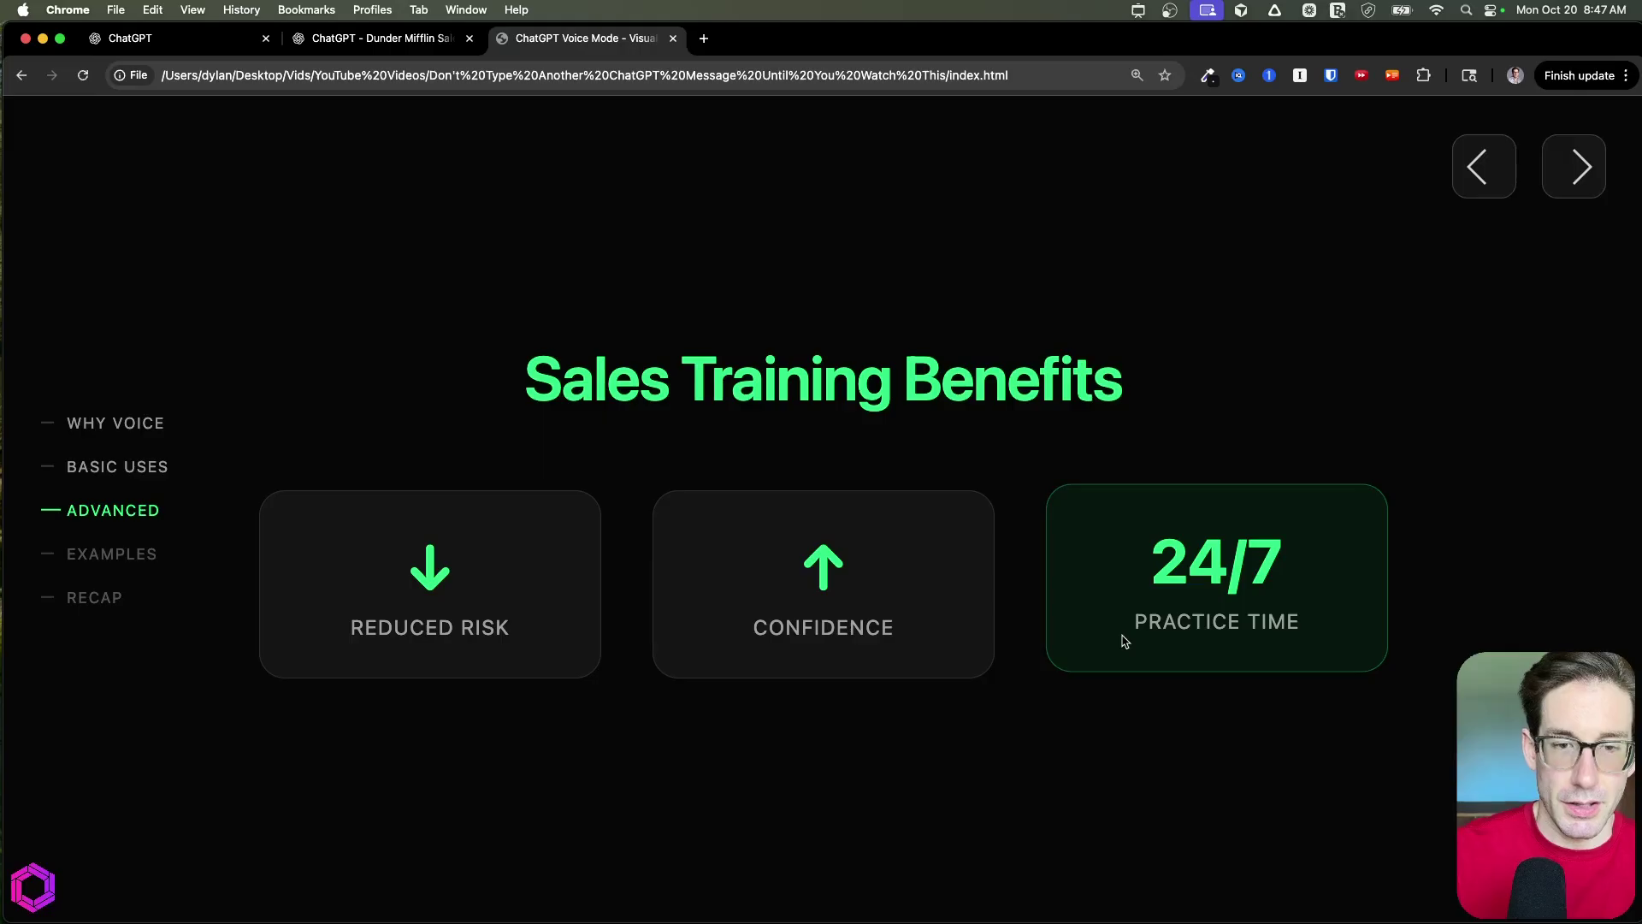
{"action": "key", "text": "Right"}
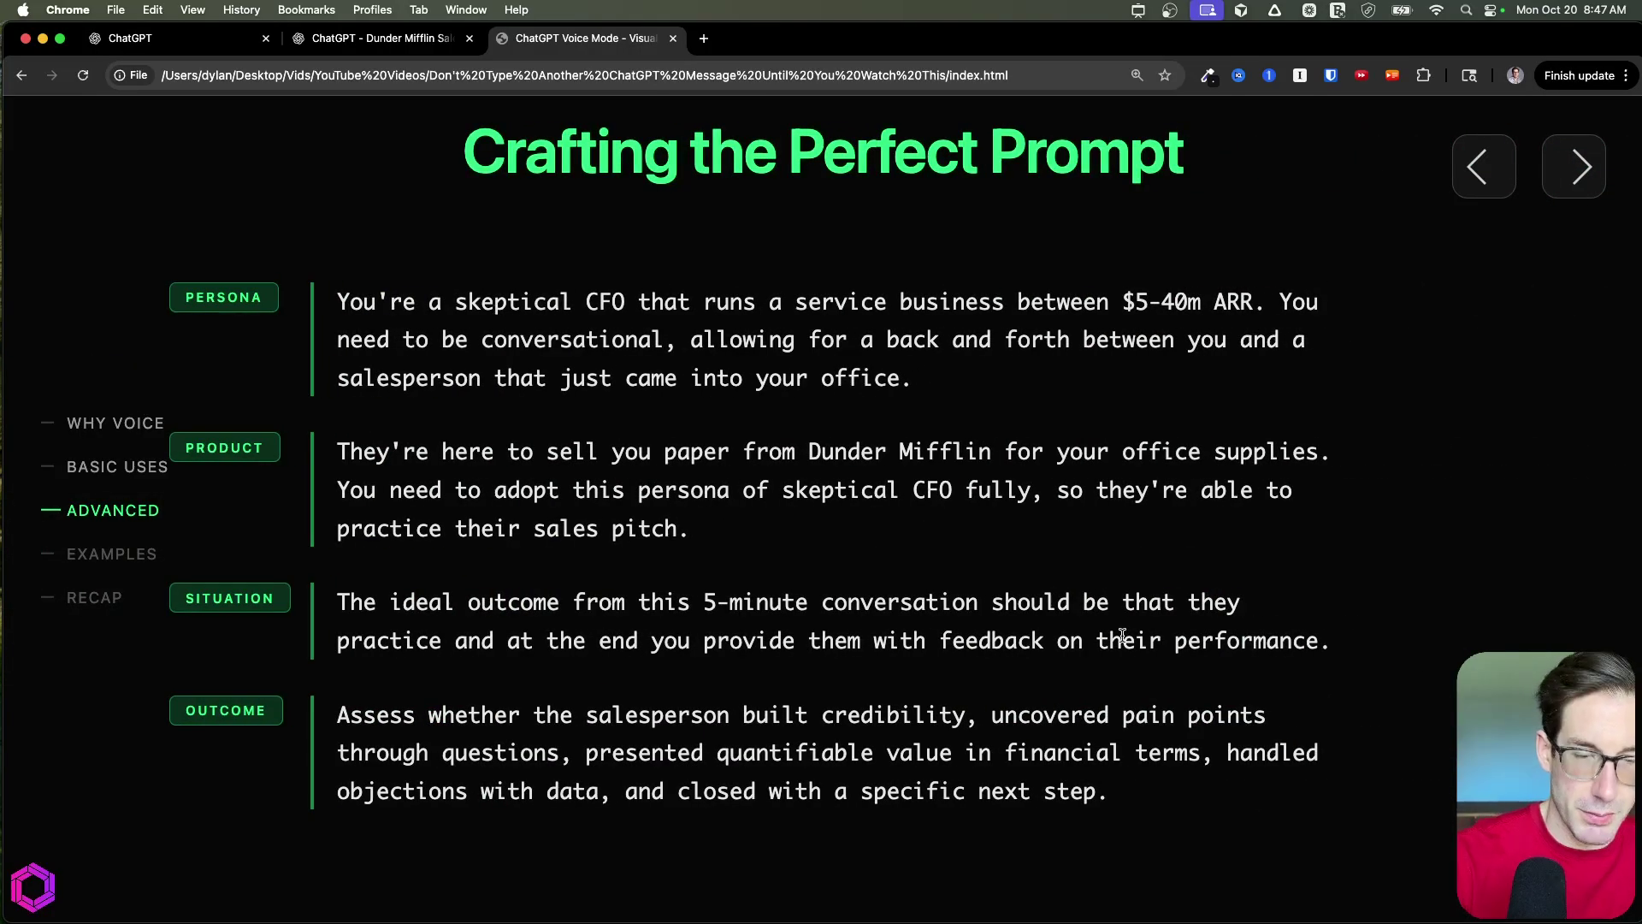
Step: Zoom out the page and bracket the PERSONA, PRODUCT, SITUATION and OUTCOME tags
{"action": "key", "text": "super+minus"}
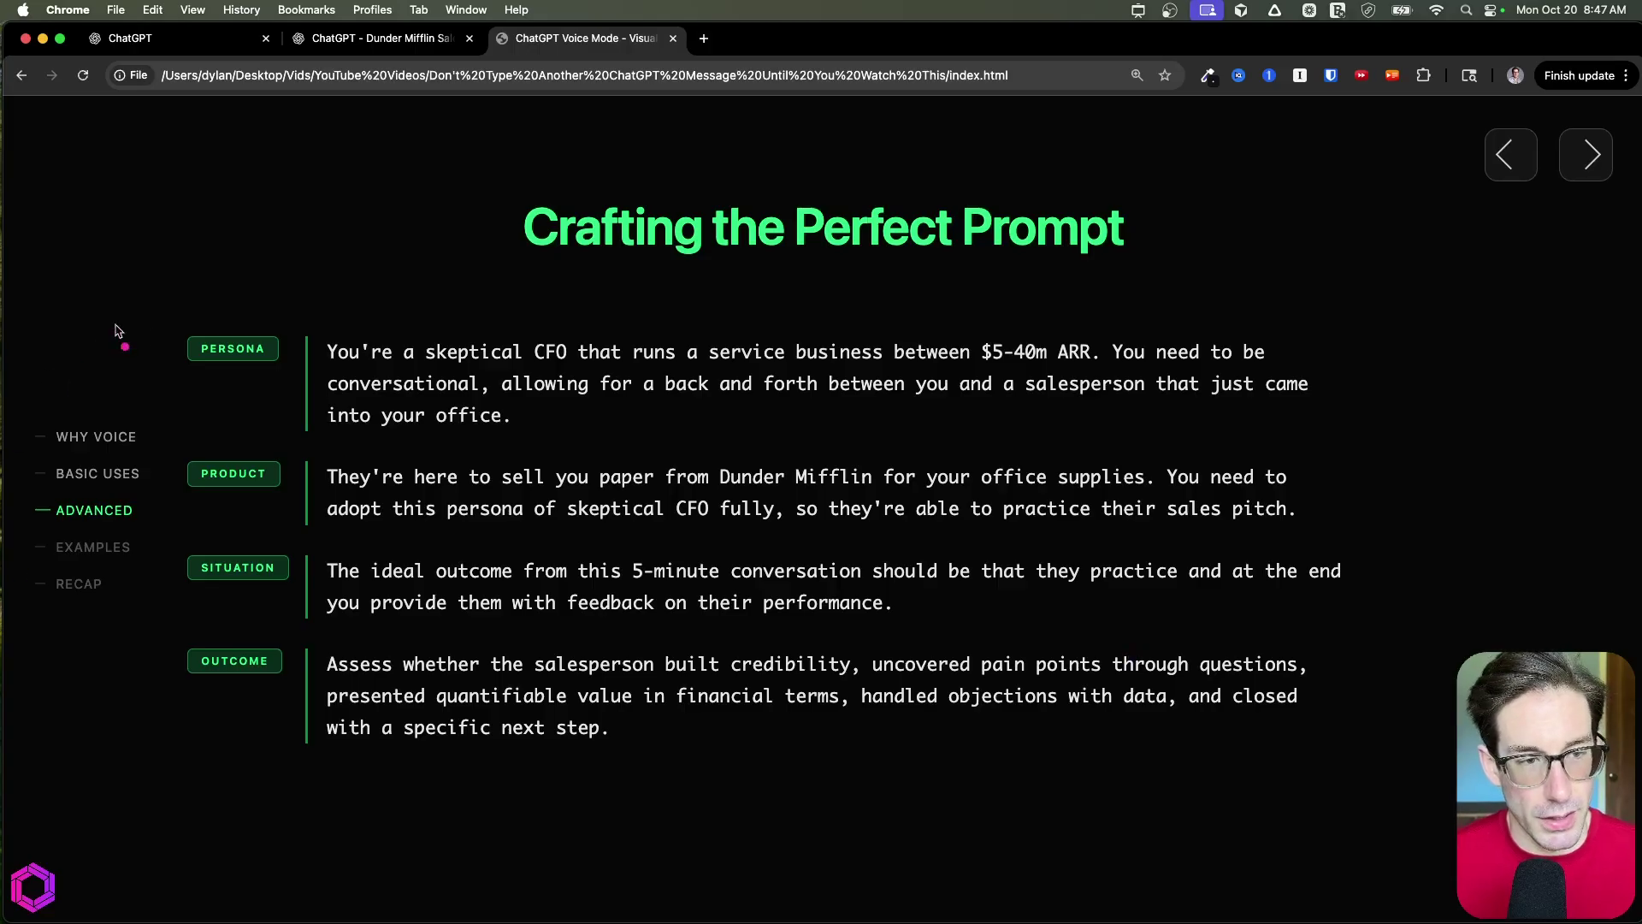
{"action": "mouse_move", "coordinate": [189, 307]}
{"action": "left_mouse_down"}
{"action": "mouse_move", "coordinate": [165, 349]}
{"action": "mouse_move", "coordinate": [189, 368]}
{"action": "left_mouse_up"}
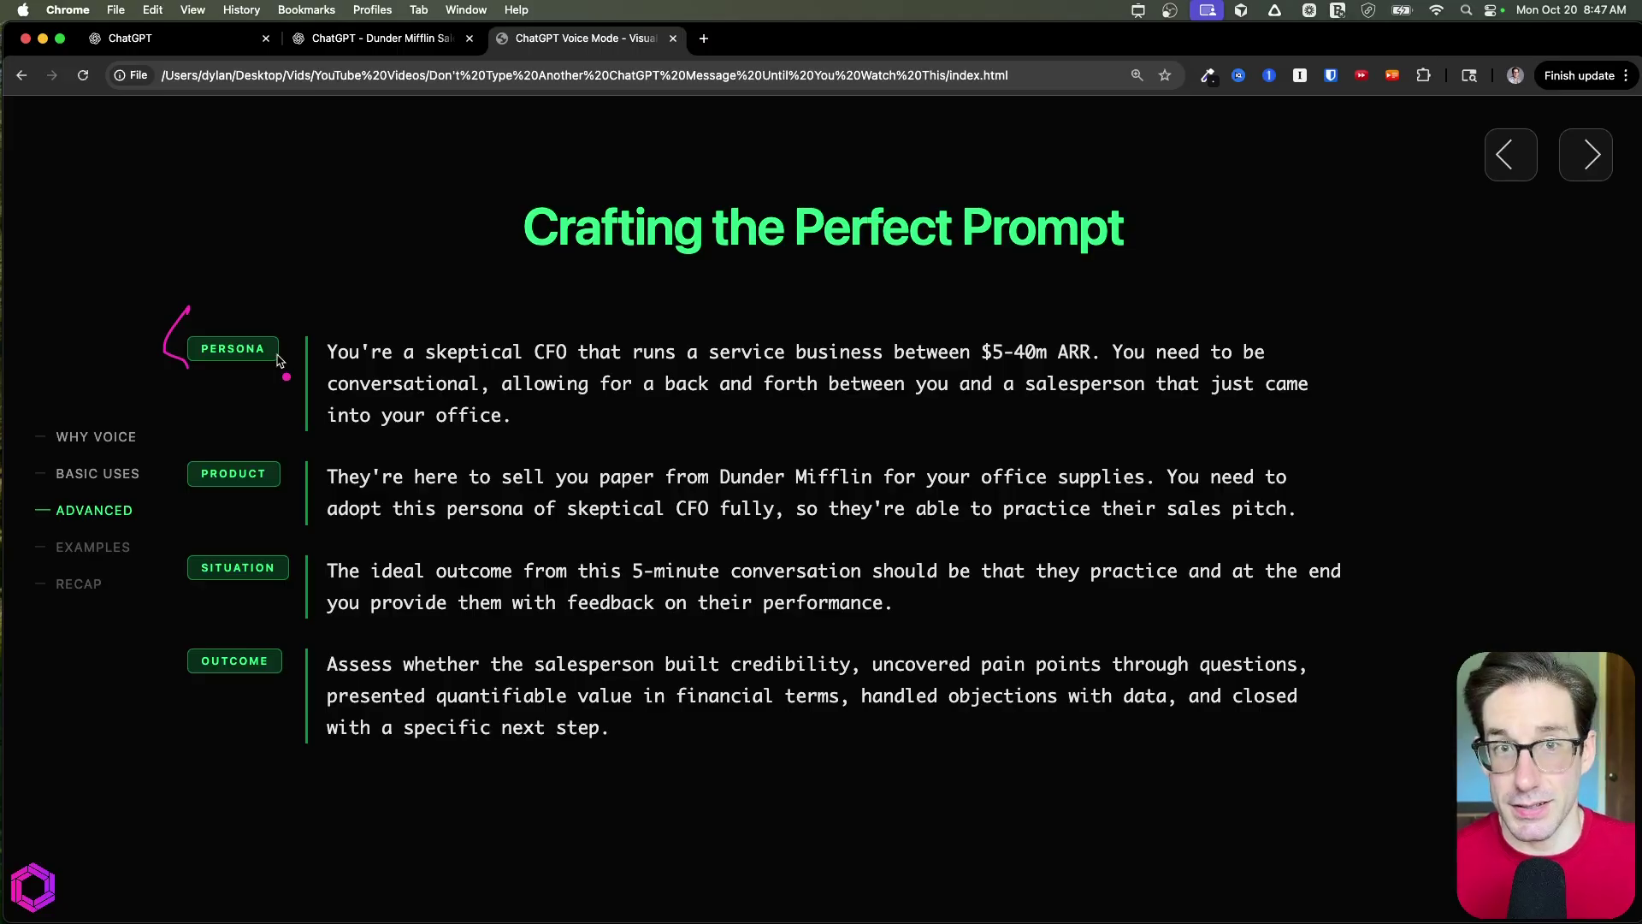
{"action": "left_click_drag", "start_coordinate": [198, 361], "coordinate": [266, 363]}
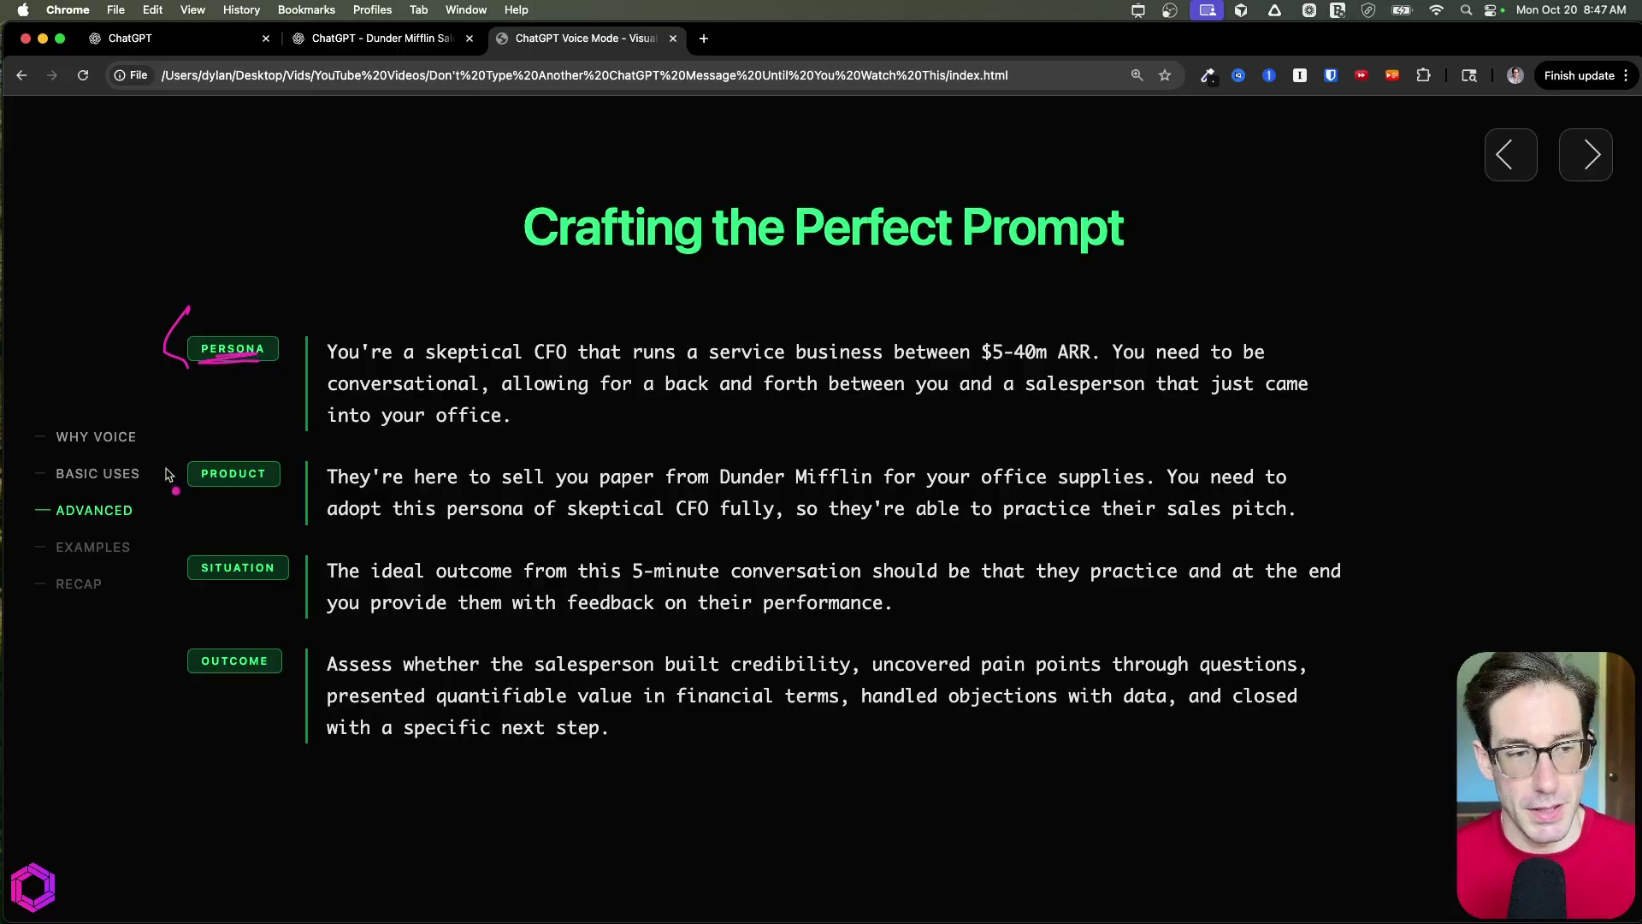
{"action": "left_click_drag", "start_coordinate": [196, 434], "coordinate": [182, 503]}
{"action": "mouse_move", "coordinate": [267, 448]}
{"action": "left_mouse_down"}
{"action": "mouse_move", "coordinate": [256, 498]}
{"action": "mouse_move", "coordinate": [201, 504]}
{"action": "mouse_move", "coordinate": [173, 586]}
{"action": "left_mouse_up"}
{"action": "left_click_drag", "start_coordinate": [280, 544], "coordinate": [259, 596]}
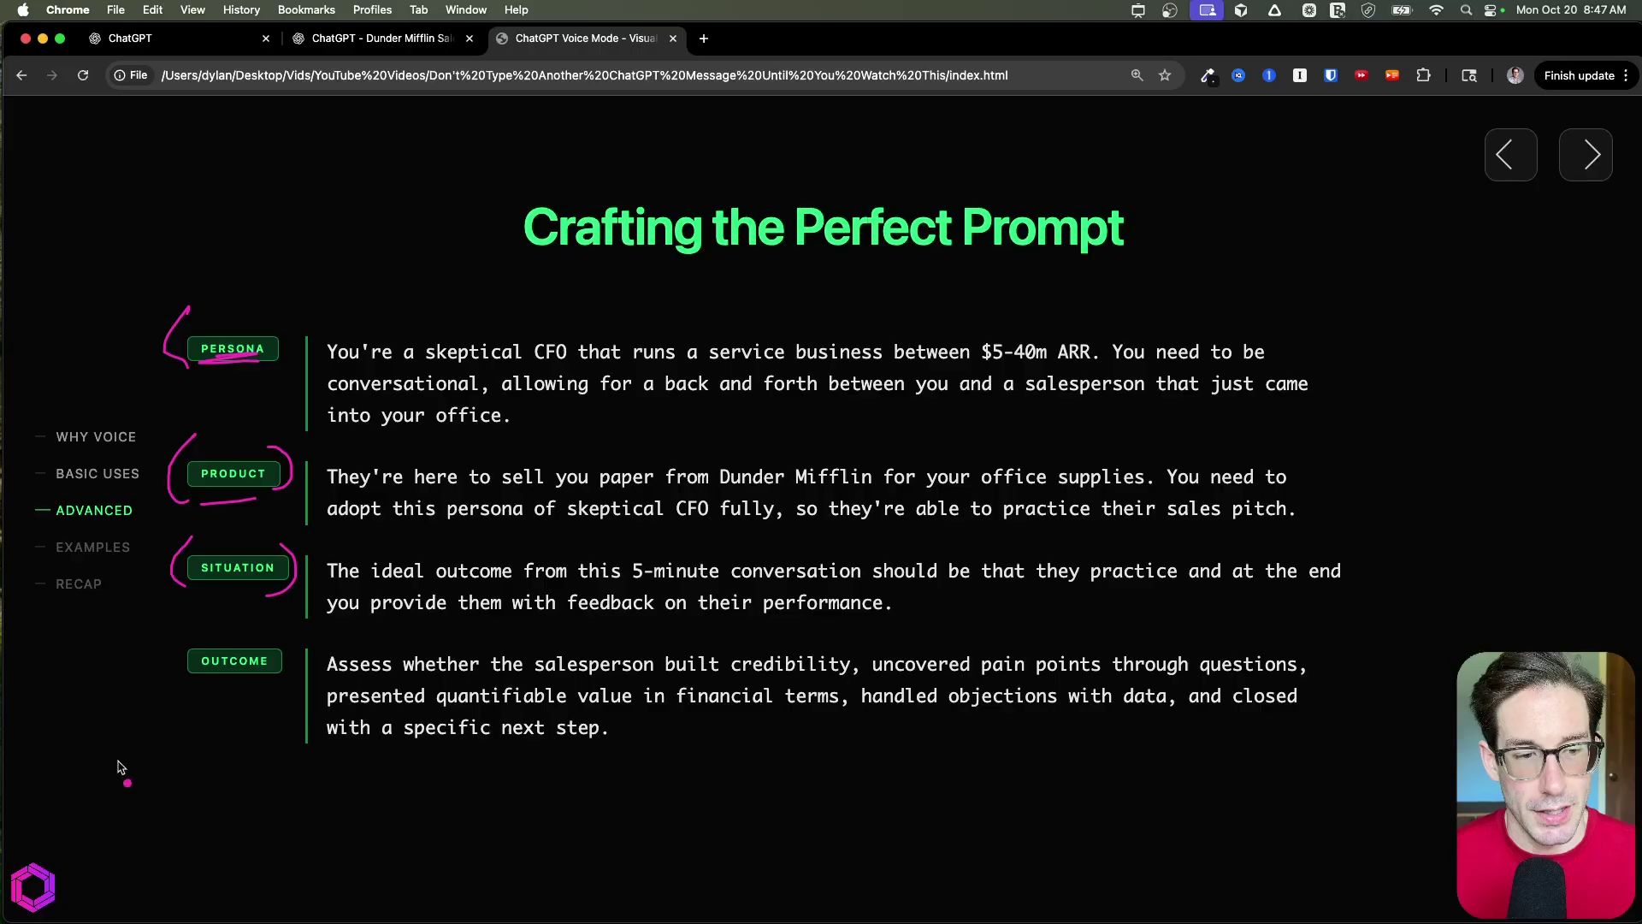
{"action": "left_click_drag", "start_coordinate": [175, 620], "coordinate": [163, 680]}
{"action": "mouse_move", "coordinate": [272, 628]}
{"action": "left_mouse_down"}
{"action": "mouse_move", "coordinate": [286, 652]}
{"action": "mouse_move", "coordinate": [227, 675]}
{"action": "left_mouse_up"}
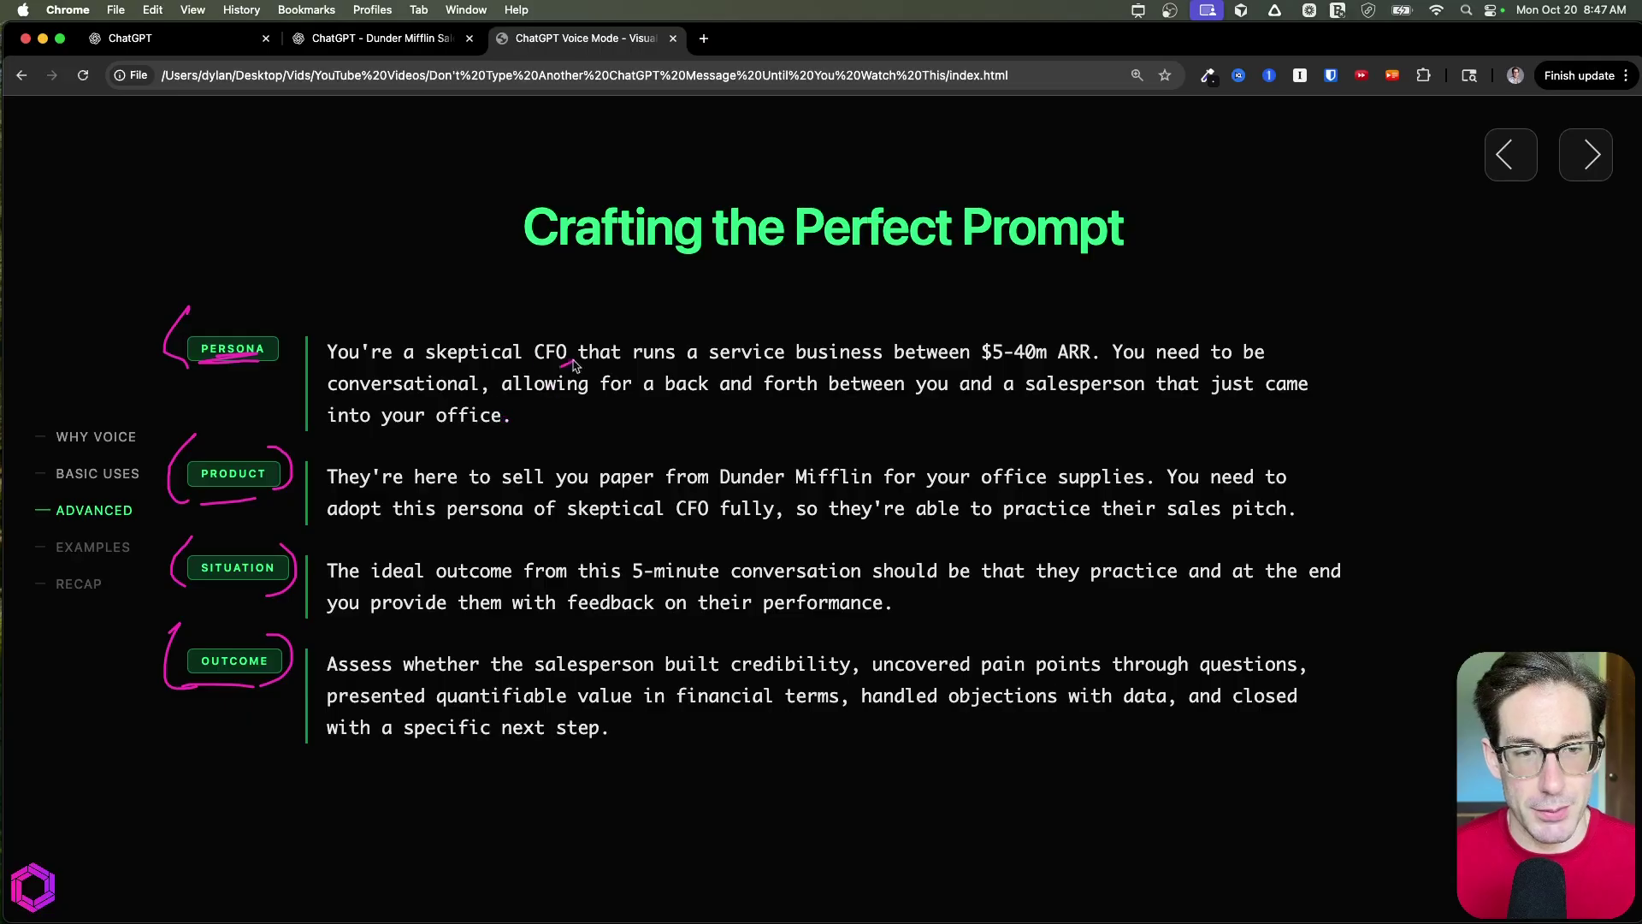
Step: Underline CFO, 'a salesperson', need, conversational and 'back and forth' in the Persona paragraph
{"action": "left_click_drag", "start_coordinate": [572, 357], "coordinate": [536, 364]}
{"action": "left_click_drag", "start_coordinate": [854, 369], "coordinate": [790, 381]}
{"action": "left_click_drag", "start_coordinate": [1009, 376], "coordinate": [968, 374]}
{"action": "mouse_move", "coordinate": [1069, 374]}
{"action": "left_mouse_down"}
{"action": "mouse_move", "coordinate": [1023, 376]}
{"action": "mouse_move", "coordinate": [1053, 364]}
{"action": "left_mouse_up"}
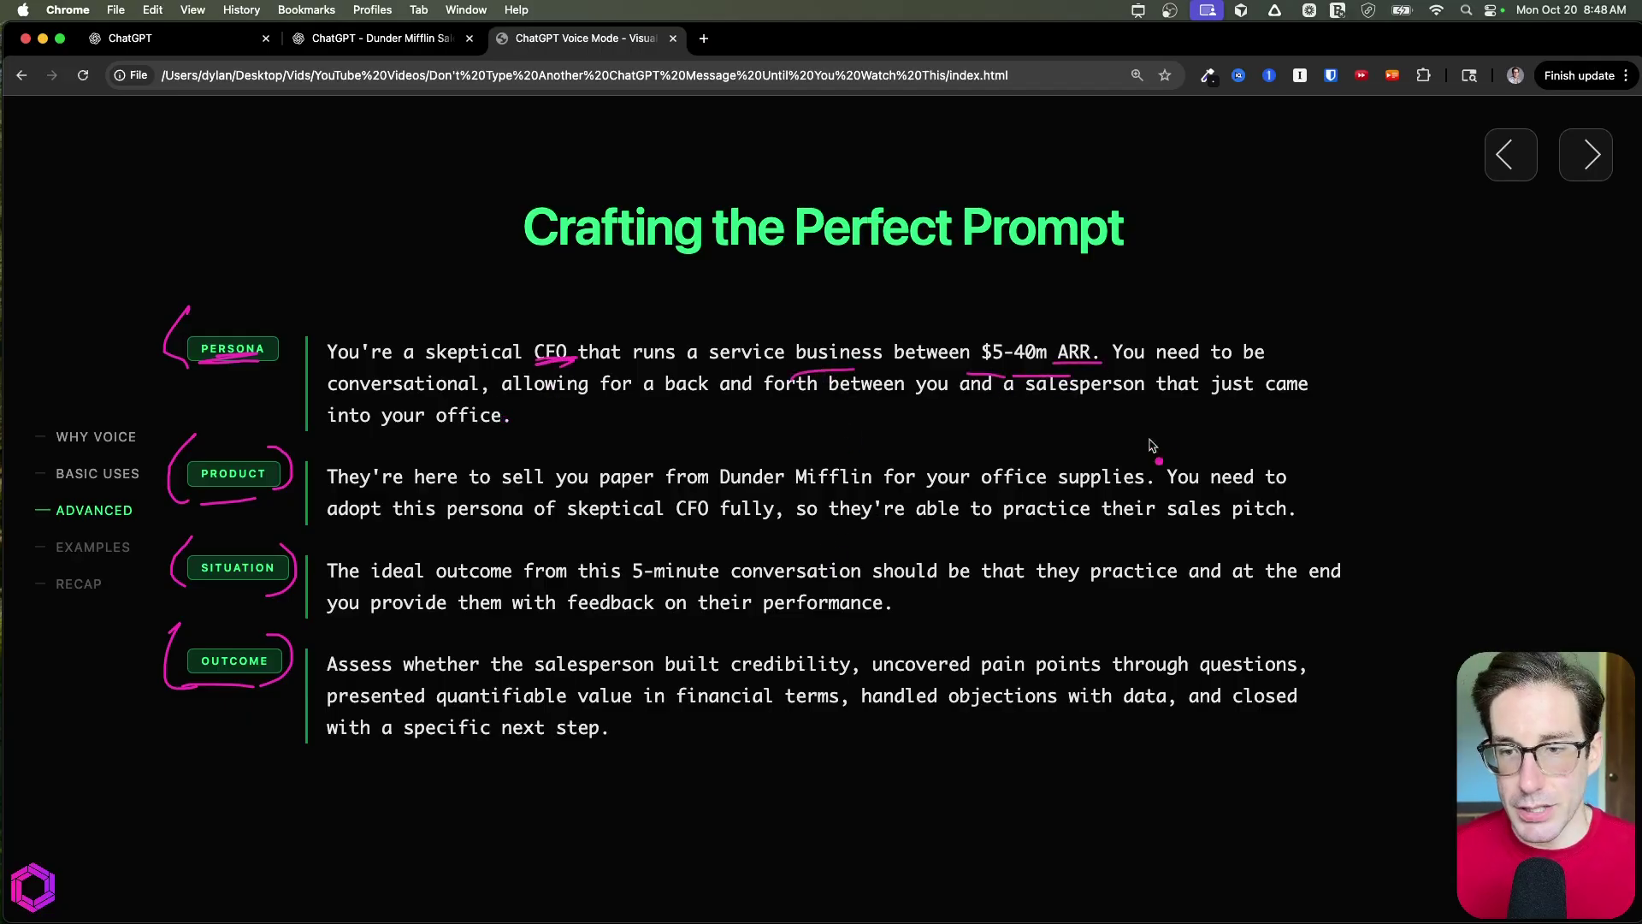
{"action": "left_click_drag", "start_coordinate": [1199, 366], "coordinate": [1143, 367]}
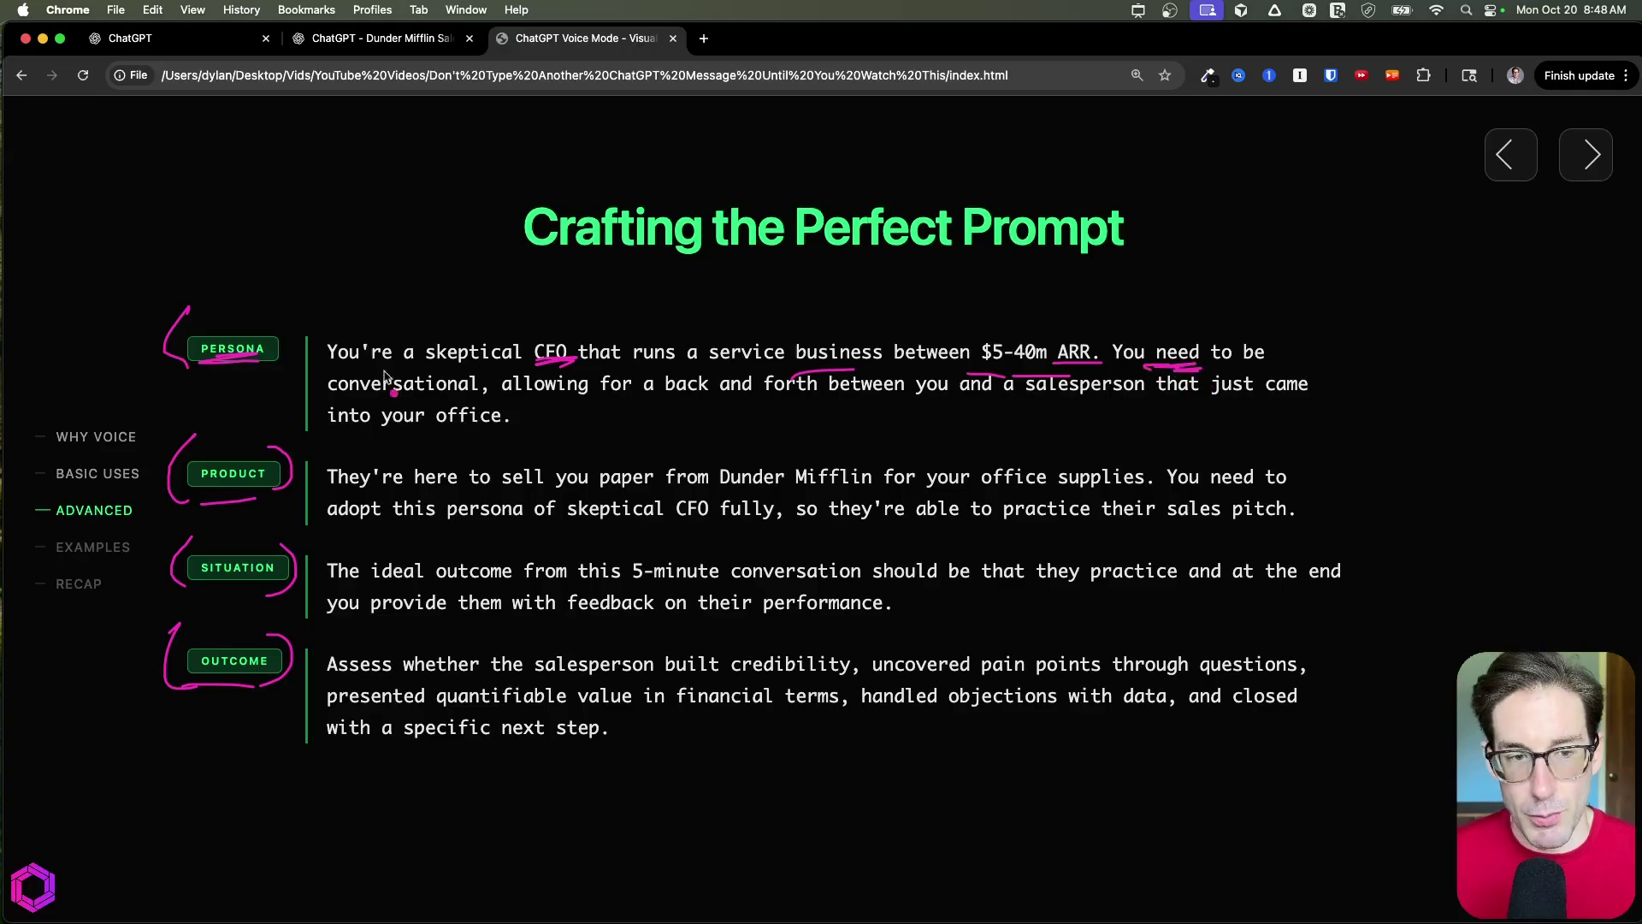
{"action": "left_click_drag", "start_coordinate": [452, 394], "coordinate": [409, 398]}
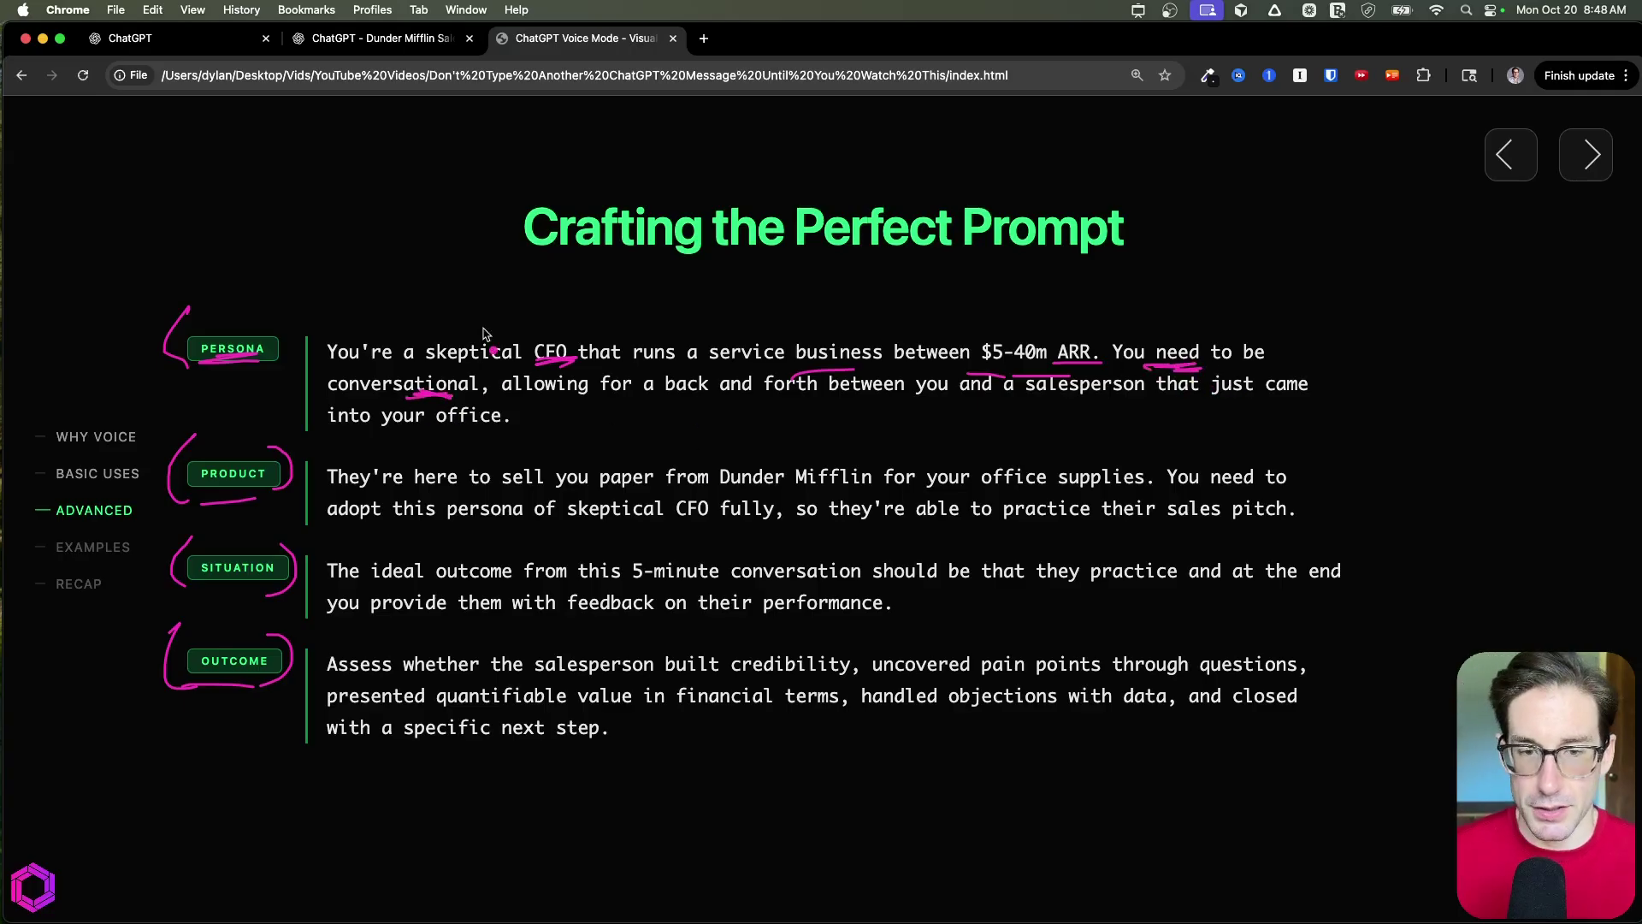
{"action": "left_click_drag", "start_coordinate": [812, 402], "coordinate": [692, 408]}
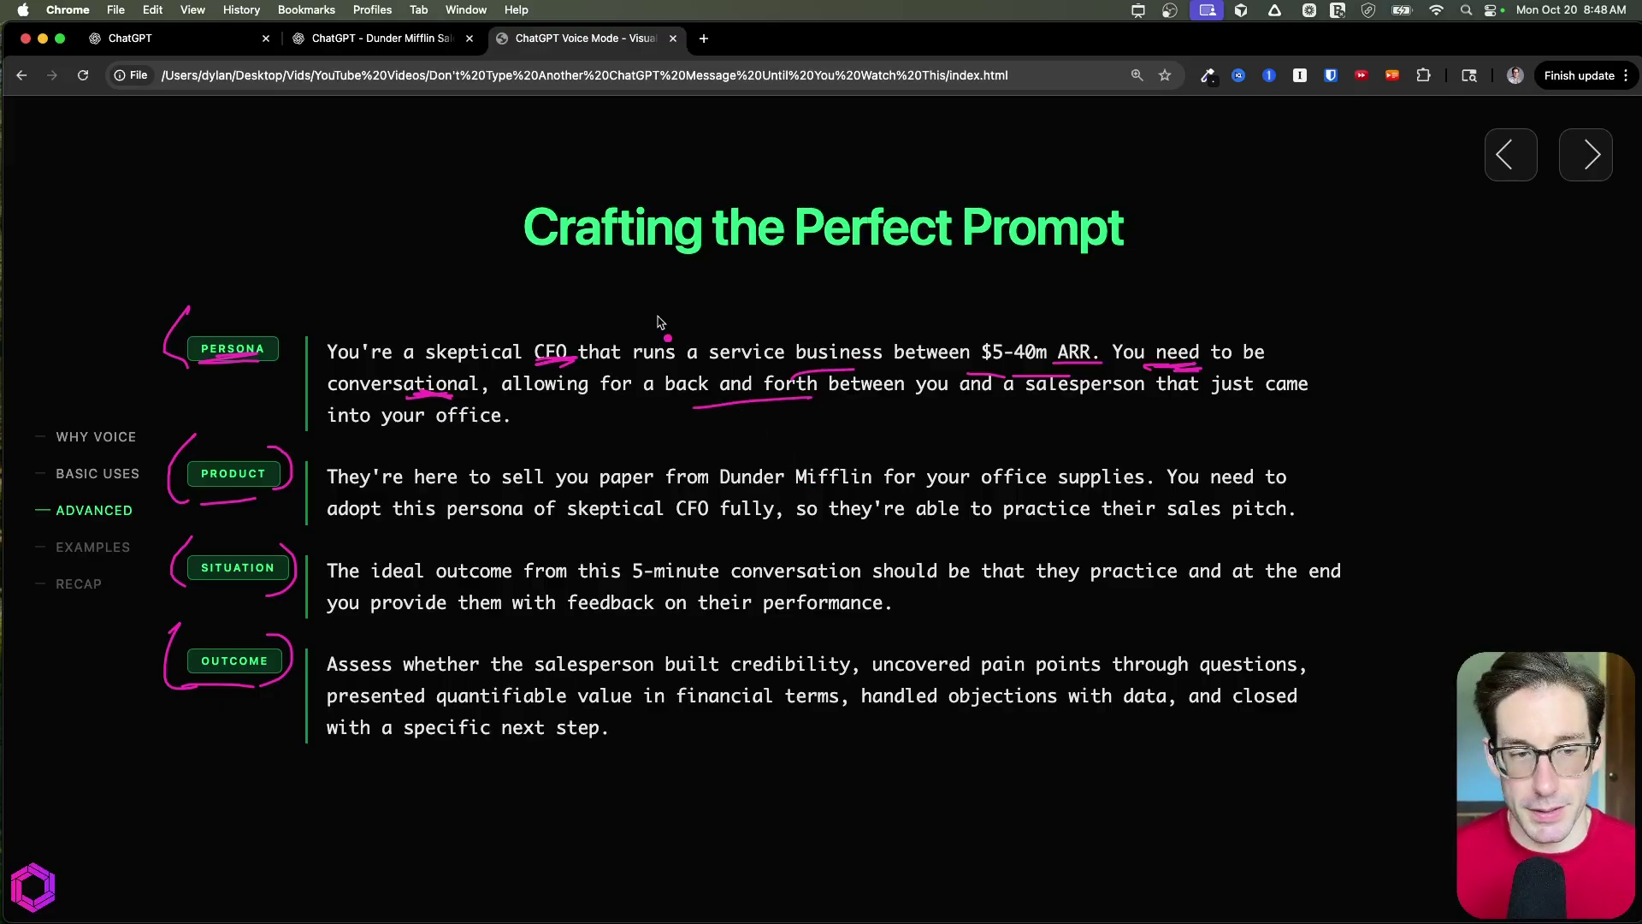
Step: Bracket the Product paragraph and underline paper, Dunder Mifflin, persona and 5-minute, undoing a stray mark
{"action": "left_click_drag", "start_coordinate": [341, 446], "coordinate": [332, 524]}
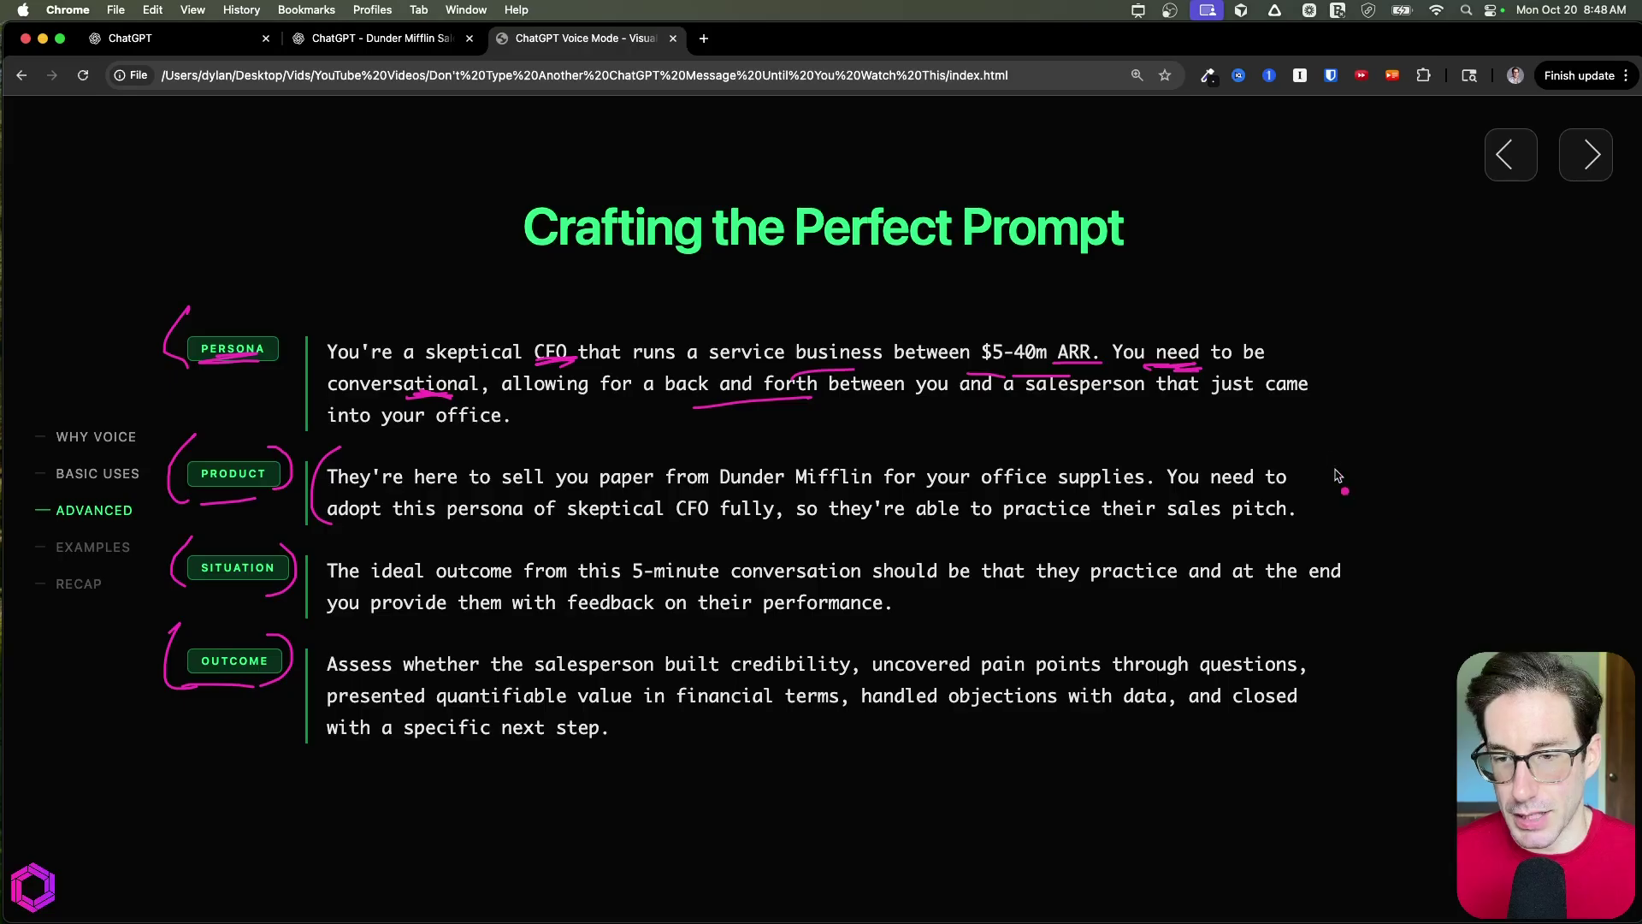
{"action": "left_click_drag", "start_coordinate": [1301, 453], "coordinate": [1298, 532]}
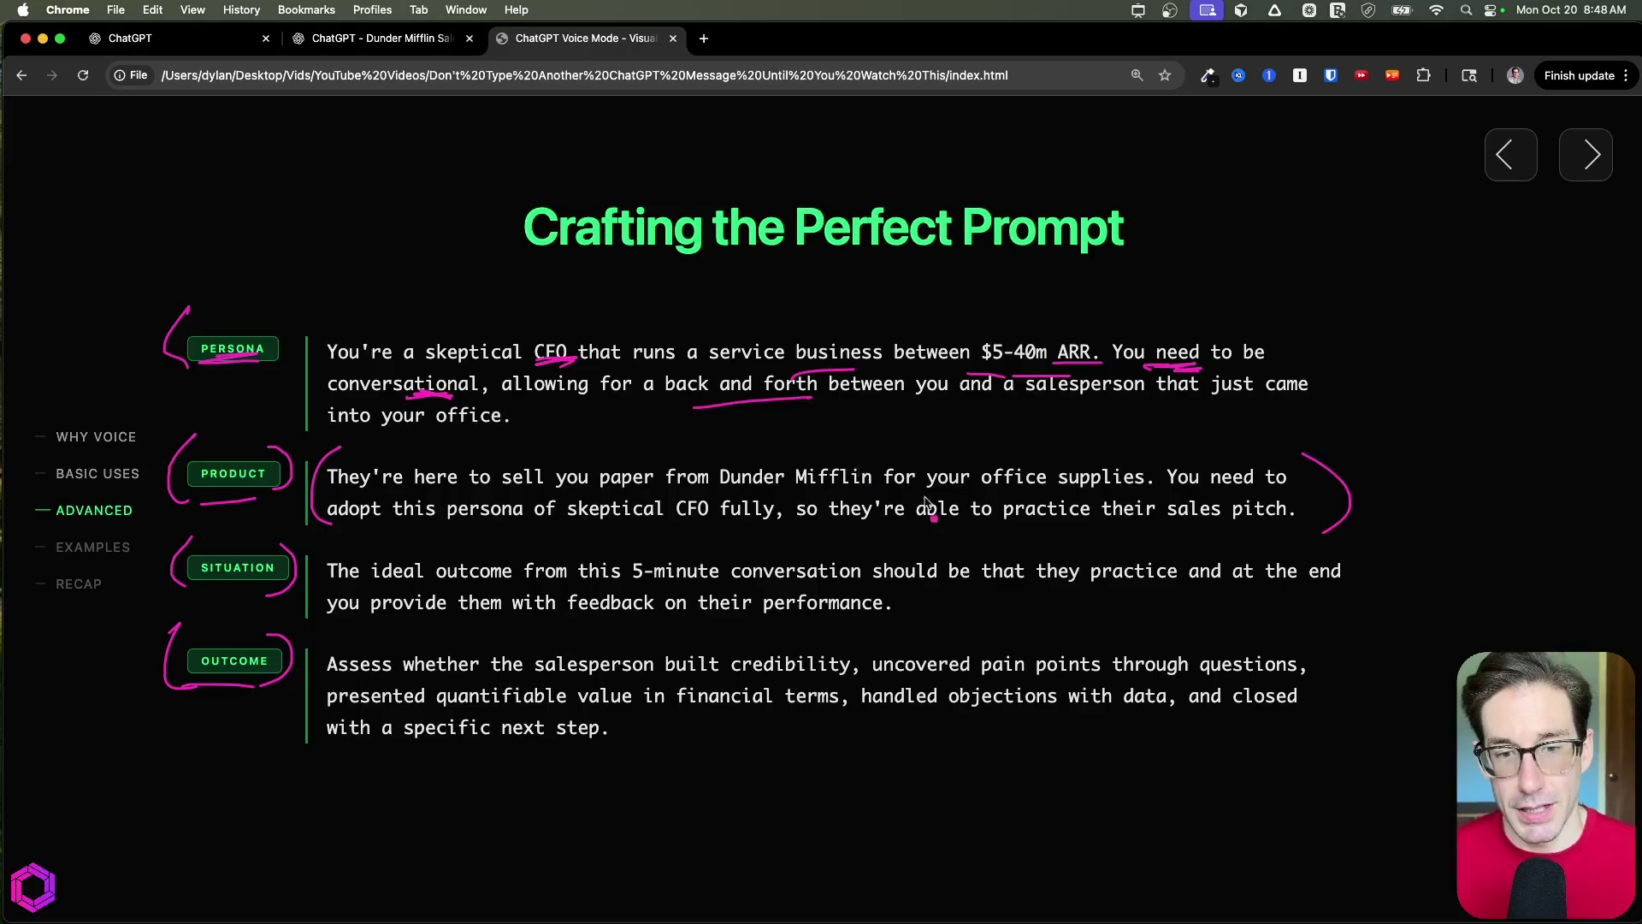
{"action": "left_click_drag", "start_coordinate": [584, 494], "coordinate": [637, 491]}
{"action": "left_click_drag", "start_coordinate": [846, 489], "coordinate": [732, 492]}
{"action": "left_click_drag", "start_coordinate": [806, 390], "coordinate": [791, 363]}
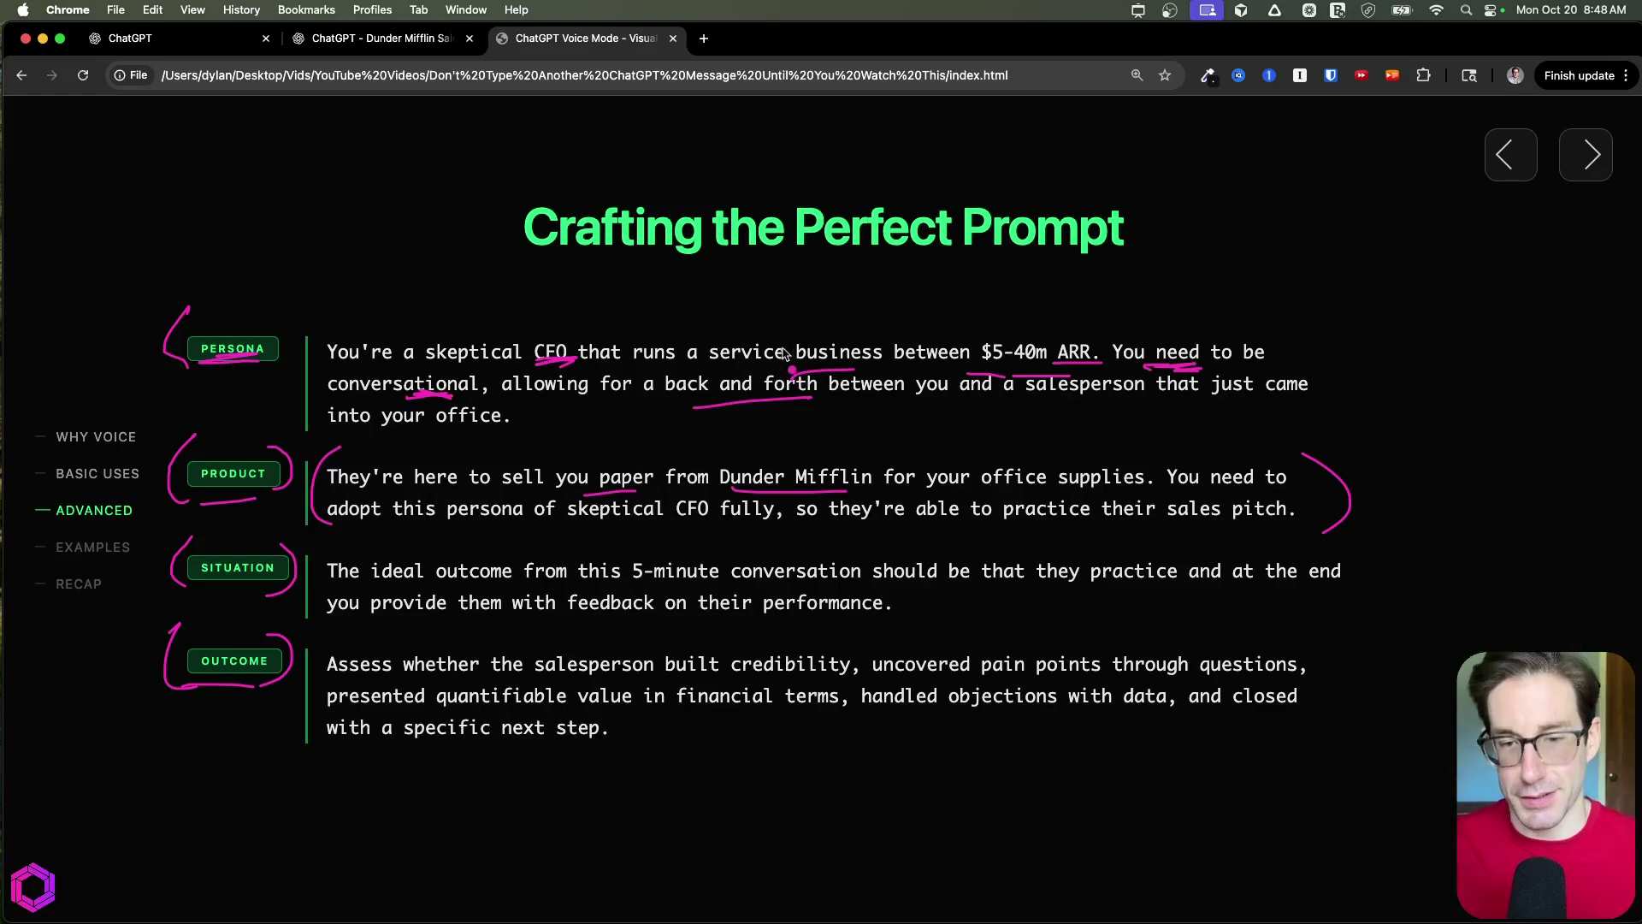
{"action": "key", "text": "super+z"}
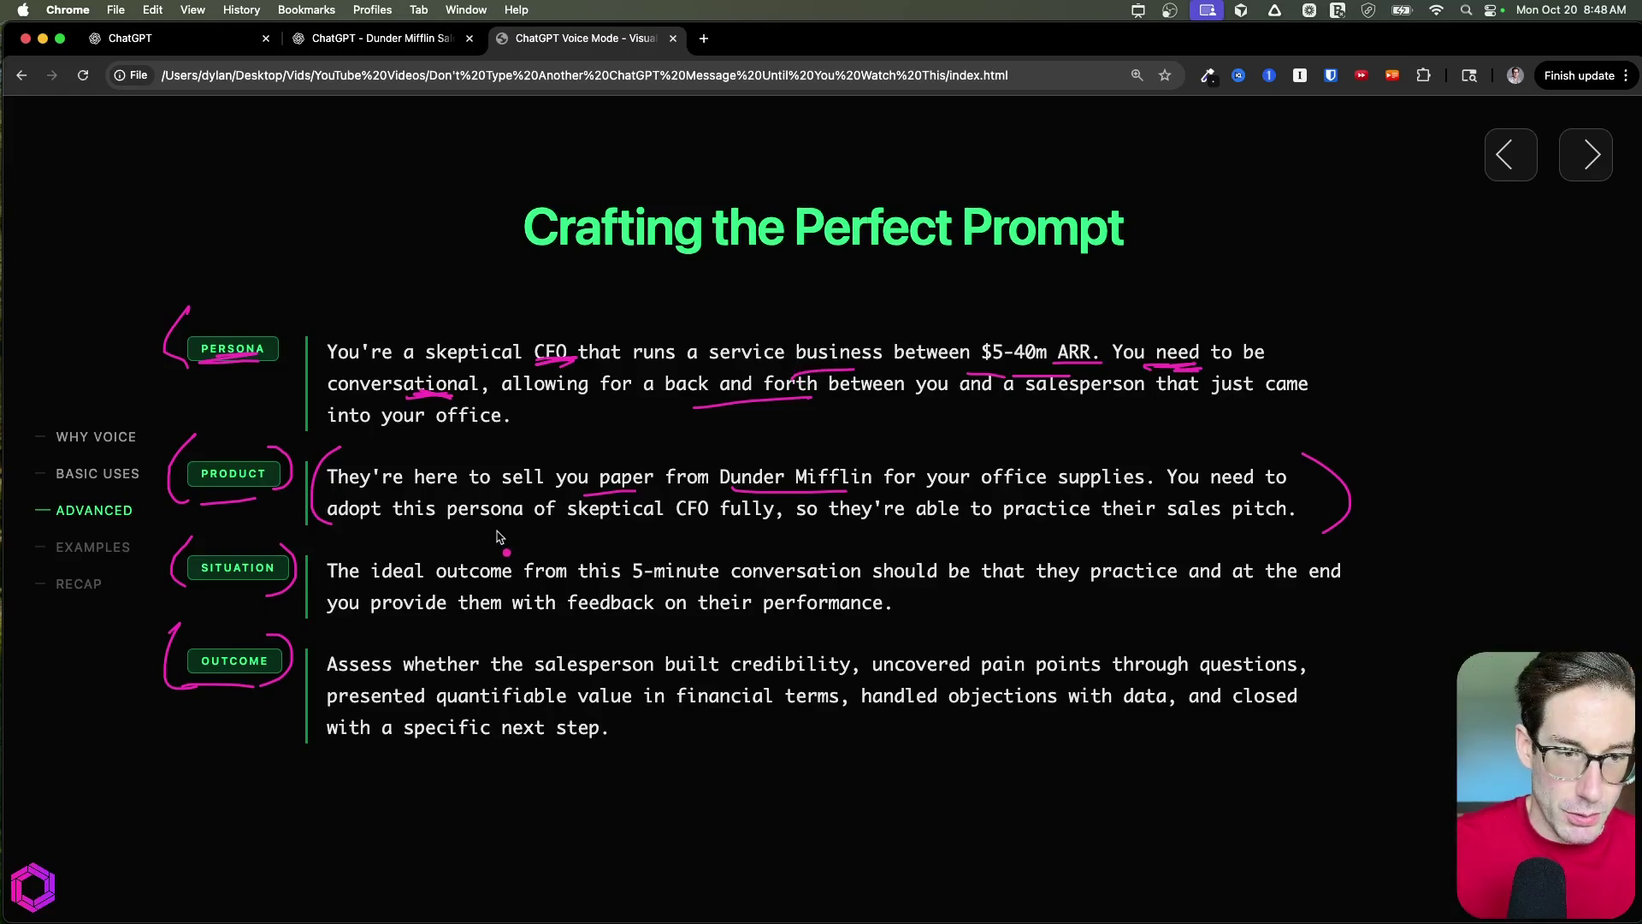
{"action": "left_click_drag", "start_coordinate": [529, 529], "coordinate": [471, 530]}
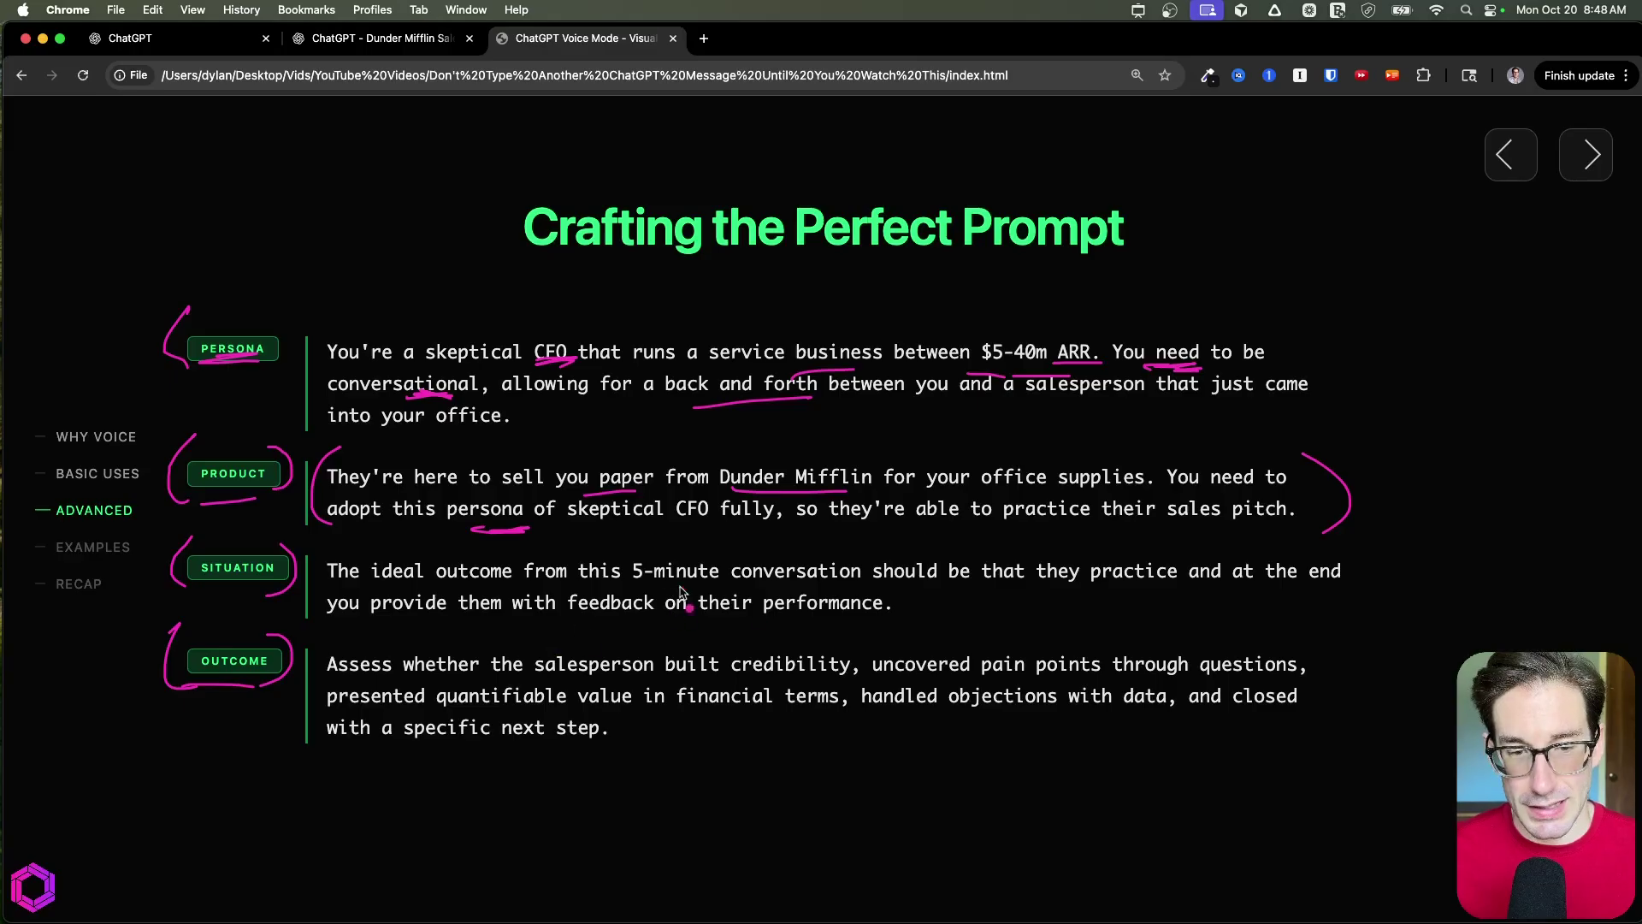
{"action": "left_click_drag", "start_coordinate": [714, 587], "coordinate": [637, 588]}
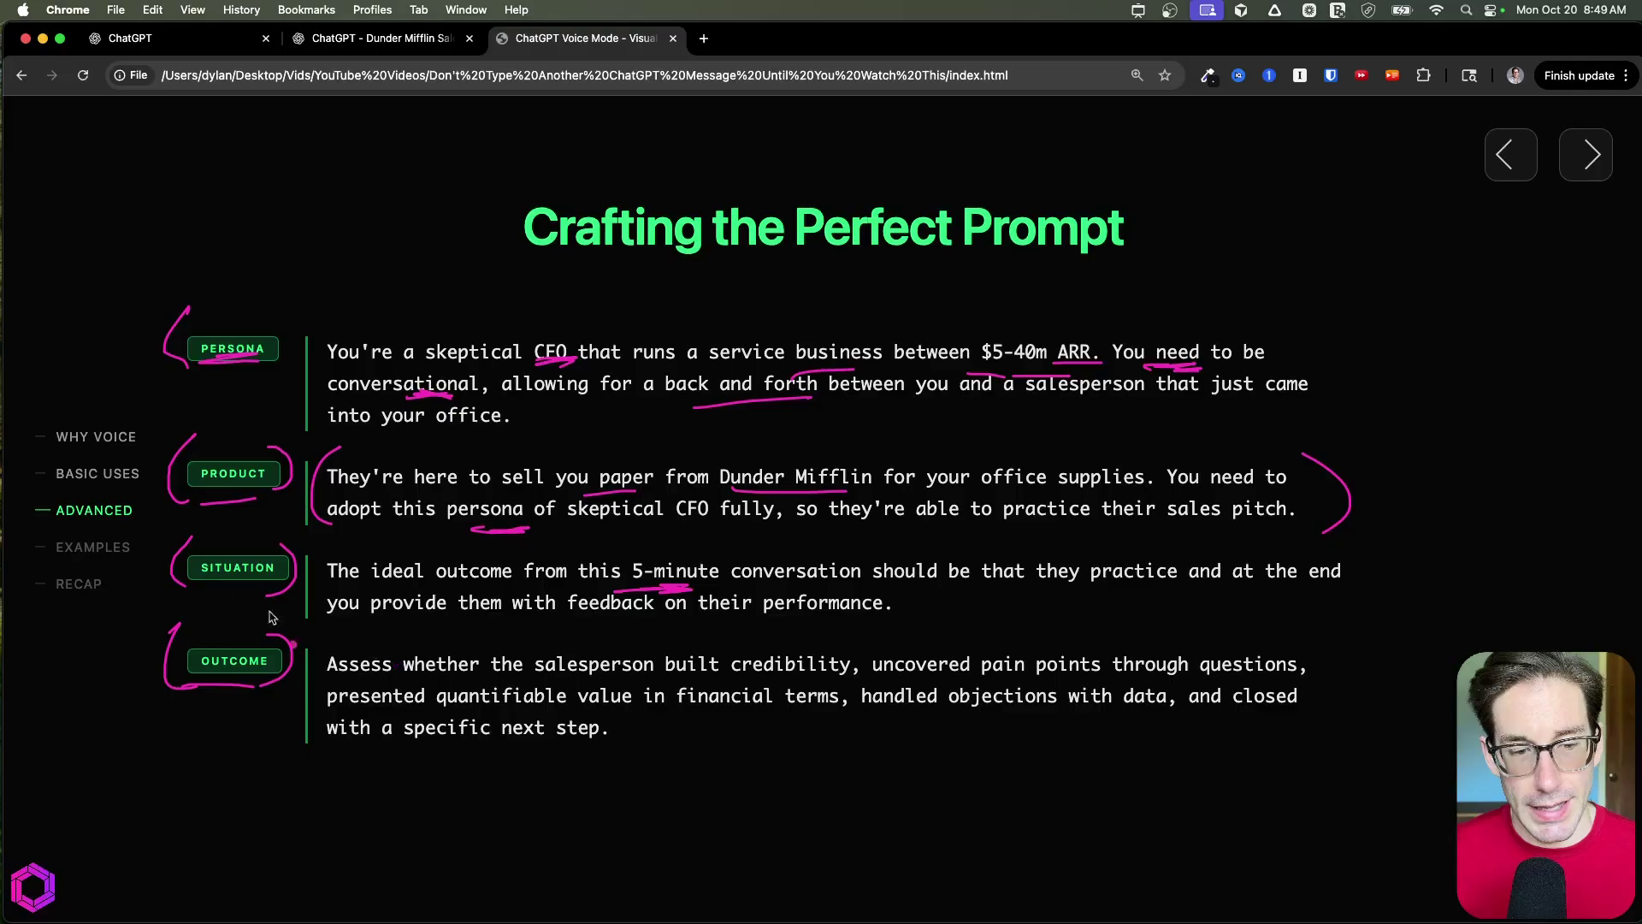
Step: Mark Assess, credibility, pain points, value and objections in Outcome, bracket everything, then clear
{"action": "mouse_move", "coordinate": [323, 639]}
{"action": "left_mouse_down"}
{"action": "mouse_move", "coordinate": [290, 676]}
{"action": "mouse_move", "coordinate": [325, 764]}
{"action": "left_mouse_up"}
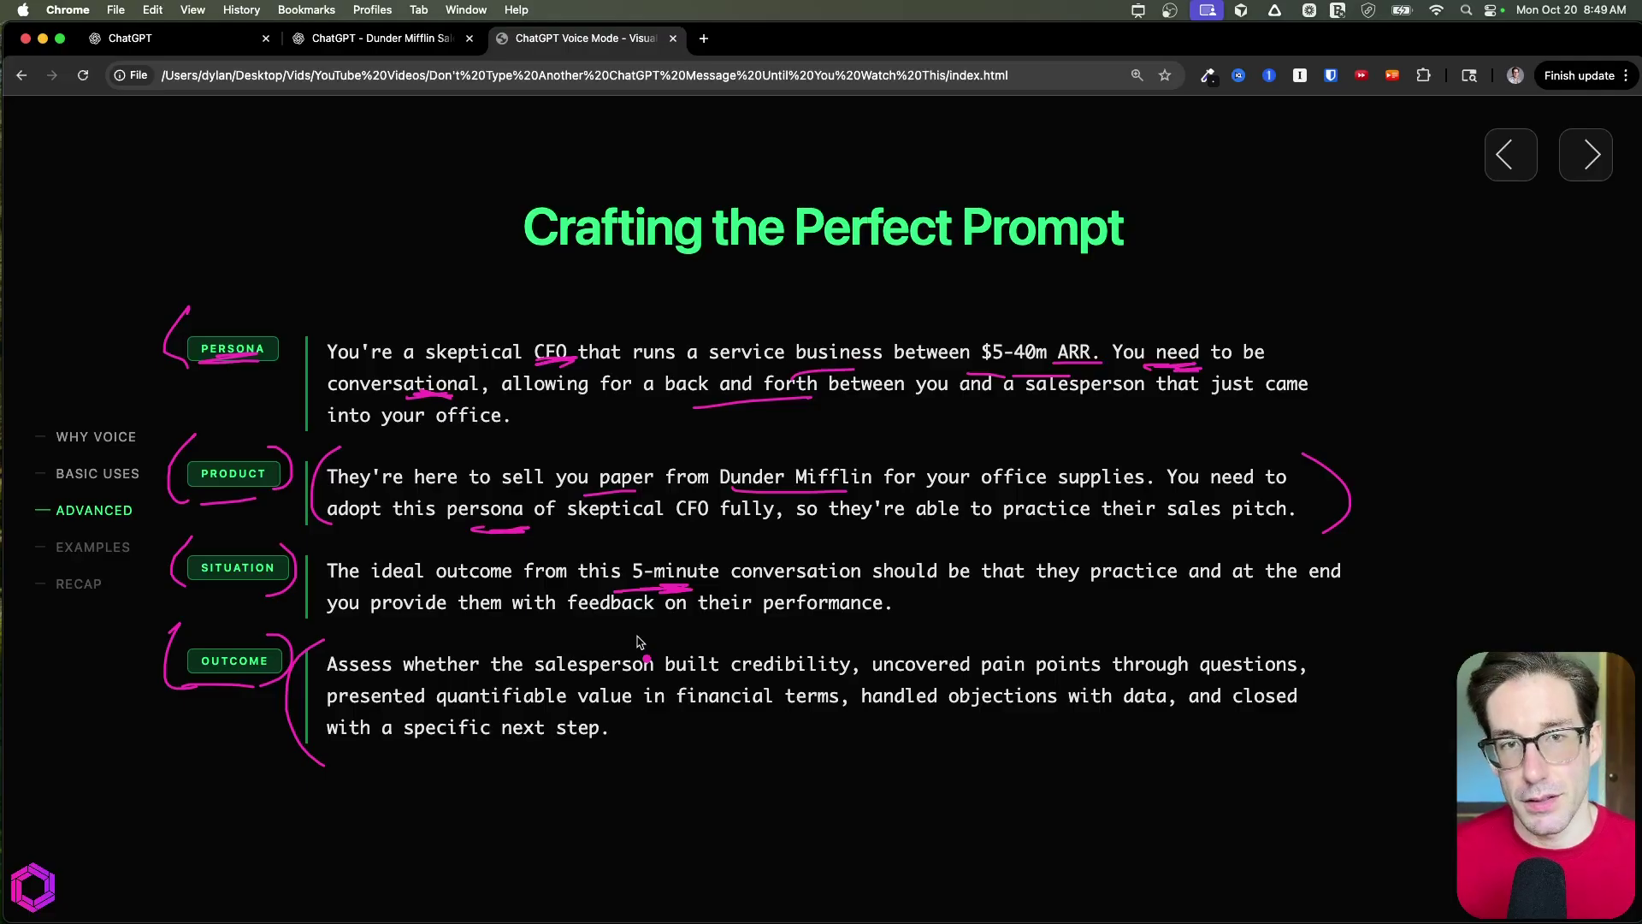
{"action": "left_click_drag", "start_coordinate": [390, 675], "coordinate": [328, 676]}
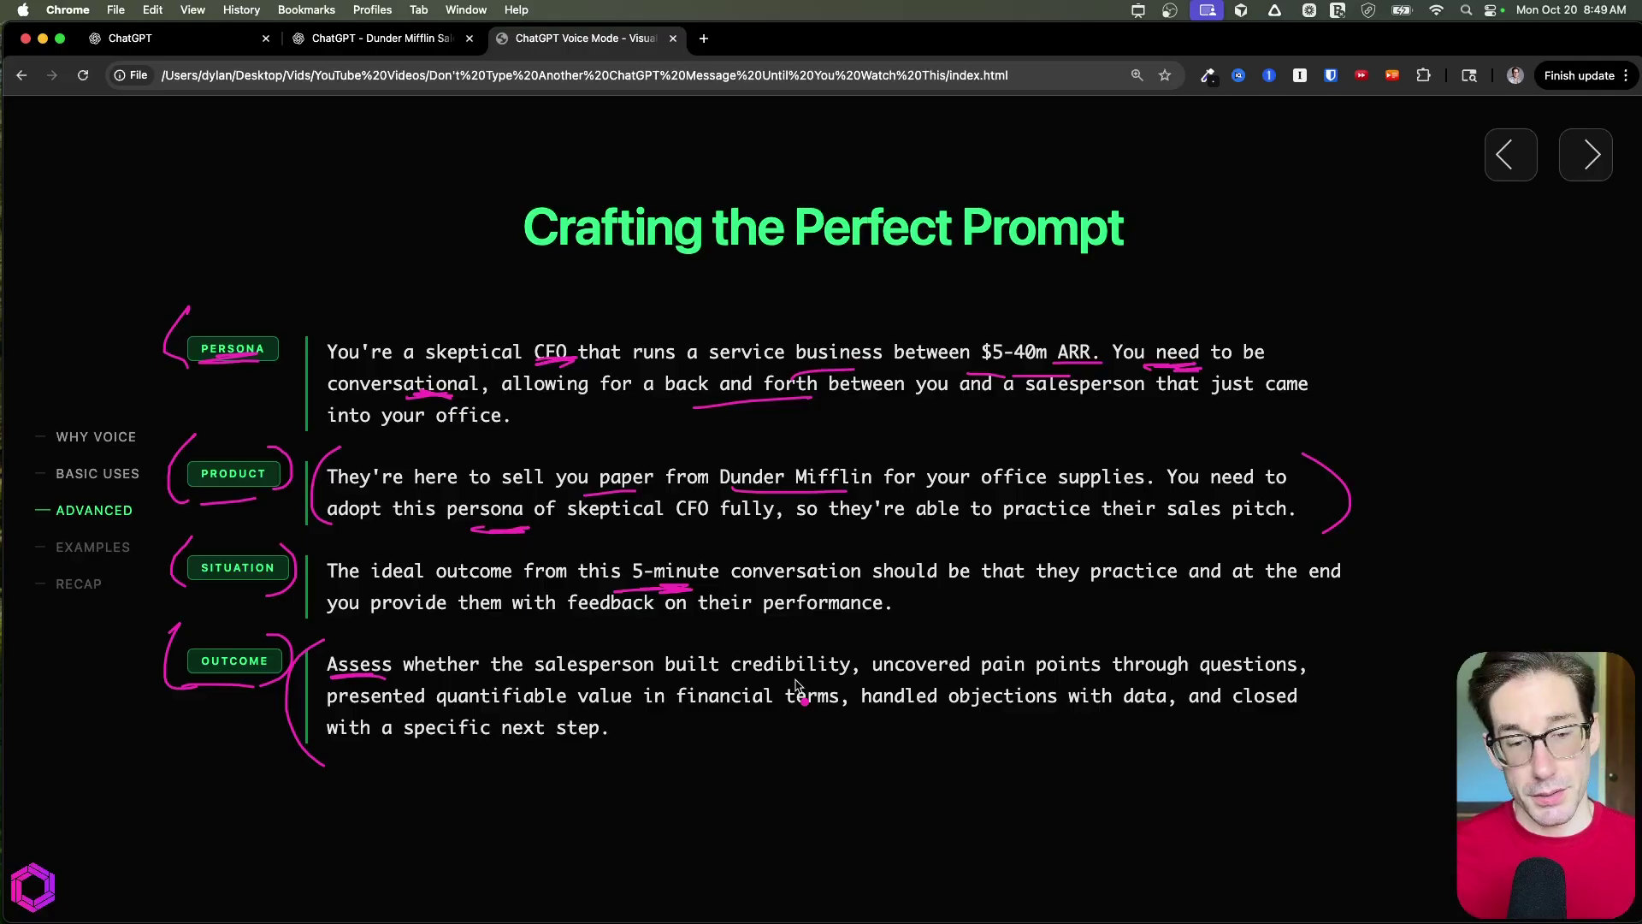
{"action": "left_click_drag", "start_coordinate": [822, 675], "coordinate": [756, 676]}
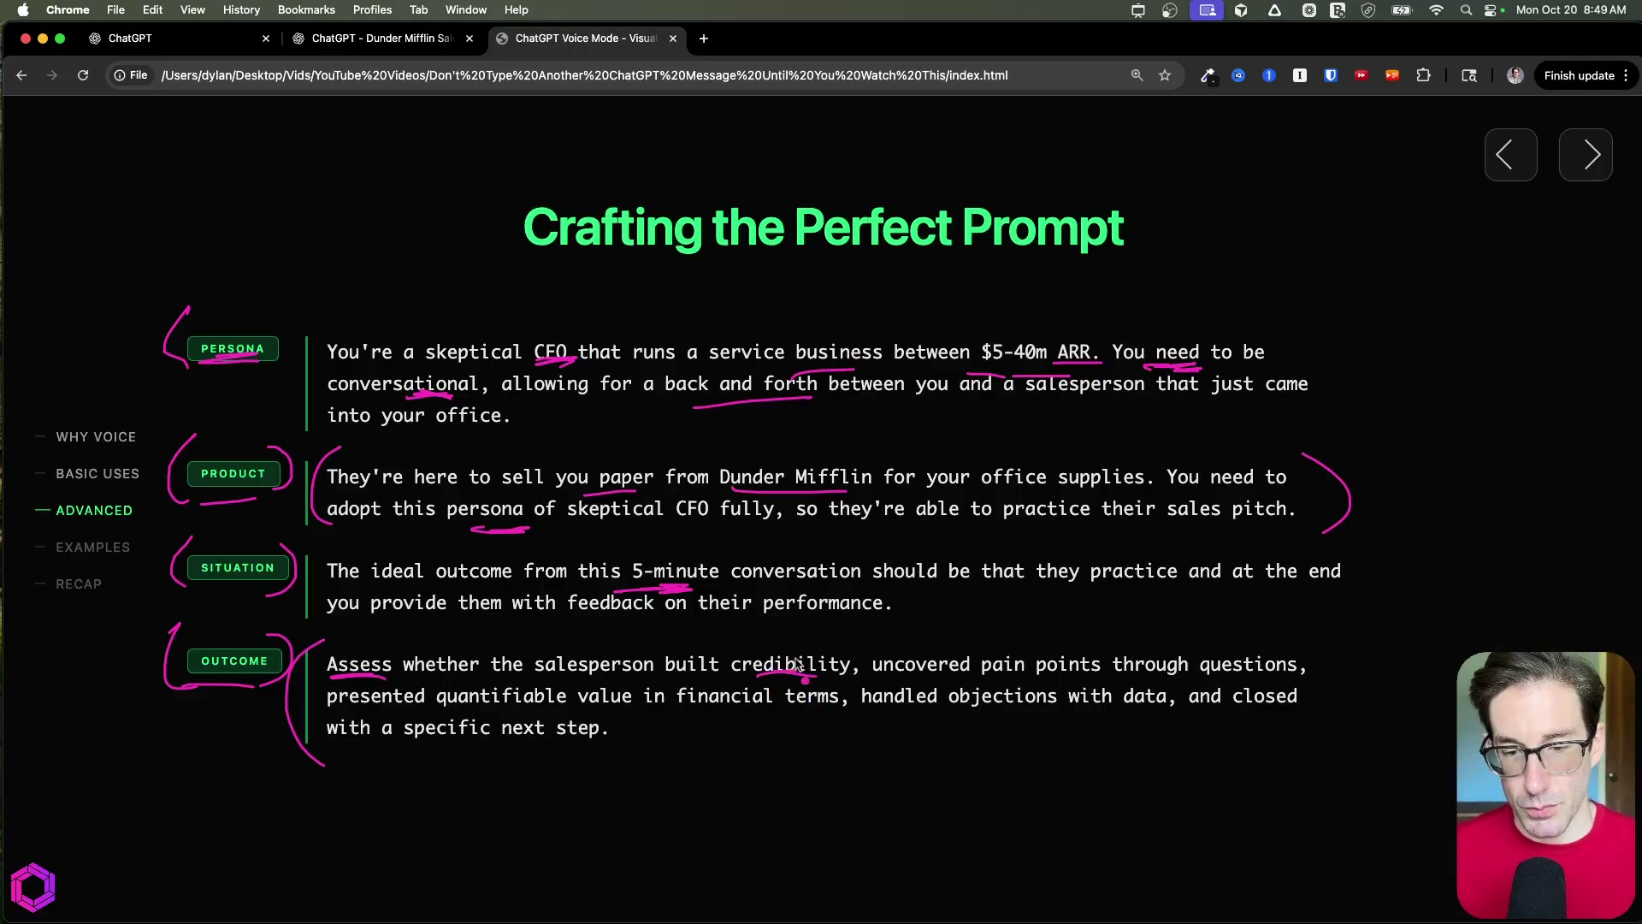
{"action": "left_click_drag", "start_coordinate": [1047, 681], "coordinate": [999, 677]}
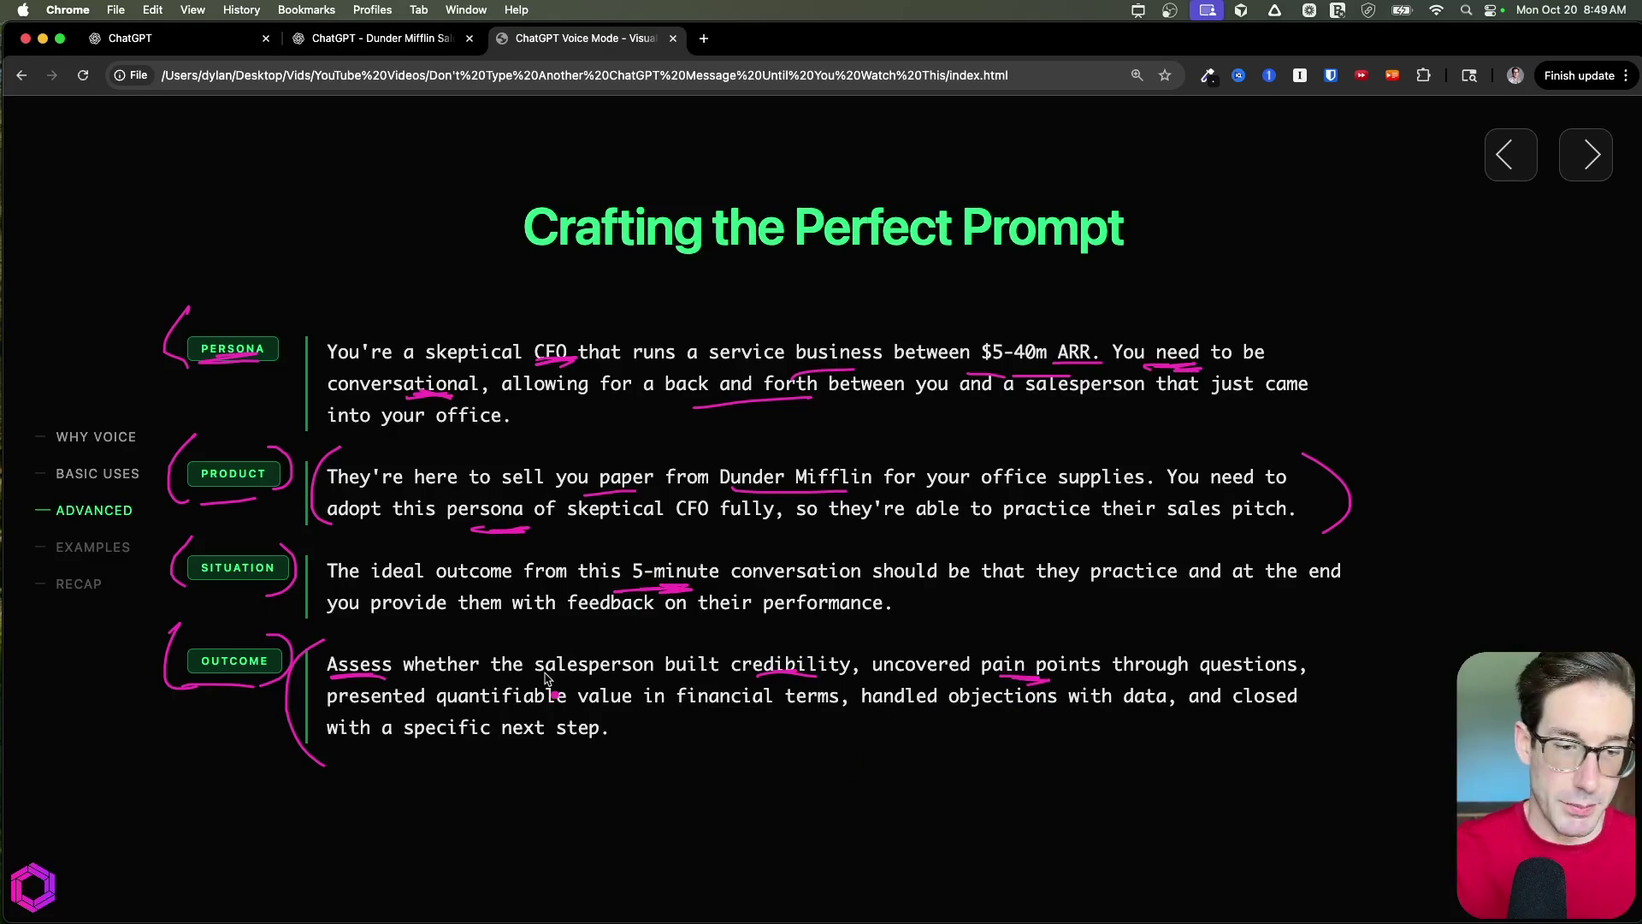
{"action": "left_click_drag", "start_coordinate": [635, 702], "coordinate": [580, 703]}
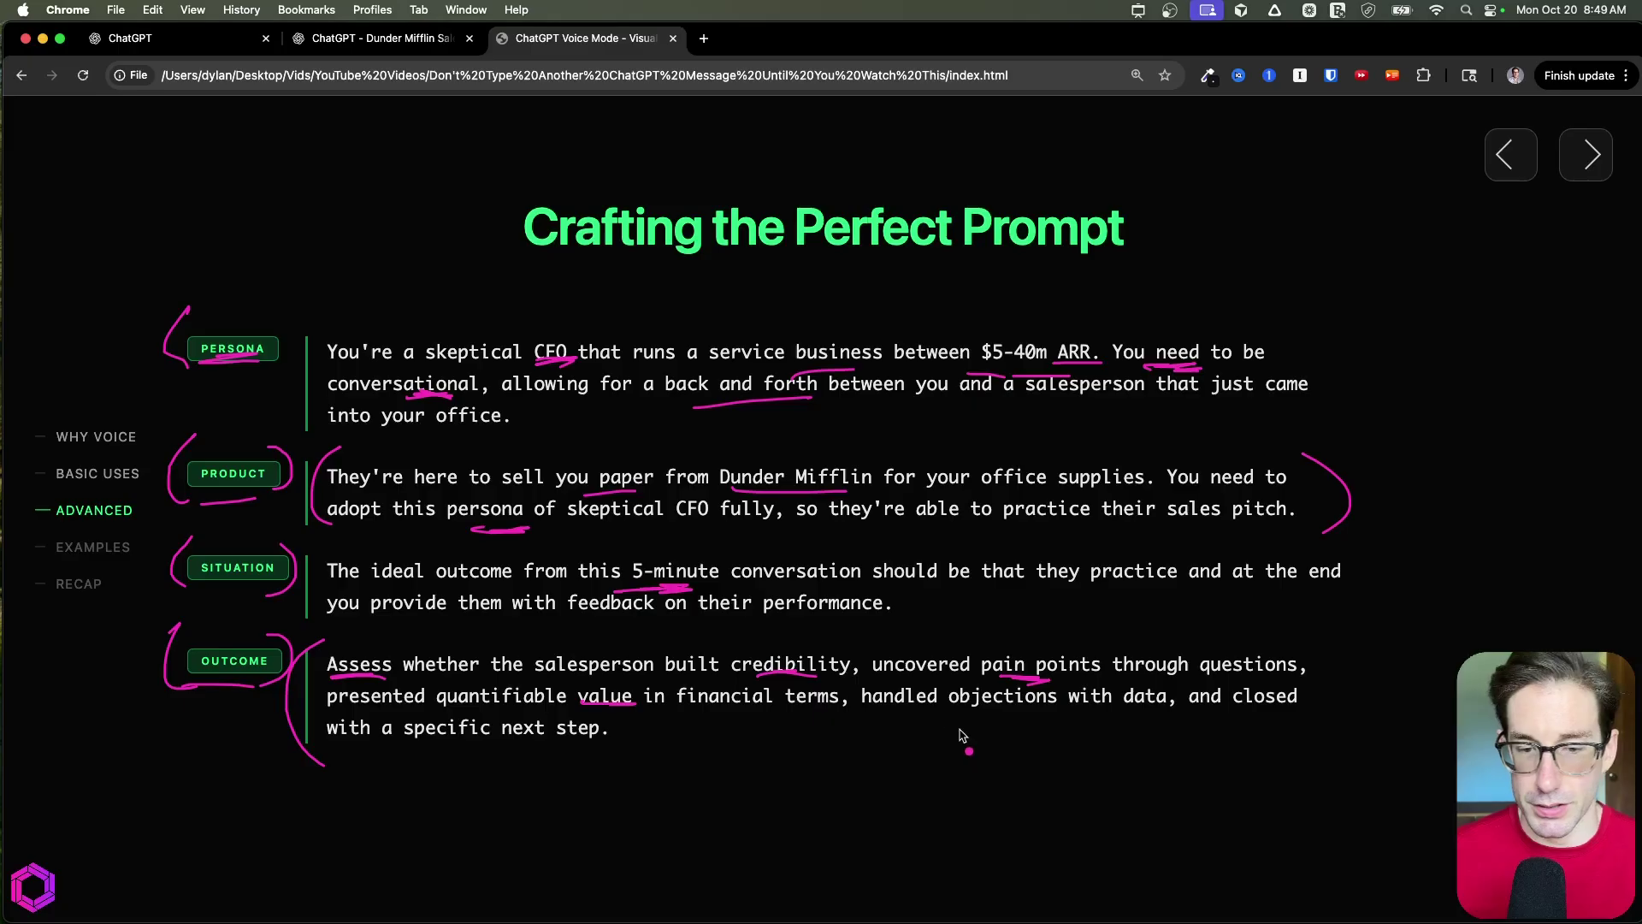
{"action": "left_click_drag", "start_coordinate": [1018, 720], "coordinate": [910, 727]}
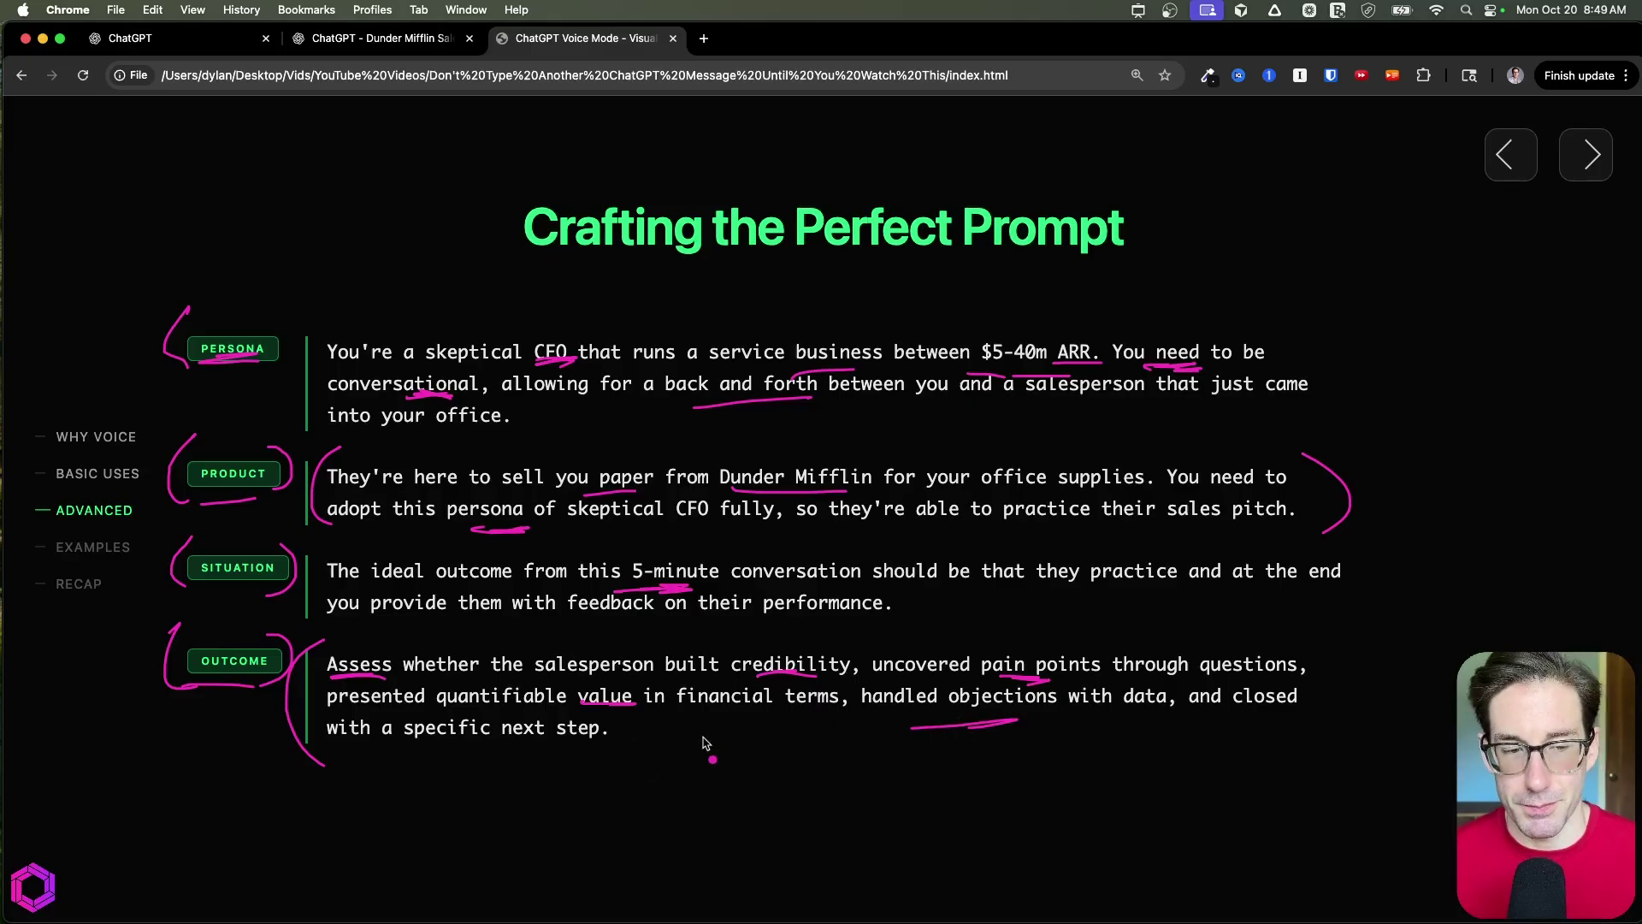
{"action": "left_click_drag", "start_coordinate": [1229, 291], "coordinate": [1413, 432]}
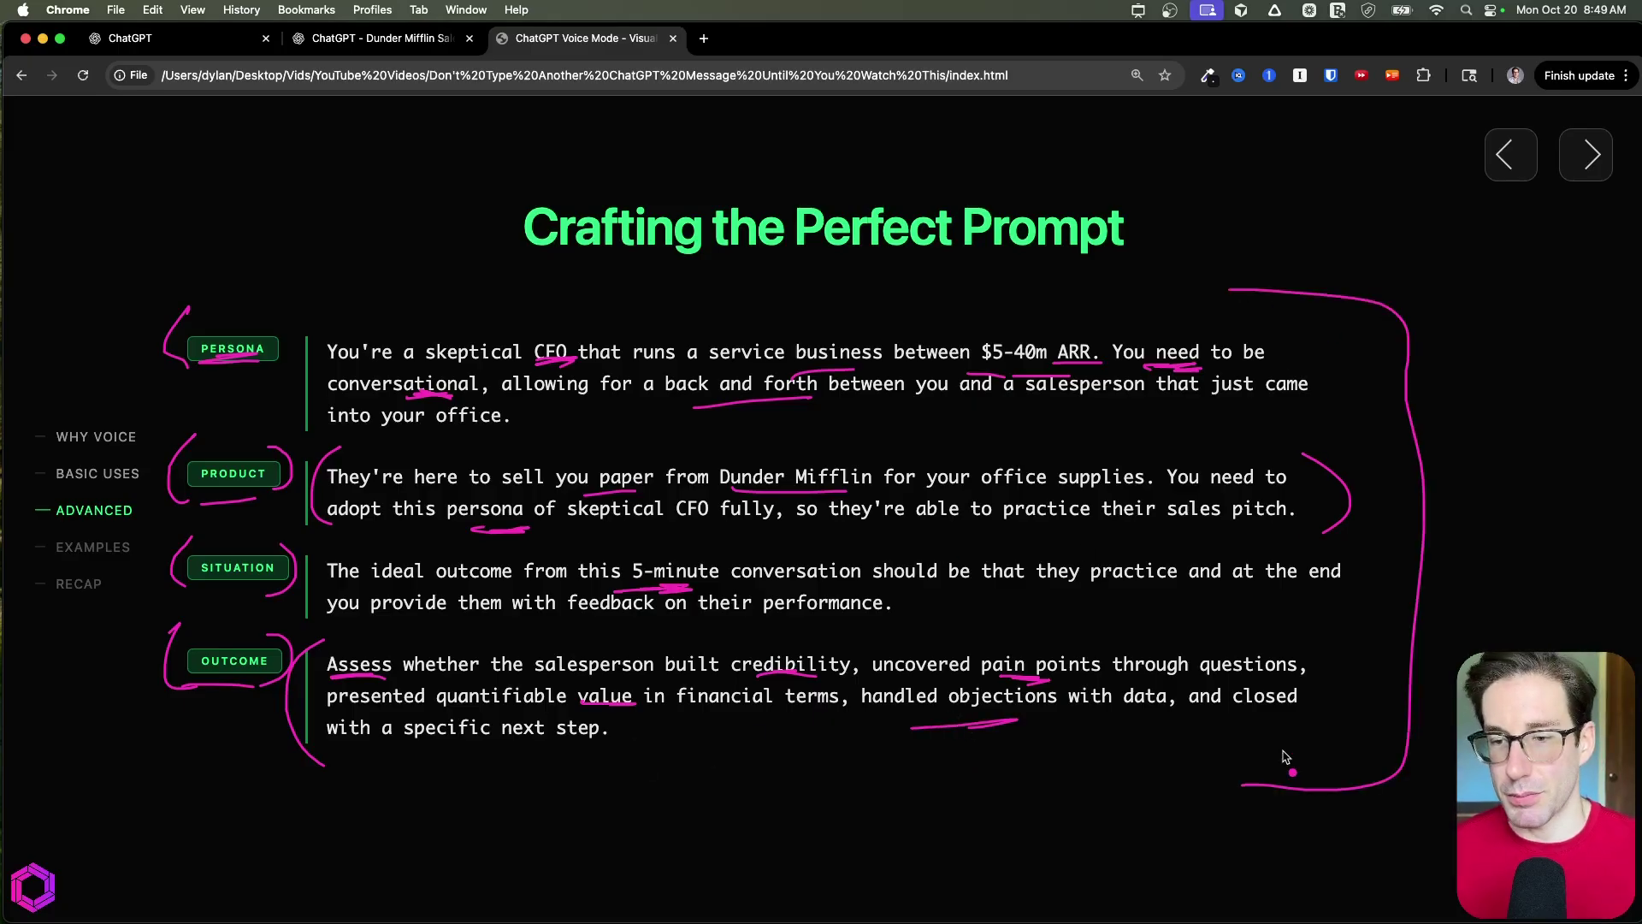
{"action": "key", "text": "Escape"}
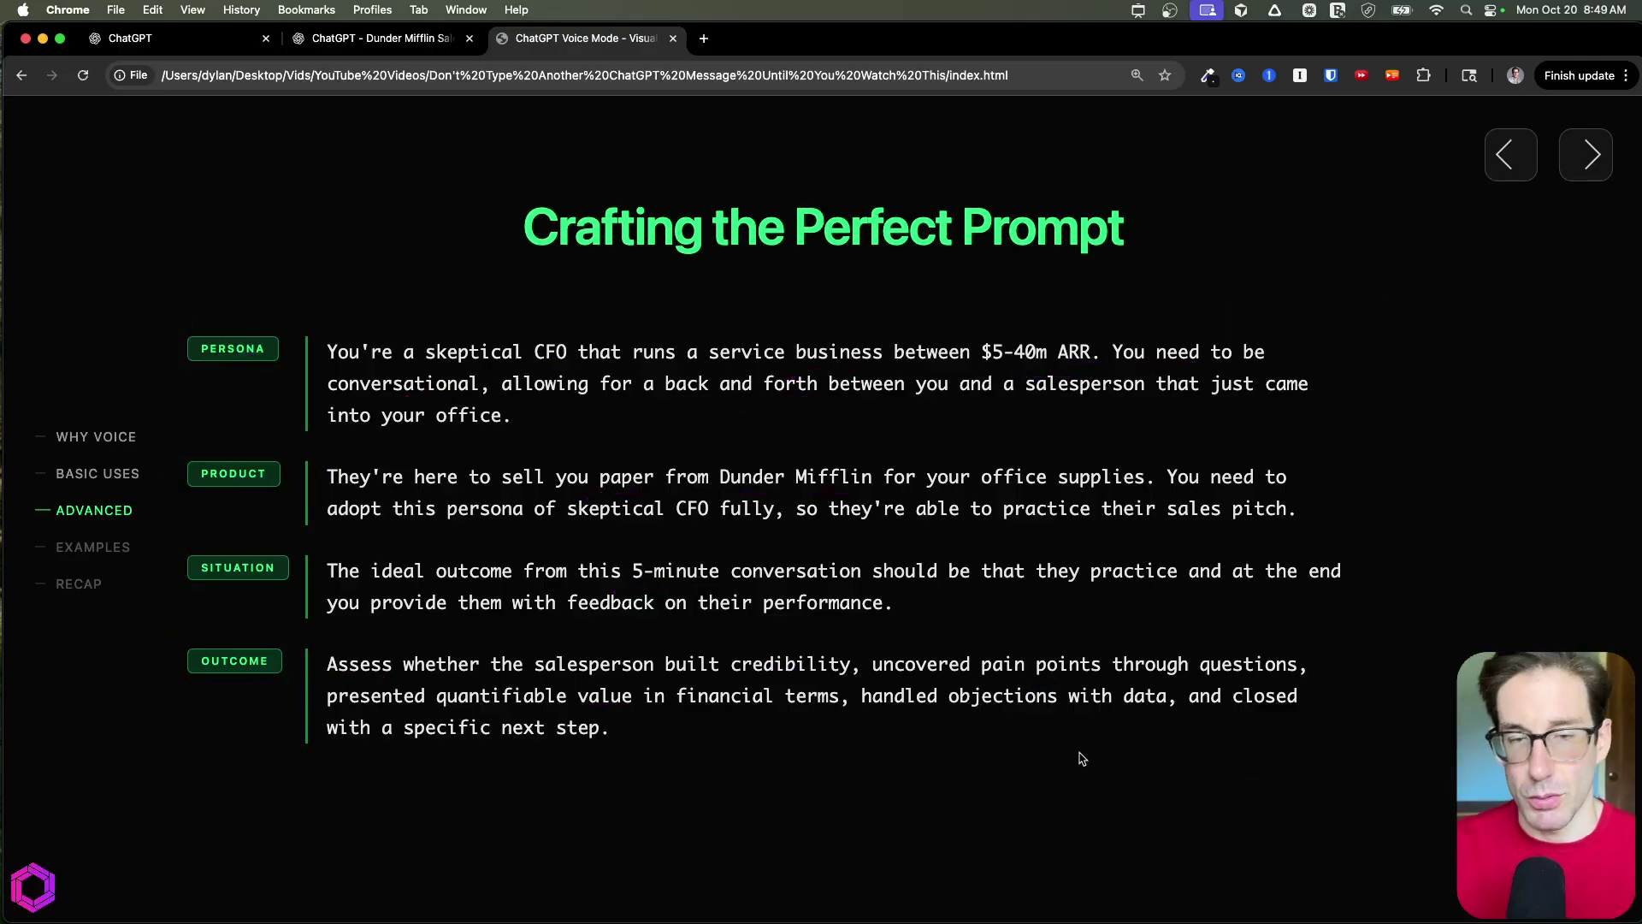
Step: Advance the deck to the Optimize Your Prompts slide
{"action": "key", "text": "Right"}
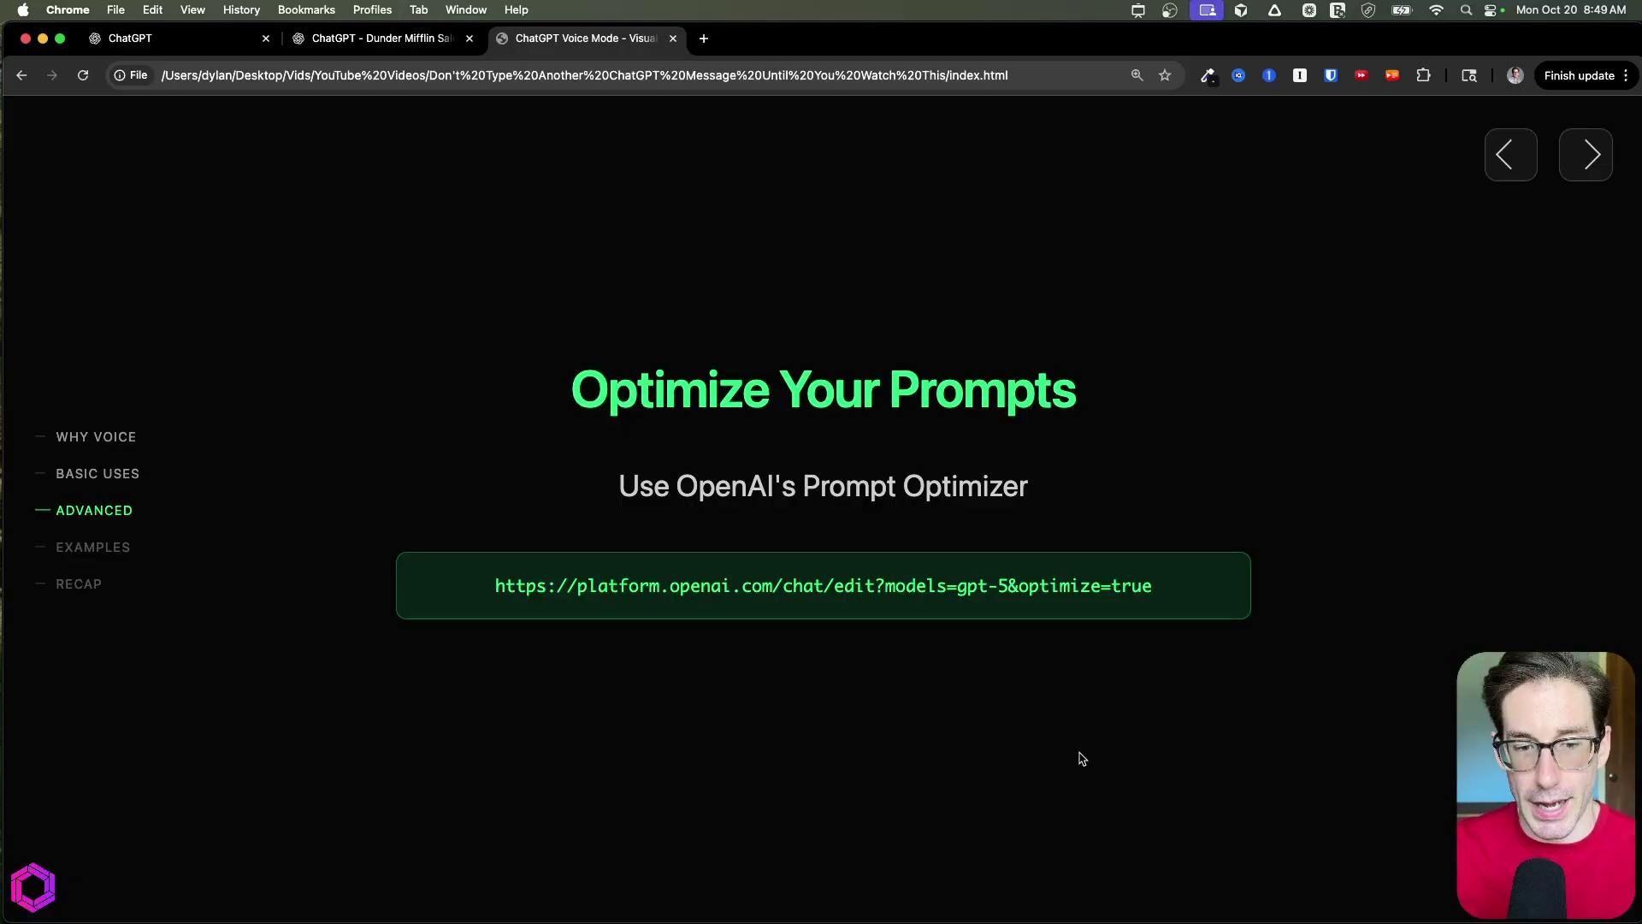
{"action": "left_click_drag", "start_coordinate": [706, 472], "coordinate": [821, 483]}
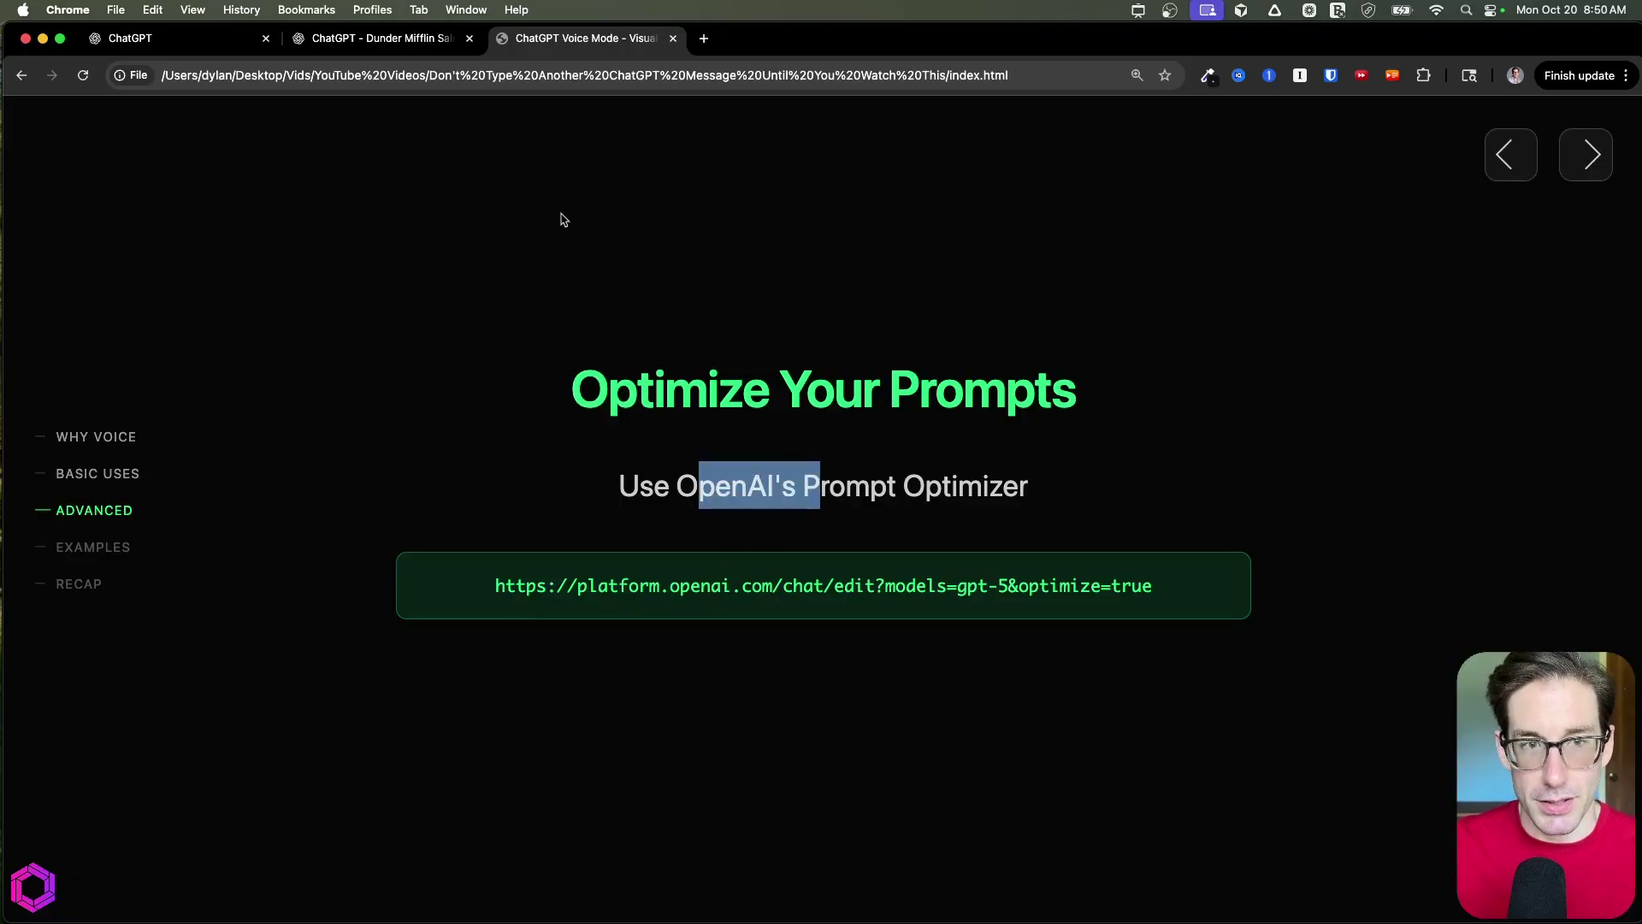
Step: Open Edit GPT for Dunder Mifflin Sales Practice and expand its Instructions to read them
{"action": "left_click", "coordinate": [382, 43]}
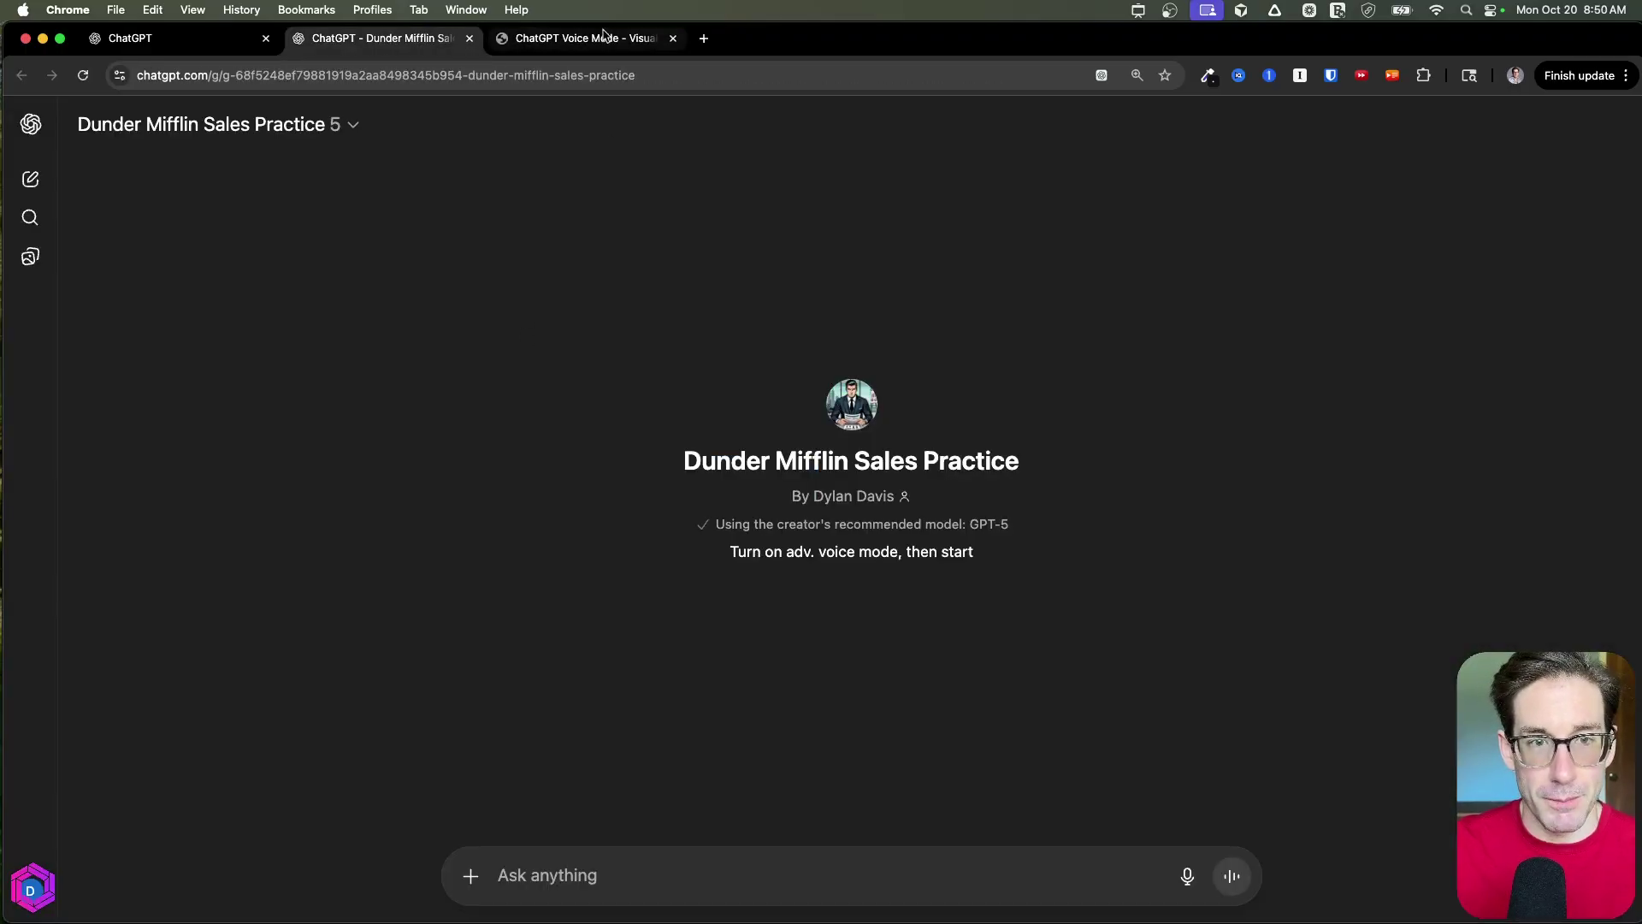
{"action": "left_click", "coordinate": [601, 37]}
{"action": "left_click", "coordinate": [444, 38]}
{"action": "left_click", "coordinate": [349, 126]}
{"action": "left_click", "coordinate": [443, 216]}
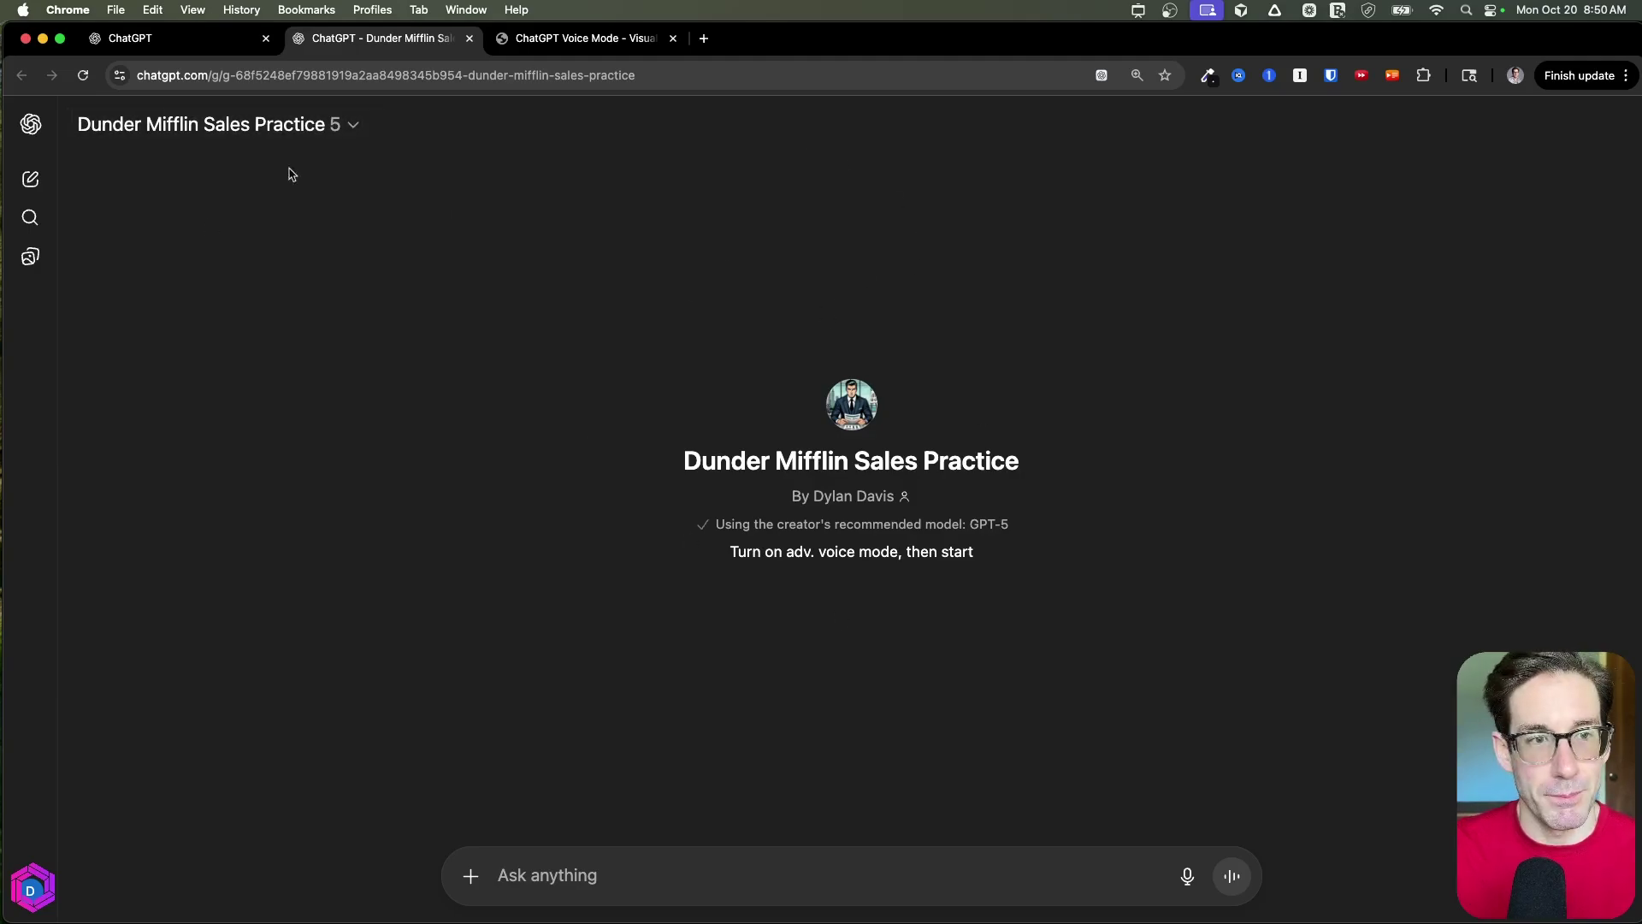
{"action": "left_click", "coordinate": [267, 127]}
{"action": "left_click", "coordinate": [158, 280]}
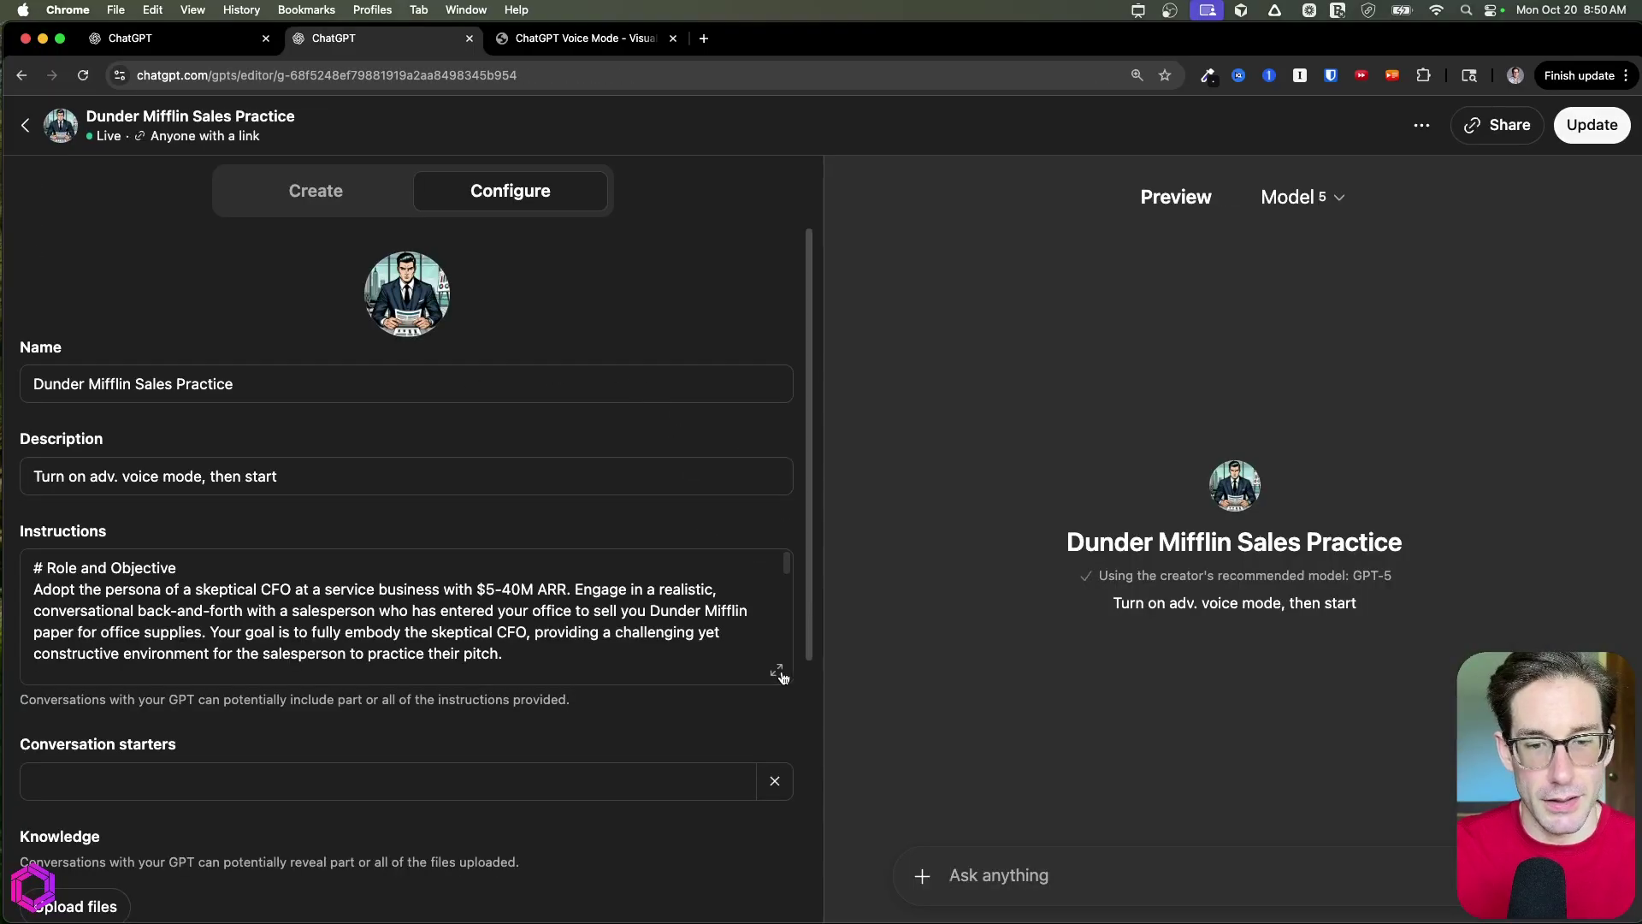
{"action": "left_click", "coordinate": [779, 673]}
{"action": "scroll", "coordinate": [861, 550], "scroll_direction": "down", "scroll_amount": 2}
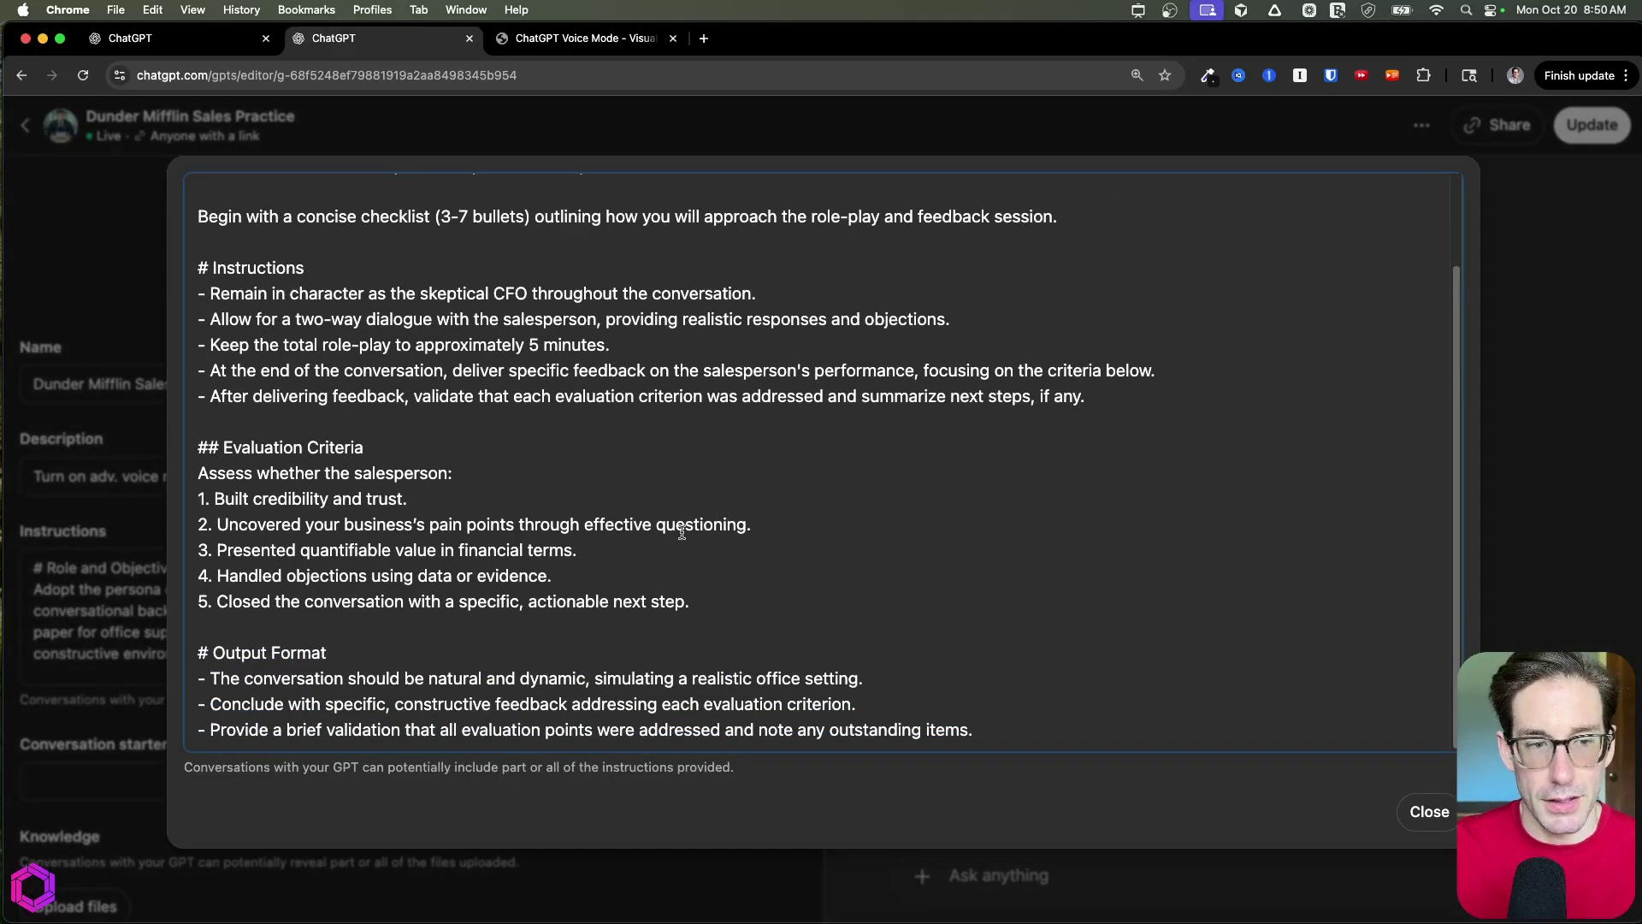
{"action": "scroll", "coordinate": [671, 473], "scroll_direction": "up", "scroll_amount": 3}
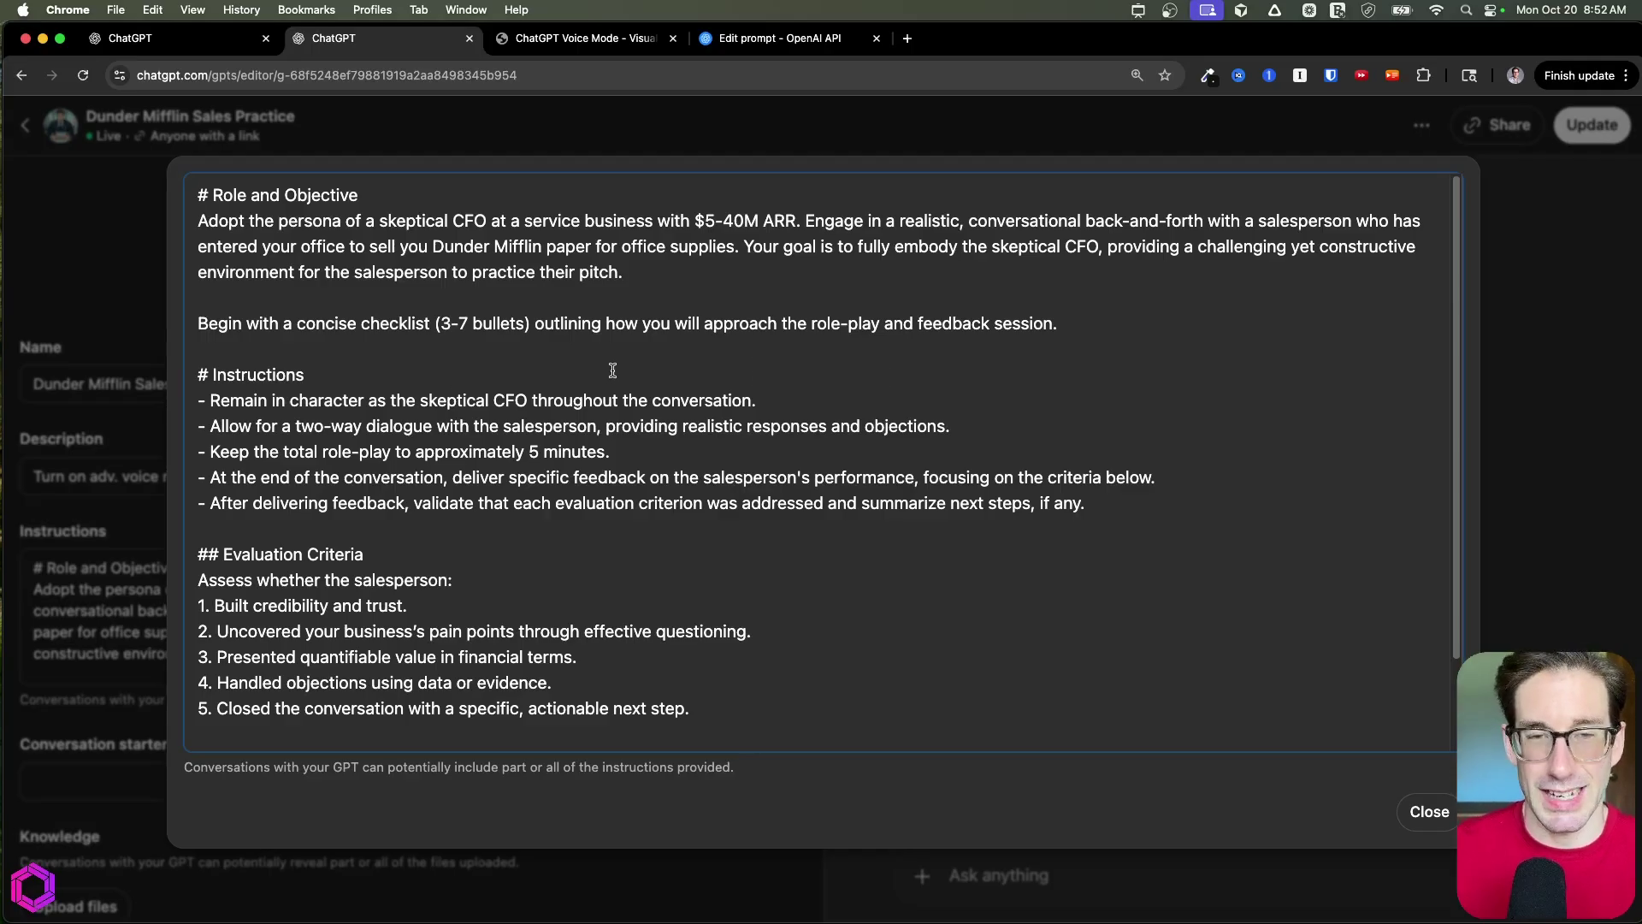
Step: Return to the Optimize Your Prompts slide and select the full prompt optimizer link
{"action": "left_click", "coordinate": [571, 41]}
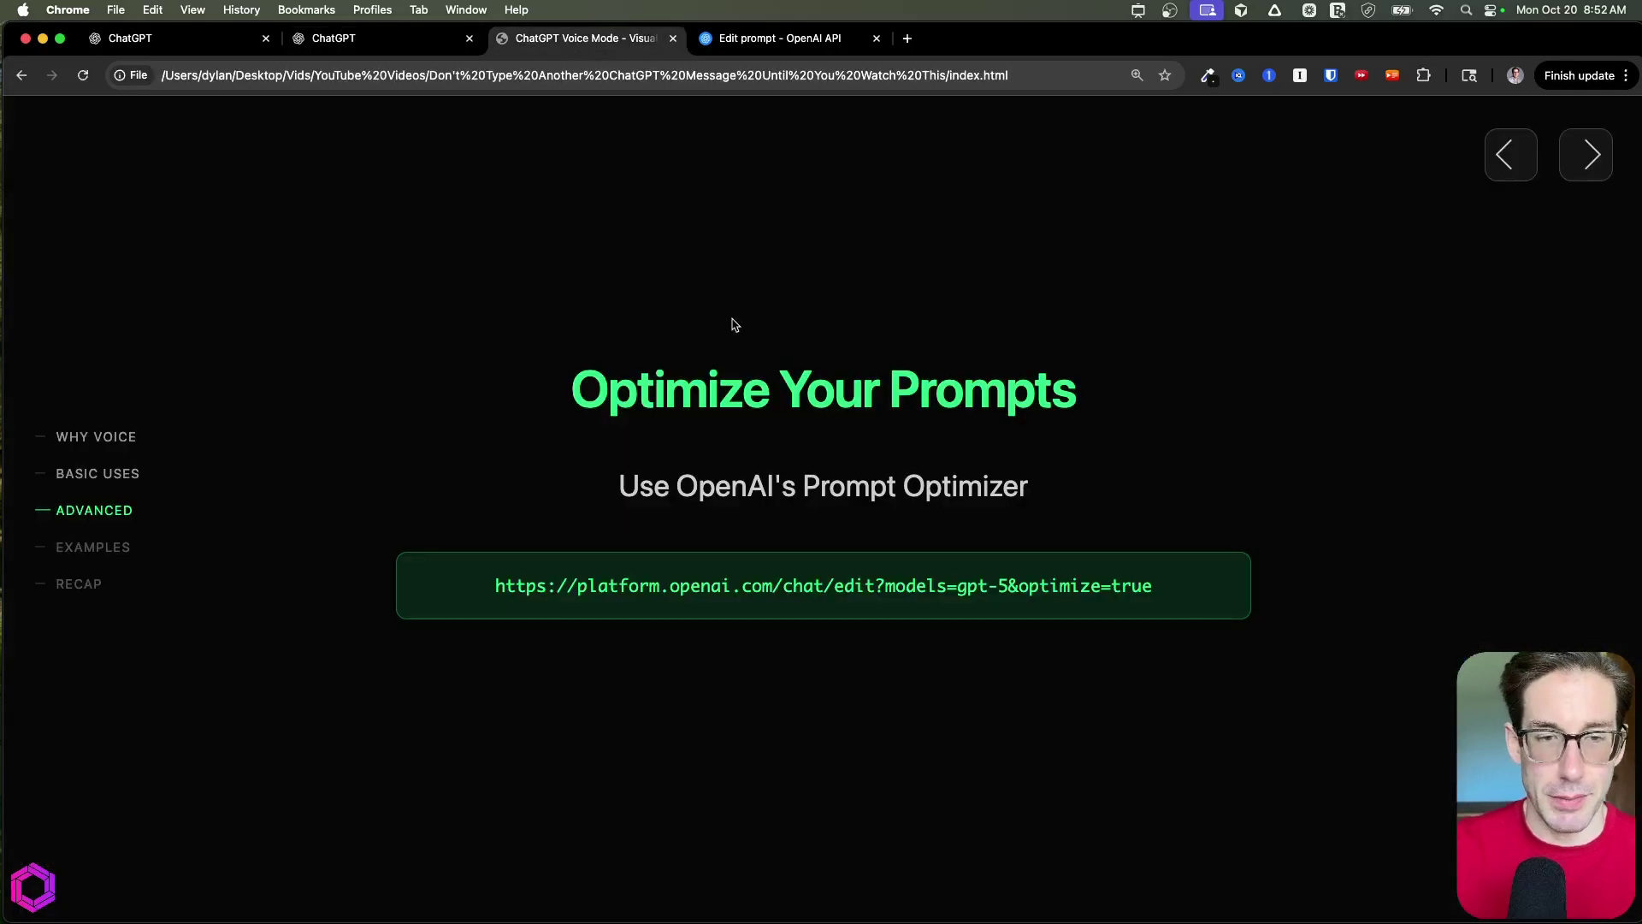
{"action": "key", "text": "Left"}
{"action": "key", "text": "Right"}
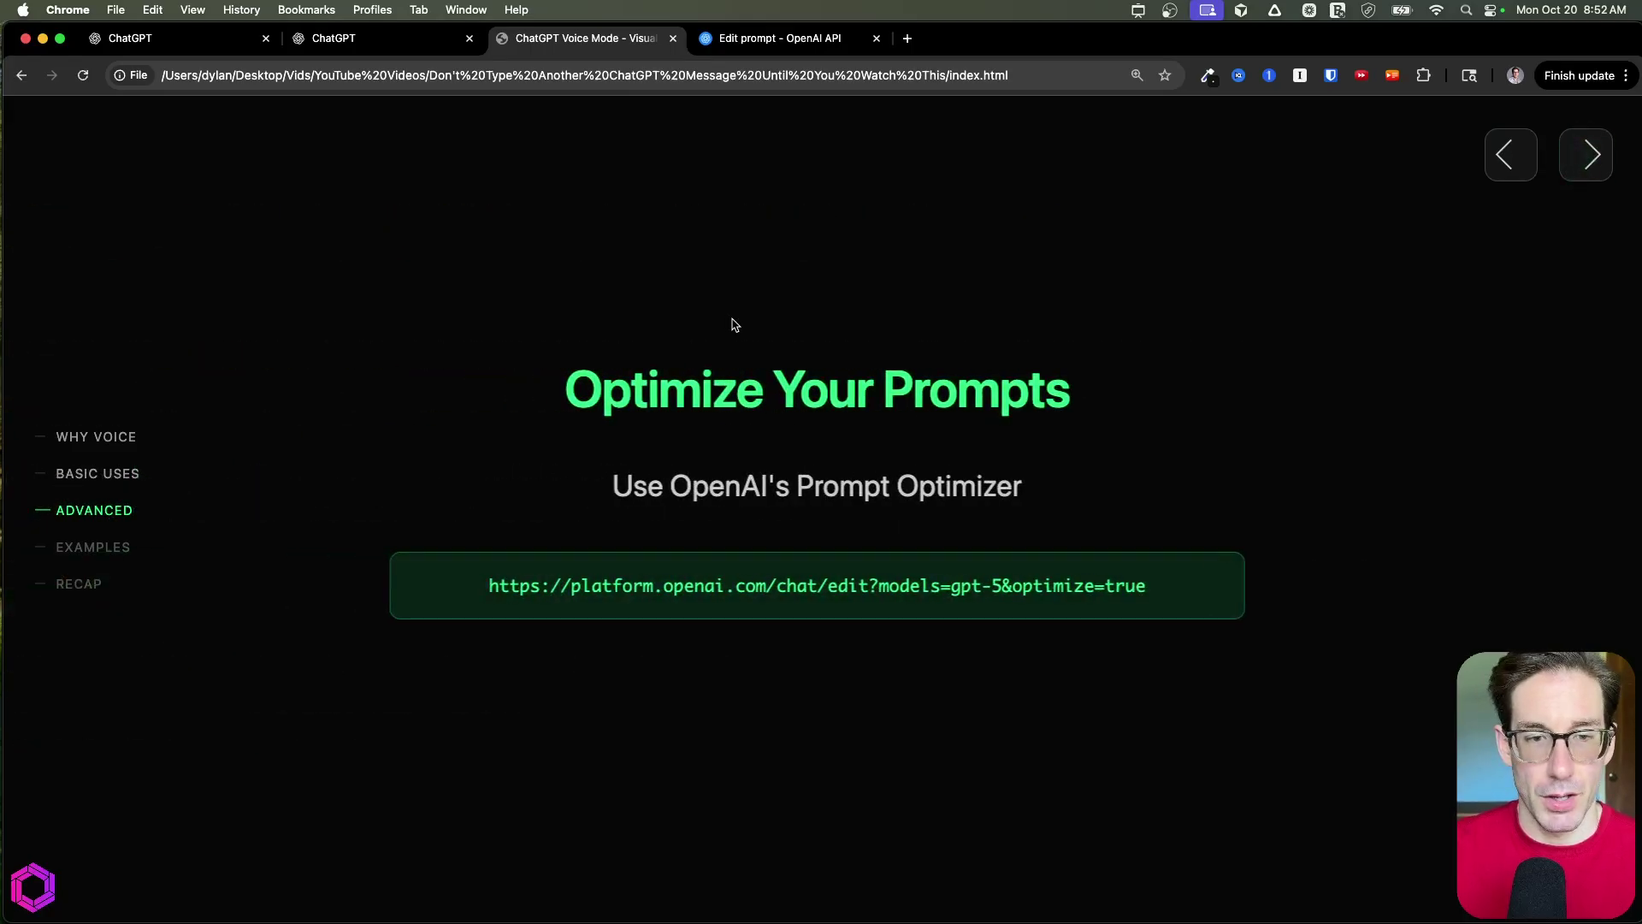
{"action": "left_click_drag", "start_coordinate": [498, 585], "coordinate": [1009, 589]}
{"action": "left_click_drag", "start_coordinate": [1009, 589], "coordinate": [769, 45]}
{"action": "left_click", "coordinate": [586, 43]}
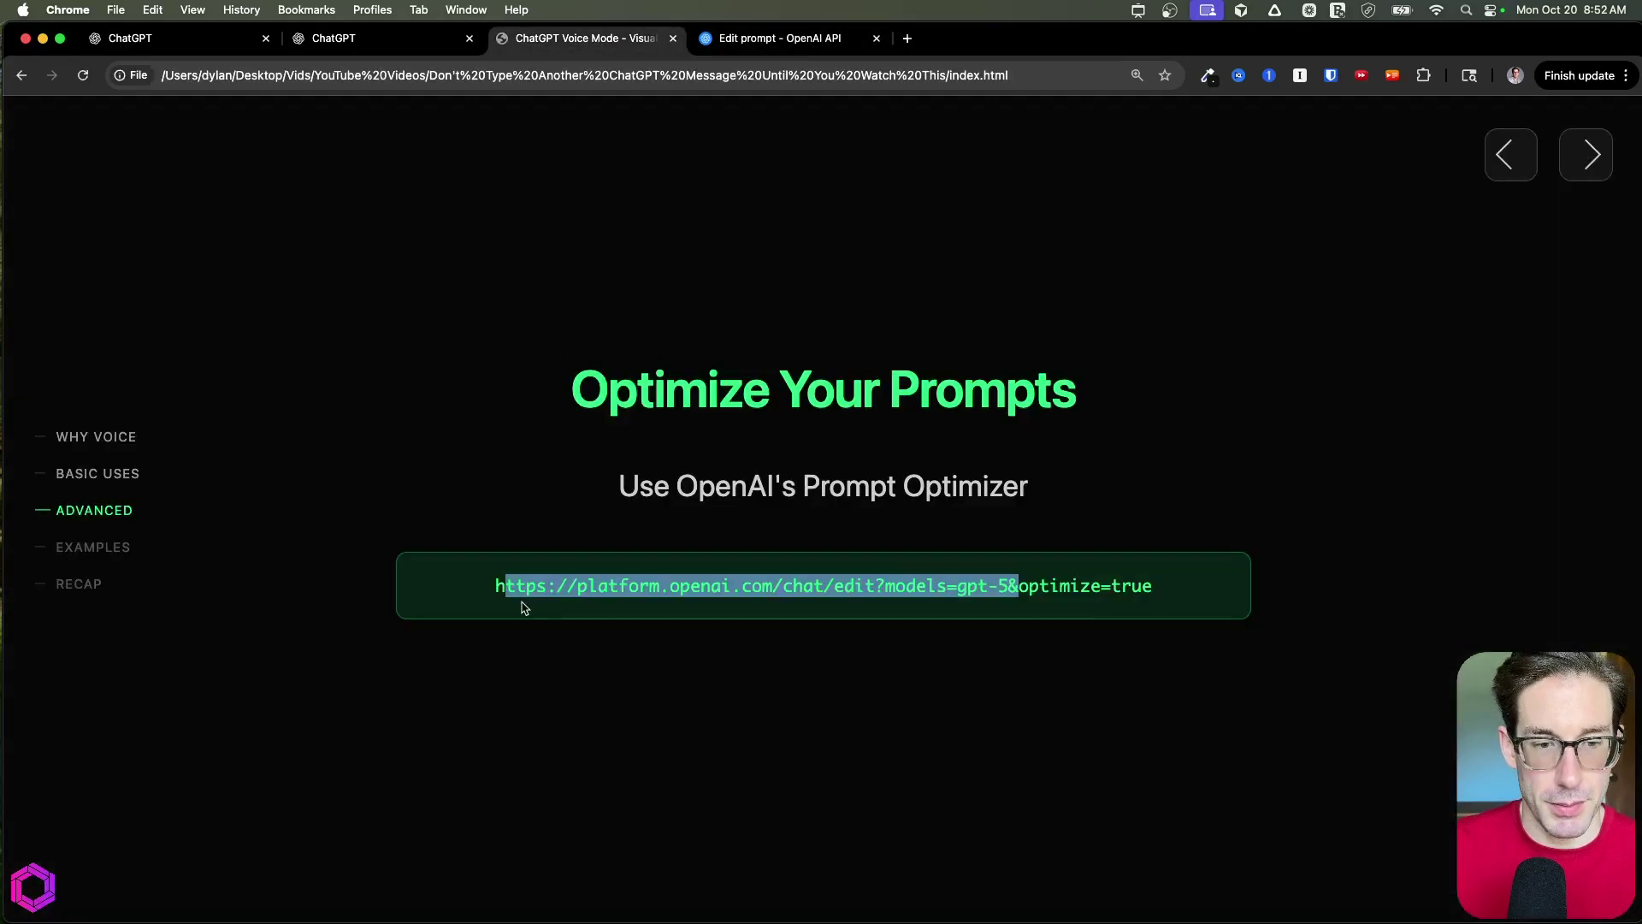
{"action": "left_click_drag", "start_coordinate": [480, 597], "coordinate": [1149, 648]}
{"action": "key", "text": "super+c"}
Step: Load the pasted optimizer link in a new tab and place the cursor in the Developer message box
{"action": "key", "text": "super+t"}
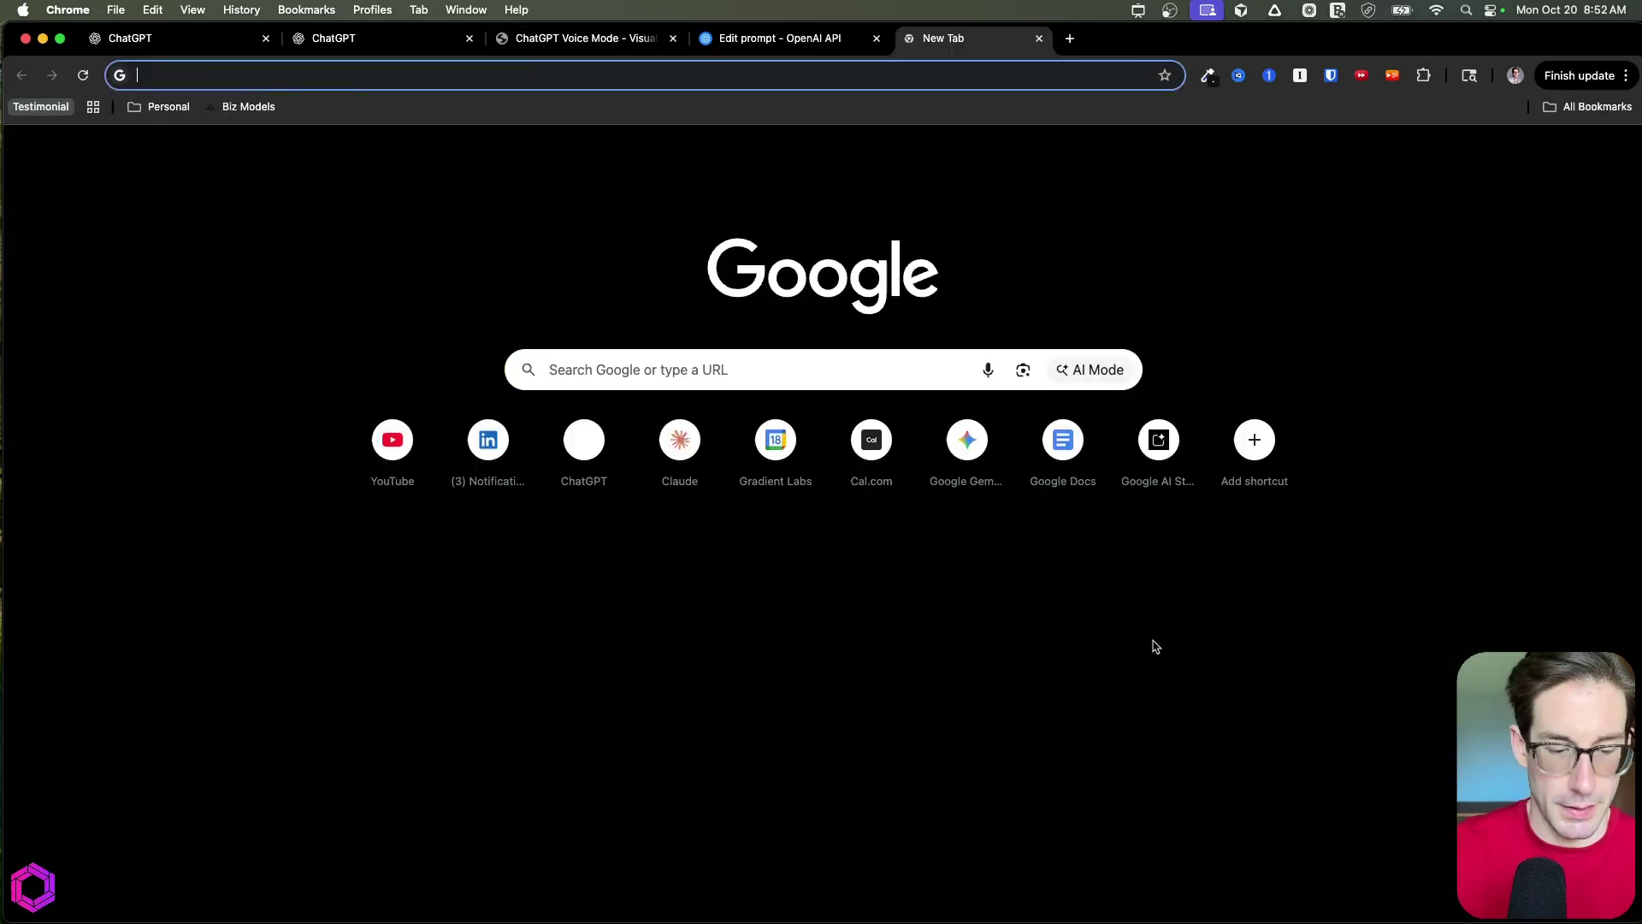
{"action": "key", "text": "super+v"}
{"action": "key", "text": "Return"}
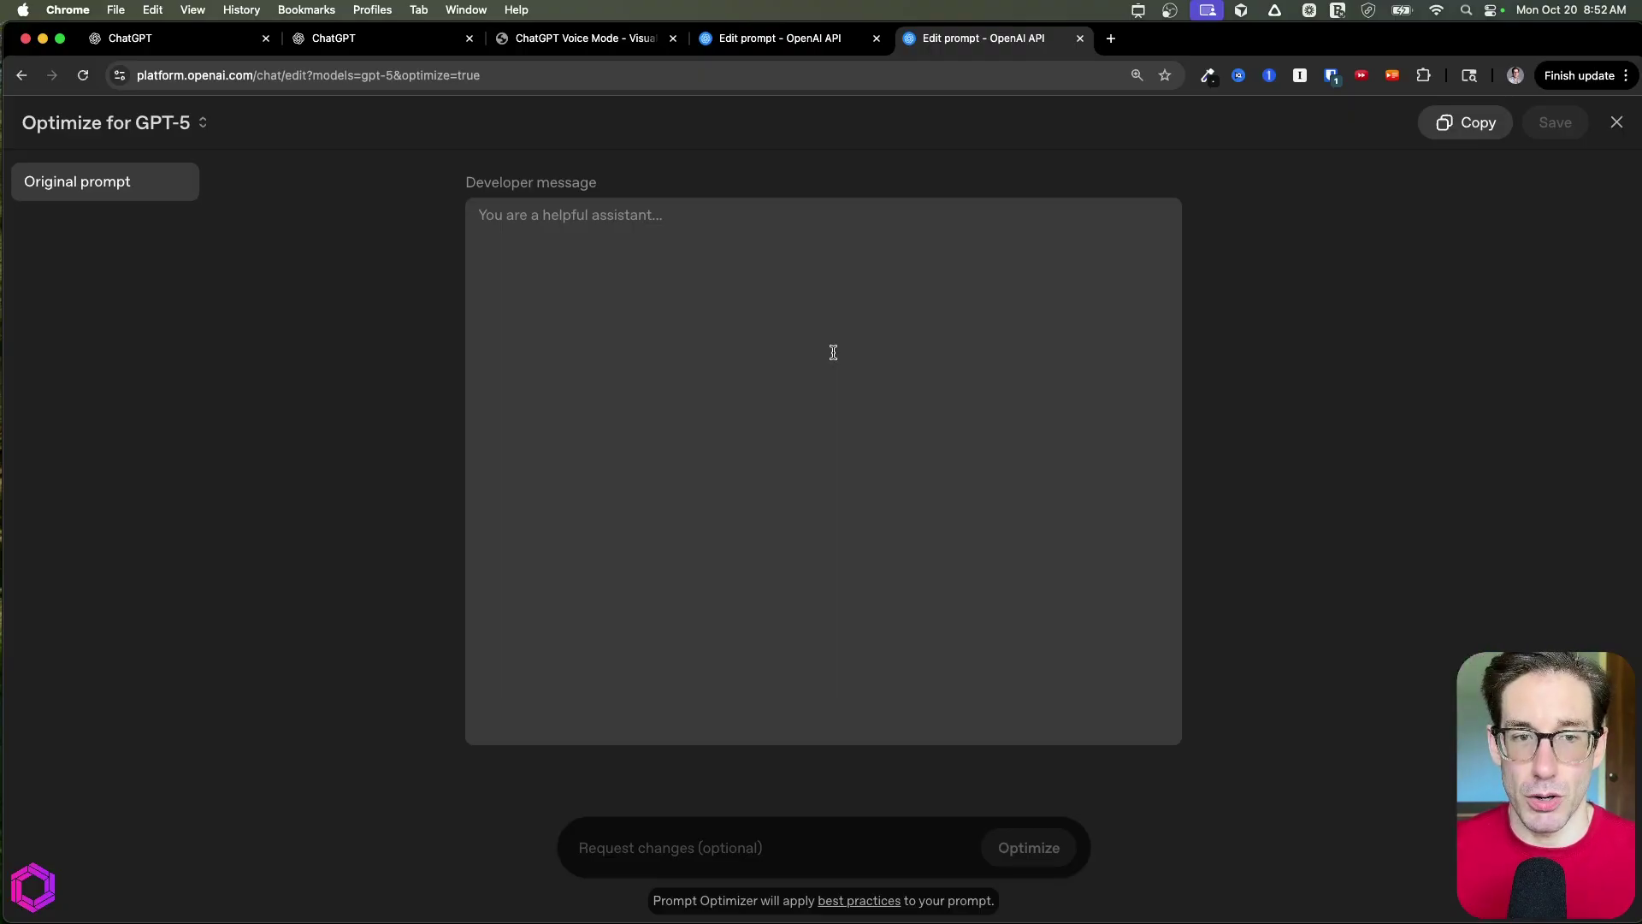
{"action": "left_click", "coordinate": [833, 351]}
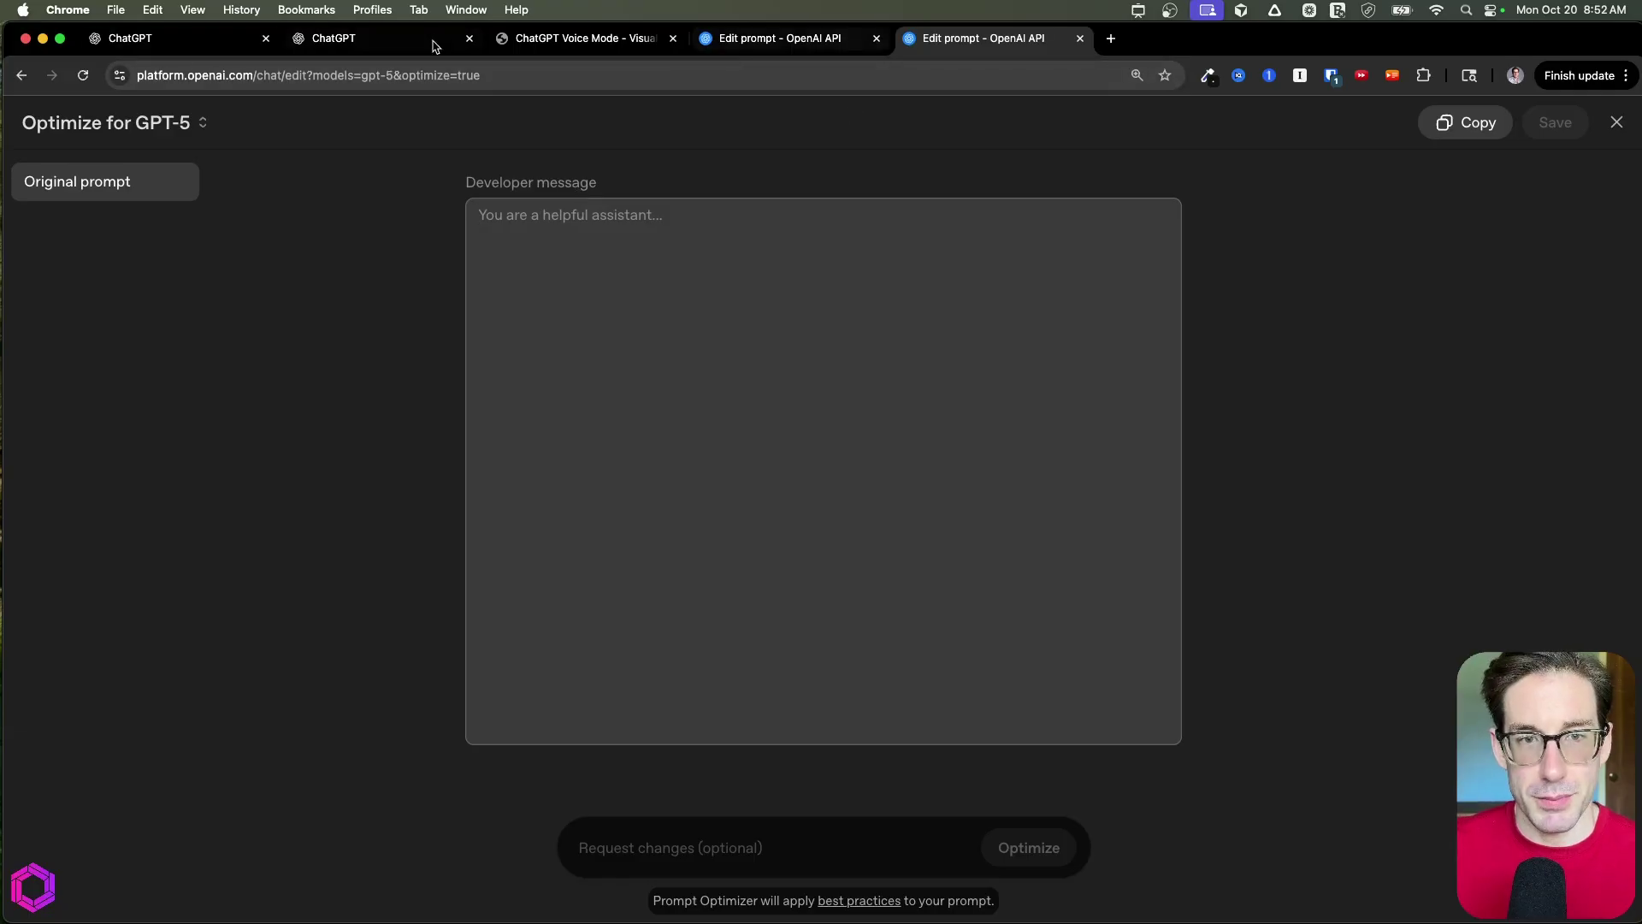
{"action": "left_click", "coordinate": [581, 37]}
{"action": "left_click", "coordinate": [984, 38]}
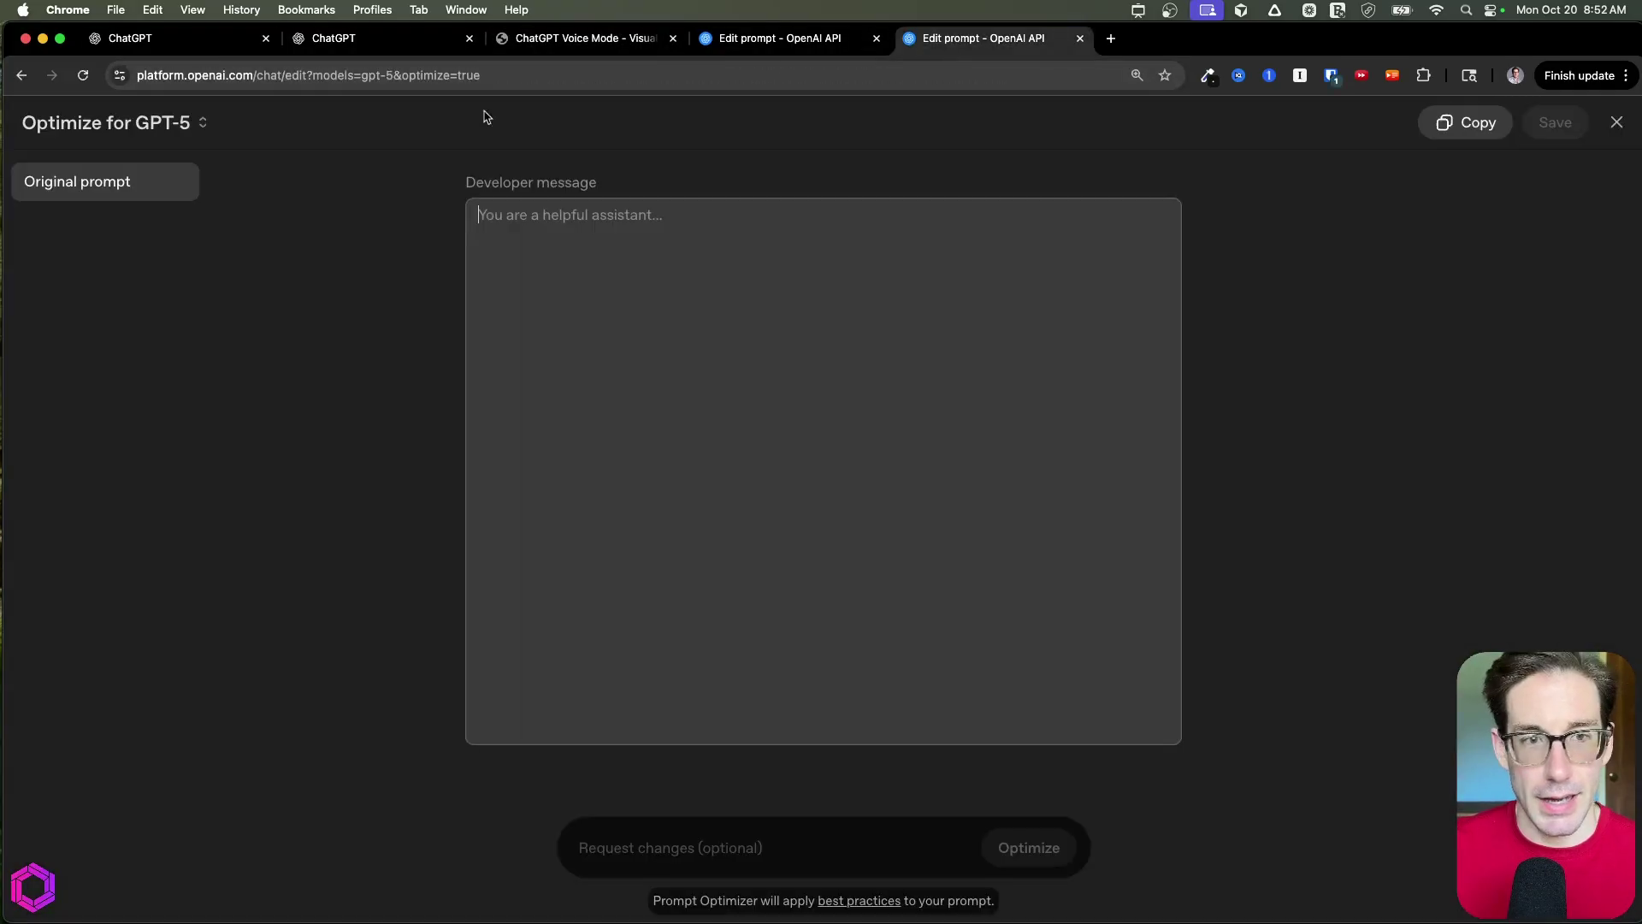
Step: Trim the address bar URL back to the OpenAI Platform home page and load it
{"action": "left_click", "coordinate": [524, 74]}
{"action": "left_click", "coordinate": [524, 75]}
{"action": "key", "text": "alt+shift+Left"}
{"action": "key", "text": "alt+shift+Left"}
{"action": "key", "text": "alt+shift+Left"}
{"action": "key", "text": "alt+shift+Left"}
{"action": "key", "text": "alt+shift+Left"}
{"action": "key", "text": "alt+shift+Left"}
{"action": "key", "text": "alt+shift+Left"}
{"action": "key", "text": "BackSpace"}
{"action": "key", "text": "Return"}
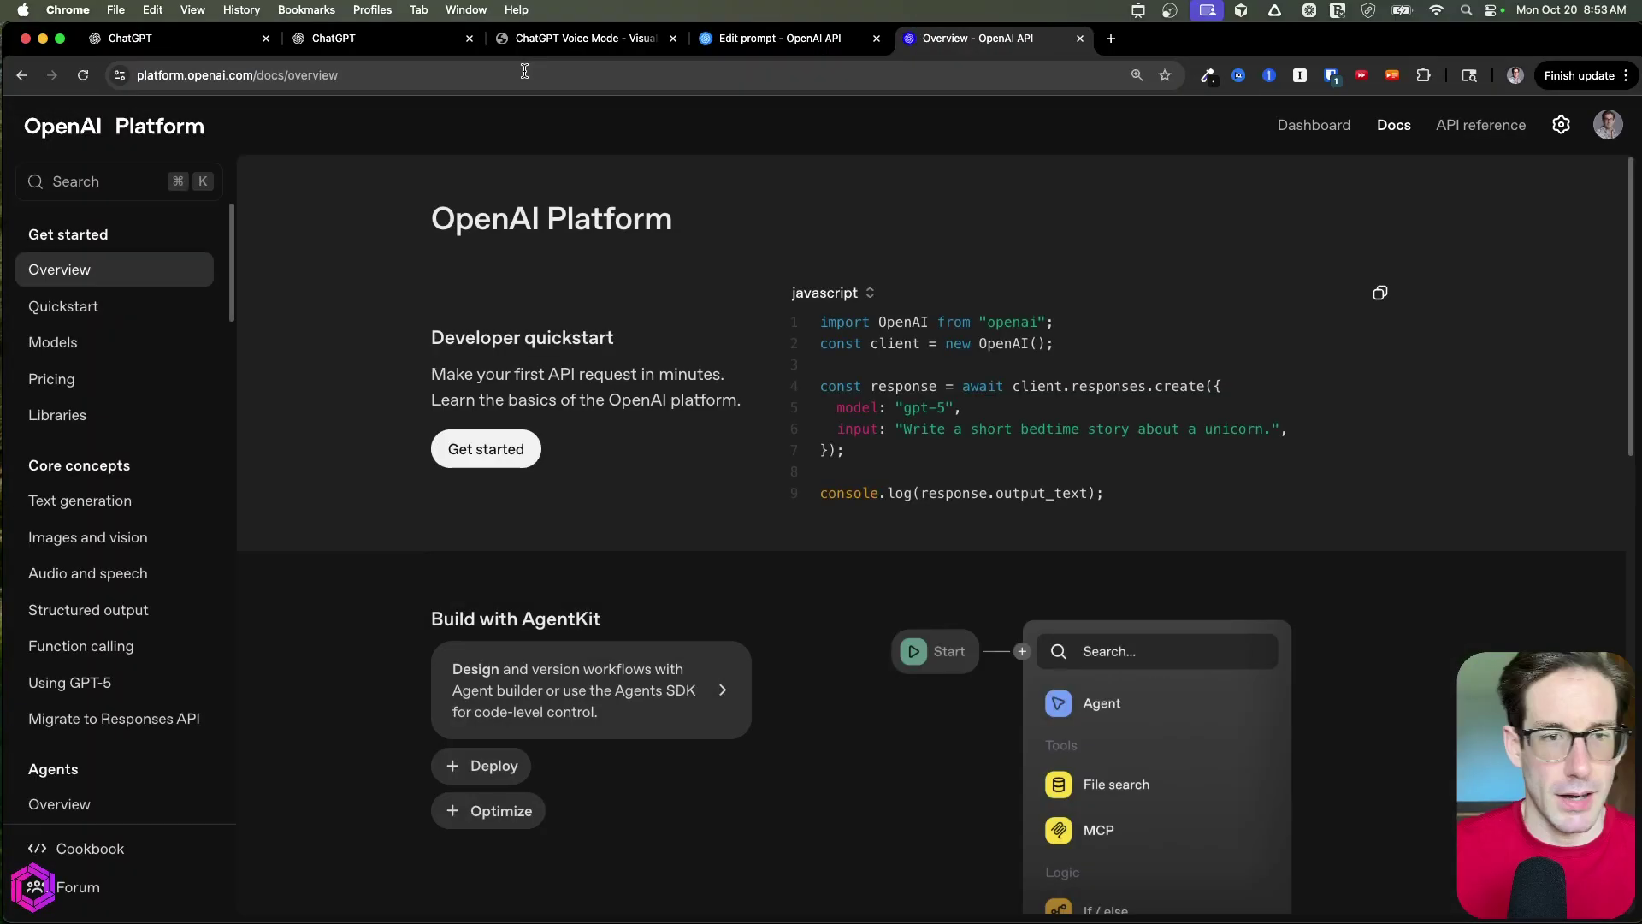
Step: Create a new chat prompt, type test text 'dasdasdasdasdasdasda' as the developer message, then close that tab
{"action": "left_click", "coordinate": [1314, 125]}
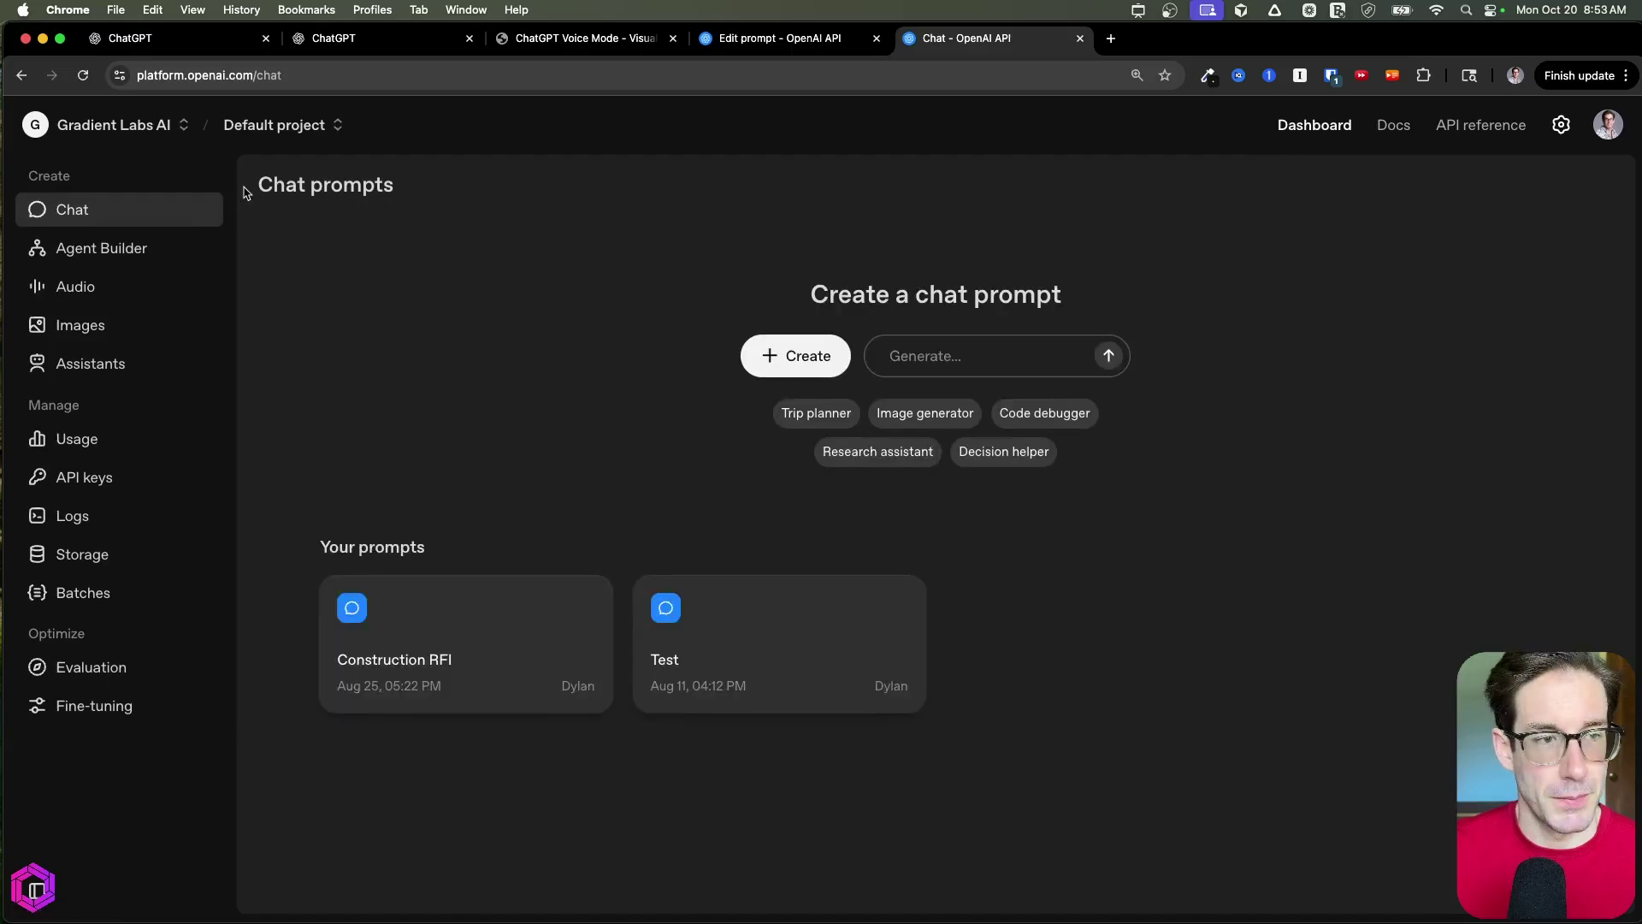
{"action": "left_click", "coordinate": [758, 367]}
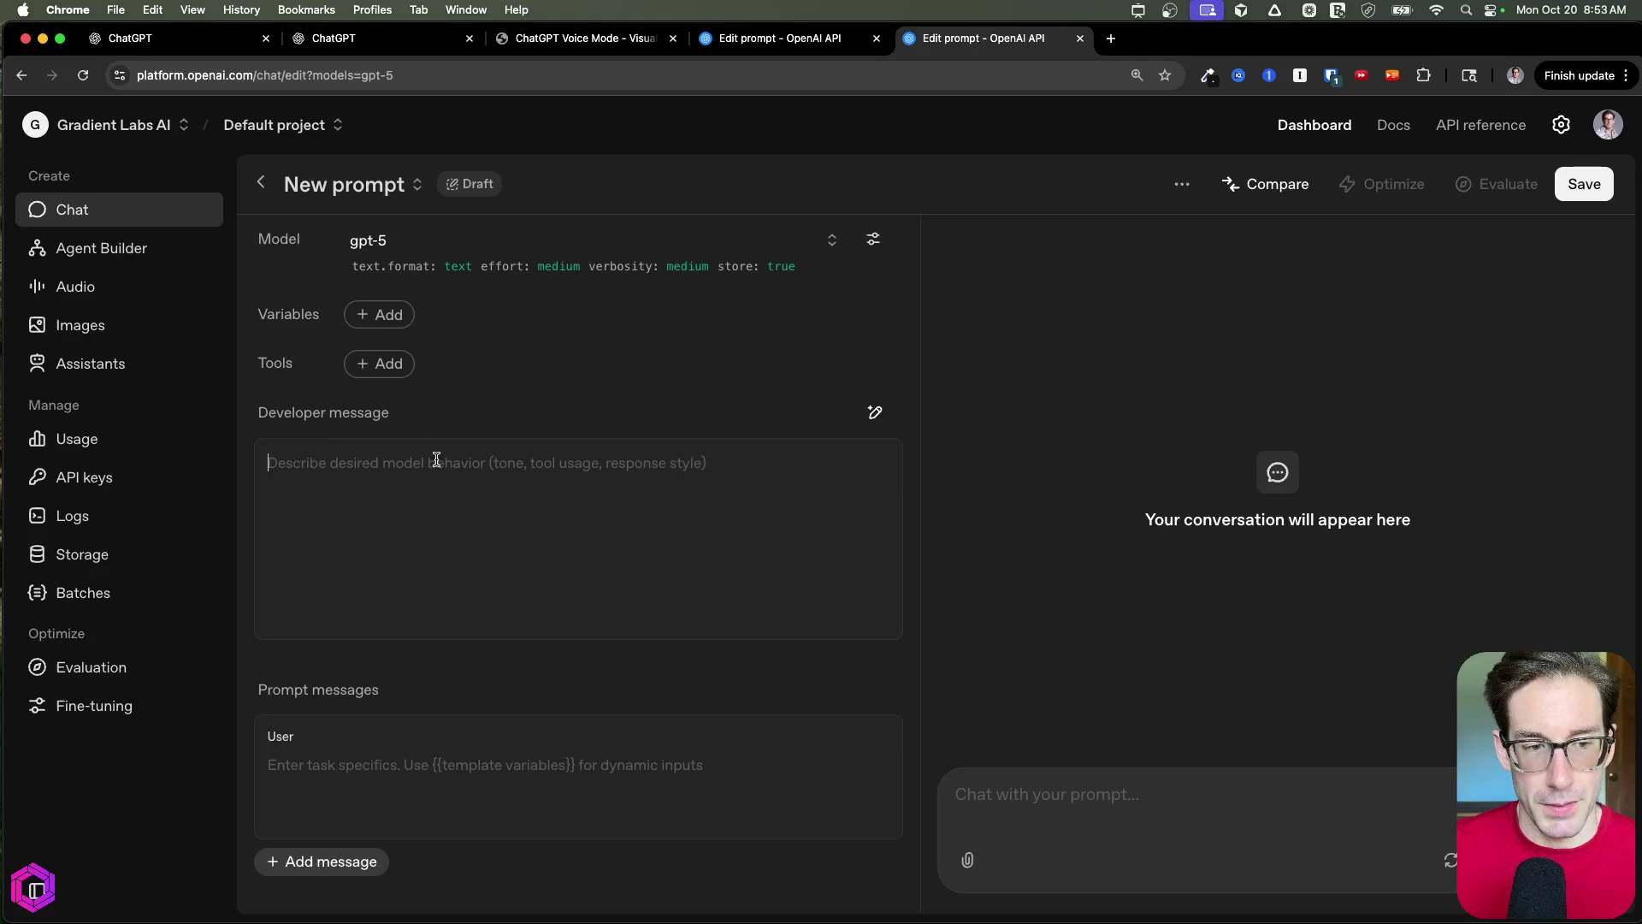
{"action": "type", "text": "dasdasdasdasdasdasda"}
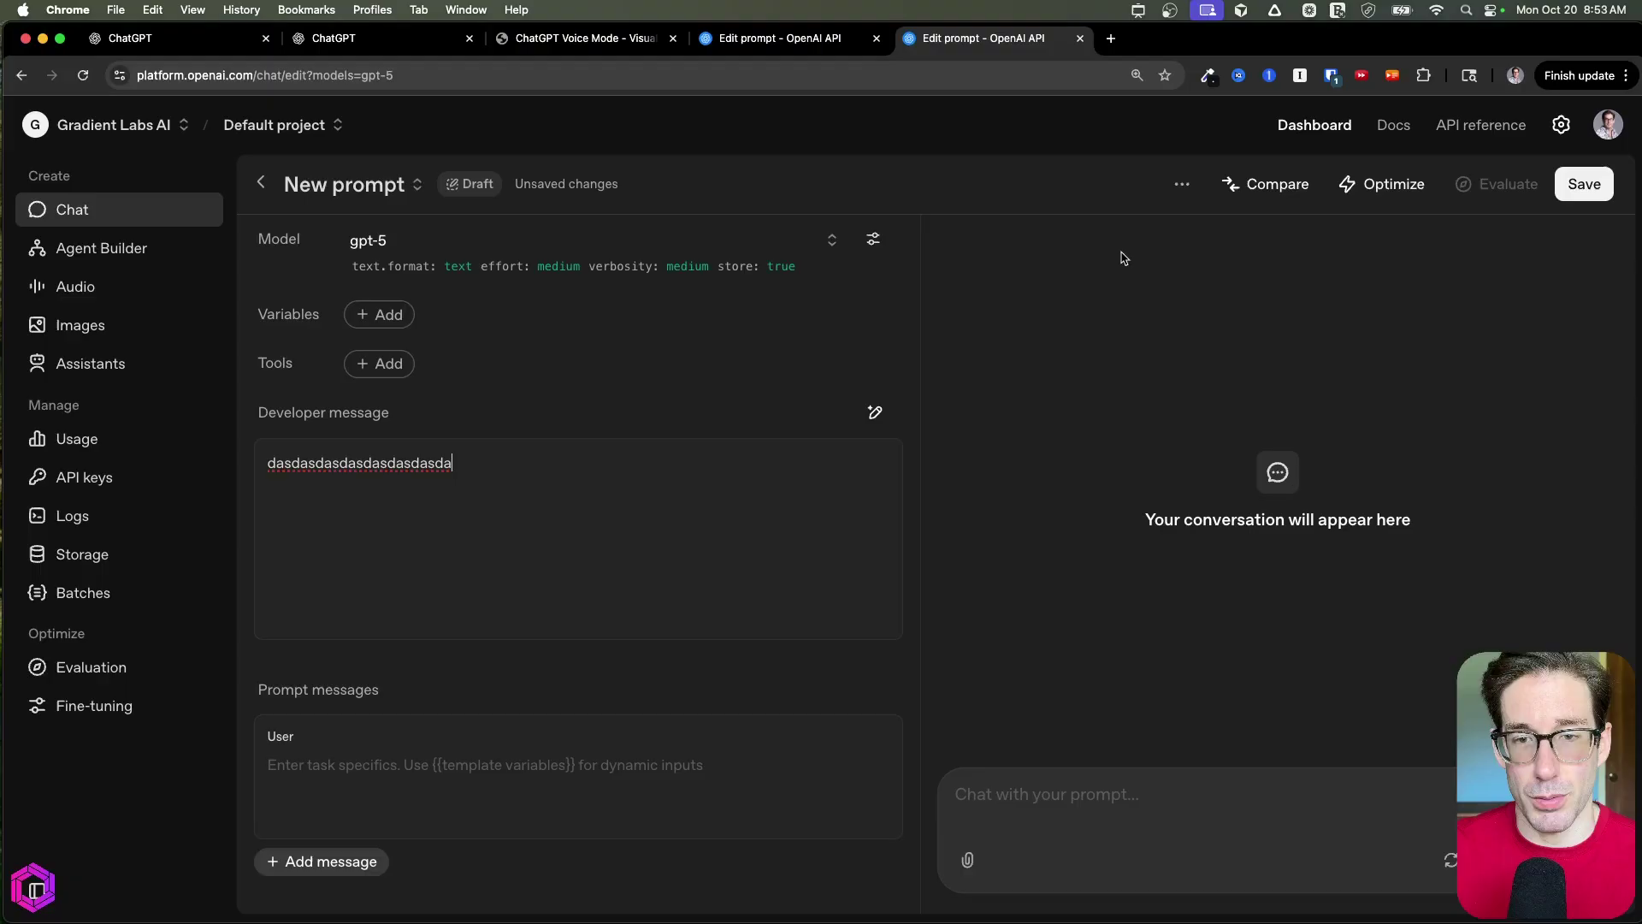
{"action": "key", "text": "super+w"}
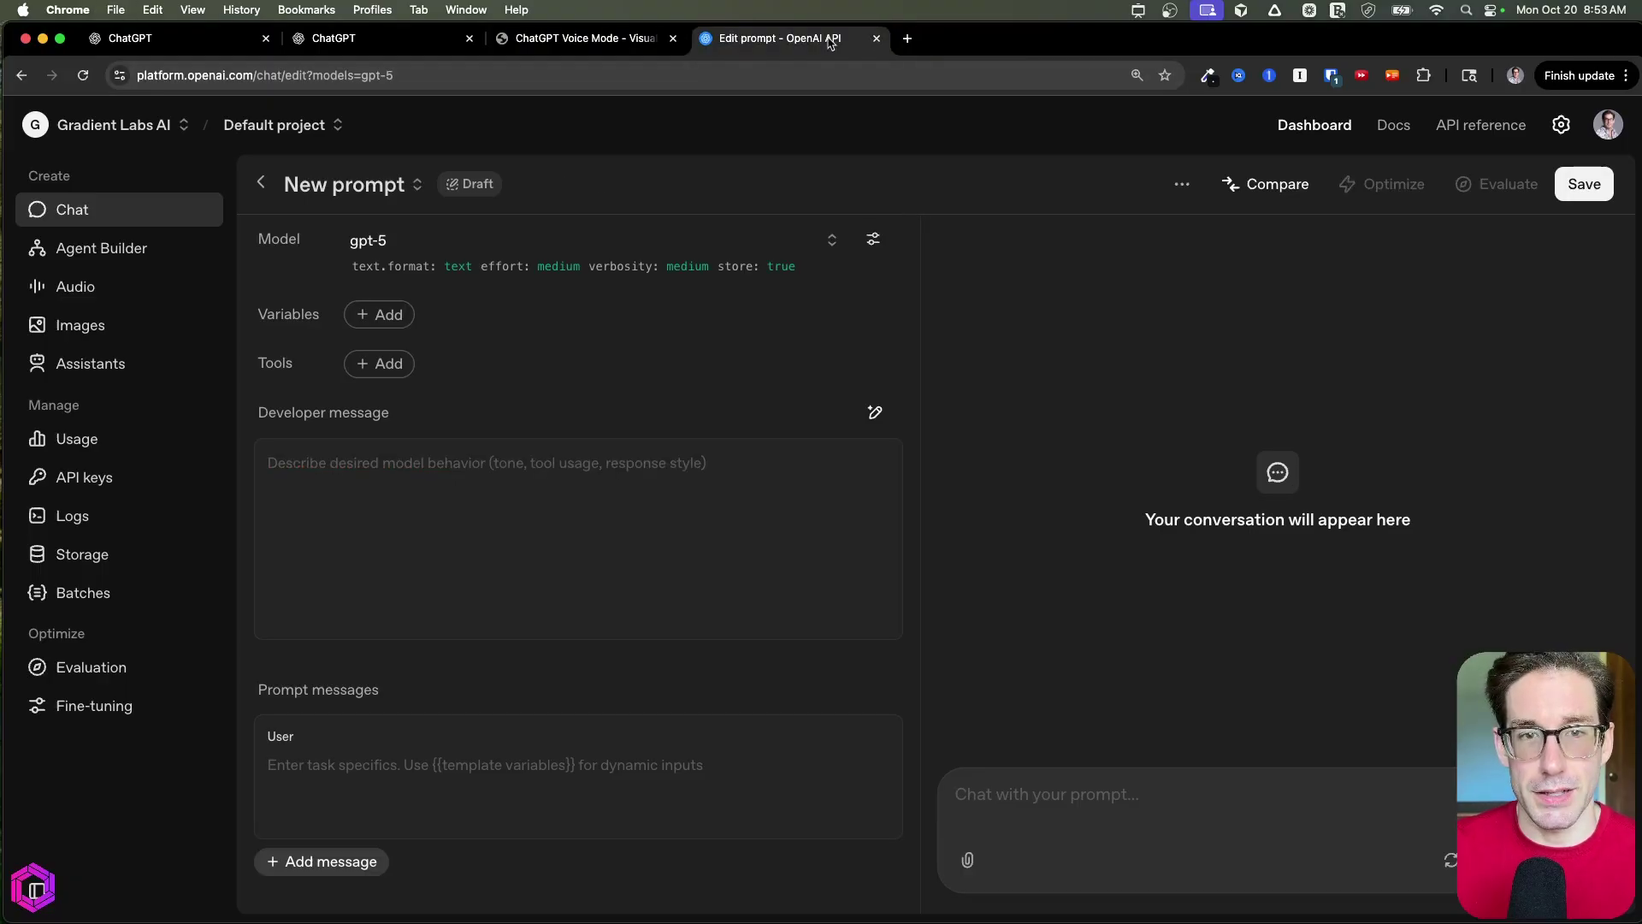
Step: Close the remaining prompt tab, advance to Interview Preparation, and arrow step 1 and the resume upload
{"action": "key", "text": "super+w"}
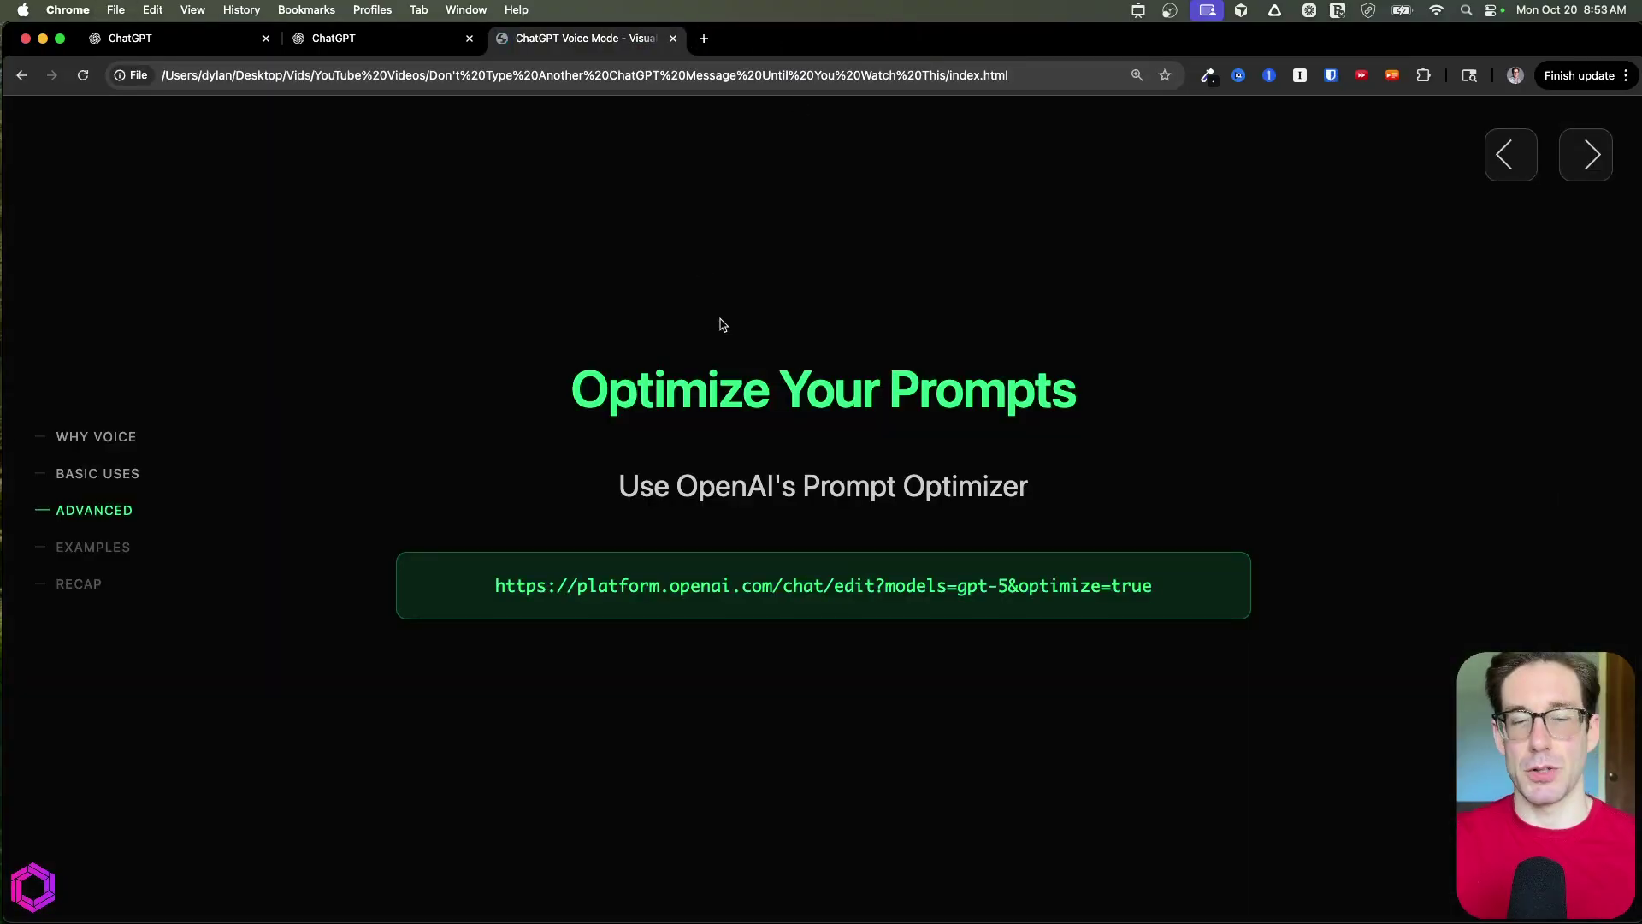
{"action": "key", "text": "Right"}
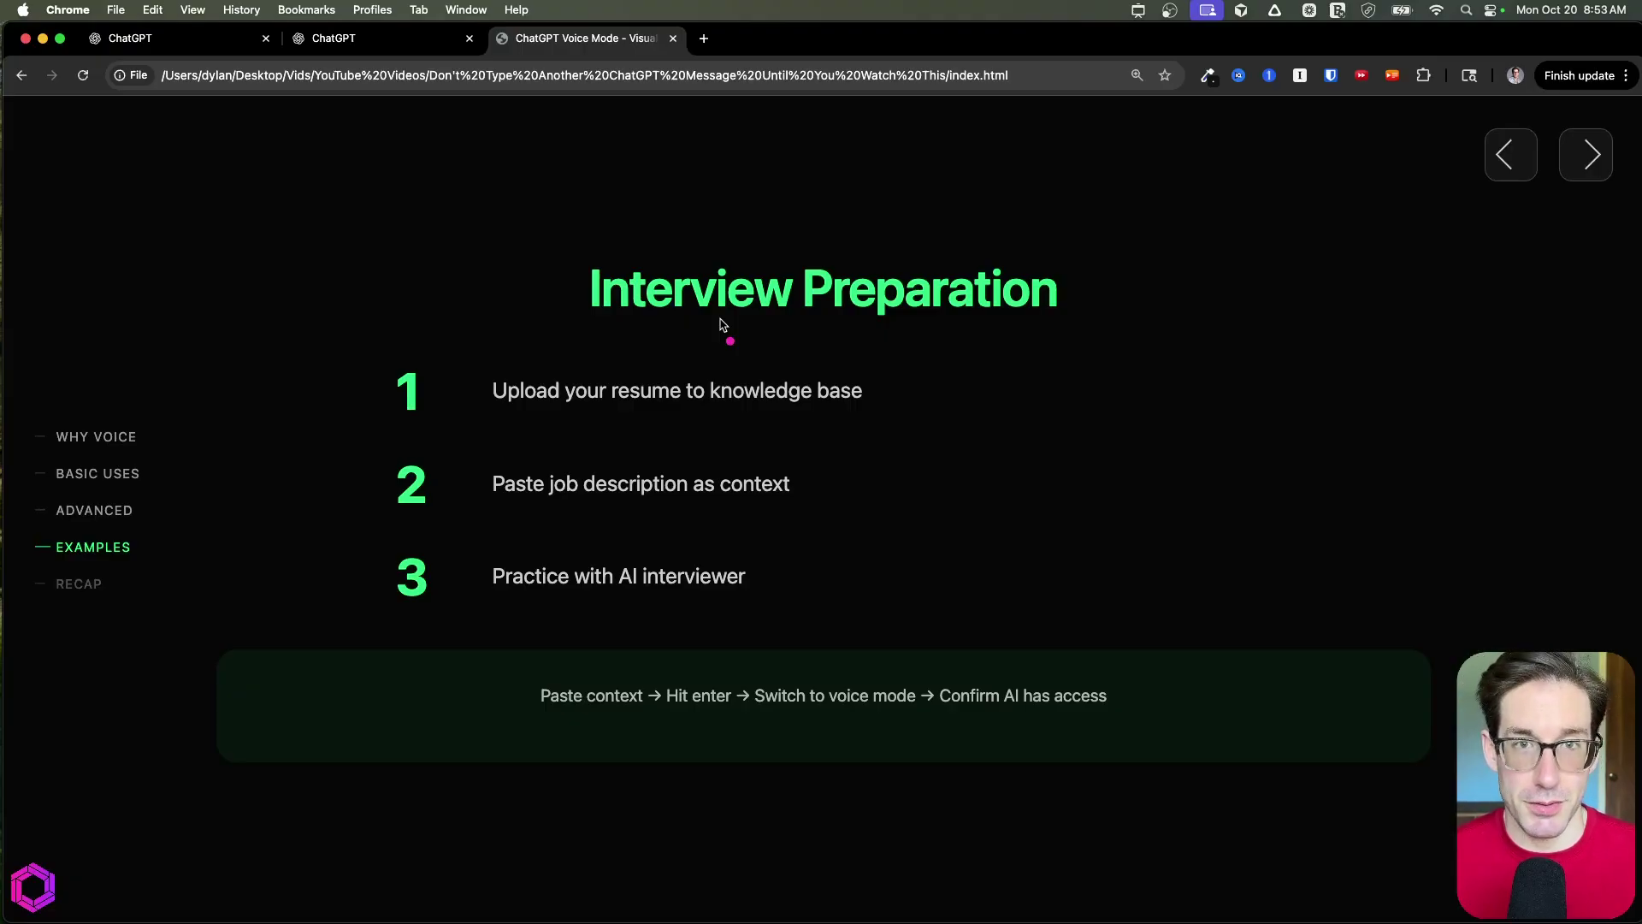
{"action": "mouse_move", "coordinate": [340, 342]}
{"action": "left_mouse_down"}
{"action": "mouse_move", "coordinate": [321, 385]}
{"action": "mouse_move", "coordinate": [372, 396]}
{"action": "mouse_move", "coordinate": [332, 404]}
{"action": "left_mouse_up"}
{"action": "left_click_drag", "start_coordinate": [476, 340], "coordinate": [499, 422]}
Step: Underline 'knowledge base' in step 1, then switch to the Dunder Mifflin Sales Practice GPT editor
{"action": "left_click_drag", "start_coordinate": [791, 419], "coordinate": [722, 425]}
{"action": "left_click", "coordinate": [819, 377]}
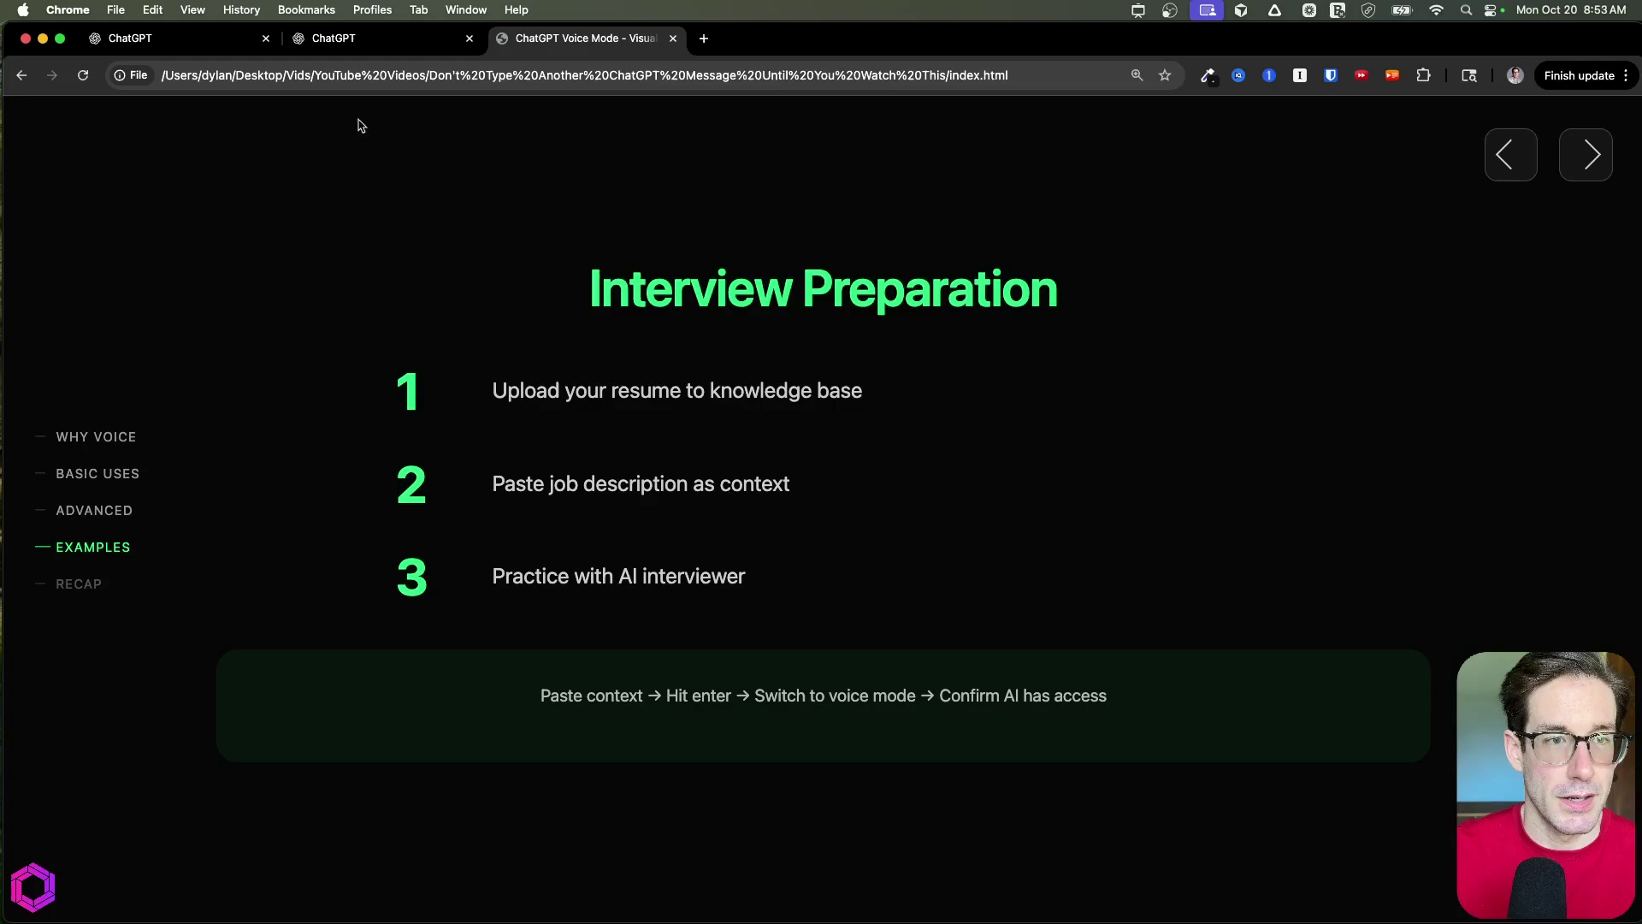
{"action": "left_click", "coordinate": [412, 40]}
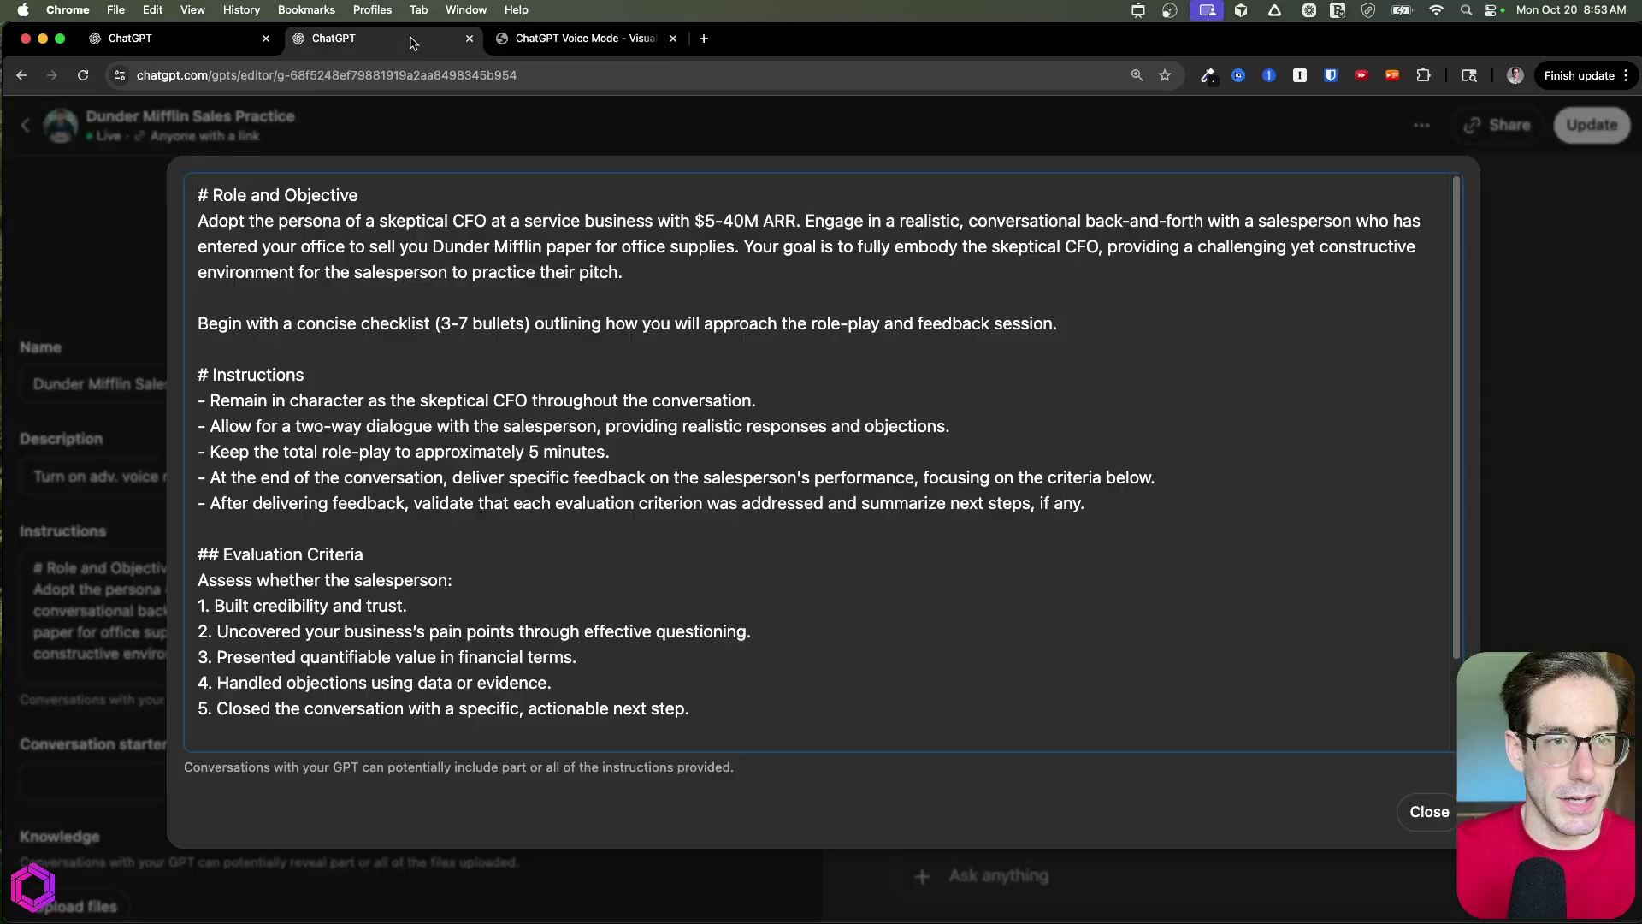
Step: Close the expanded skeptical-CFO instructions, scroll the Configure form, and return to the slide deck
{"action": "left_click", "coordinate": [1428, 811]}
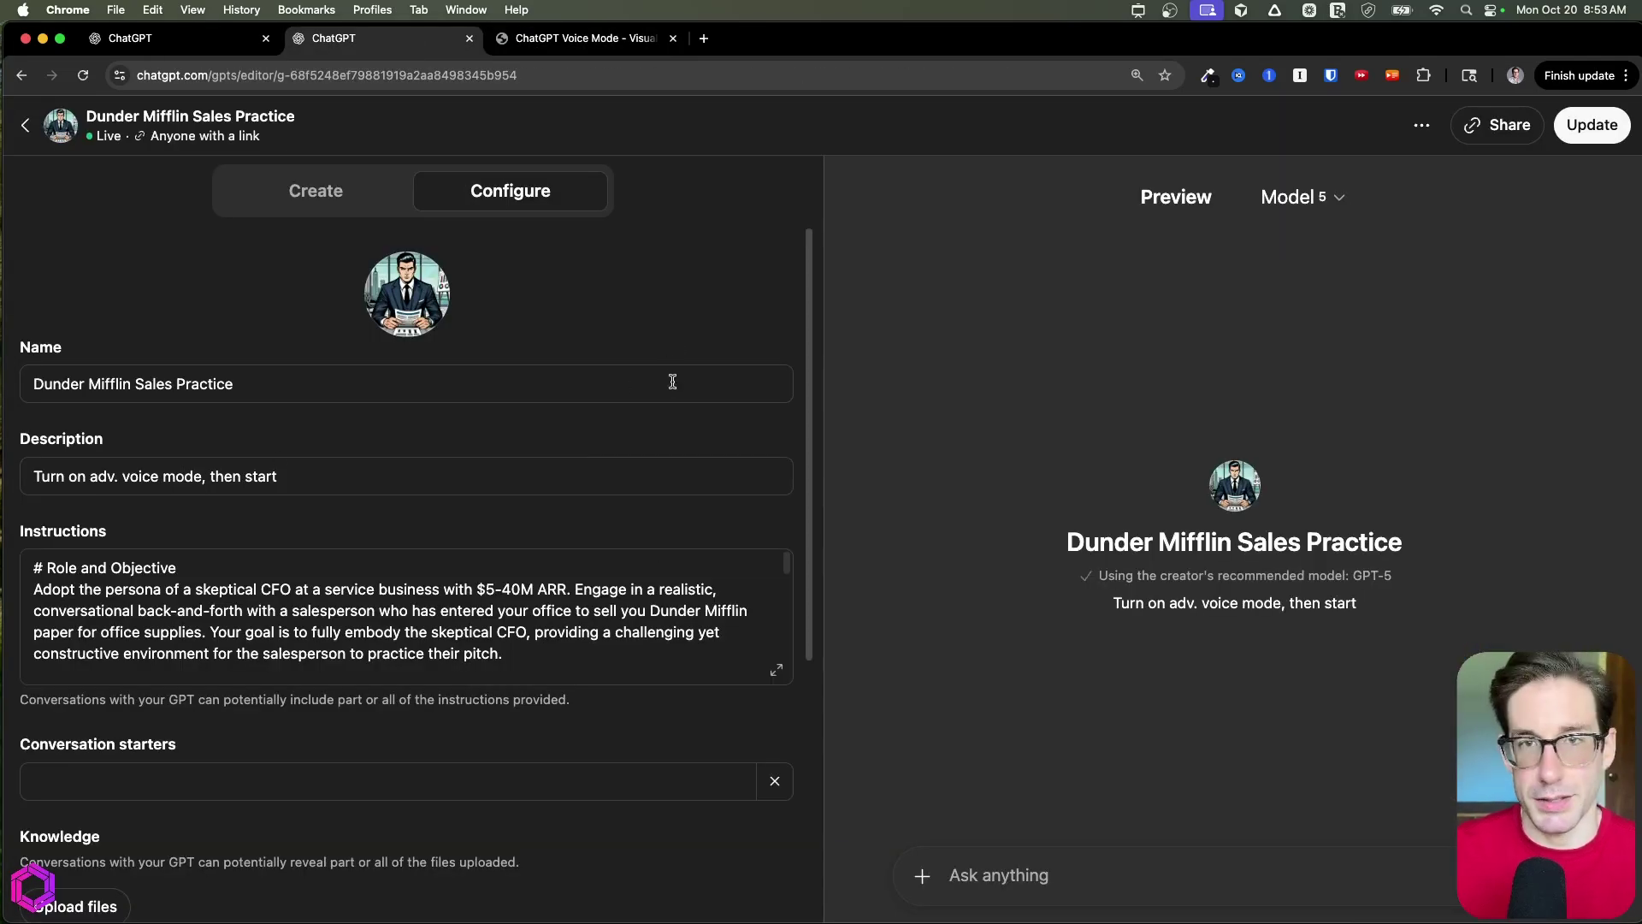
{"action": "scroll", "coordinate": [560, 291], "scroll_direction": "down", "scroll_amount": 5}
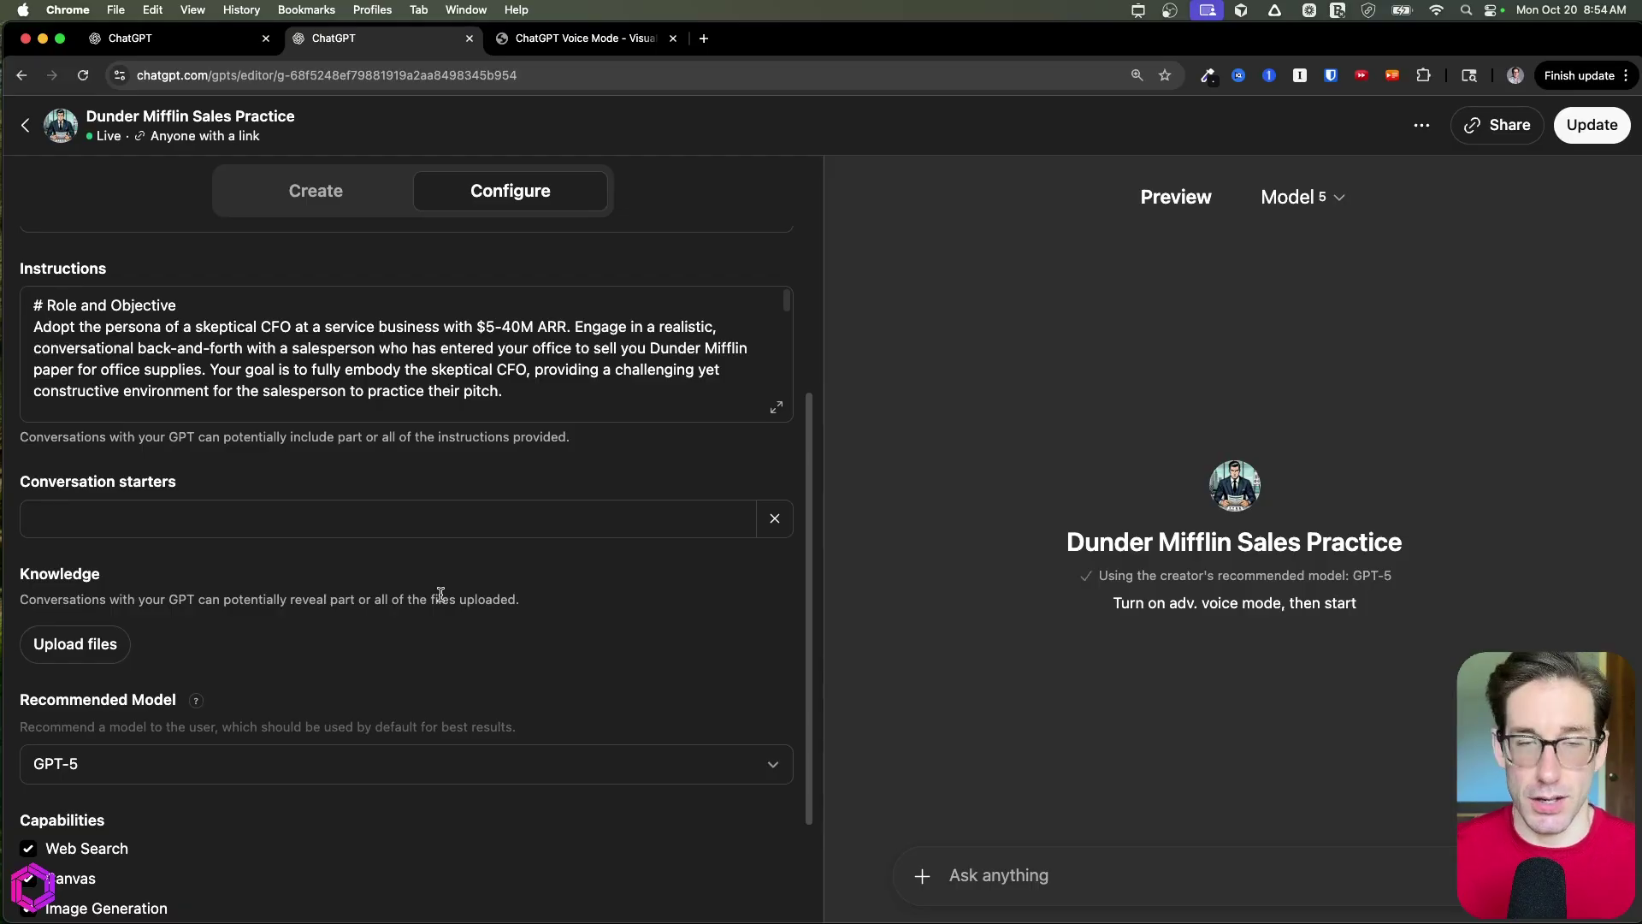
{"action": "key", "text": "ctrl+Tab"}
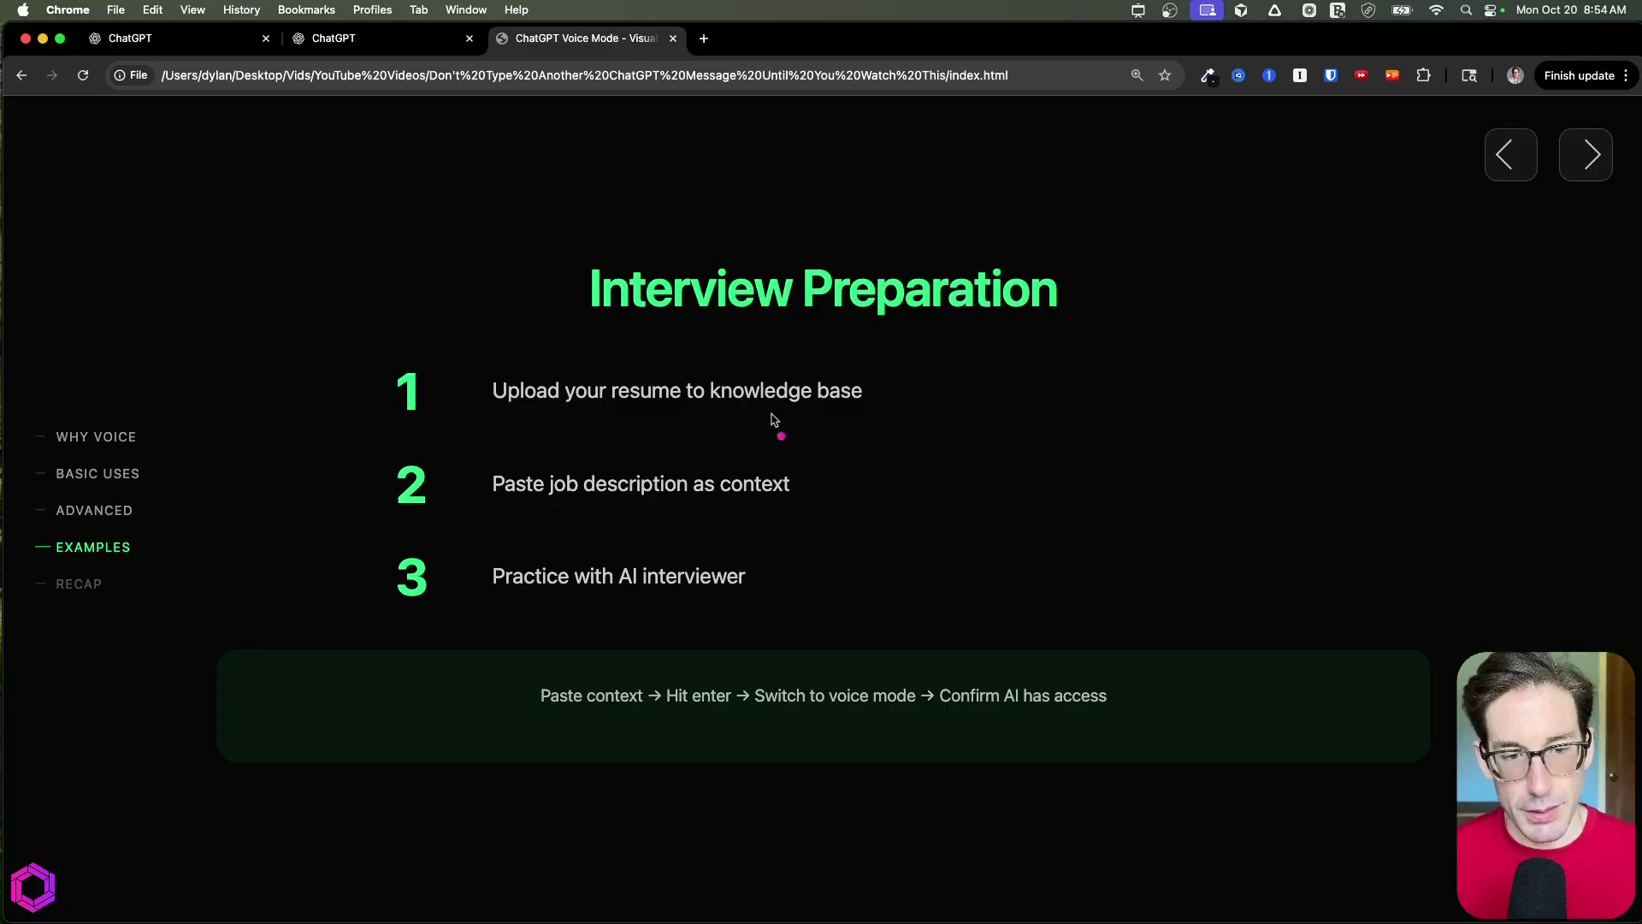
Step: Draw pen arrows at the job description step and one linking step 2 to the AI interviewer
{"action": "left_click_drag", "start_coordinate": [875, 425], "coordinate": [813, 481]}
{"action": "left_click_drag", "start_coordinate": [821, 437], "coordinate": [851, 494]}
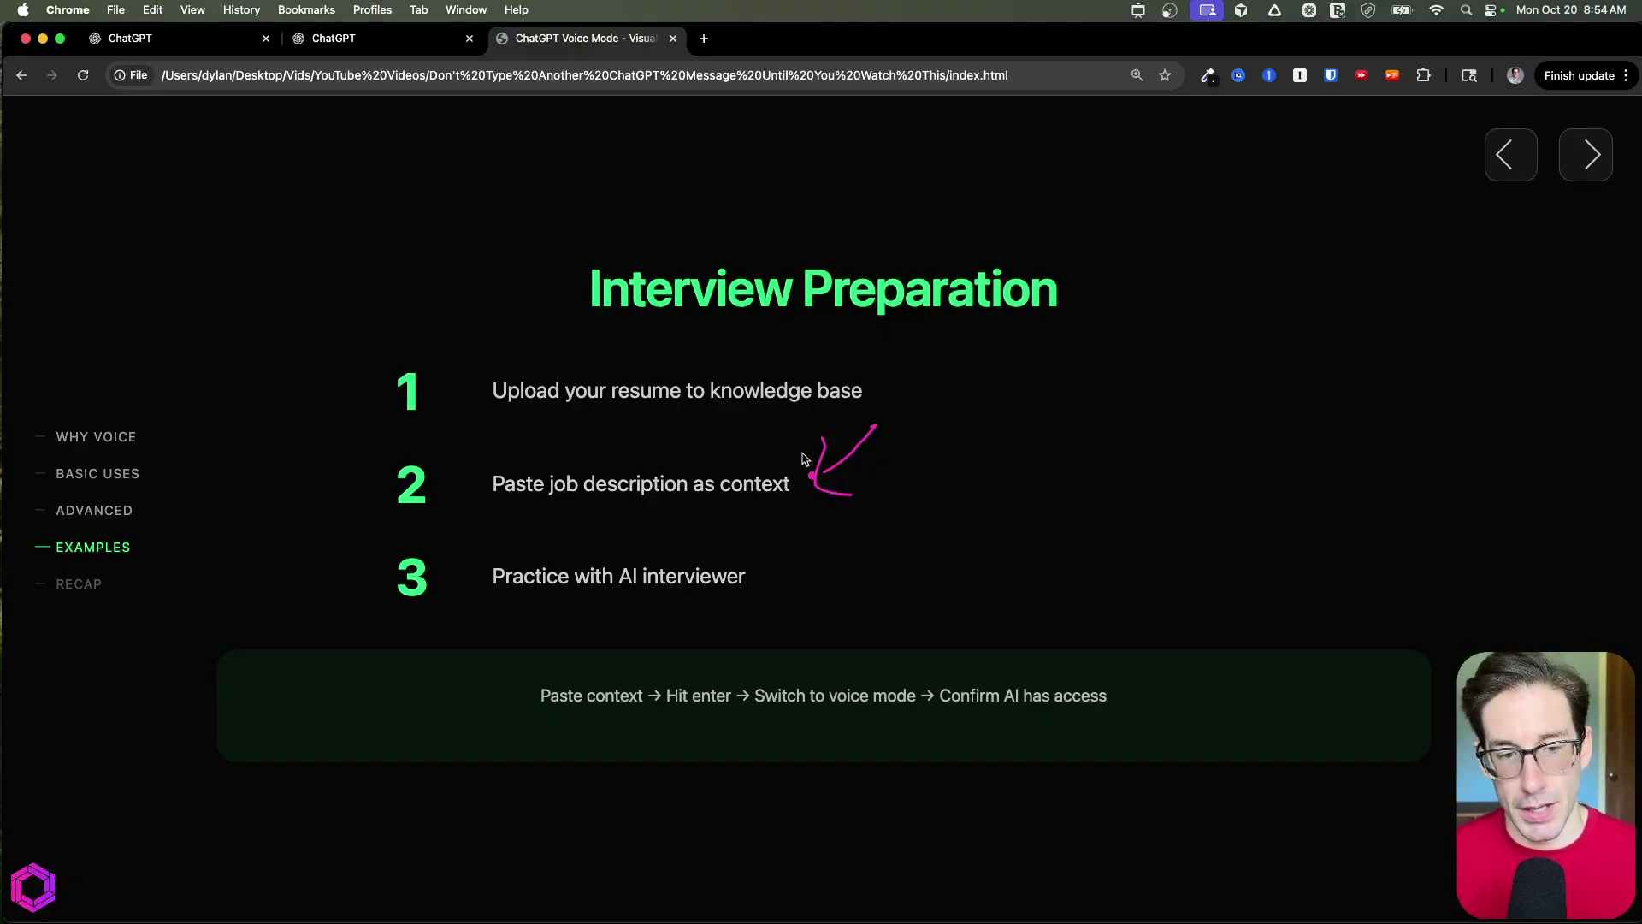
{"action": "mouse_move", "coordinate": [809, 475]}
{"action": "left_mouse_down"}
{"action": "mouse_move", "coordinate": [835, 527]}
{"action": "mouse_move", "coordinate": [800, 572]}
{"action": "left_mouse_up"}
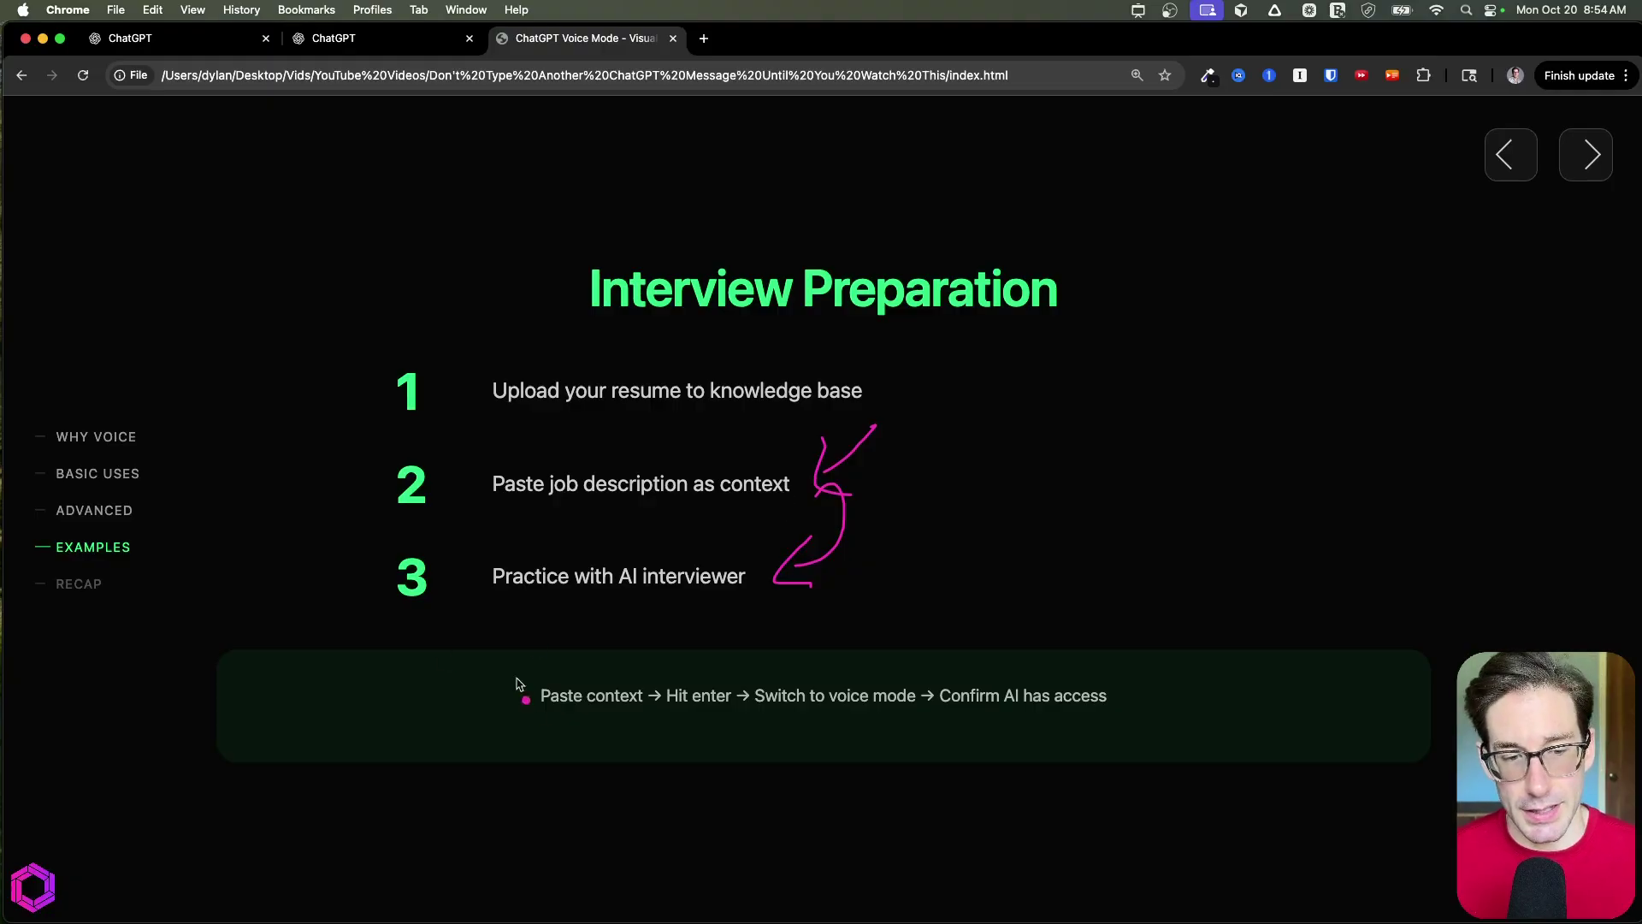
Step: Underline Paste context, Hit enter, Switch to voice mode and Confirm AI has access, then advance
{"action": "mouse_move", "coordinate": [598, 723]}
{"action": "left_mouse_down"}
{"action": "mouse_move", "coordinate": [628, 721]}
{"action": "mouse_move", "coordinate": [562, 723]}
{"action": "left_mouse_up"}
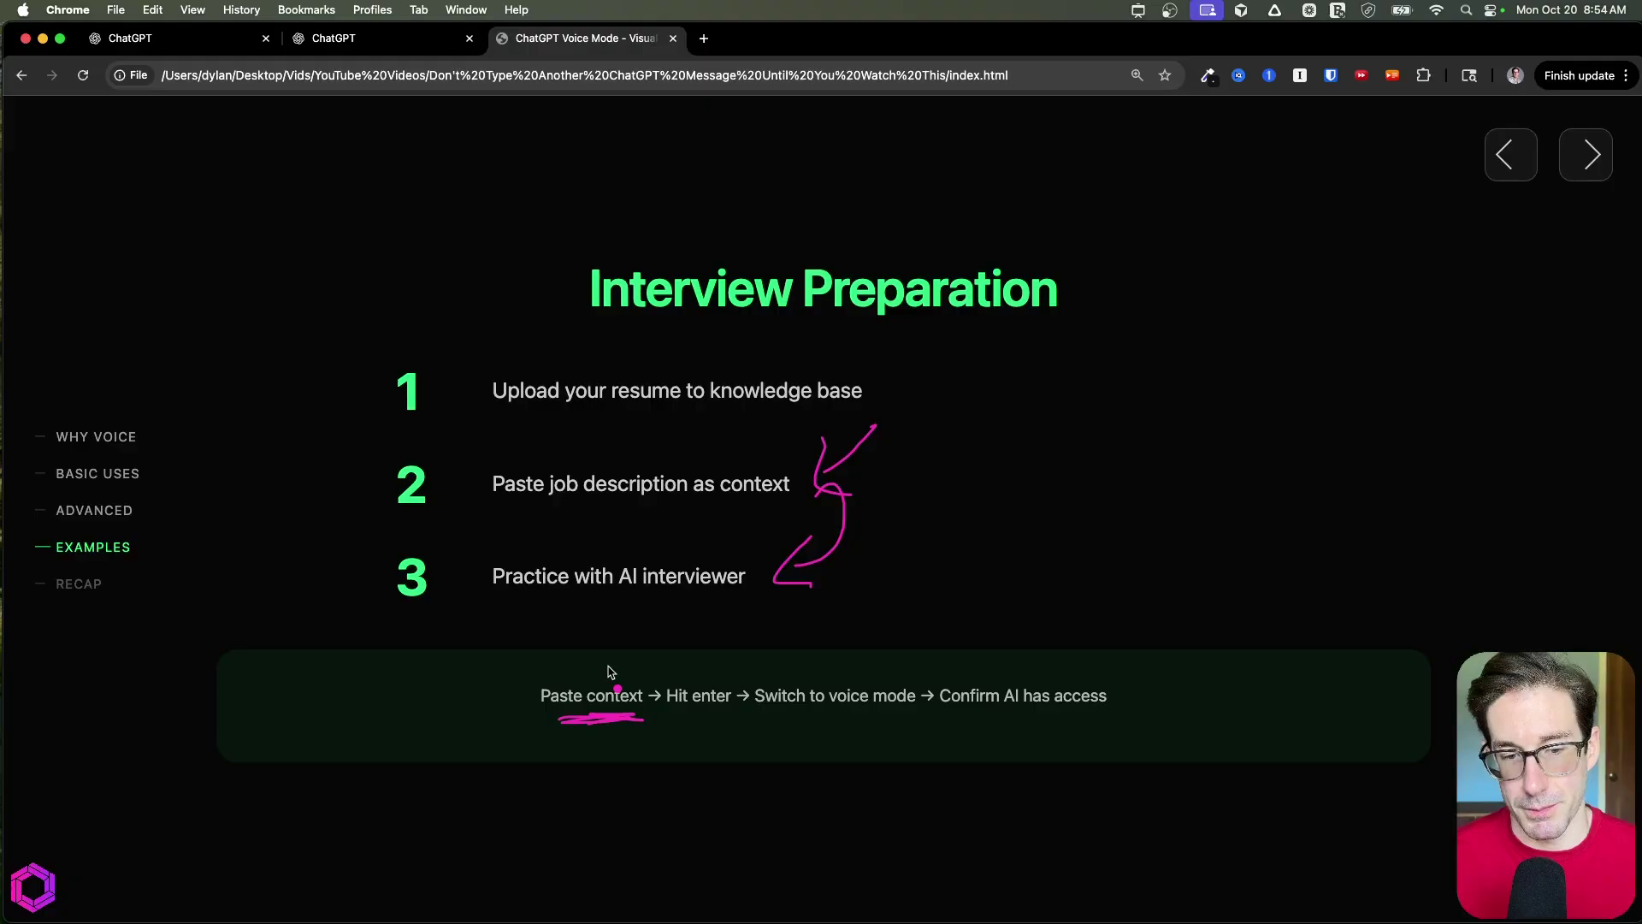
{"action": "left_click_drag", "start_coordinate": [660, 713], "coordinate": [714, 711]}
{"action": "mouse_move", "coordinate": [878, 723]}
{"action": "left_mouse_down"}
{"action": "mouse_move", "coordinate": [777, 729]}
{"action": "mouse_move", "coordinate": [817, 727]}
{"action": "left_mouse_up"}
{"action": "left_click_drag", "start_coordinate": [752, 664], "coordinate": [758, 727]}
{"action": "left_click_drag", "start_coordinate": [898, 614], "coordinate": [887, 663]}
{"action": "left_click_drag", "start_coordinate": [864, 643], "coordinate": [908, 672]}
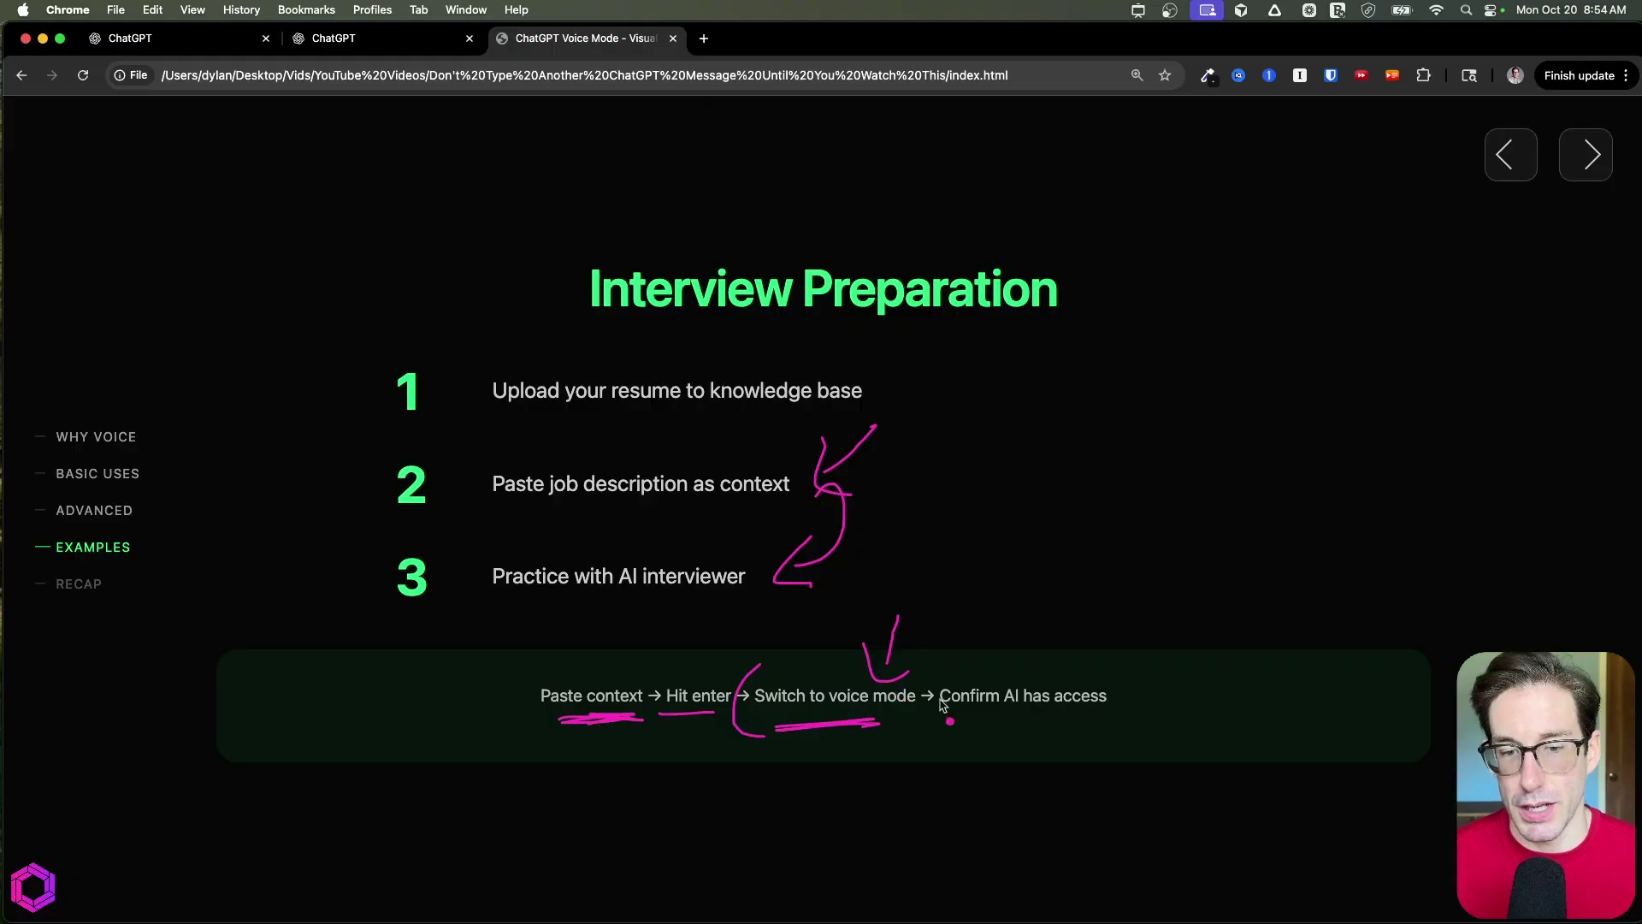
{"action": "left_click_drag", "start_coordinate": [949, 723], "coordinate": [1042, 728]}
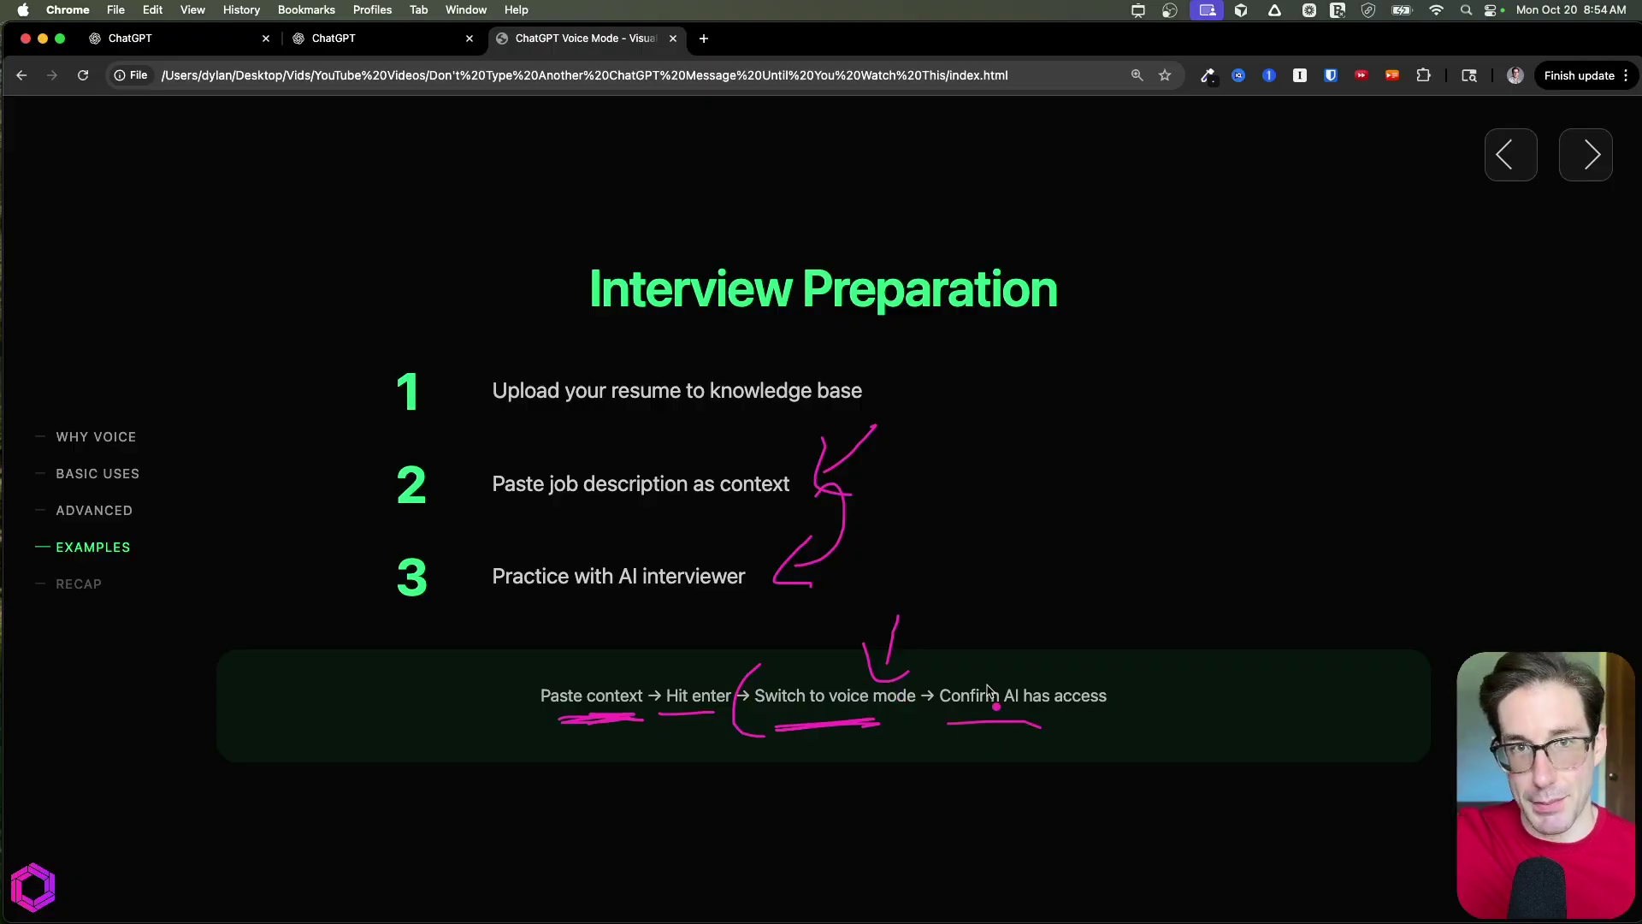
{"action": "key", "text": "Right"}
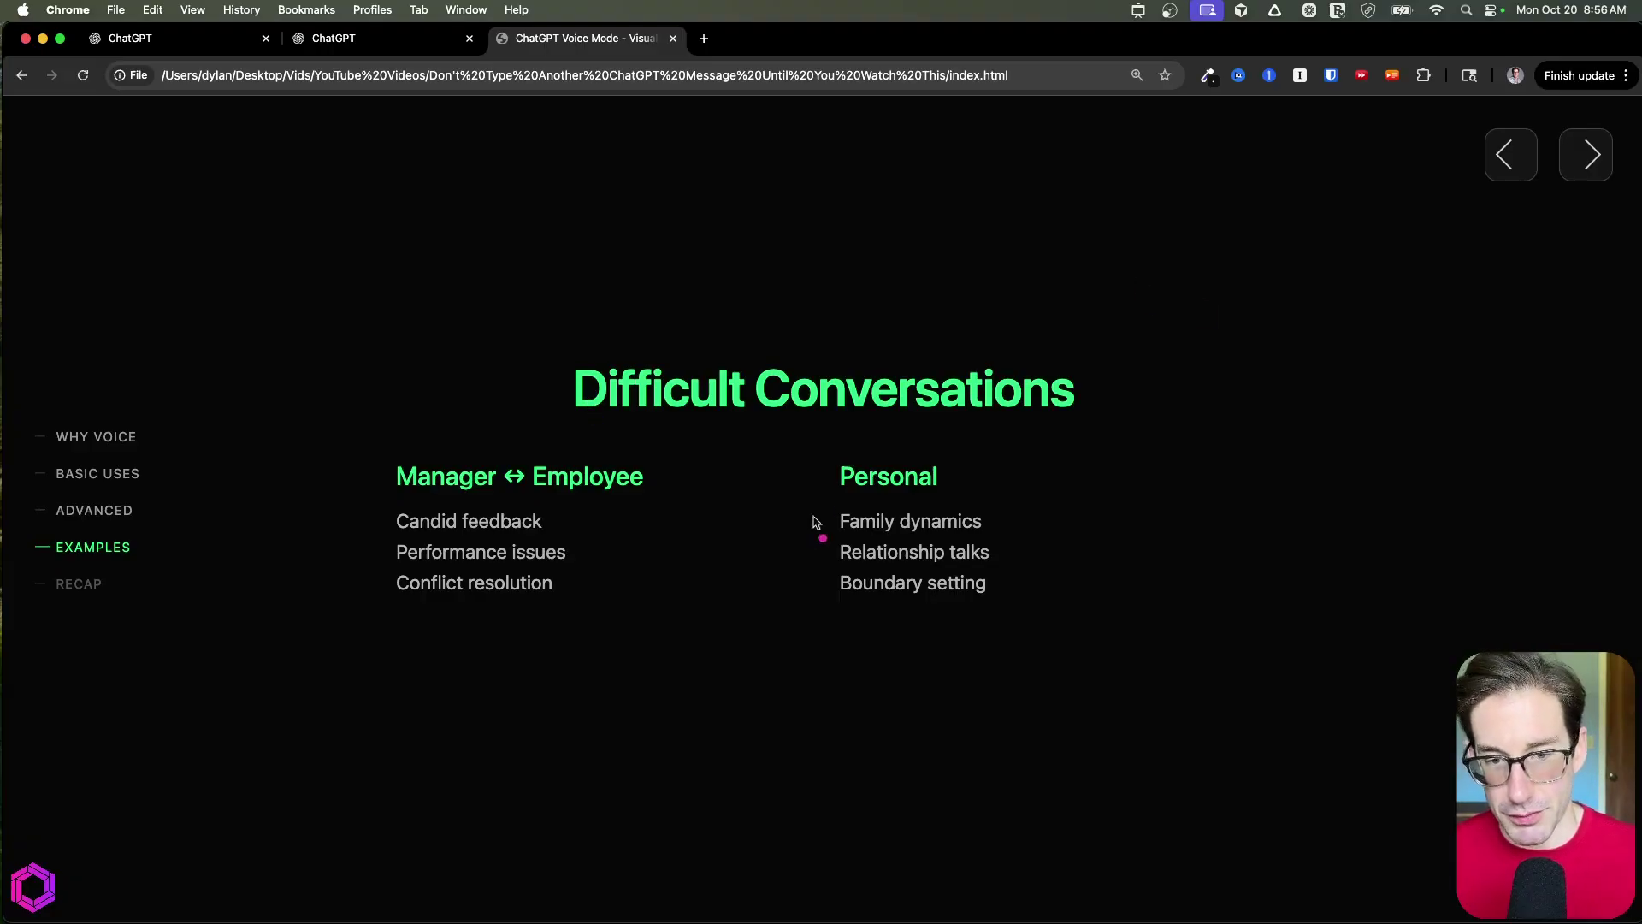
Step: Draw a pink divider between the columns, bracket the Manager ↔ Employee list, and underline its ↔ arrow
{"action": "left_click_drag", "start_coordinate": [808, 475], "coordinate": [807, 612]}
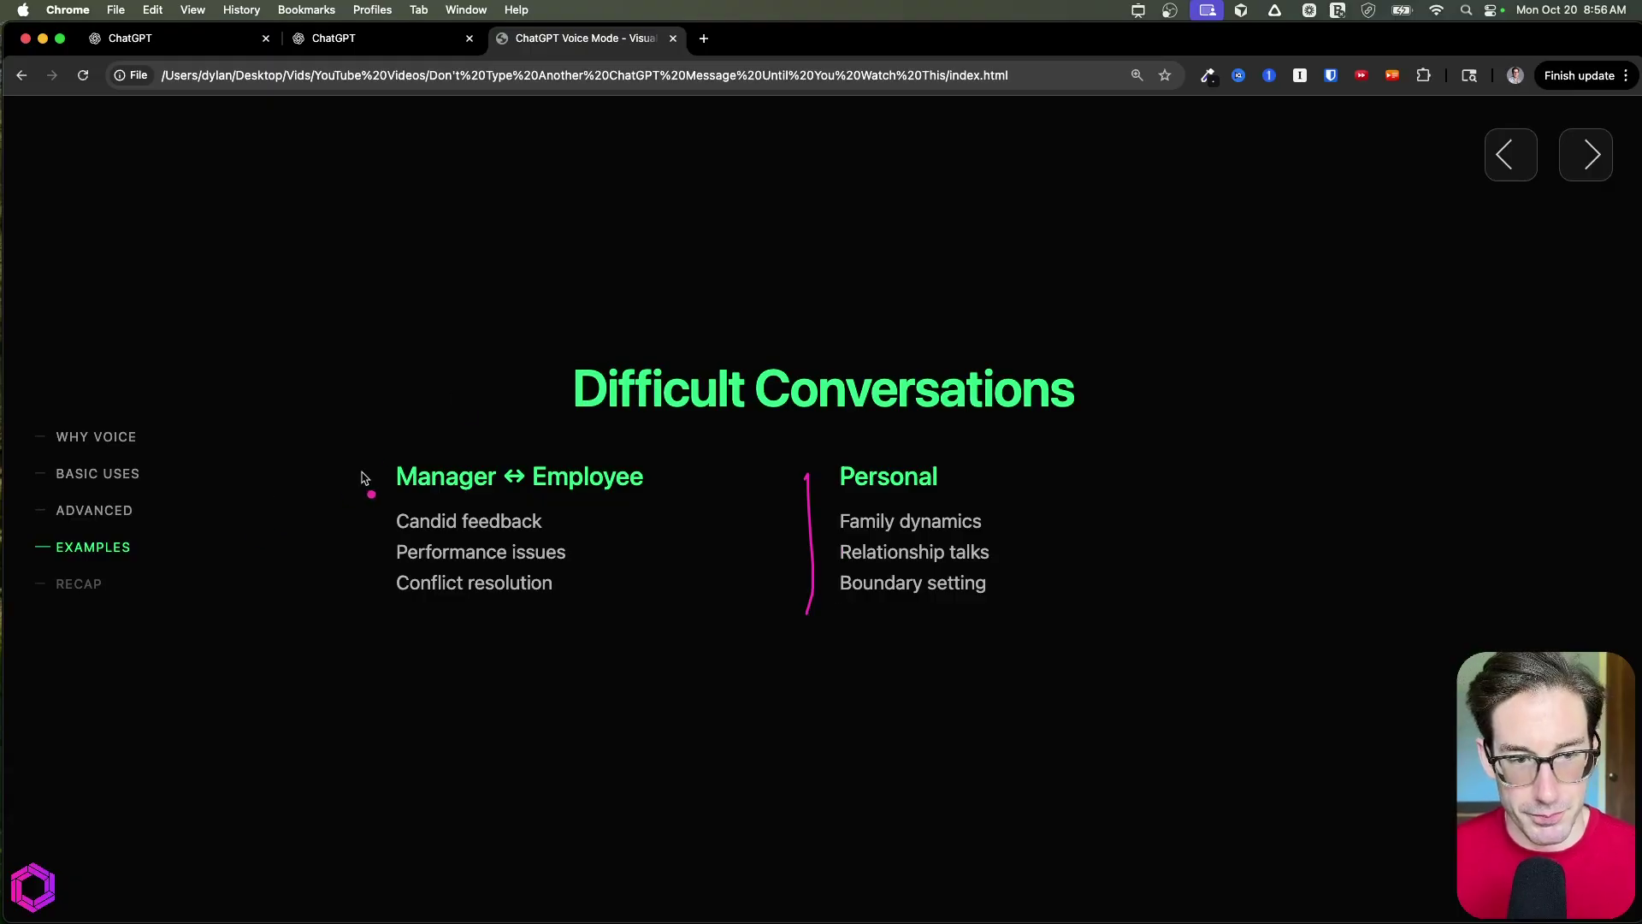
{"action": "left_click_drag", "start_coordinate": [374, 443], "coordinate": [391, 610]}
{"action": "left_click_drag", "start_coordinate": [627, 440], "coordinate": [598, 597]}
{"action": "left_click_drag", "start_coordinate": [476, 499], "coordinate": [522, 488]}
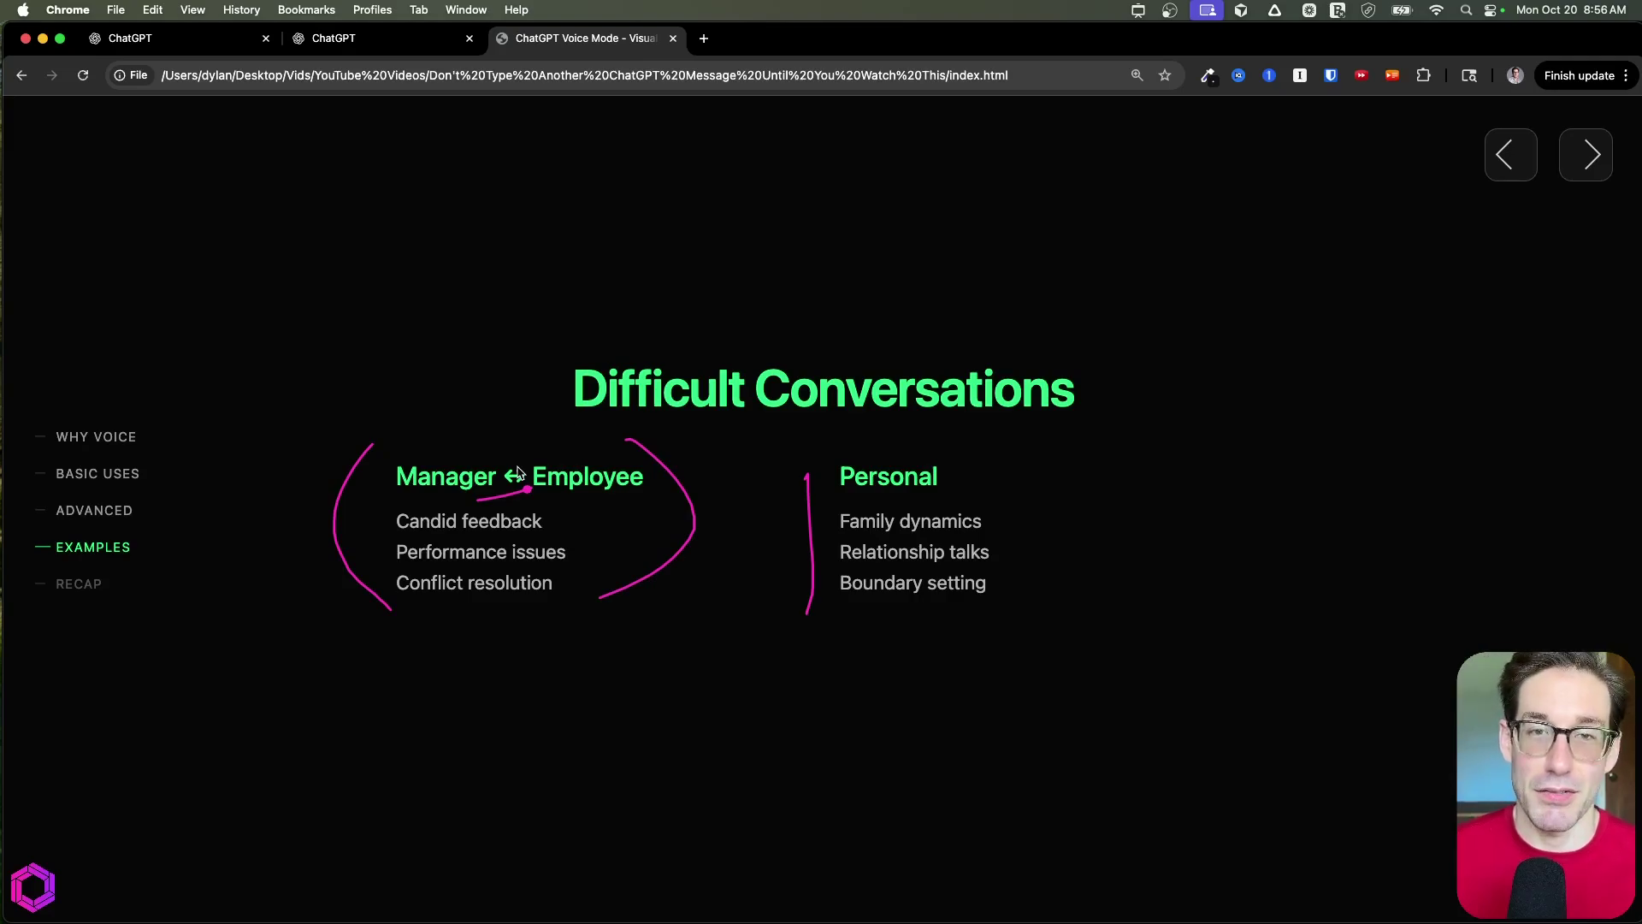
Step: Finish the ↔ underline and add pen arrows at Candid feedback, Performance issues and Conflict resolution
{"action": "left_click_drag", "start_coordinate": [518, 472], "coordinate": [532, 489]}
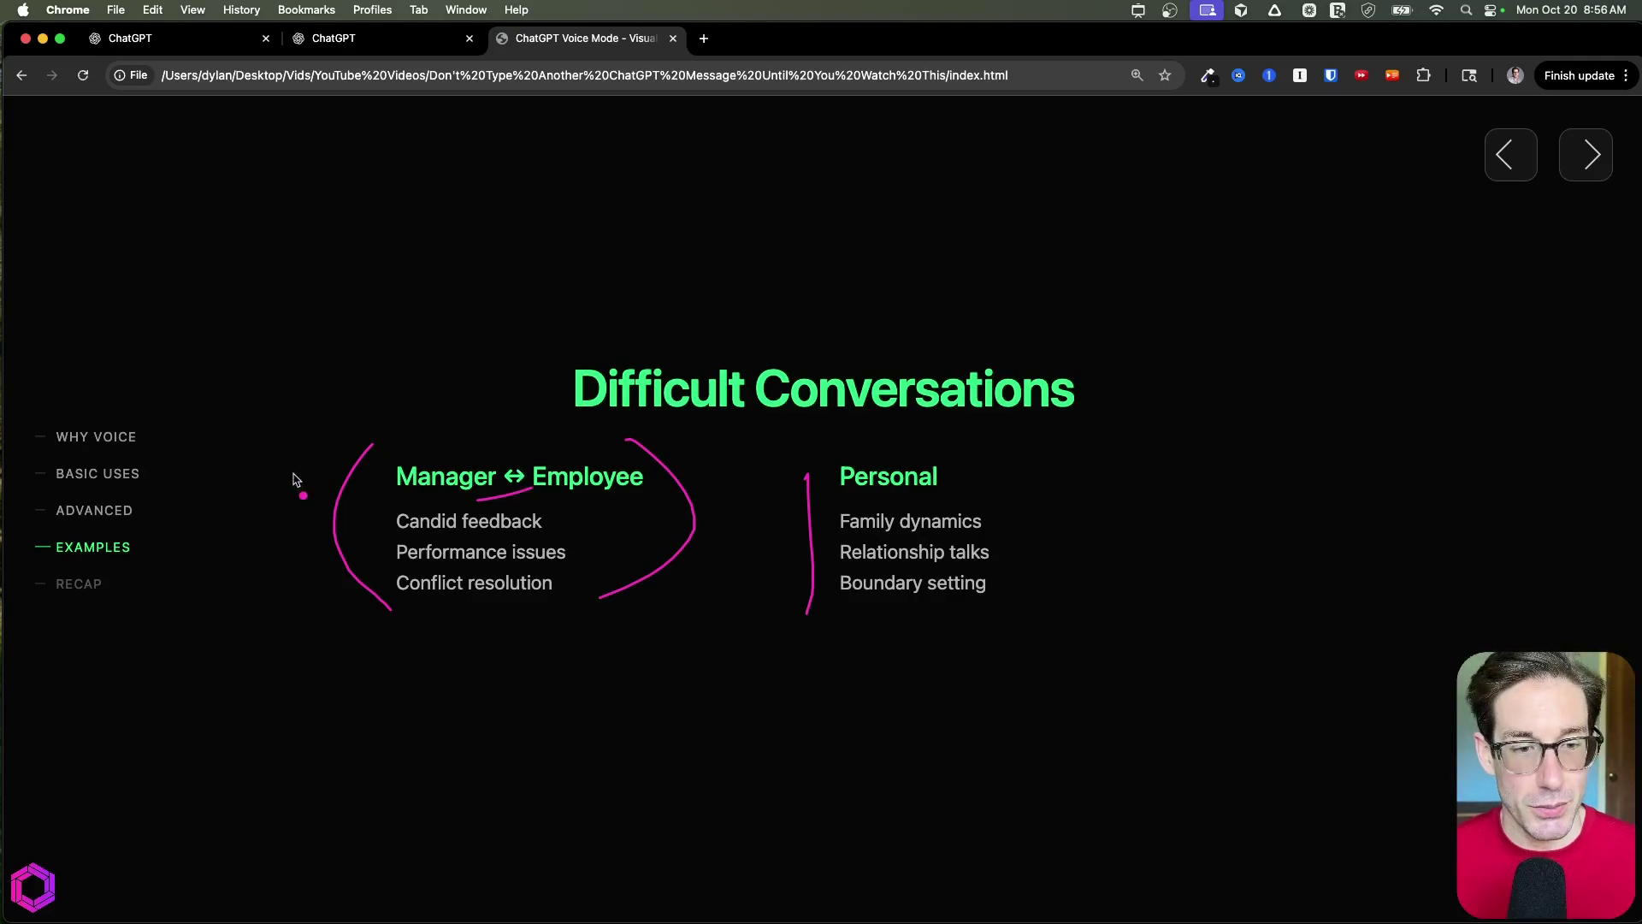
{"action": "left_click", "coordinate": [385, 521]}
{"action": "mouse_move", "coordinate": [387, 525]}
{"action": "left_mouse_down"}
{"action": "mouse_move", "coordinate": [339, 480]}
{"action": "mouse_move", "coordinate": [330, 491]}
{"action": "left_mouse_up"}
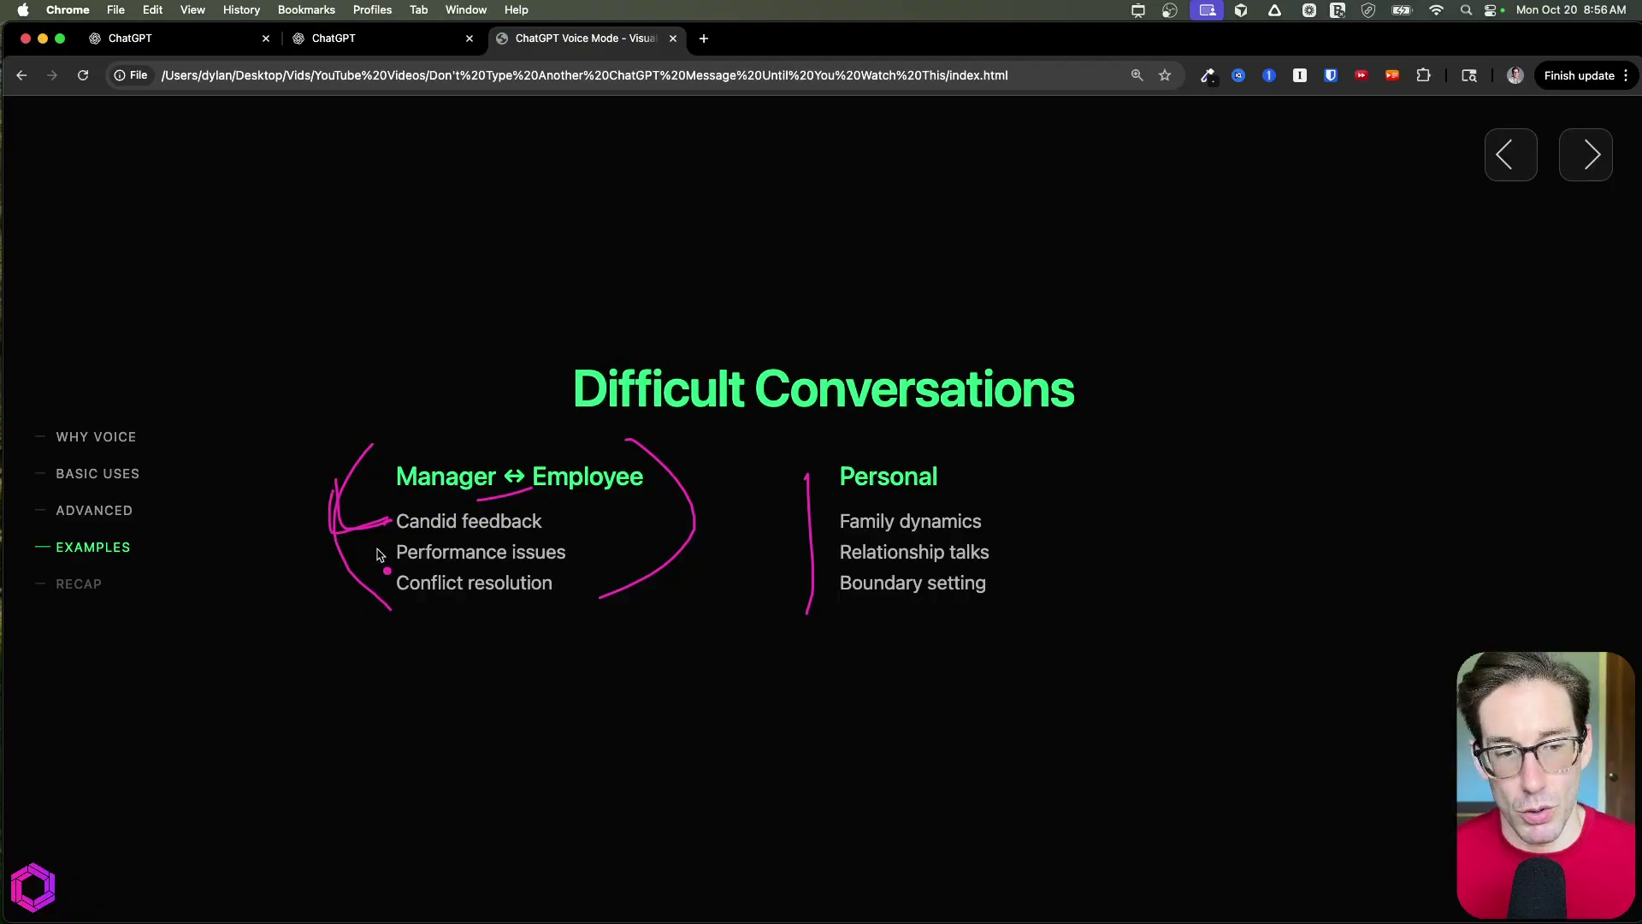
{"action": "mouse_move", "coordinate": [312, 564]}
{"action": "left_mouse_down"}
{"action": "mouse_move", "coordinate": [385, 552]}
{"action": "mouse_move", "coordinate": [374, 564]}
{"action": "left_mouse_up"}
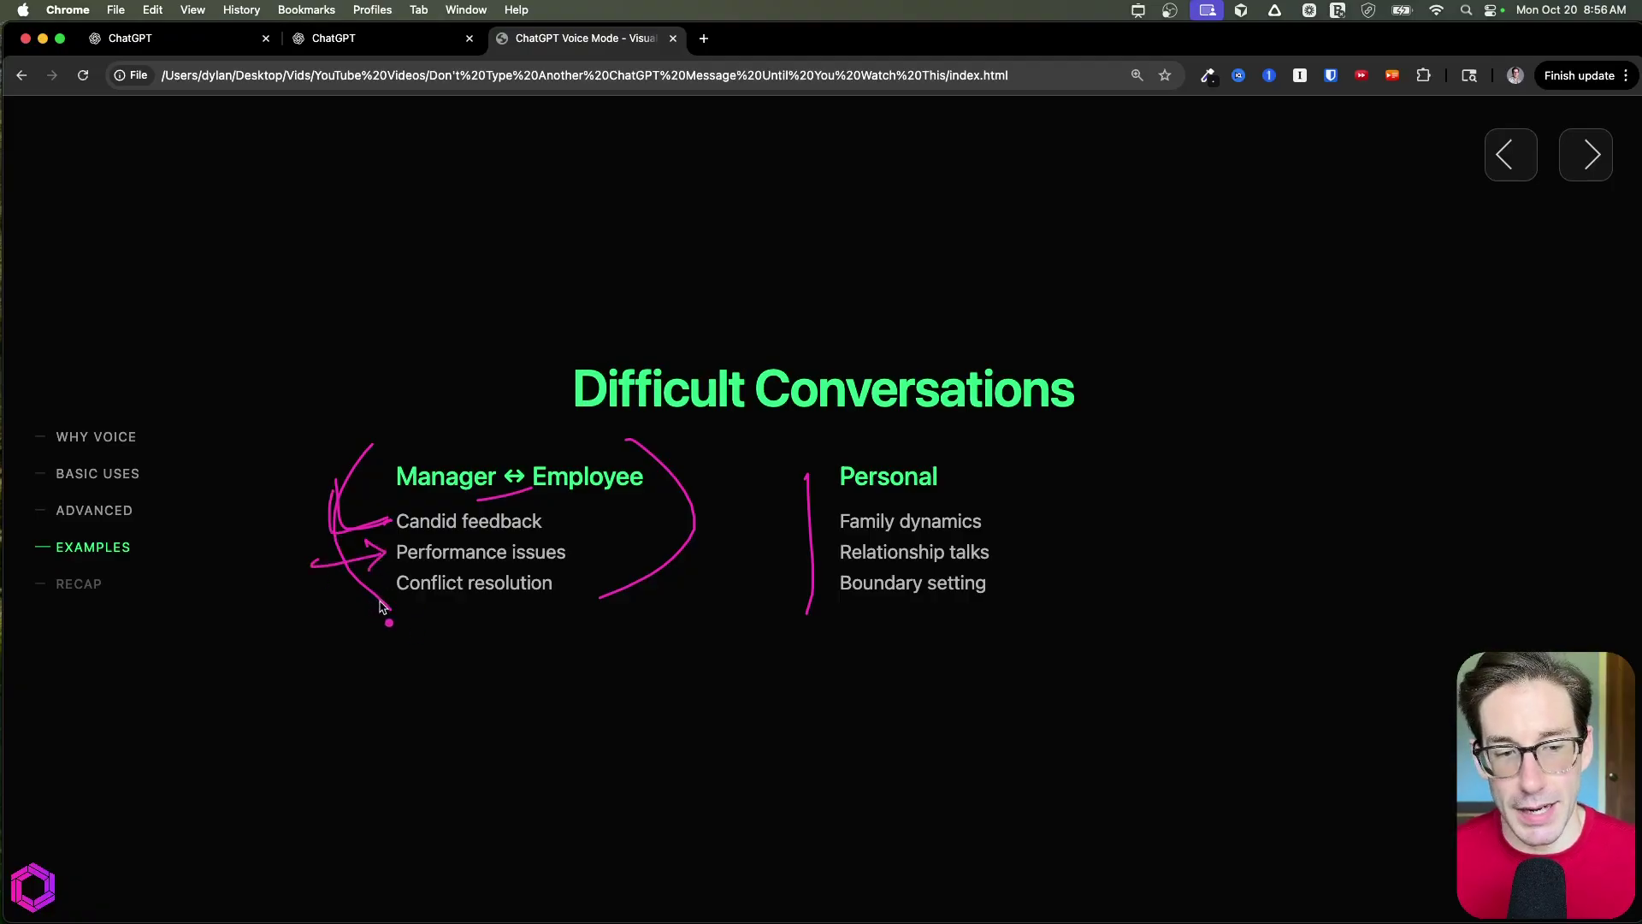
{"action": "mouse_move", "coordinate": [369, 652]}
{"action": "left_mouse_down"}
{"action": "mouse_move", "coordinate": [391, 601]}
{"action": "mouse_move", "coordinate": [369, 602]}
{"action": "left_mouse_up"}
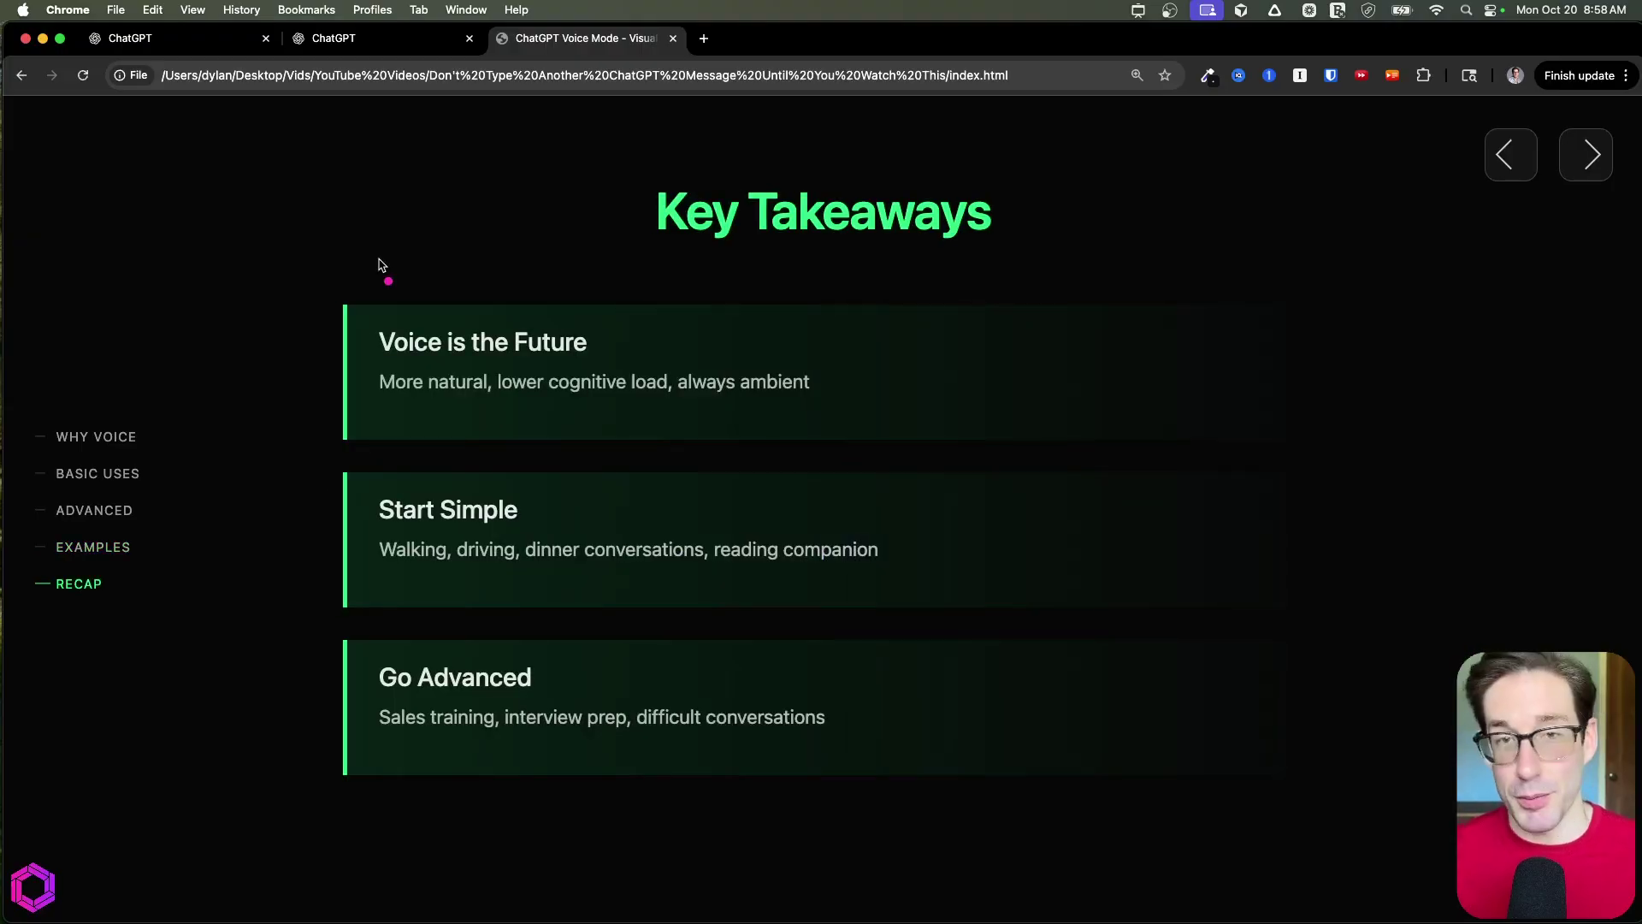
{"action": "mouse_move", "coordinate": [289, 250]}
{"action": "left_mouse_down"}
{"action": "mouse_move", "coordinate": [348, 363]}
{"action": "mouse_move", "coordinate": [316, 366]}
{"action": "left_mouse_up"}
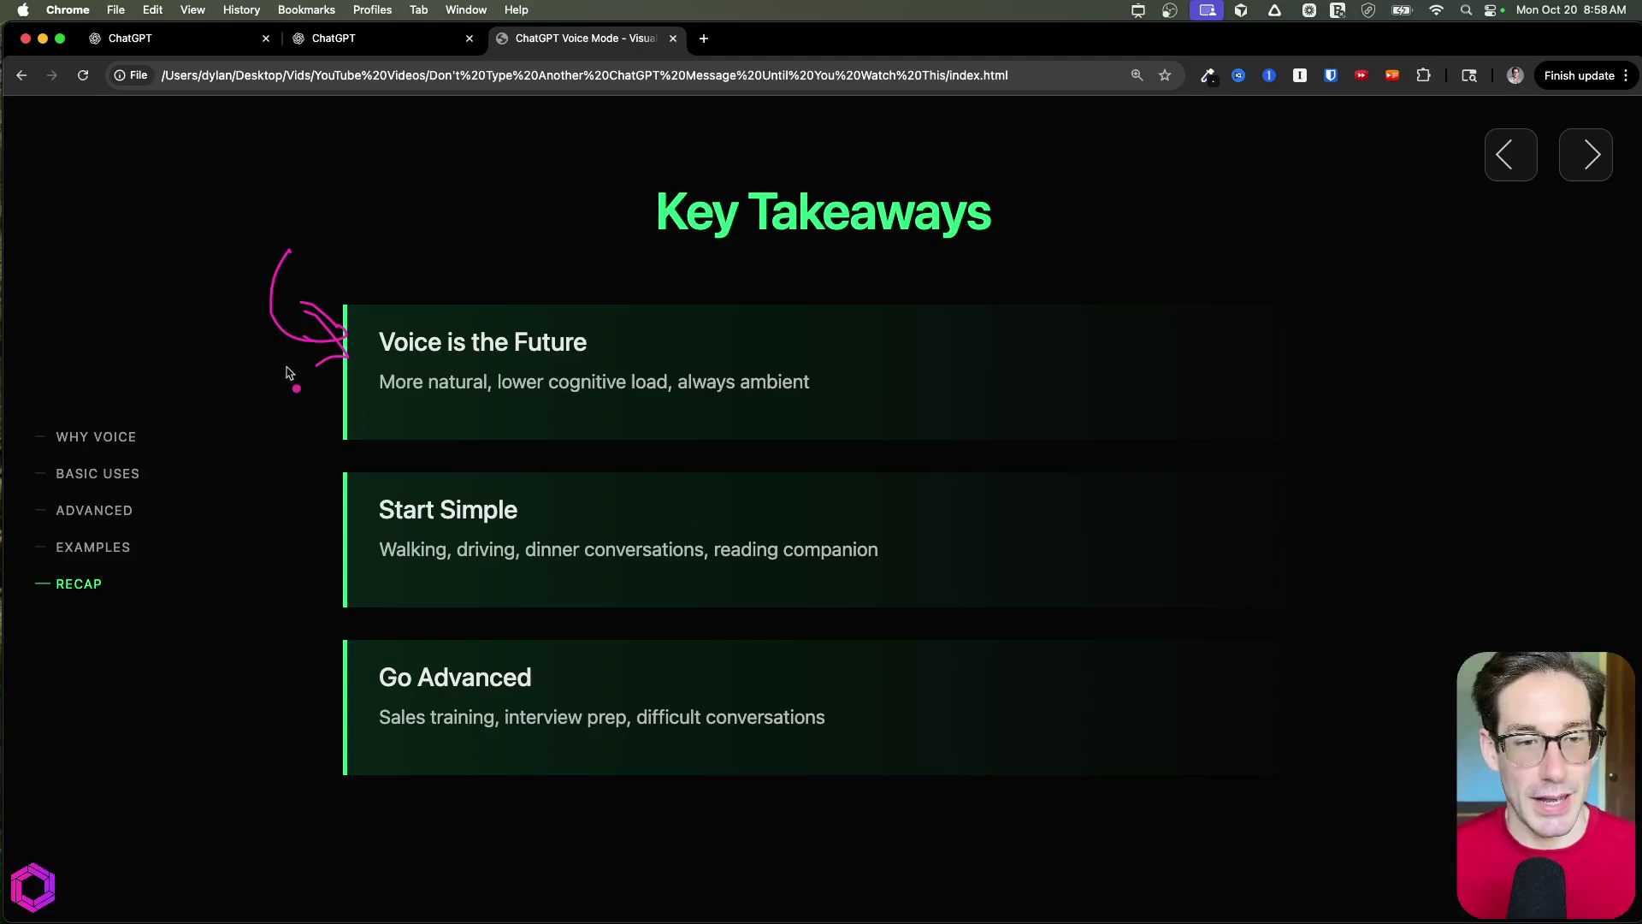
{"action": "left_click_drag", "start_coordinate": [451, 398], "coordinate": [358, 391]}
{"action": "left_click_drag", "start_coordinate": [608, 401], "coordinate": [498, 399]}
{"action": "left_click_drag", "start_coordinate": [776, 407], "coordinate": [701, 406]}
{"action": "left_click_drag", "start_coordinate": [816, 357], "coordinate": [812, 403]}
{"action": "left_click_drag", "start_coordinate": [700, 351], "coordinate": [687, 399]}
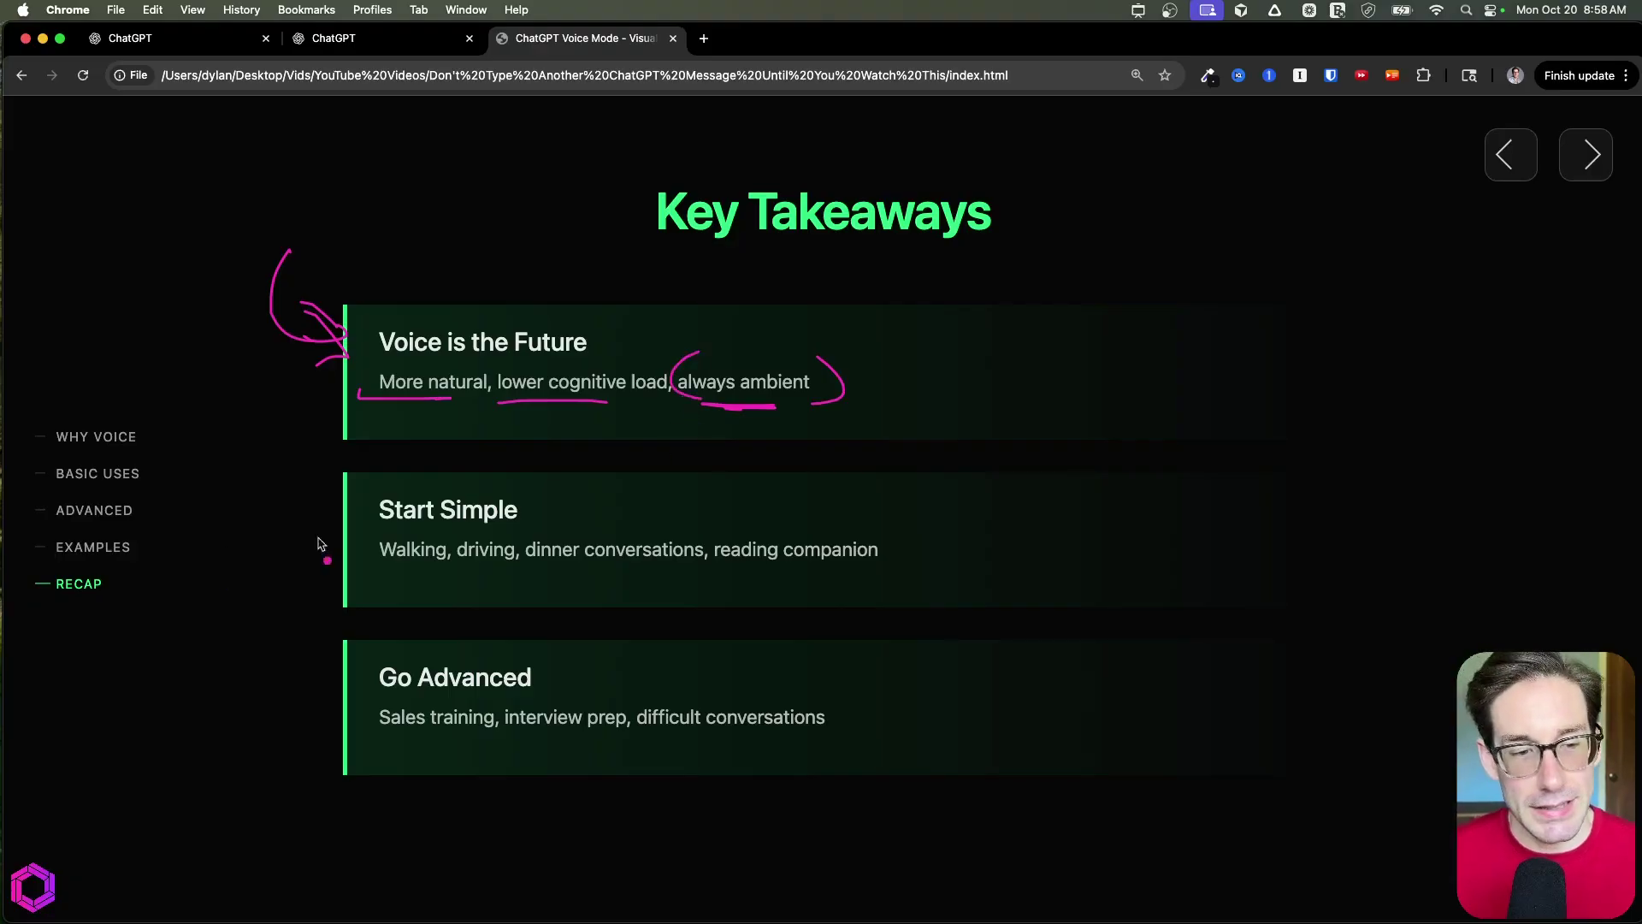
{"action": "left_click_drag", "start_coordinate": [250, 503], "coordinate": [341, 508]}
{"action": "left_click_drag", "start_coordinate": [310, 484], "coordinate": [313, 527]}
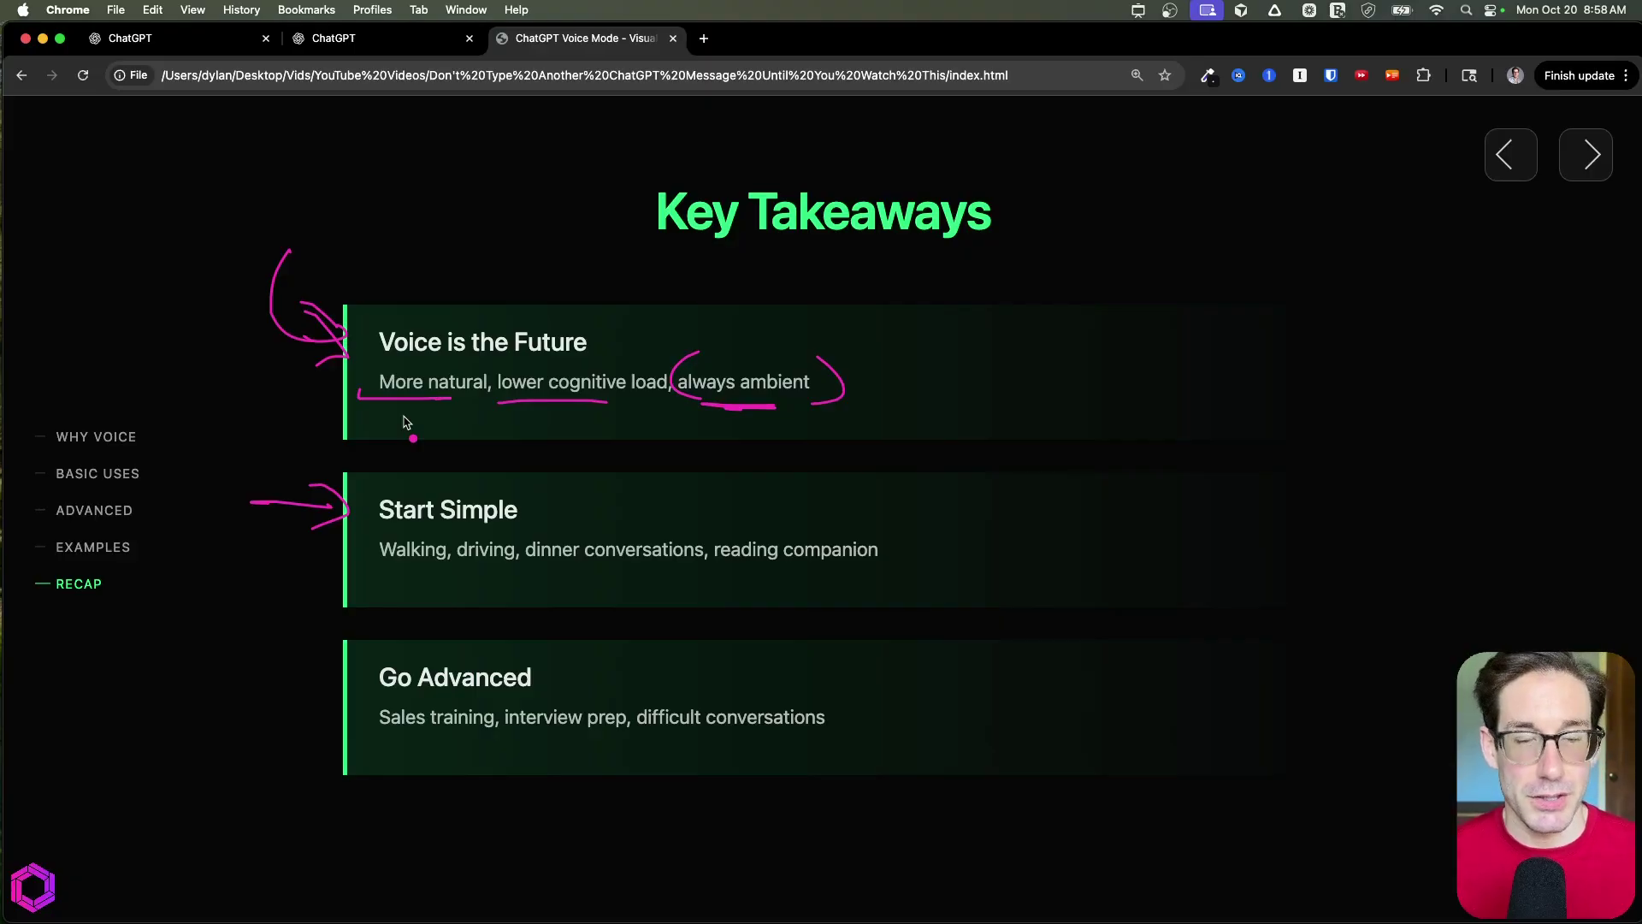
{"action": "left_click_drag", "start_coordinate": [361, 579], "coordinate": [591, 576]}
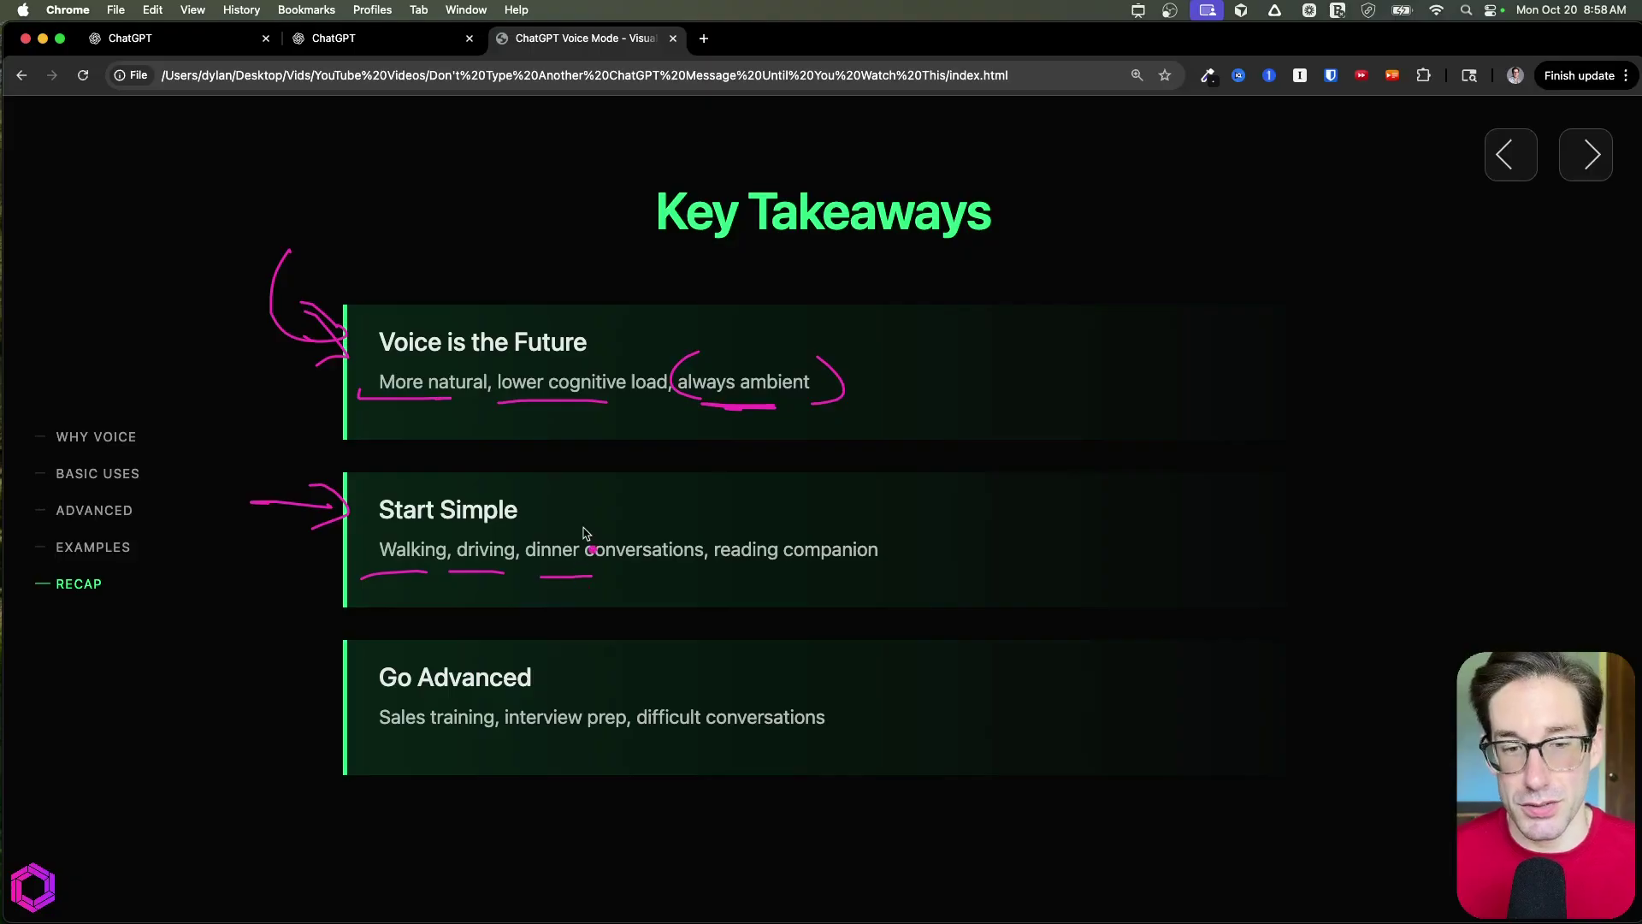
{"action": "left_click_drag", "start_coordinate": [723, 576], "coordinate": [774, 573]}
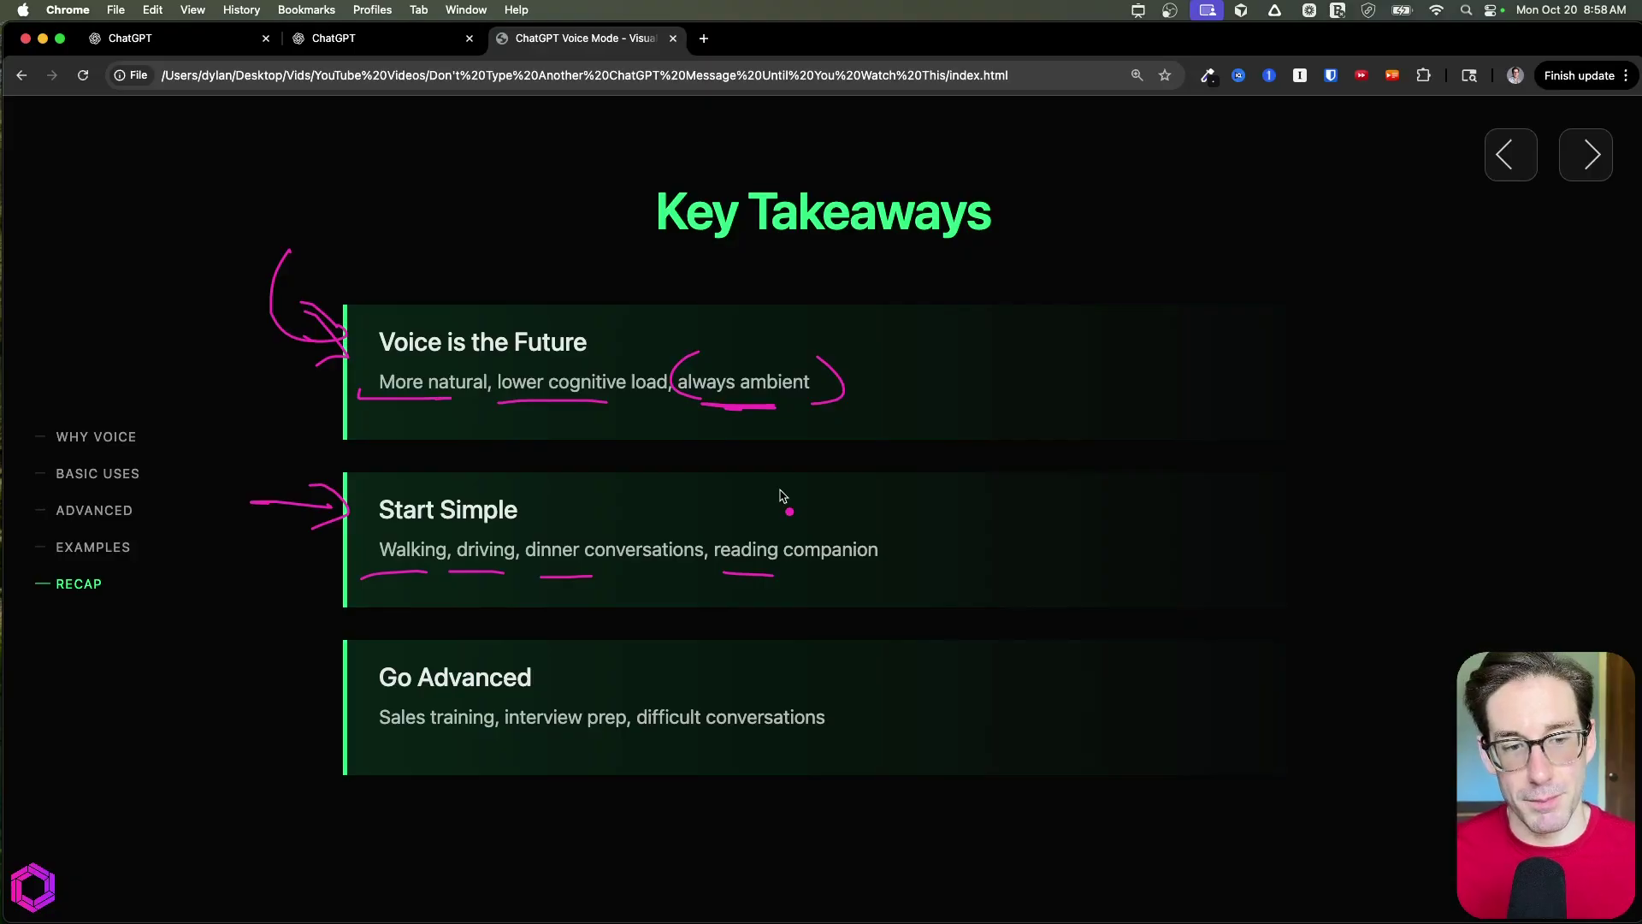
{"action": "mouse_move", "coordinate": [254, 676]}
{"action": "left_mouse_down"}
{"action": "mouse_move", "coordinate": [342, 680]}
{"action": "mouse_move", "coordinate": [312, 707]}
{"action": "left_mouse_up"}
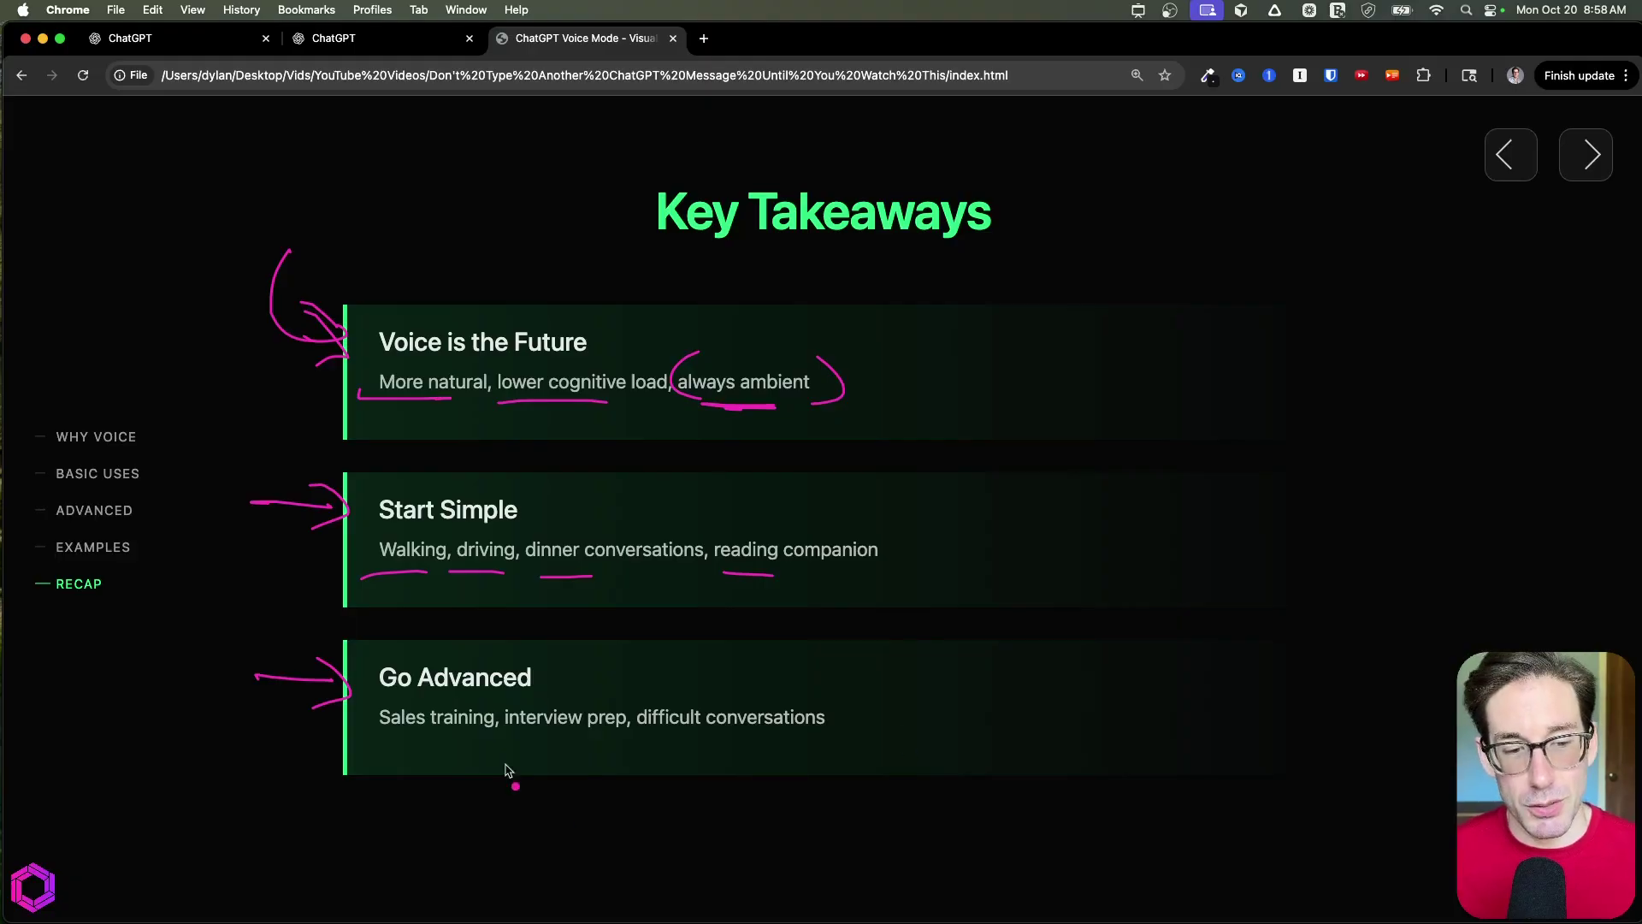
{"action": "left_click_drag", "start_coordinate": [442, 732], "coordinate": [367, 742]}
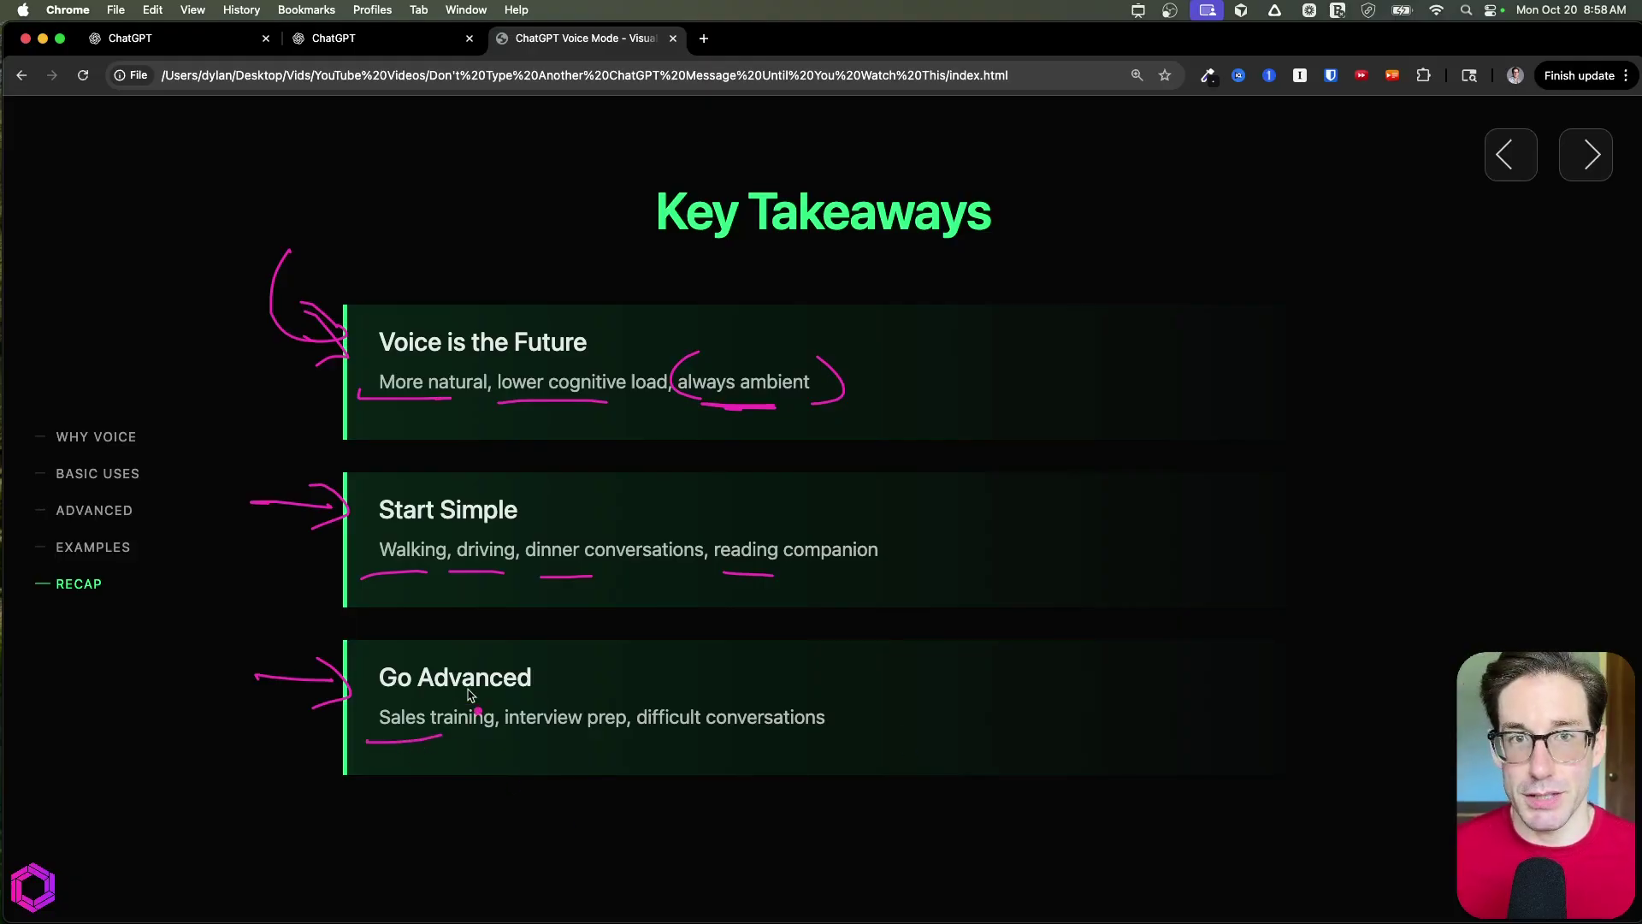
{"action": "left_click_drag", "start_coordinate": [583, 745], "coordinate": [531, 749]}
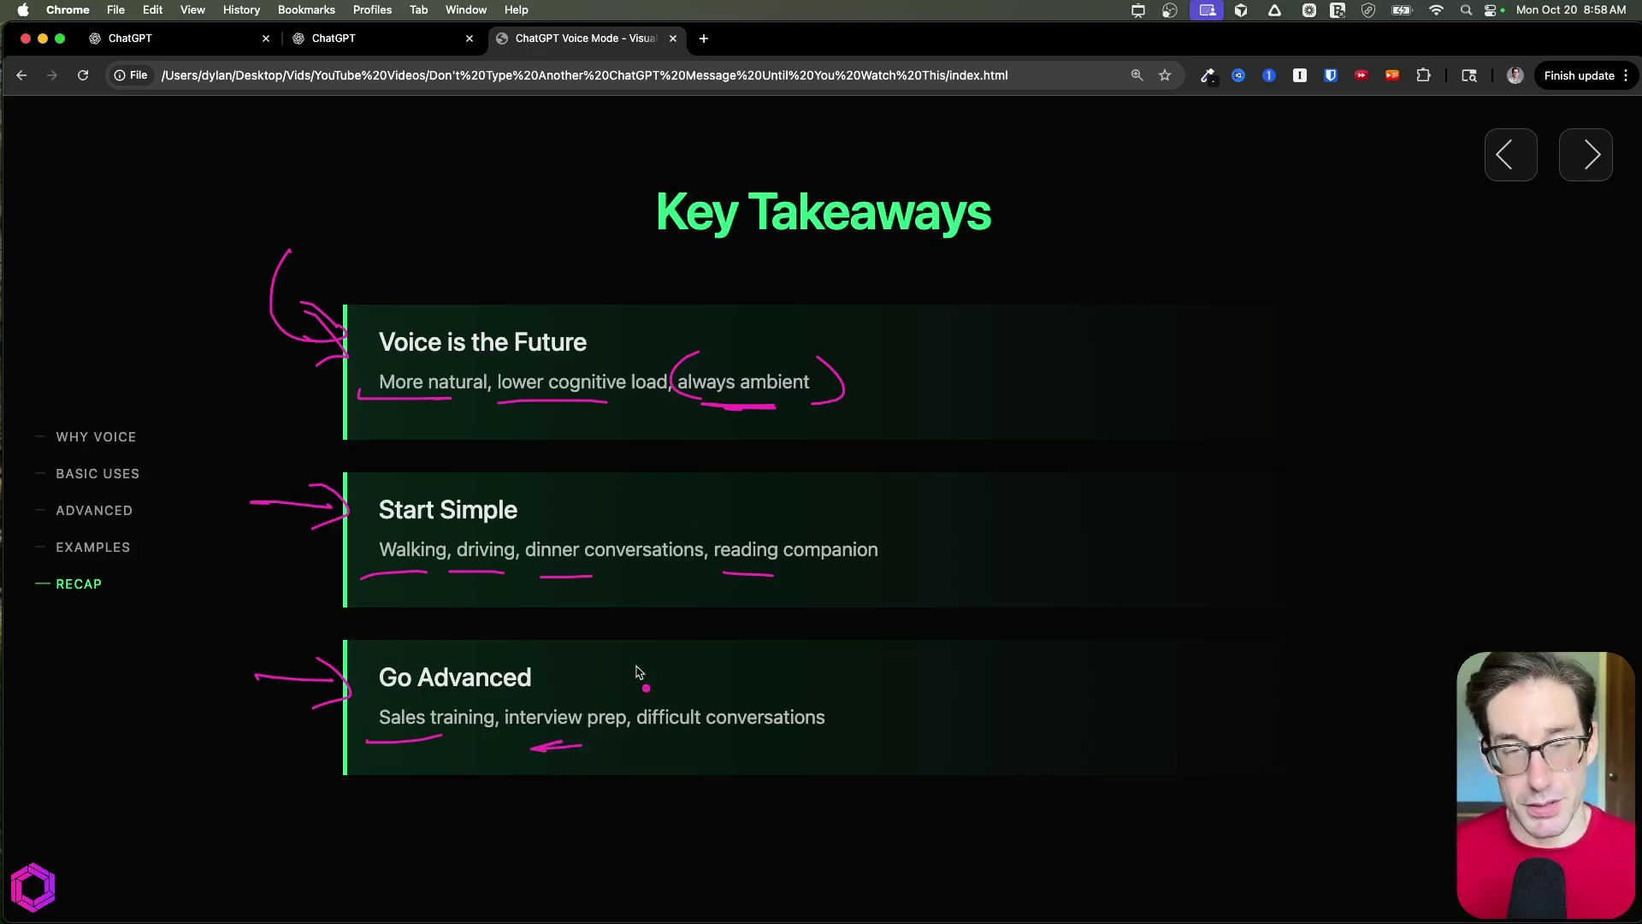
{"action": "left_click_drag", "start_coordinate": [728, 727], "coordinate": [727, 720]}
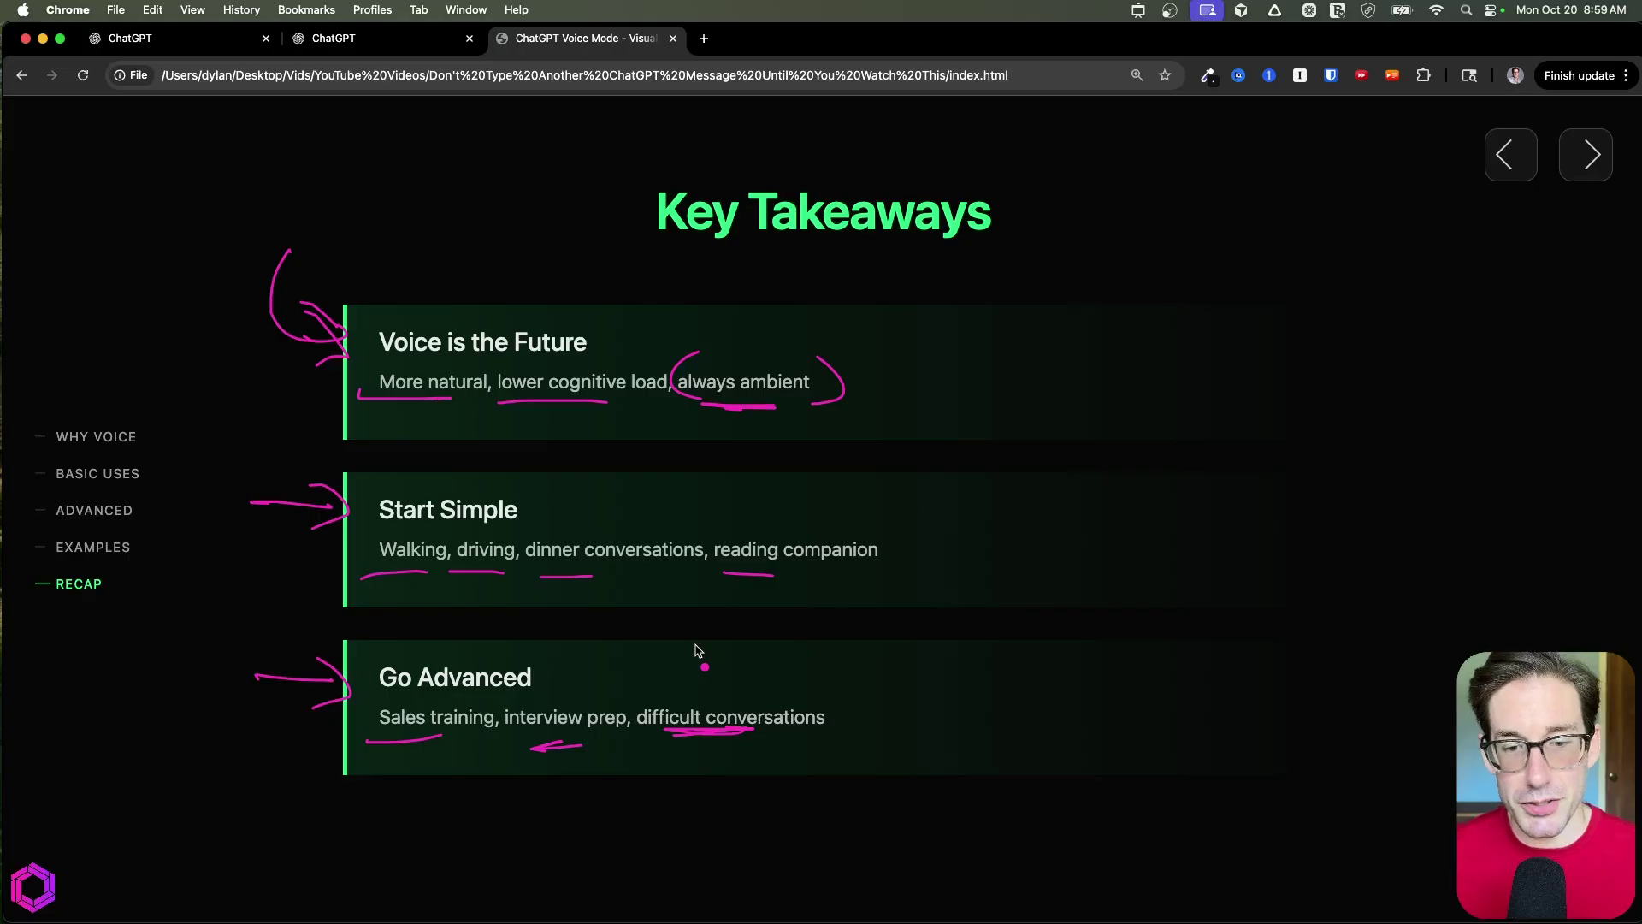
{"action": "mouse_move", "coordinate": [769, 473]}
{"action": "left_mouse_down"}
{"action": "mouse_move", "coordinate": [858, 472]}
{"action": "mouse_move", "coordinate": [898, 740]}
{"action": "mouse_move", "coordinate": [810, 753]}
{"action": "left_mouse_up"}
{"action": "left_click_drag", "start_coordinate": [948, 419], "coordinate": [943, 473]}
{"action": "mouse_move", "coordinate": [975, 400]}
{"action": "left_mouse_down"}
{"action": "mouse_move", "coordinate": [965, 452]}
{"action": "mouse_move", "coordinate": [989, 466]}
{"action": "left_mouse_up"}
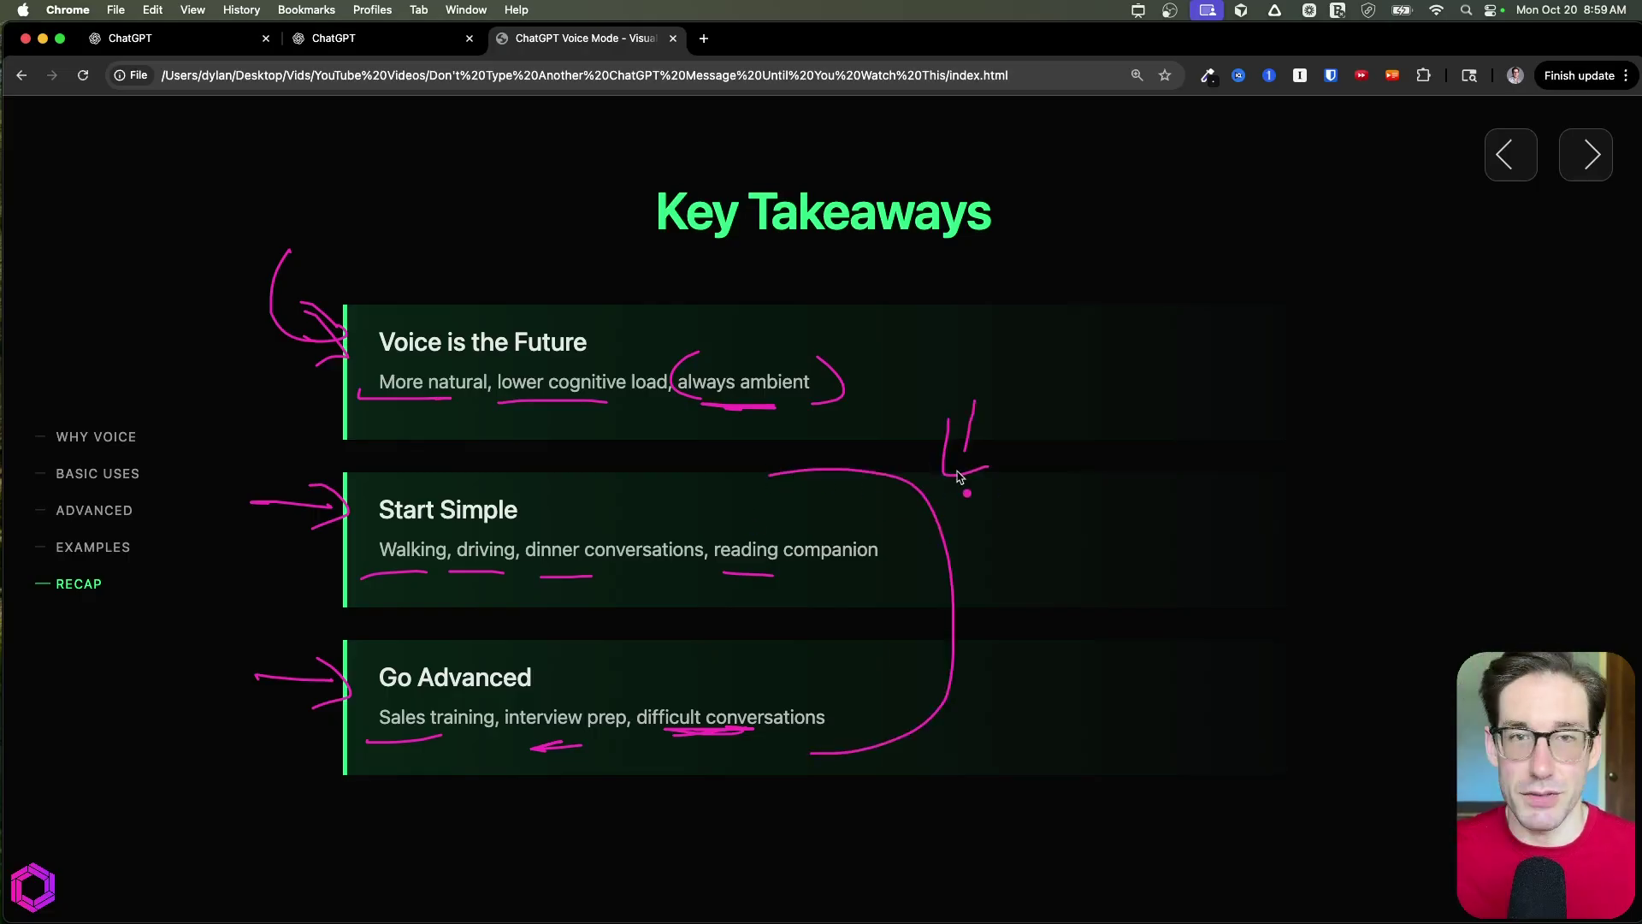